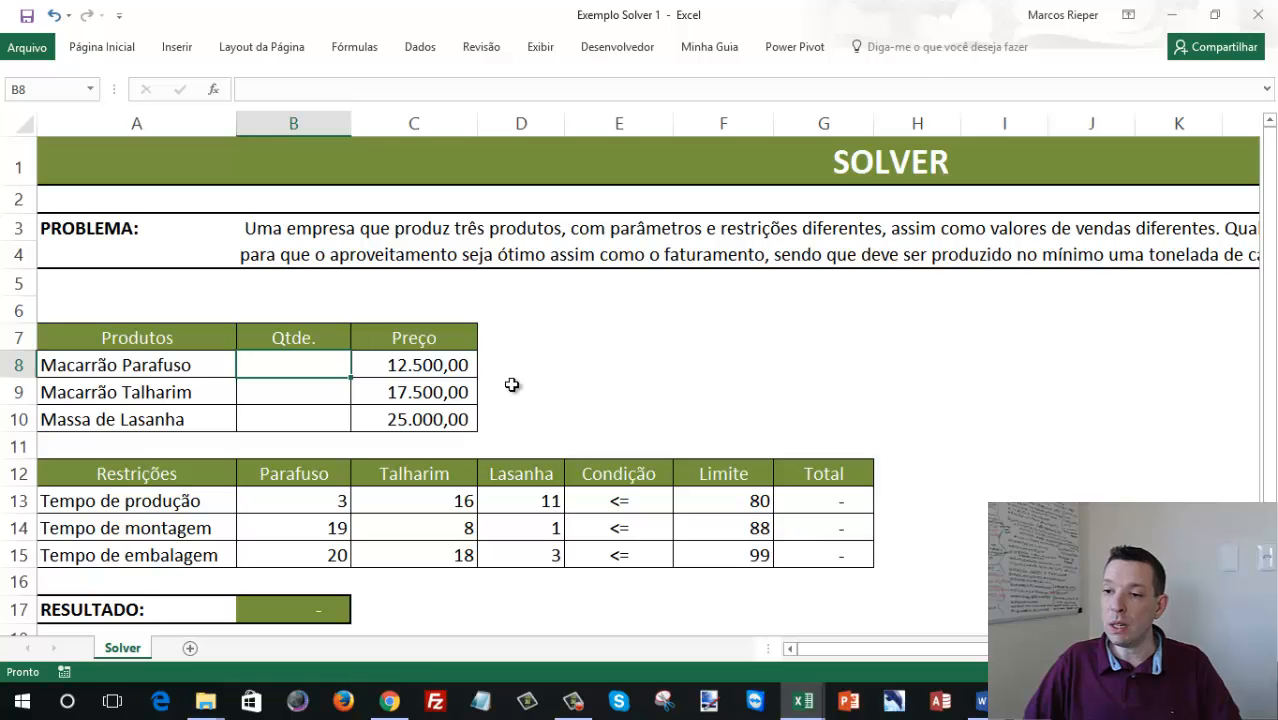
- Examine the prices and empty quantities of the three products and the formula in the RESULTADO cell
scroll(534, 394, down, 1)
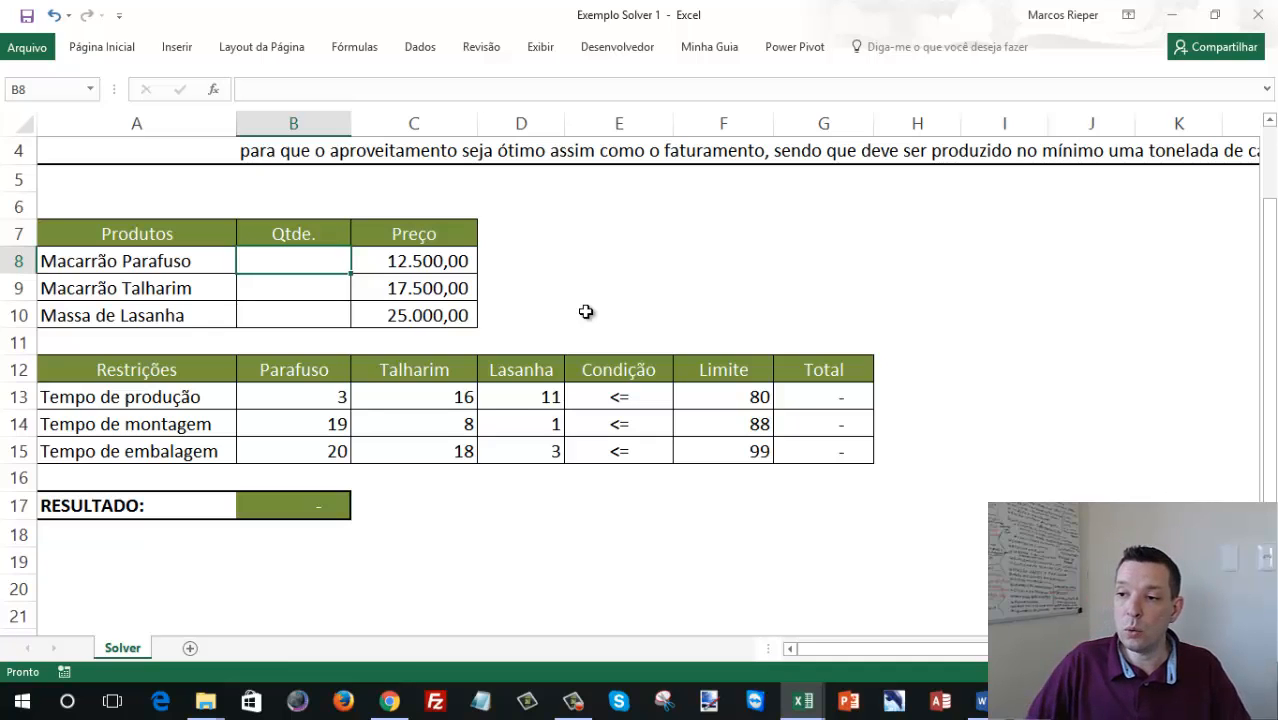
click(456, 262)
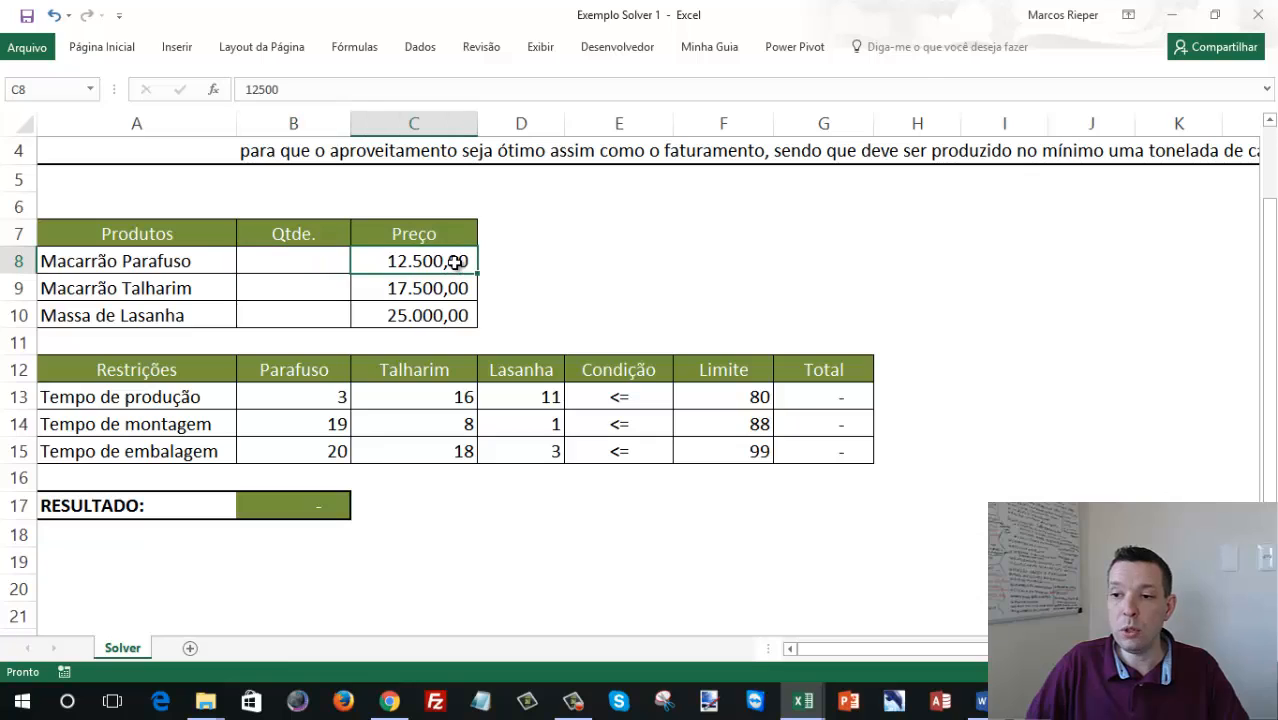
click(438, 293)
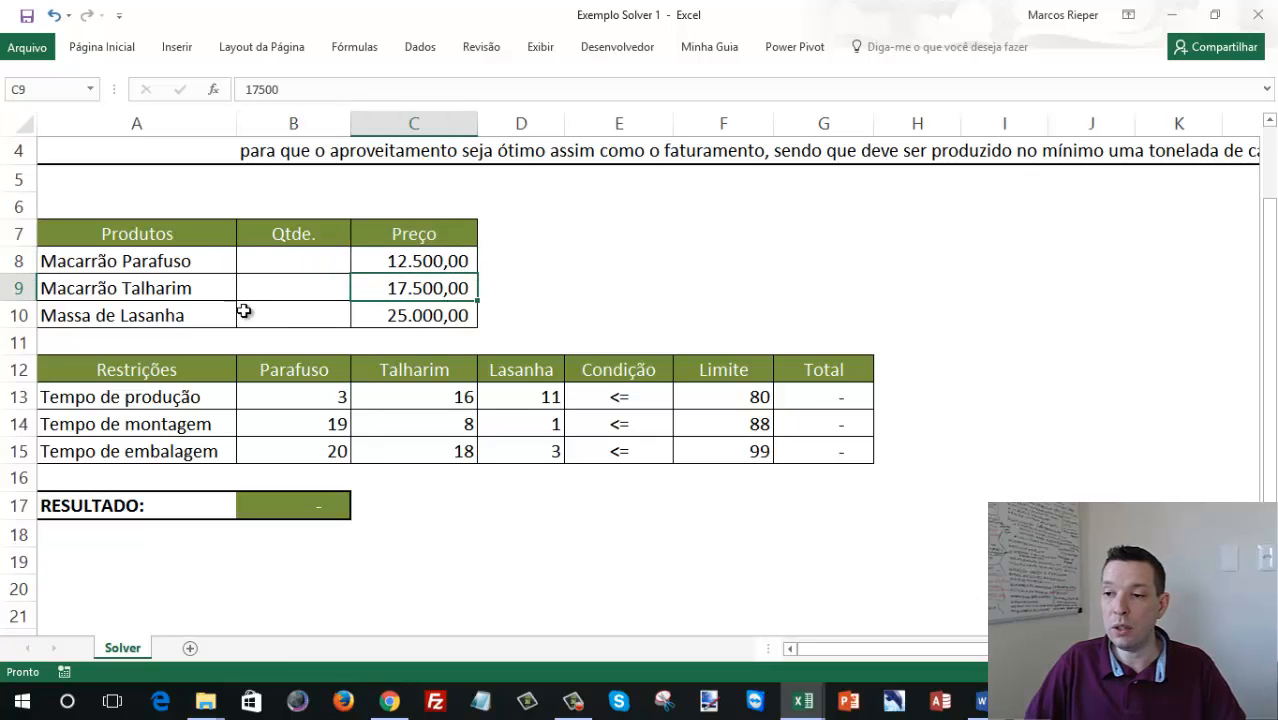
click(418, 315)
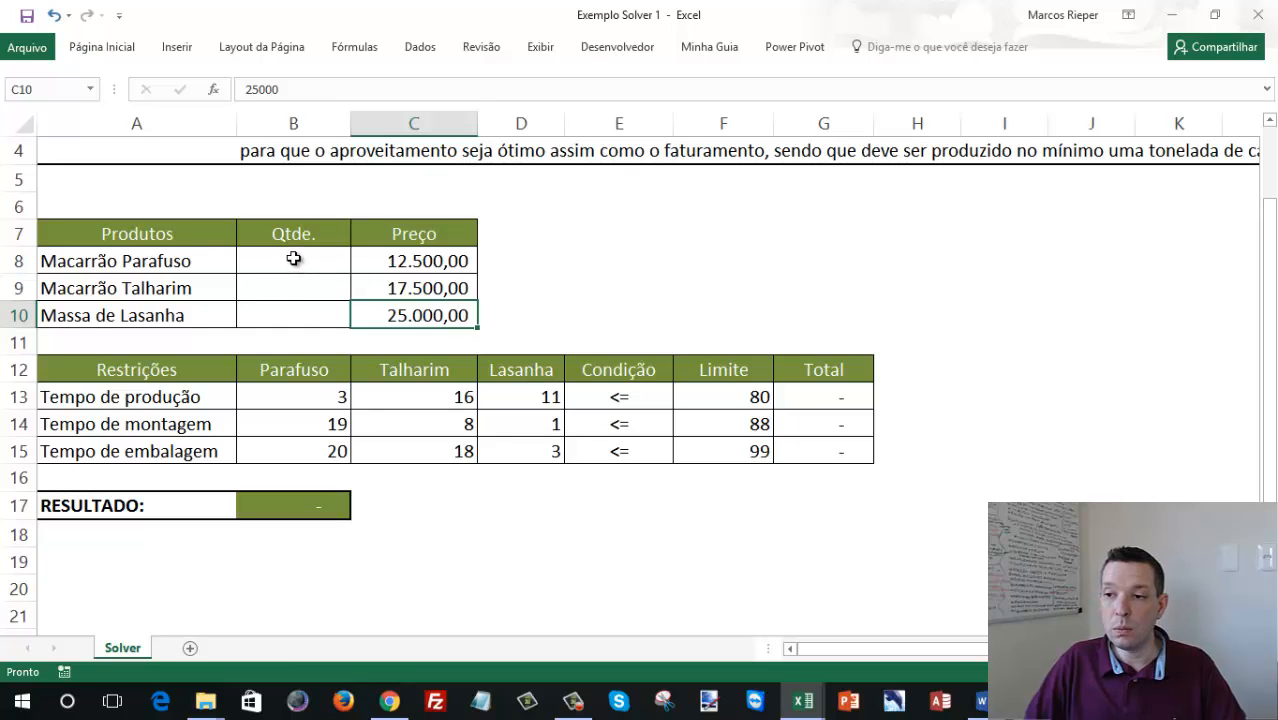
drag(293, 259, 294, 320)
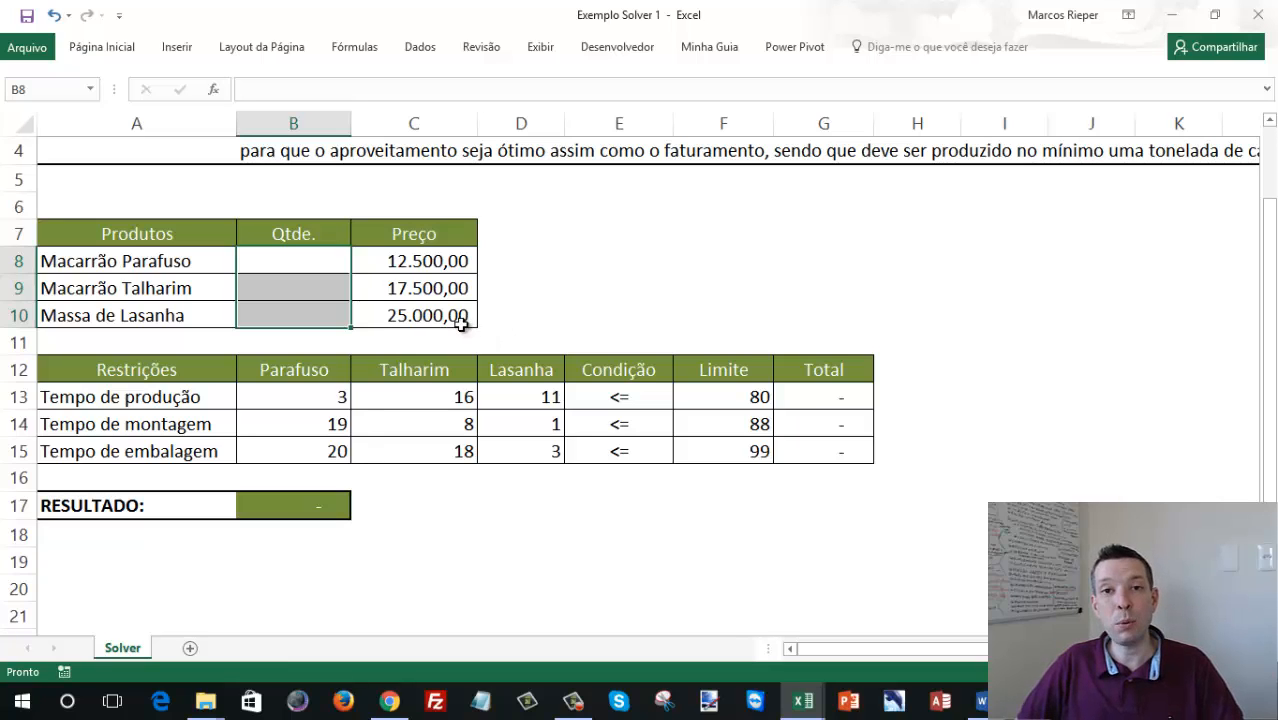
click(306, 505)
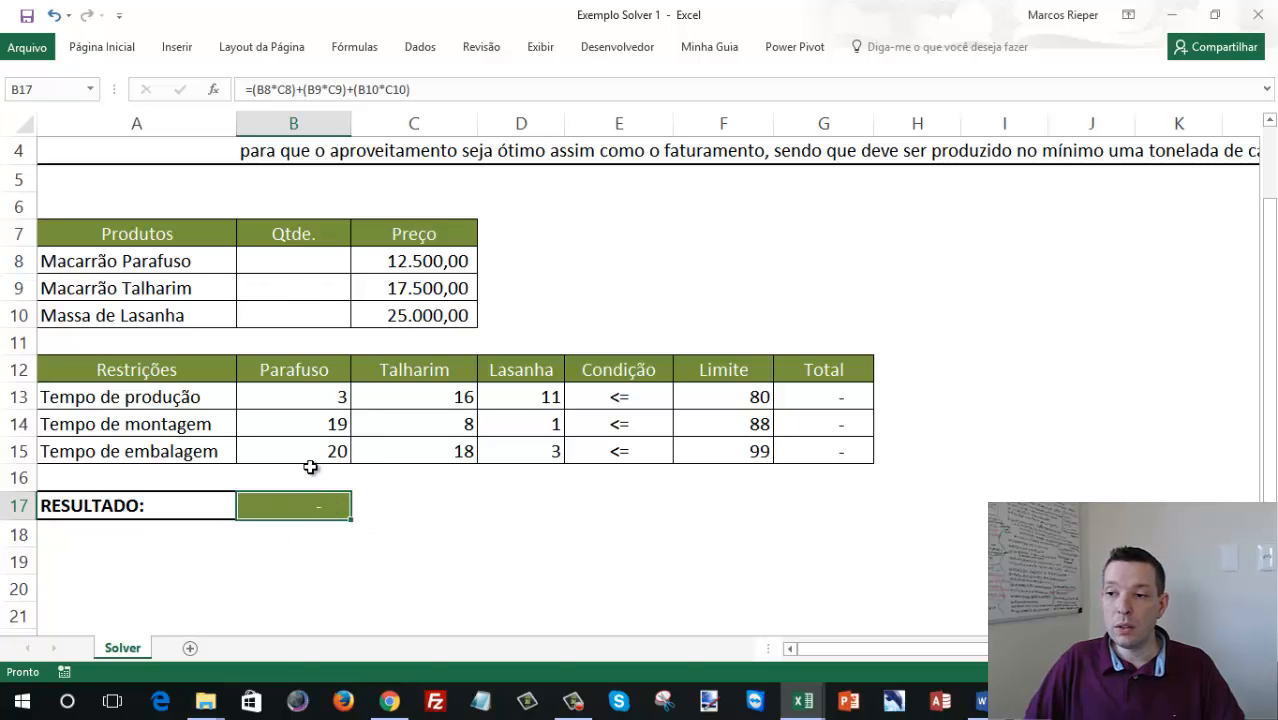
- Examine the limits set for production, assembly and packaging time in the restrictions table
drag(148, 403, 435, 412)
click(715, 395)
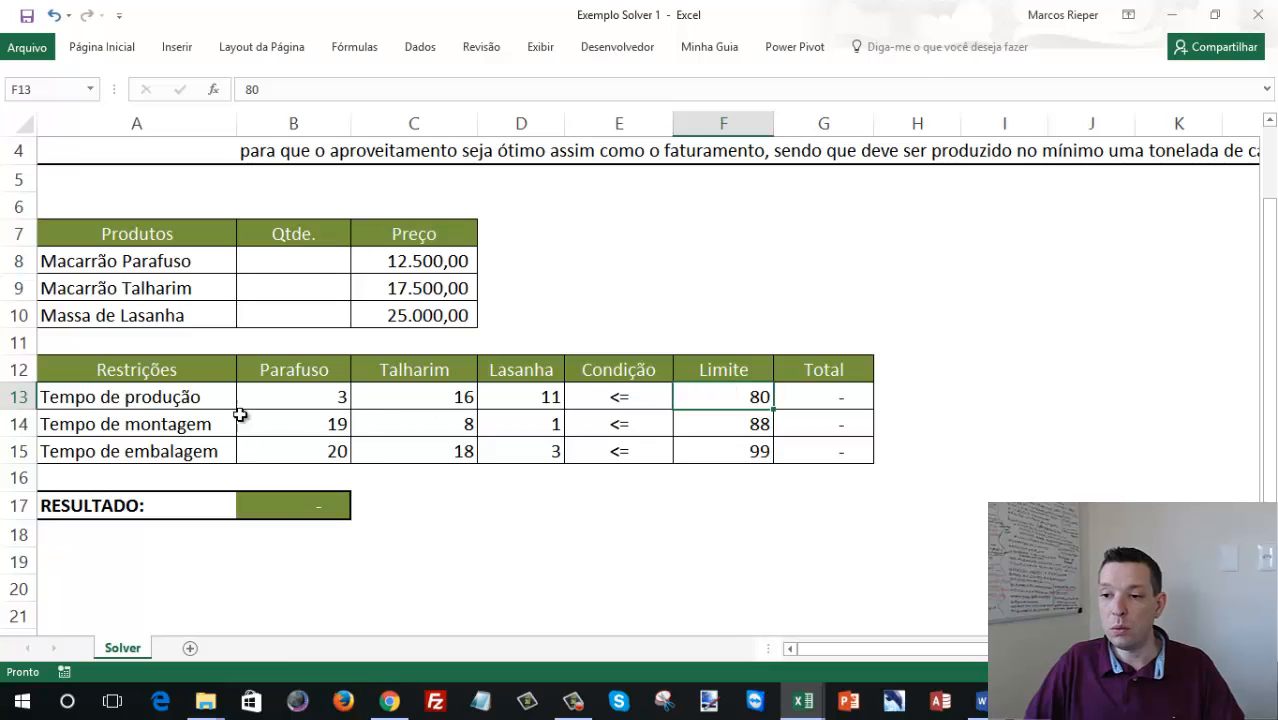
click(200, 424)
click(704, 423)
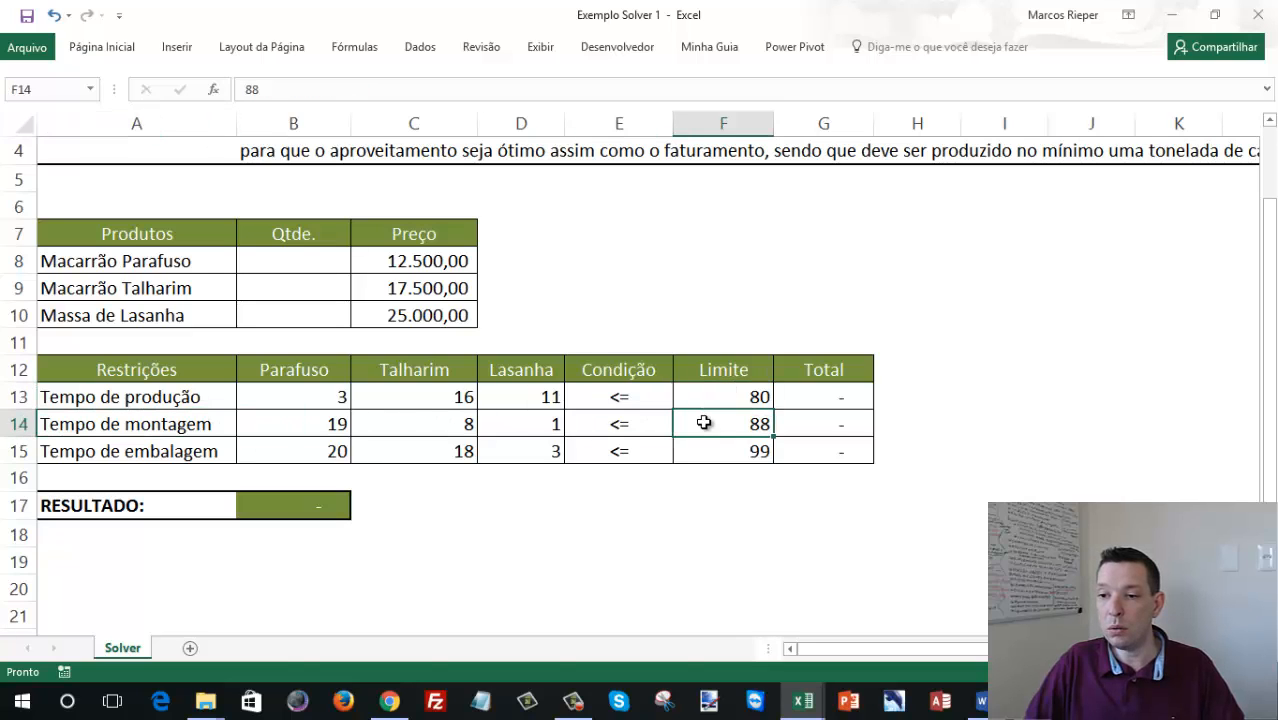
click(145, 450)
click(740, 447)
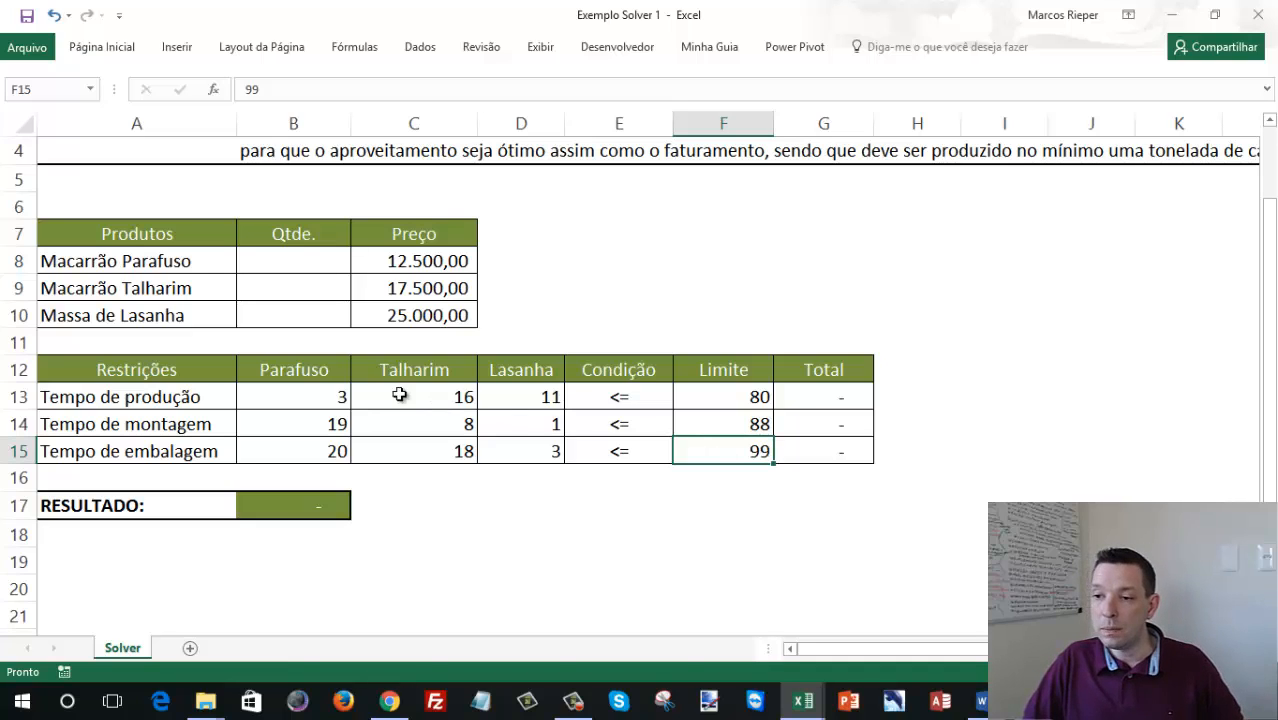
- Compare the production, assembly and packaging times of Parafuso, Talharim and Lasanha in the restrictions table
drag(320, 397, 319, 452)
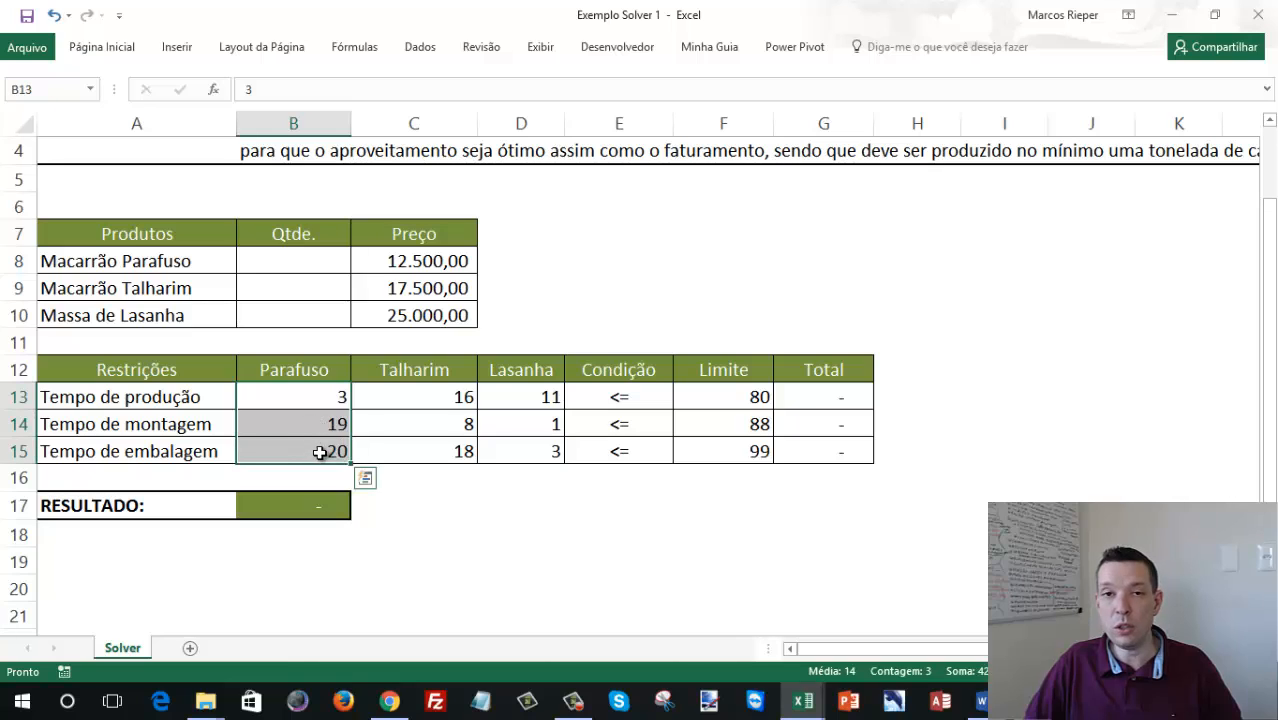
click(451, 397)
drag(451, 397, 452, 452)
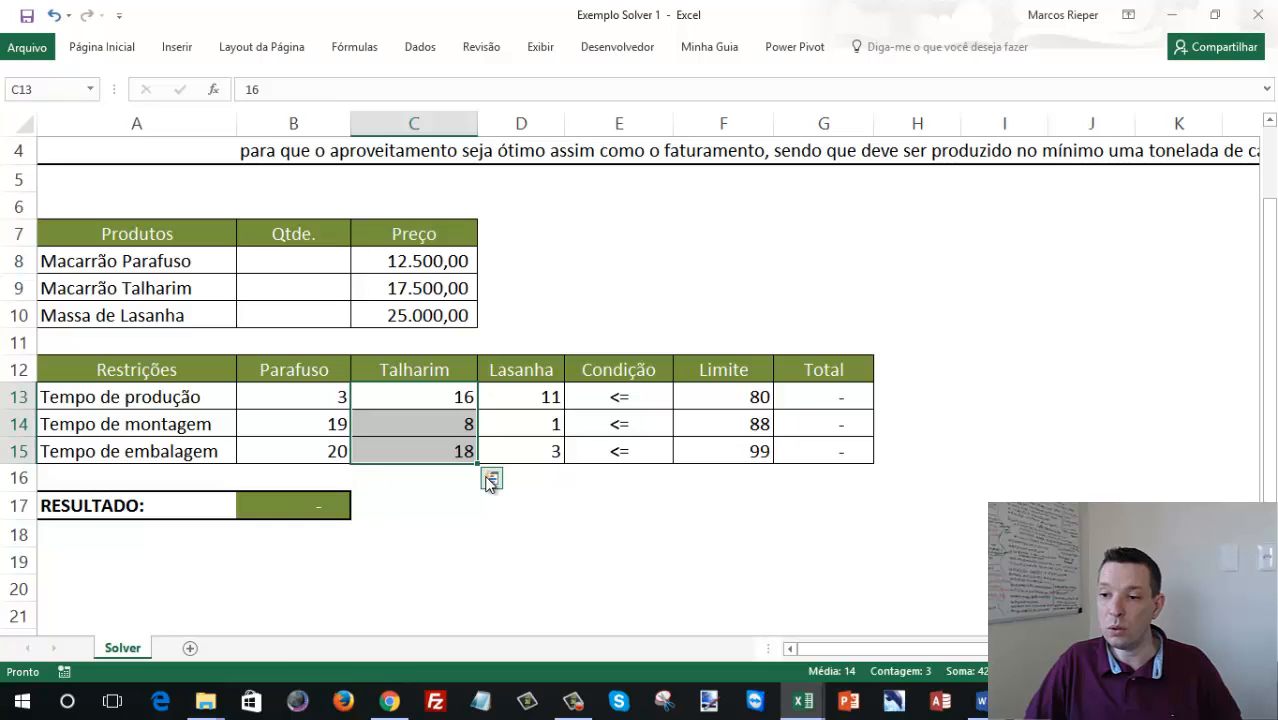
click(537, 397)
drag(537, 398, 514, 451)
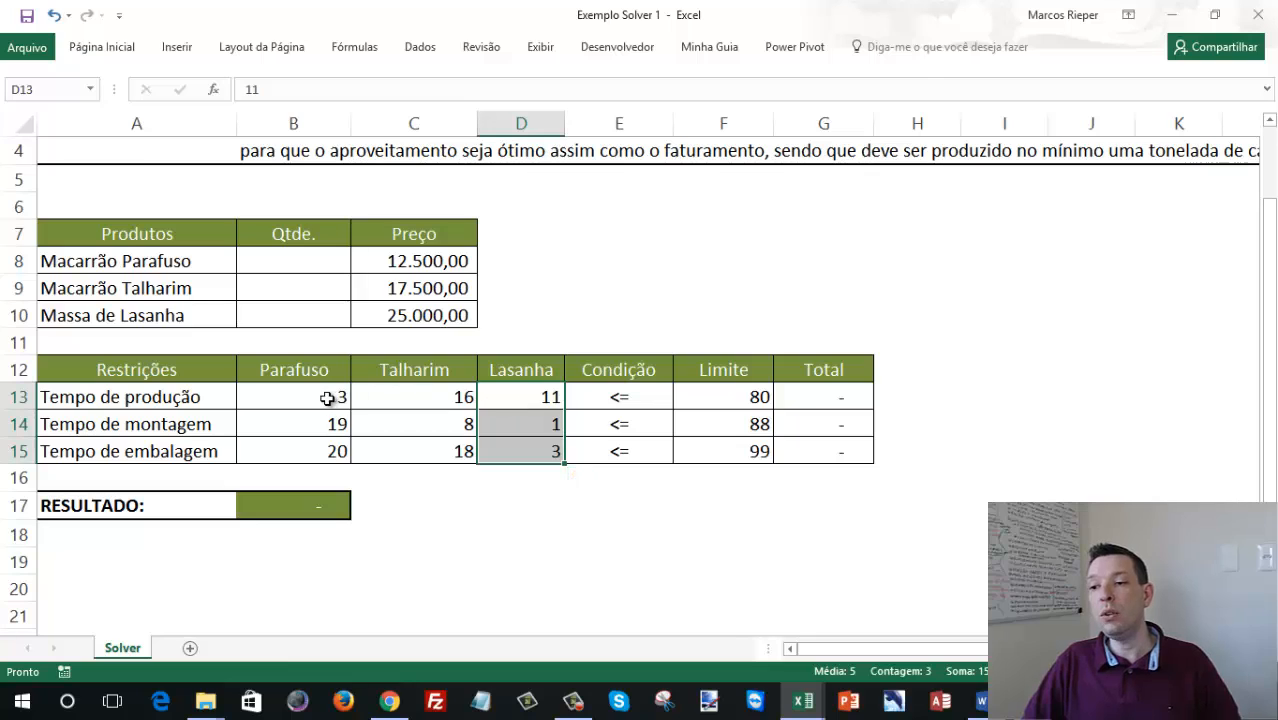
drag(335, 400, 306, 455)
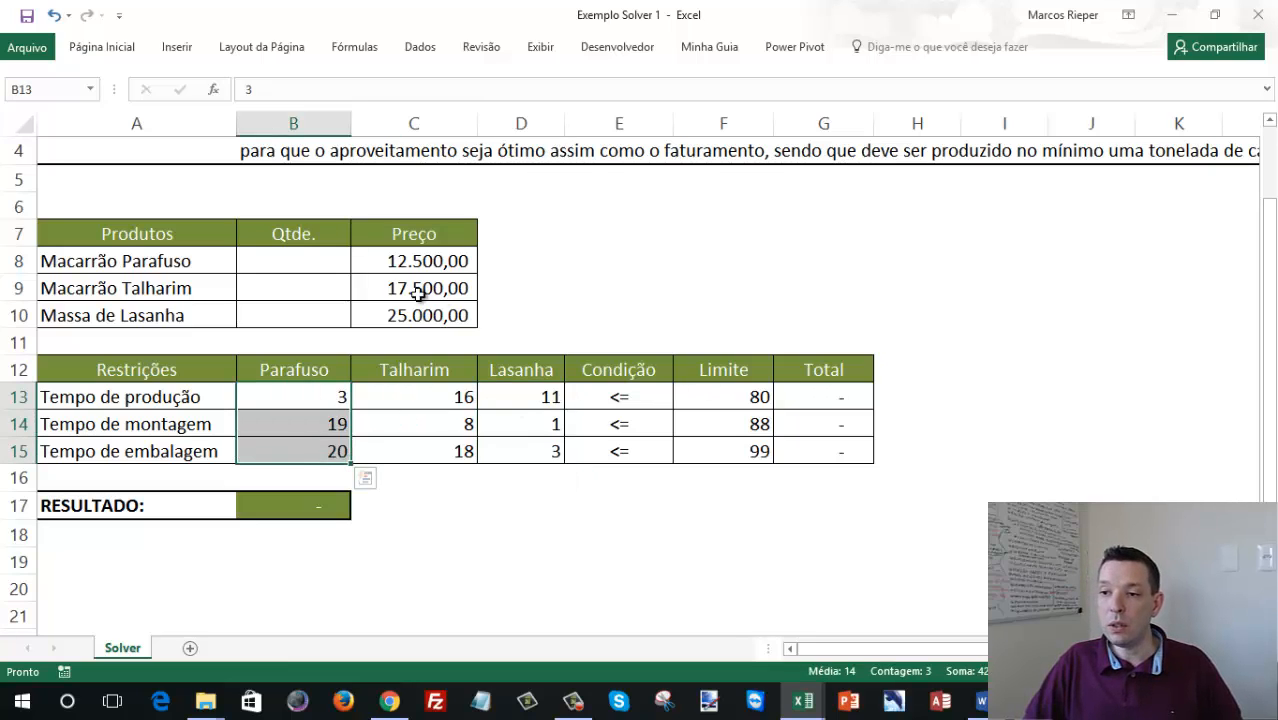
- Enter trial quantities of 1 for Macarrão Parafuso and 2 for Macarrão Talharim, comparing the restriction totals with their limits
click(314, 268)
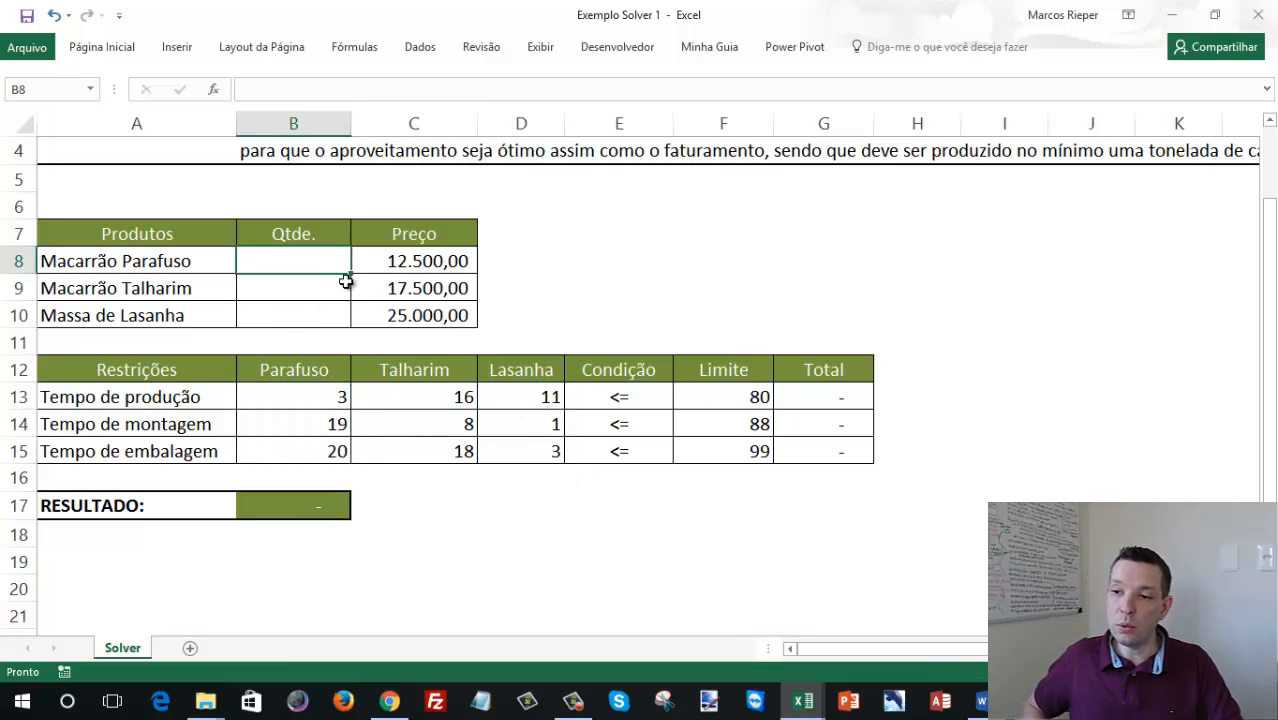
text(1)
key(Return)
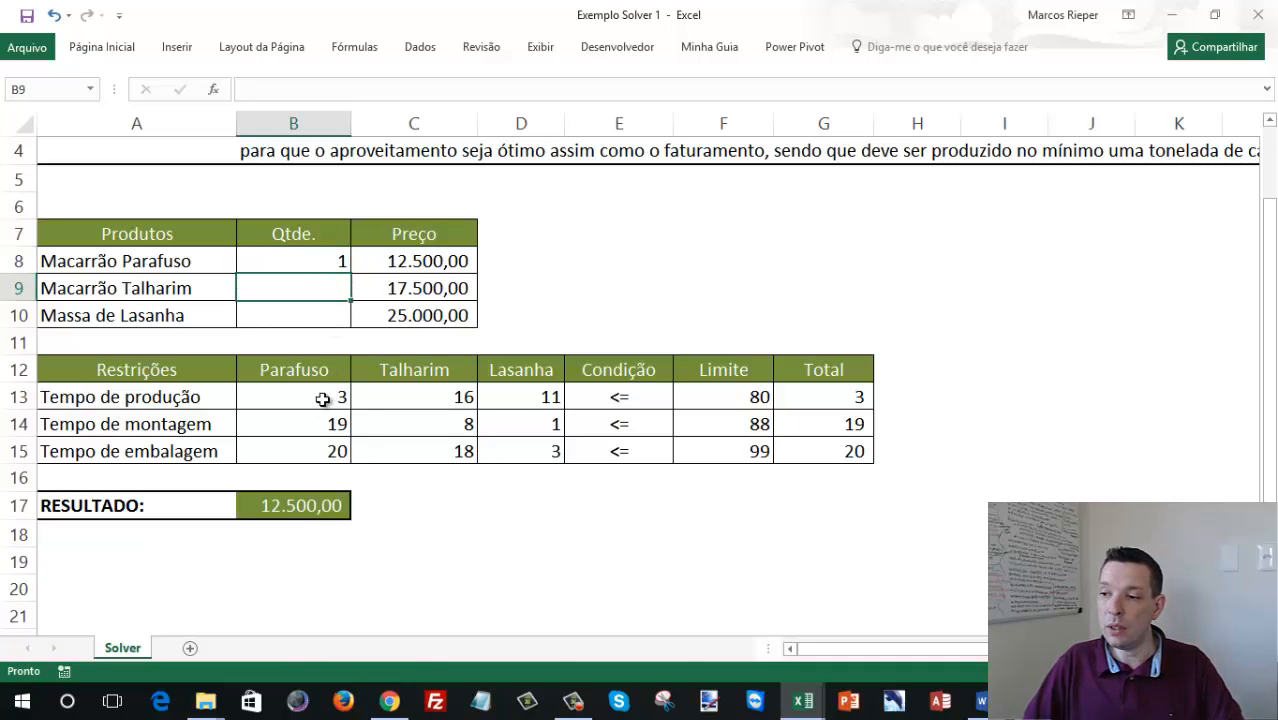
drag(847, 403, 839, 457)
drag(762, 399, 759, 455)
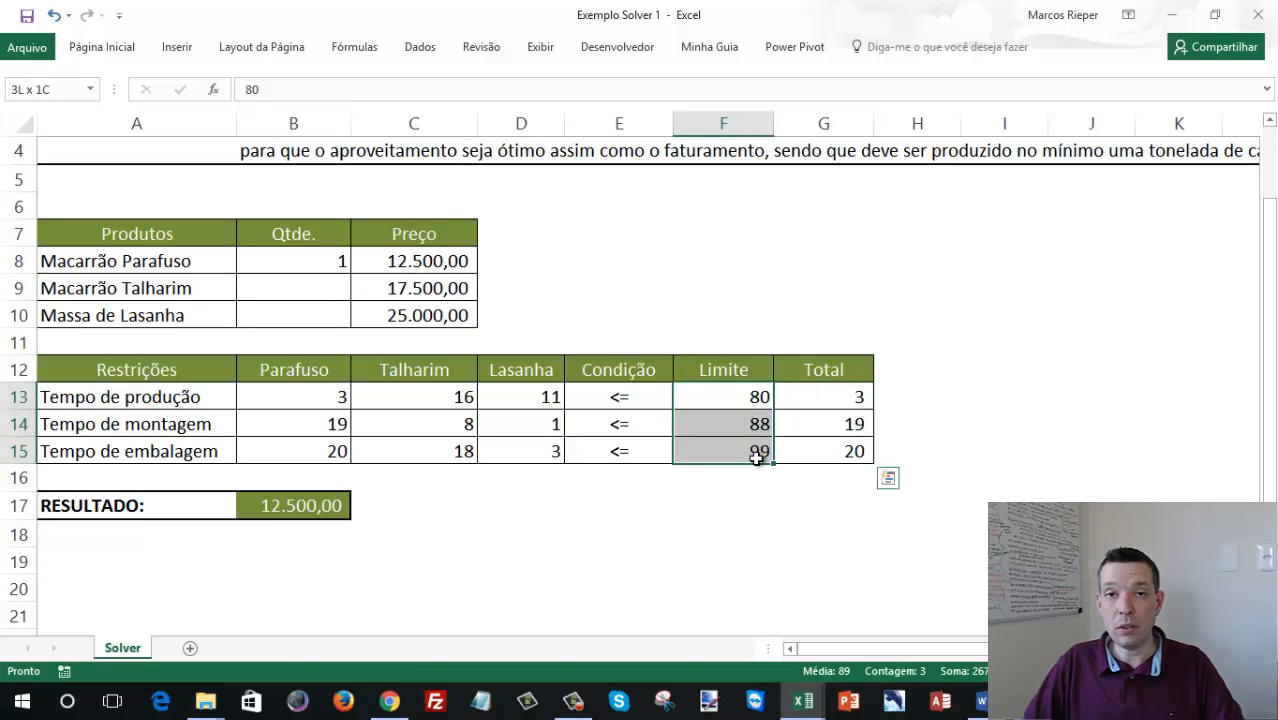
click(306, 288)
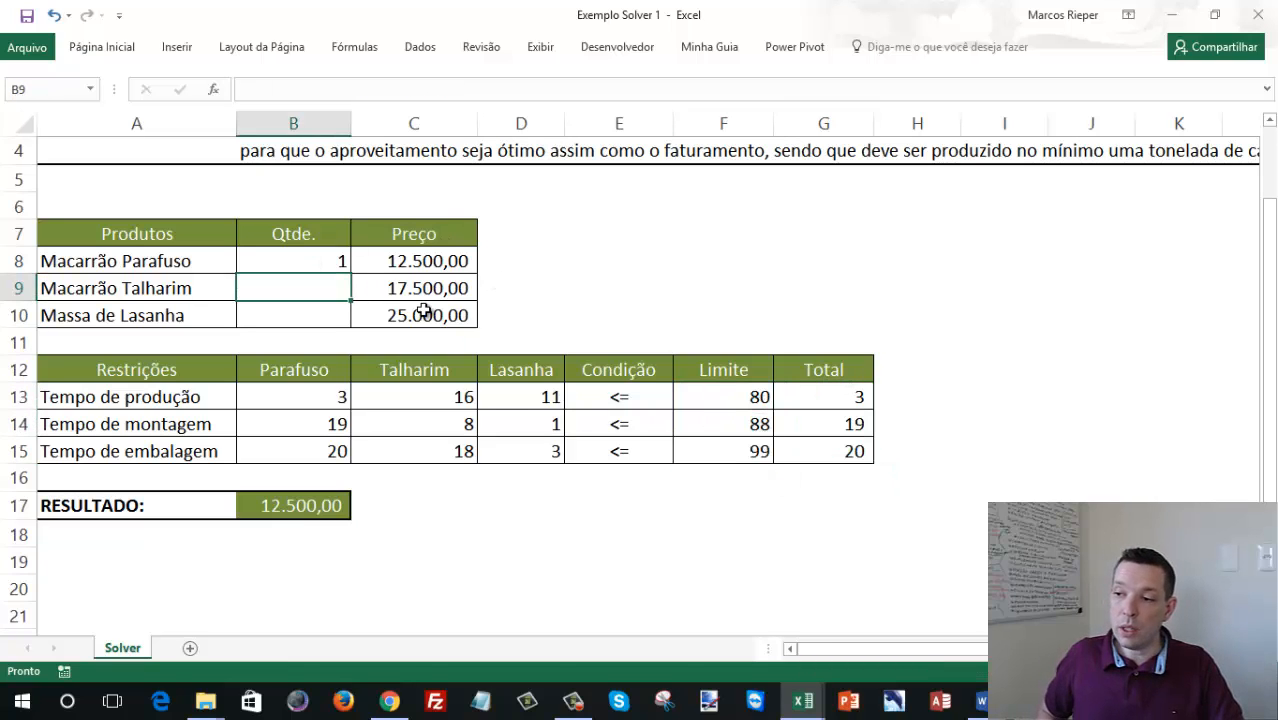
text(2)
key(Return)
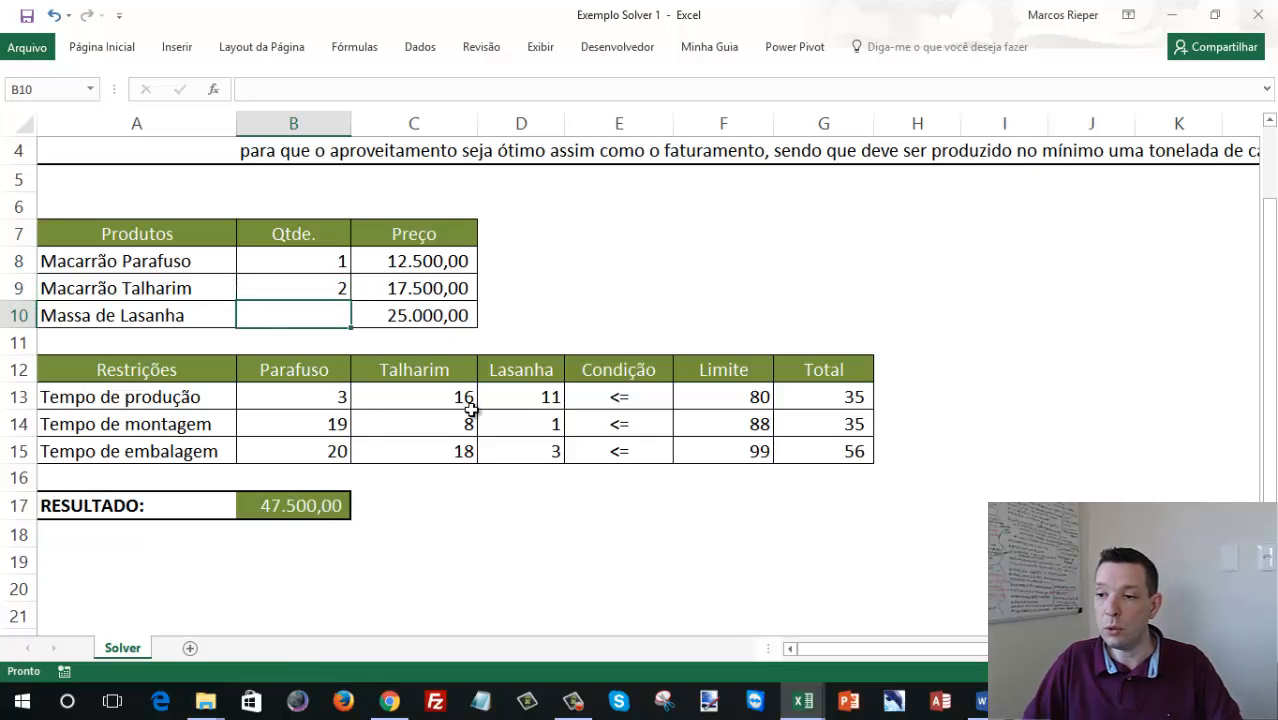
- Inspect the RESULTADO formula in B17 to see which quantity and price cells it uses
click(344, 295)
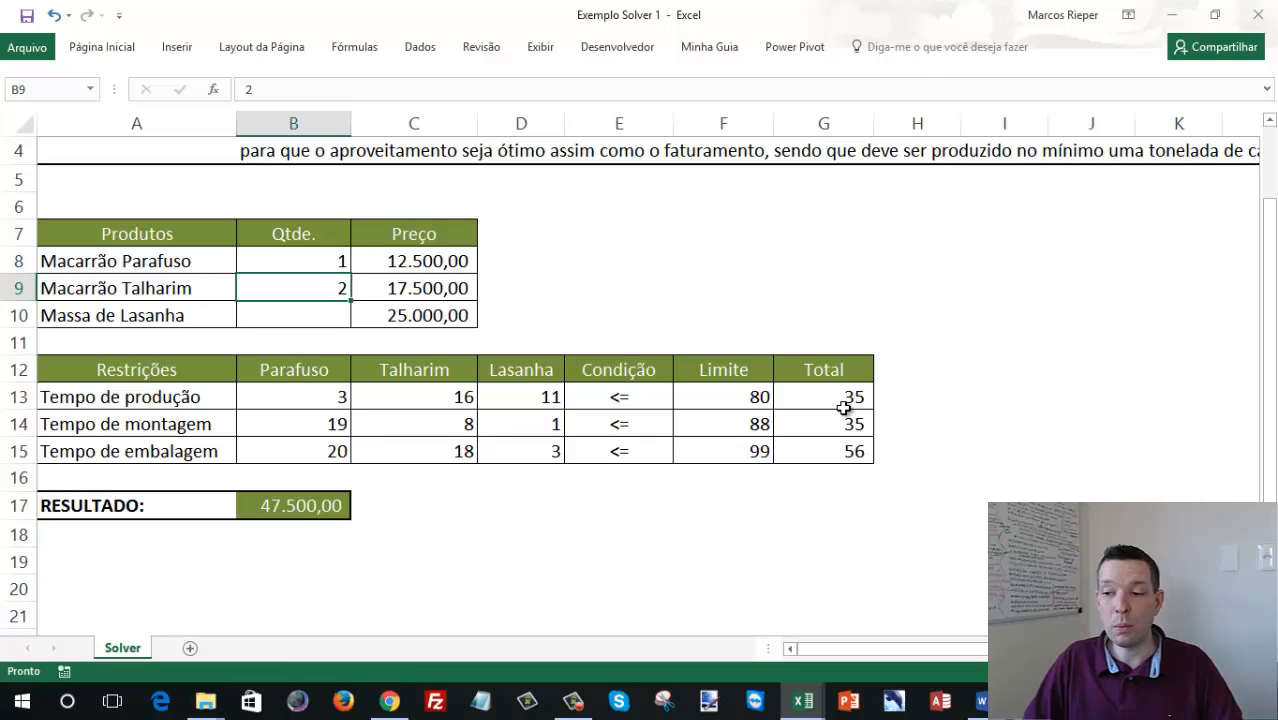
click(324, 510)
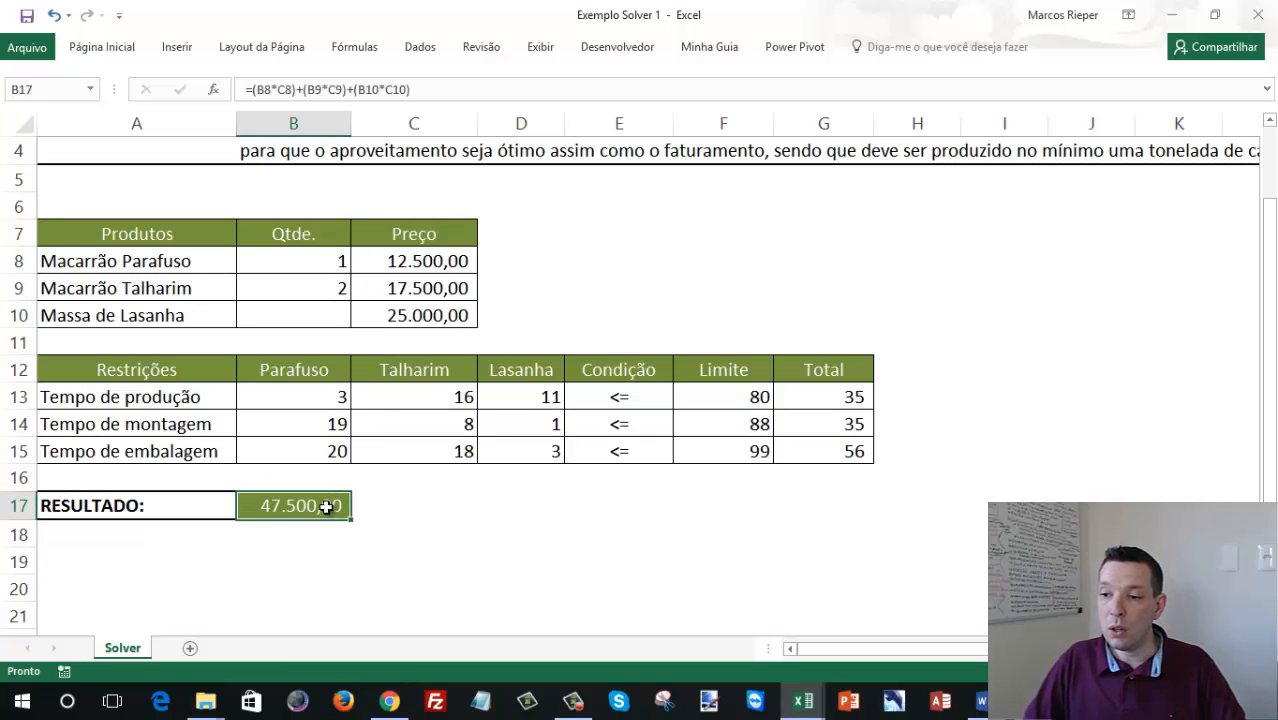
double_click(261, 512)
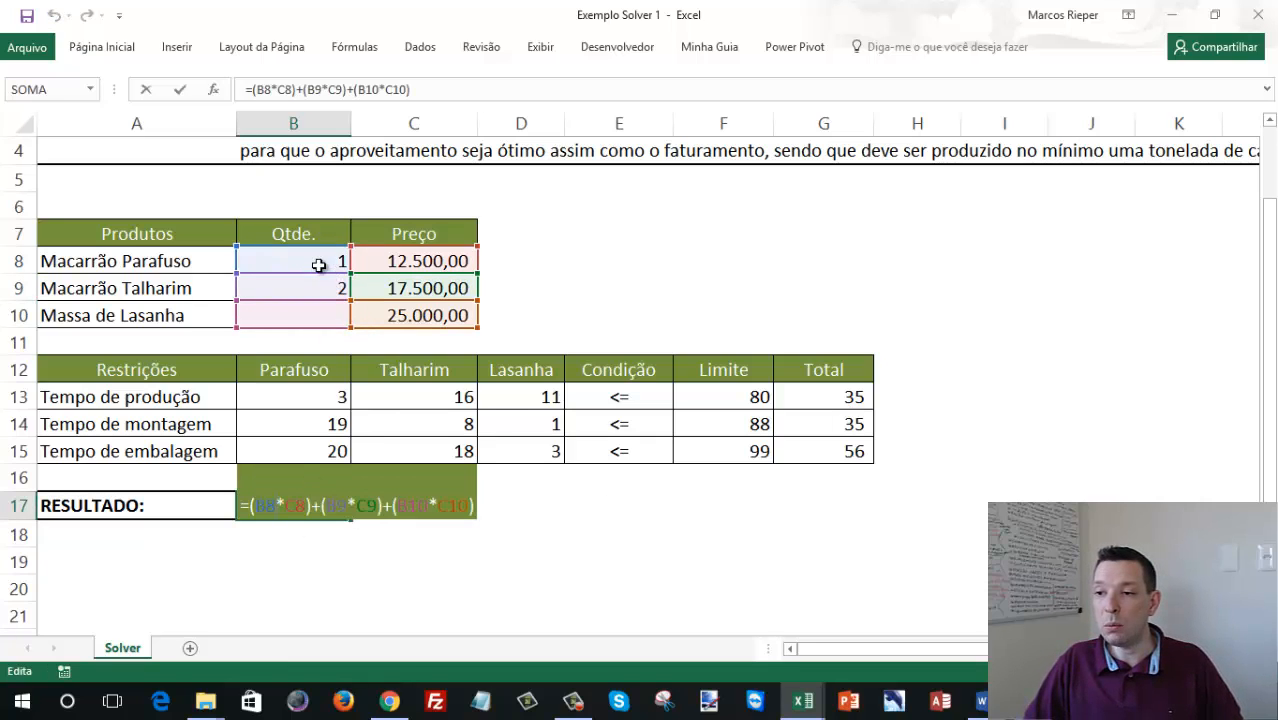
key(Escape)
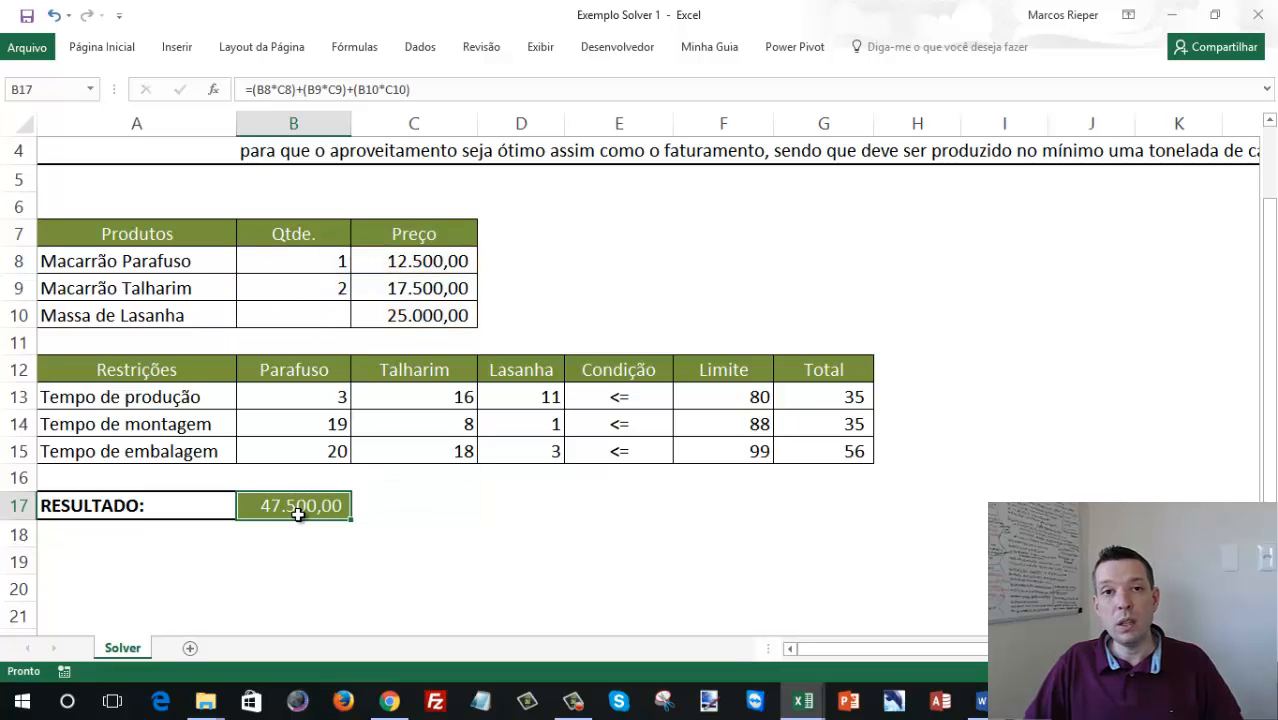
- Clear the trial quantities of Macarrão Parafuso and Macarrão Talharim
drag(322, 268, 330, 290)
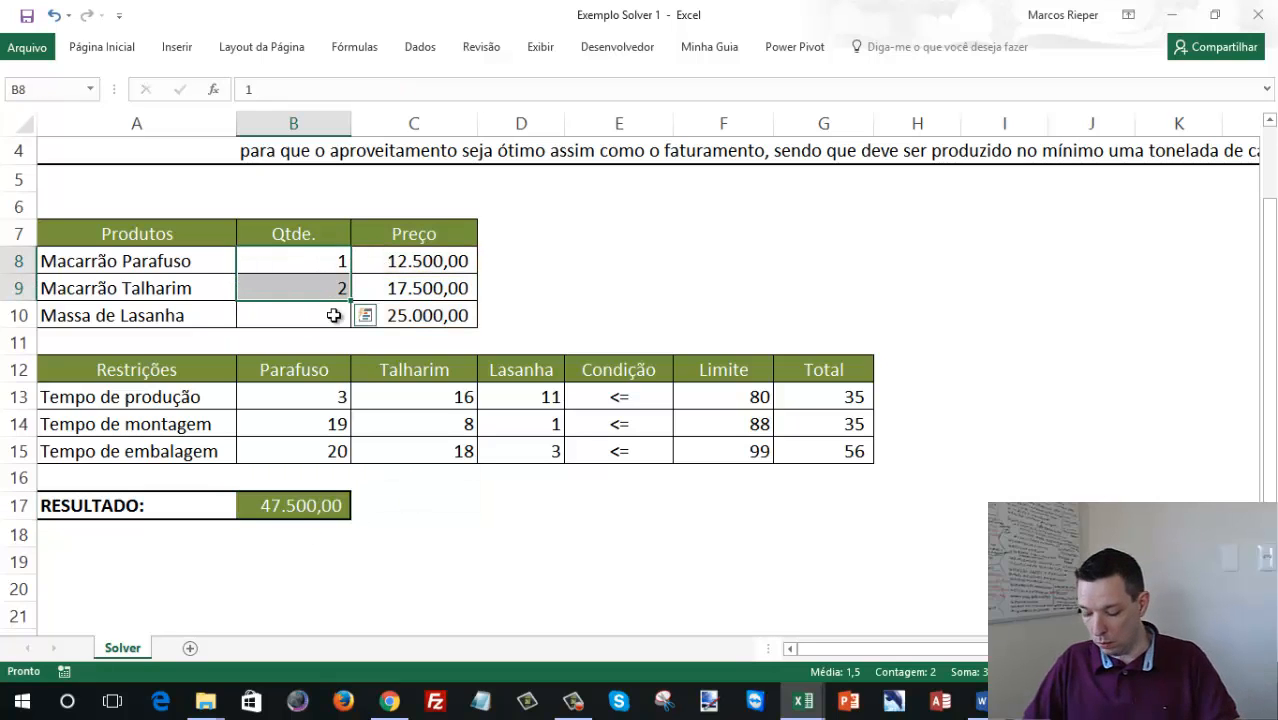
key(Delete)
click(316, 266)
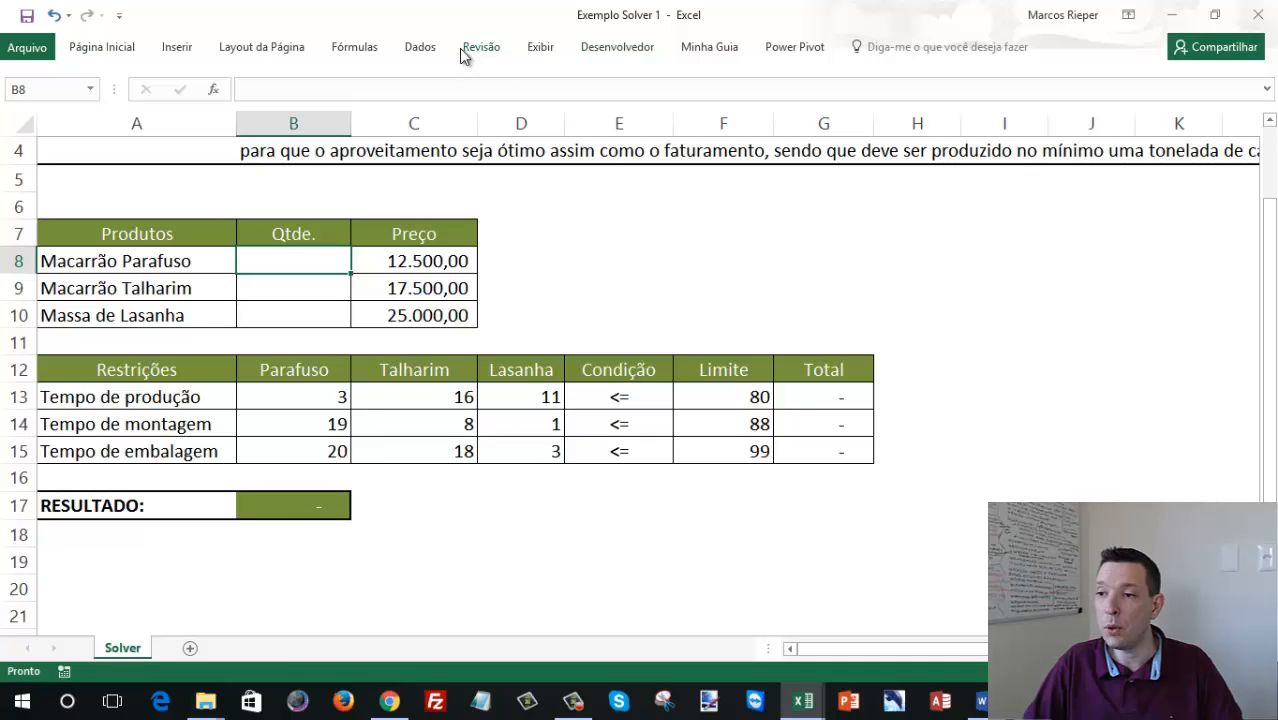
- Reset all existing Solver parameters, including the objective, variable cells and constraints, and close Solver
click(427, 46)
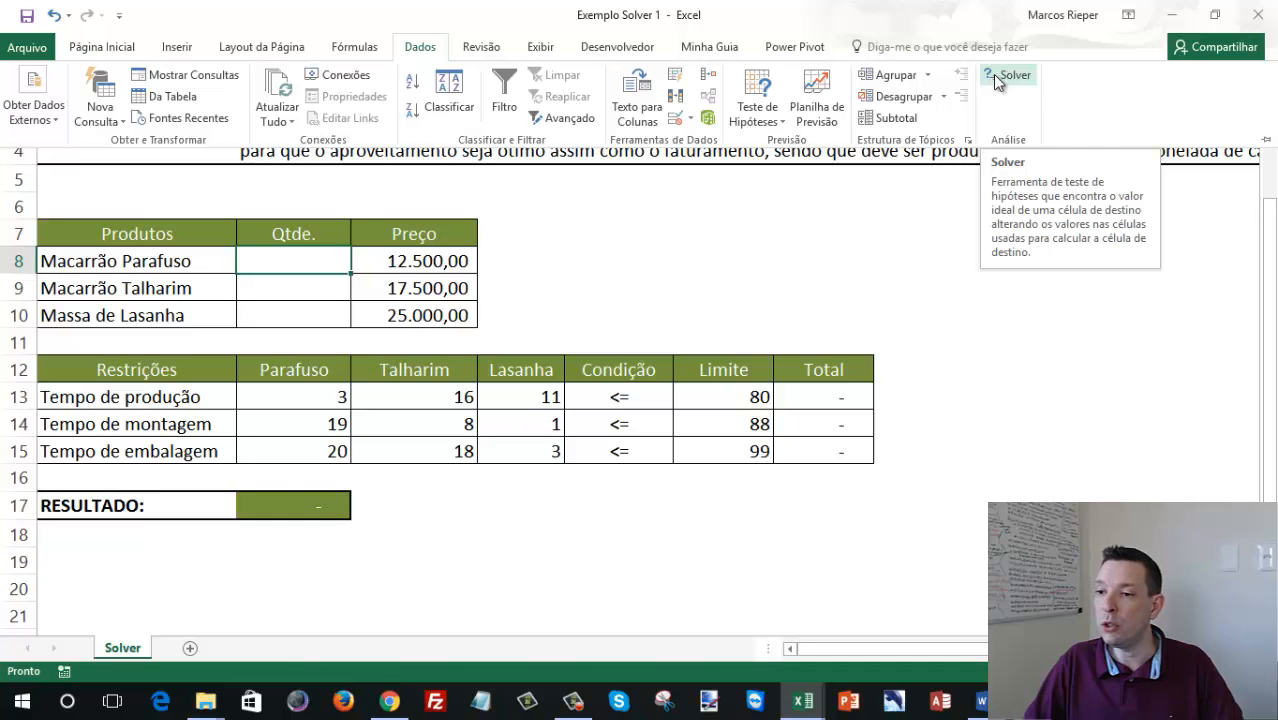
click(1009, 75)
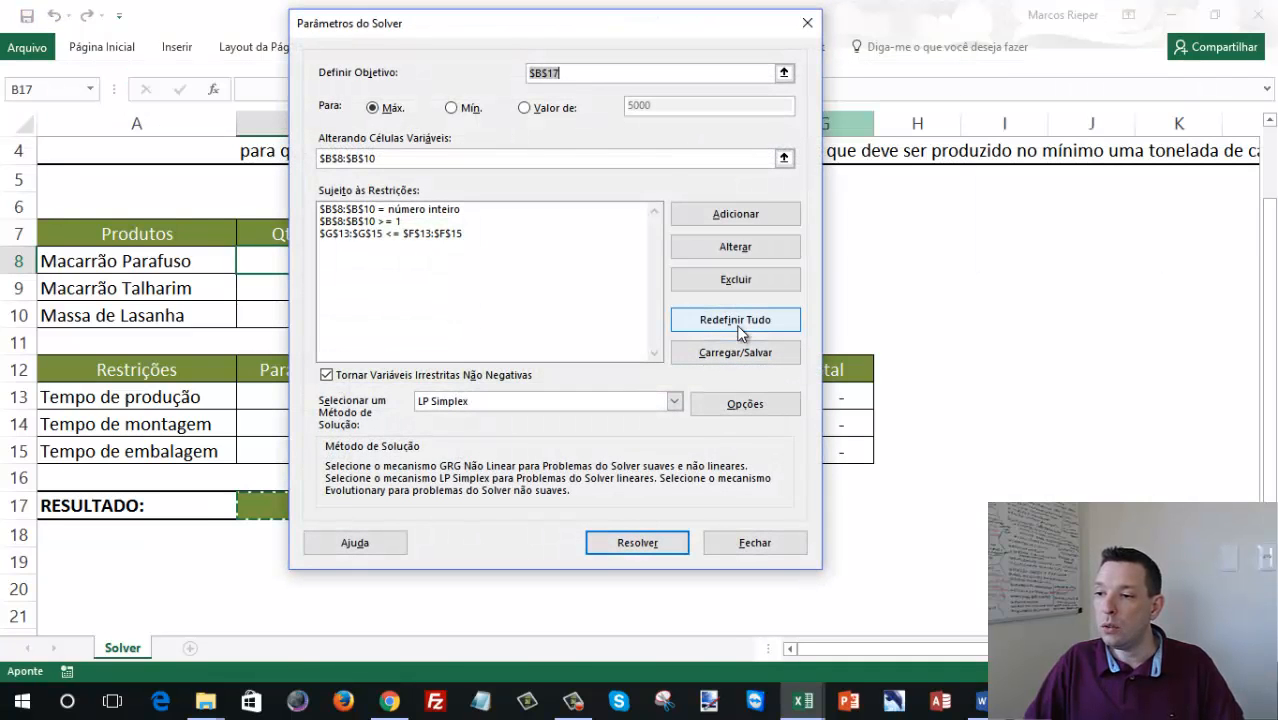
click(737, 320)
click(672, 425)
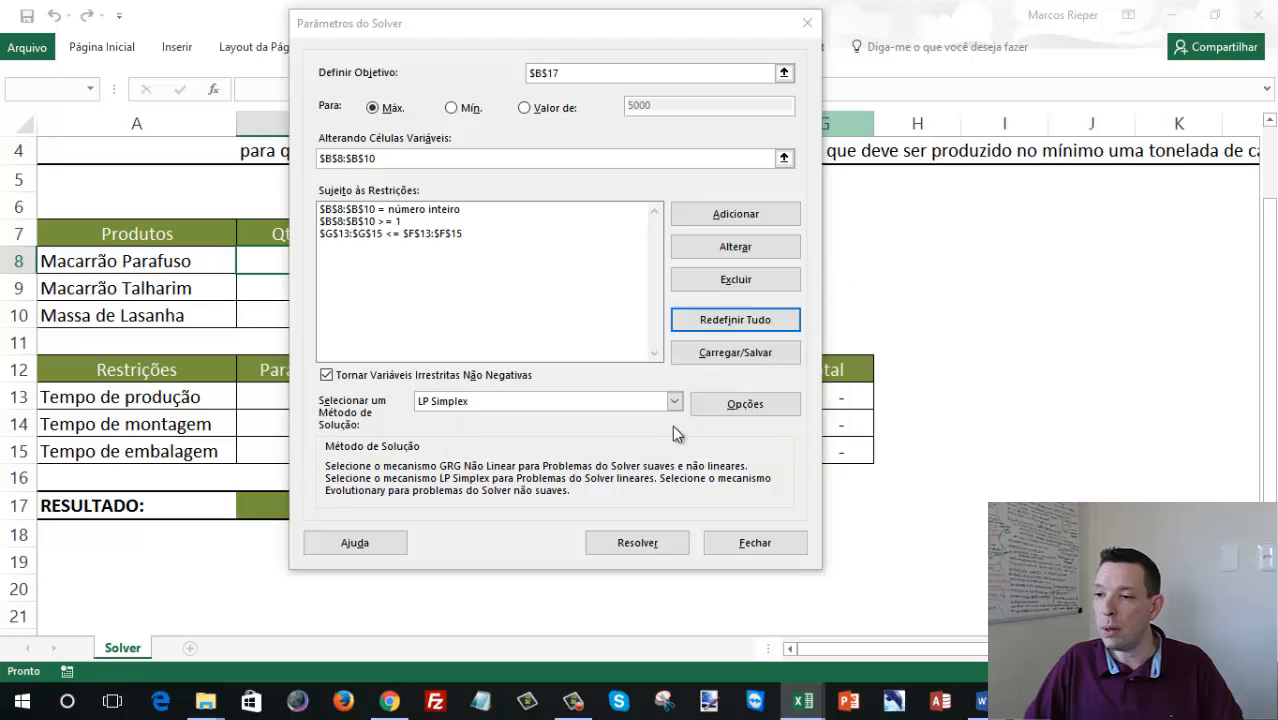
click(740, 542)
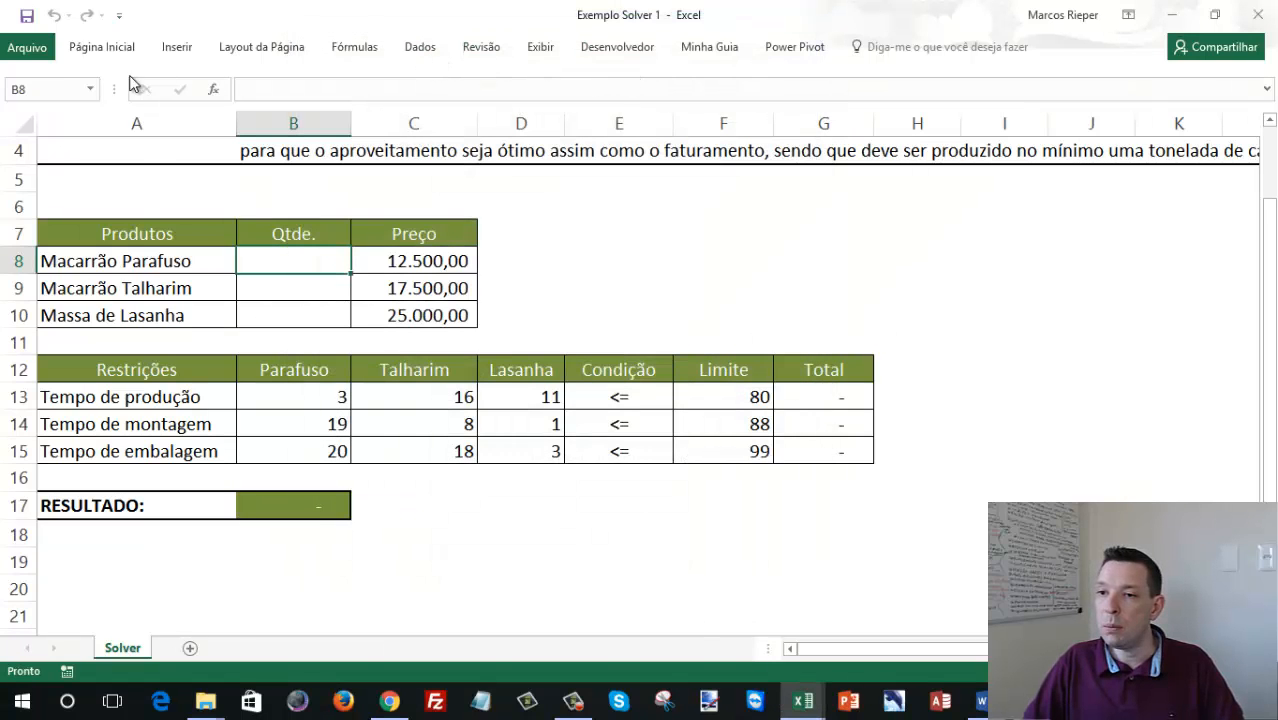
- Check in Excel's add-in list that the Solver add-in is enabled
click(27, 50)
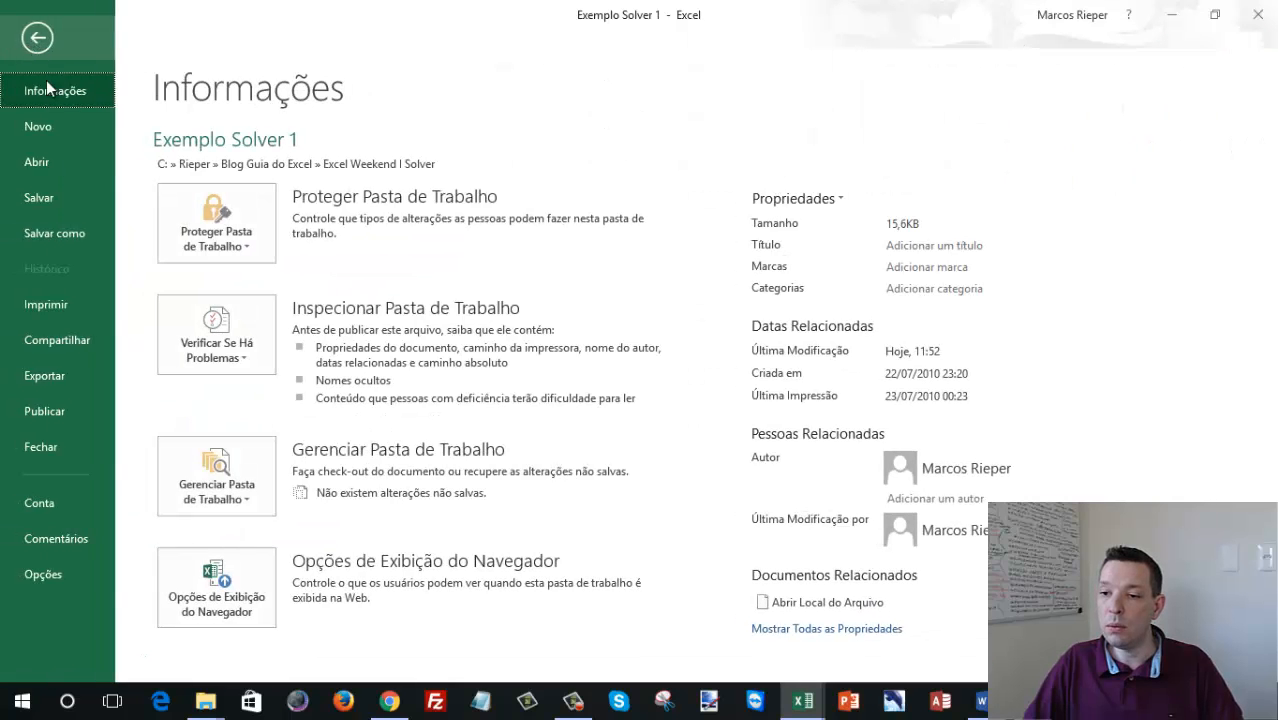
click(63, 574)
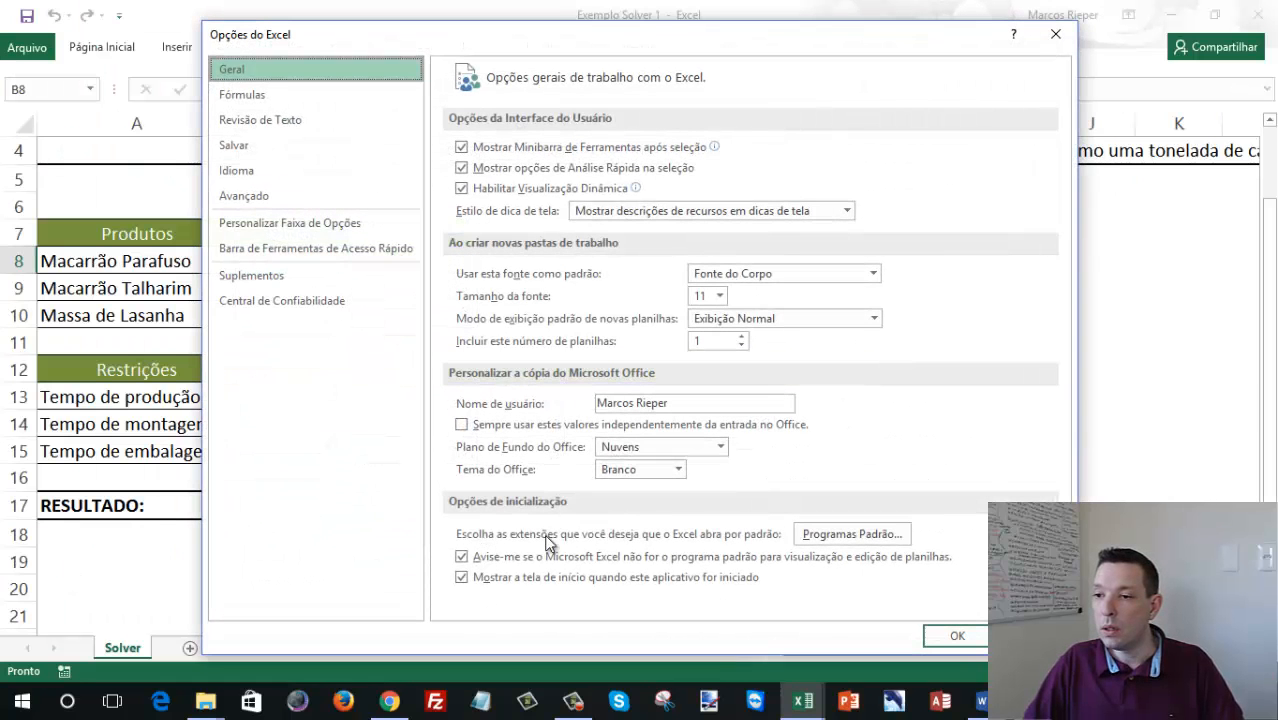
click(380, 275)
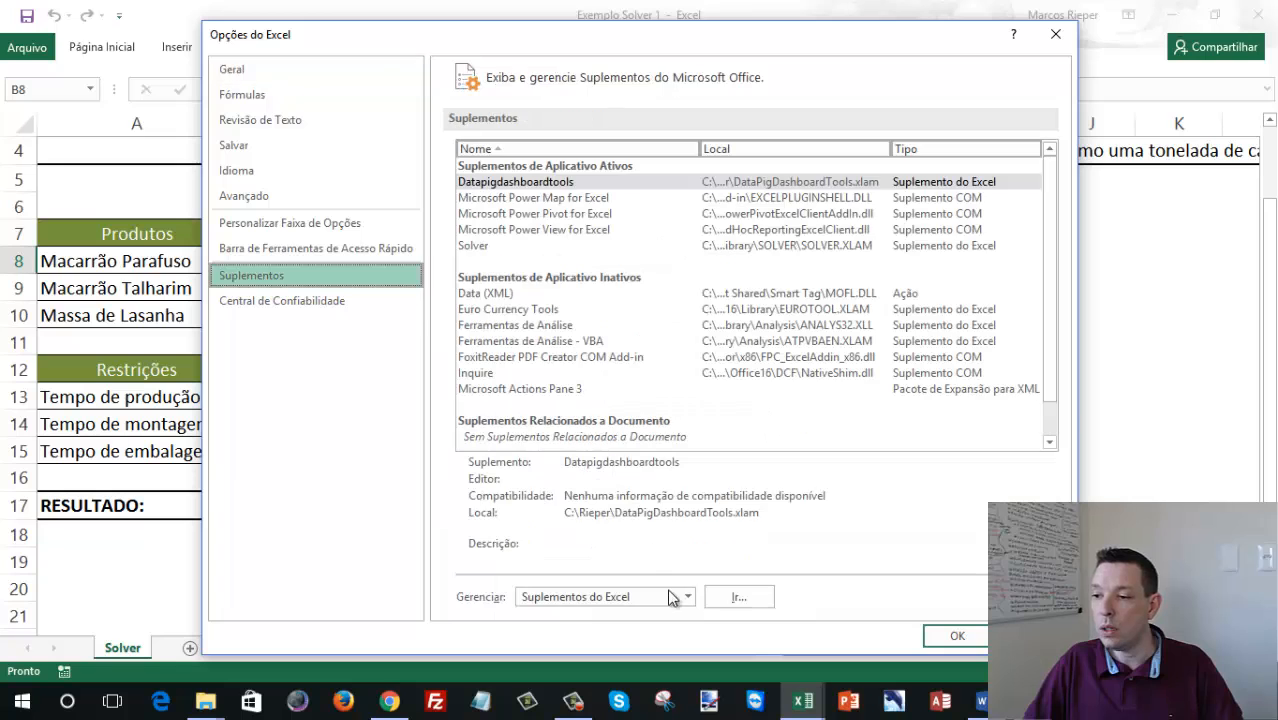
click(738, 596)
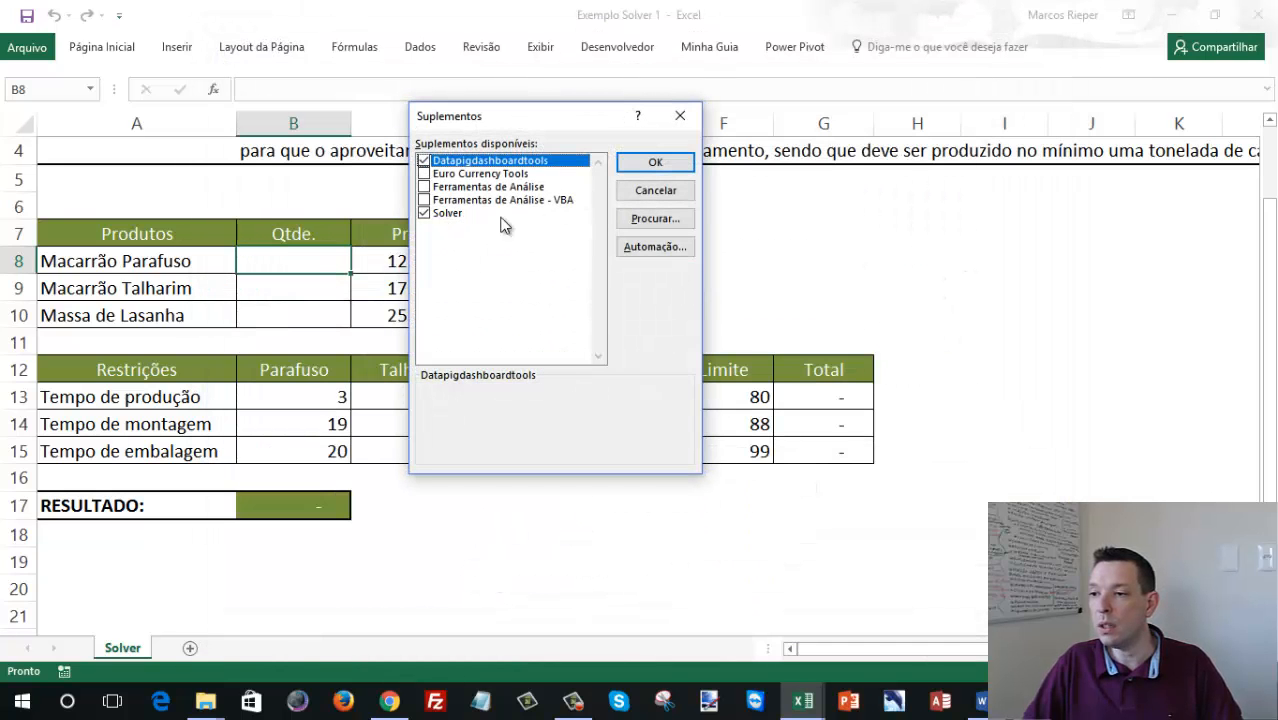
click(670, 166)
click(630, 238)
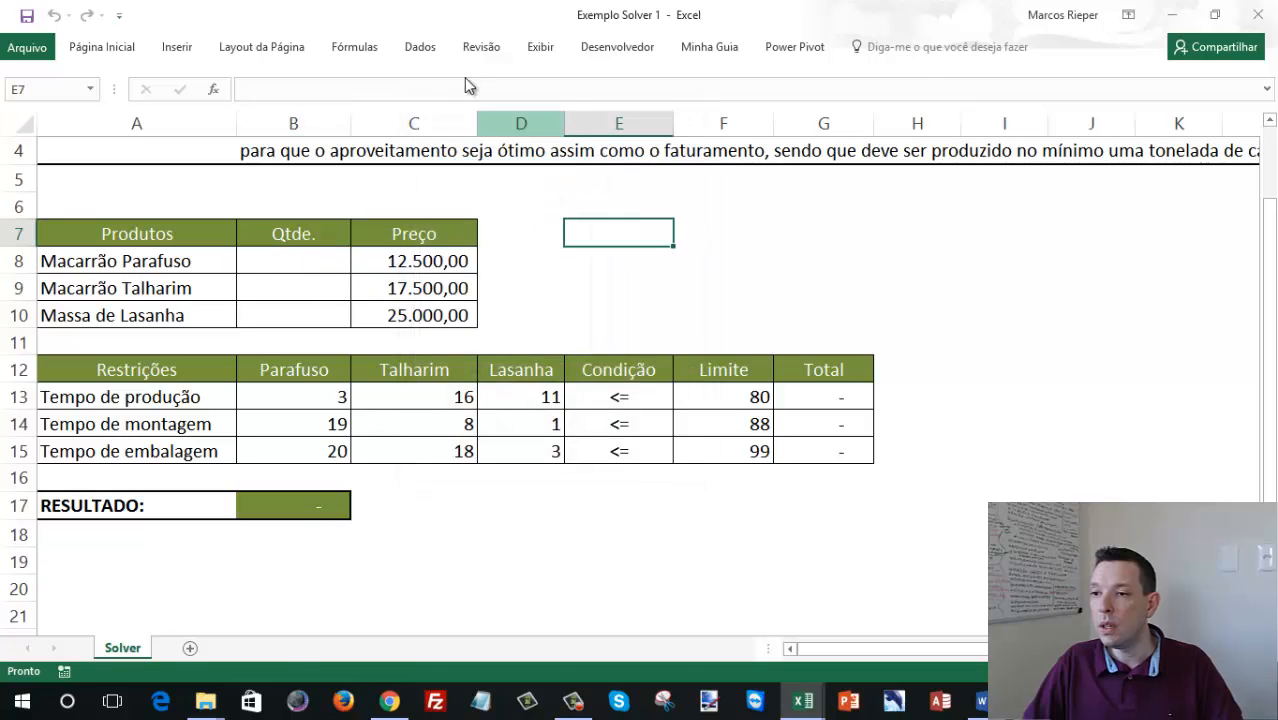
- Open Solver and set its objective to the RESULTADO cell B17
click(418, 47)
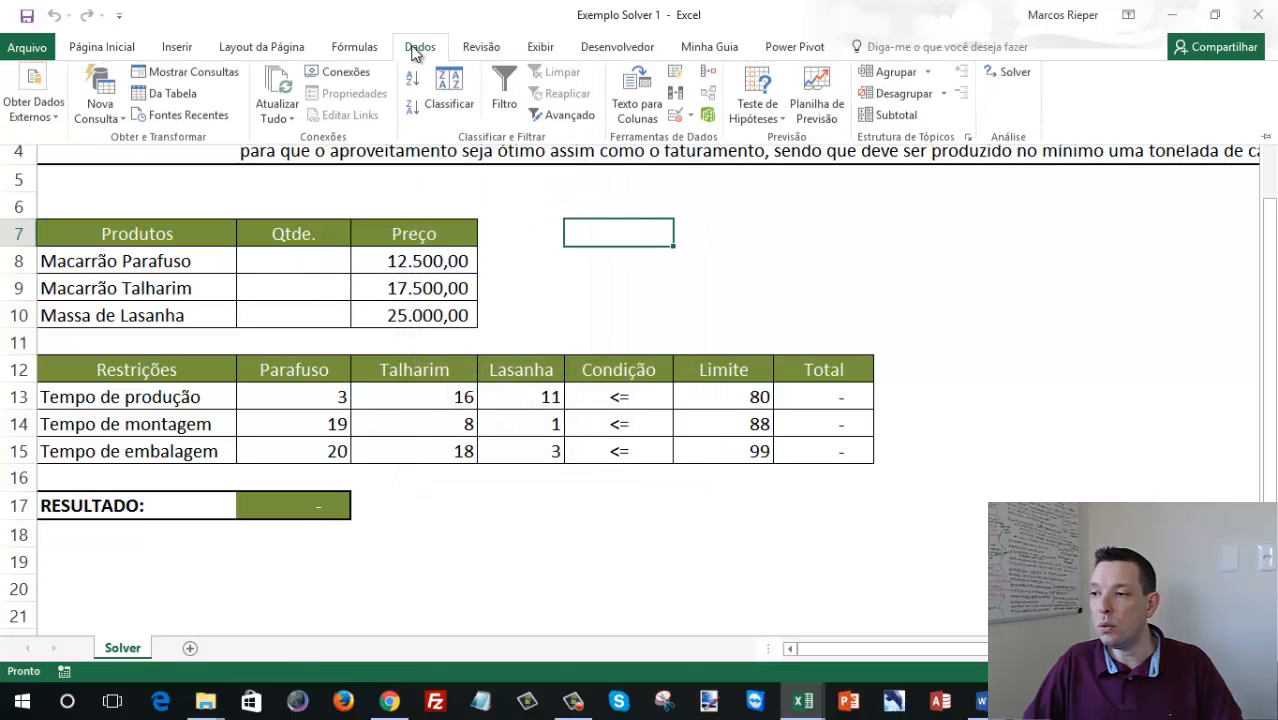
click(1012, 77)
drag(485, 40, 853, 50)
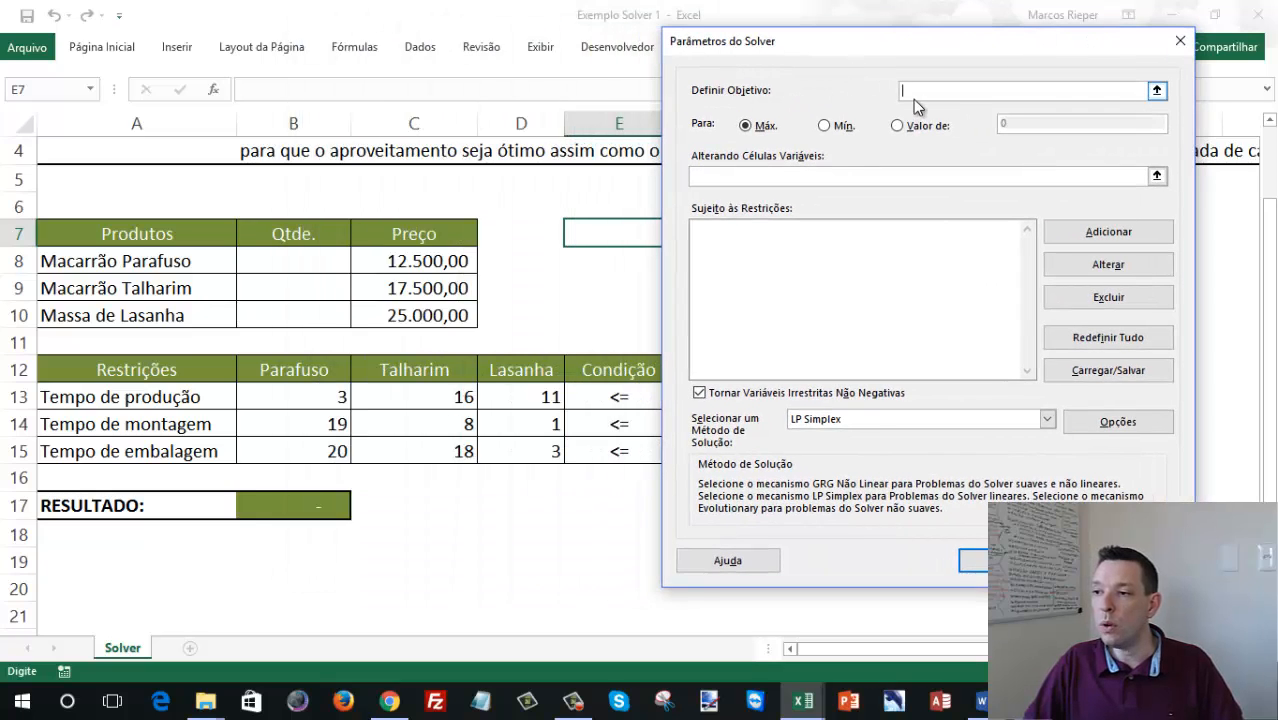
click(297, 510)
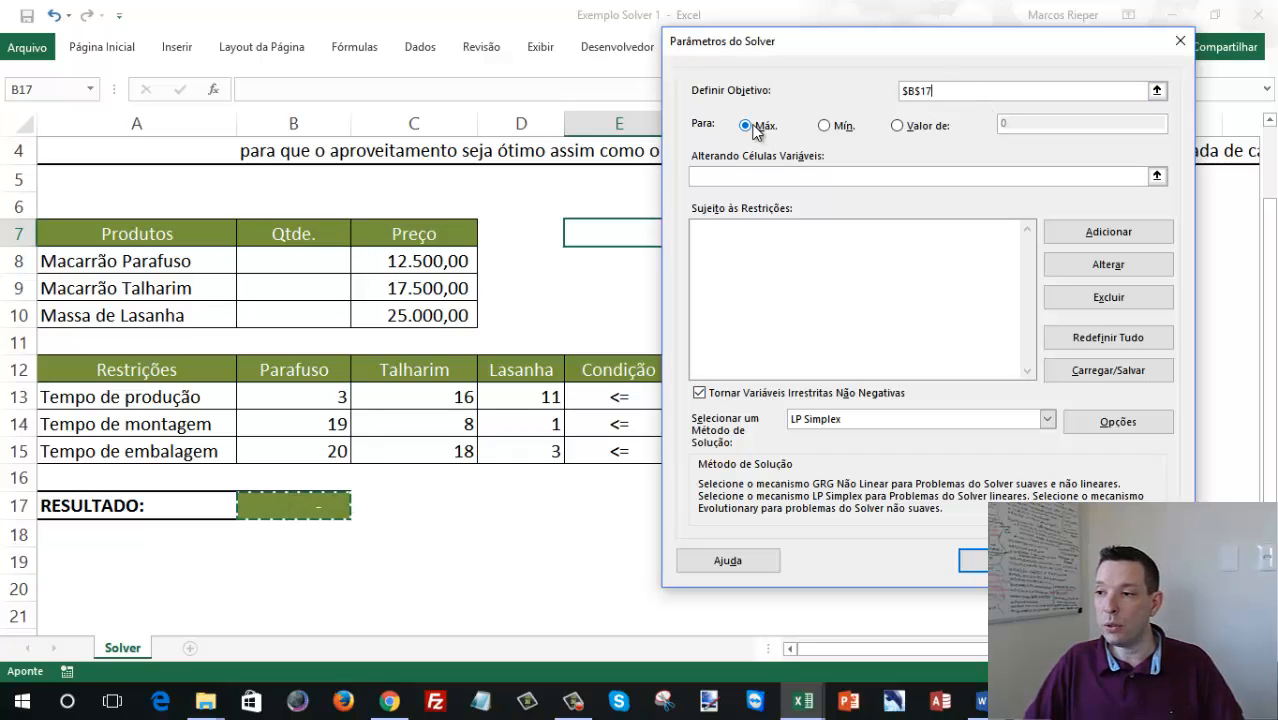
- Try the minimum goal and a target value of 50000 for the objective, and return it to maximum
click(840, 128)
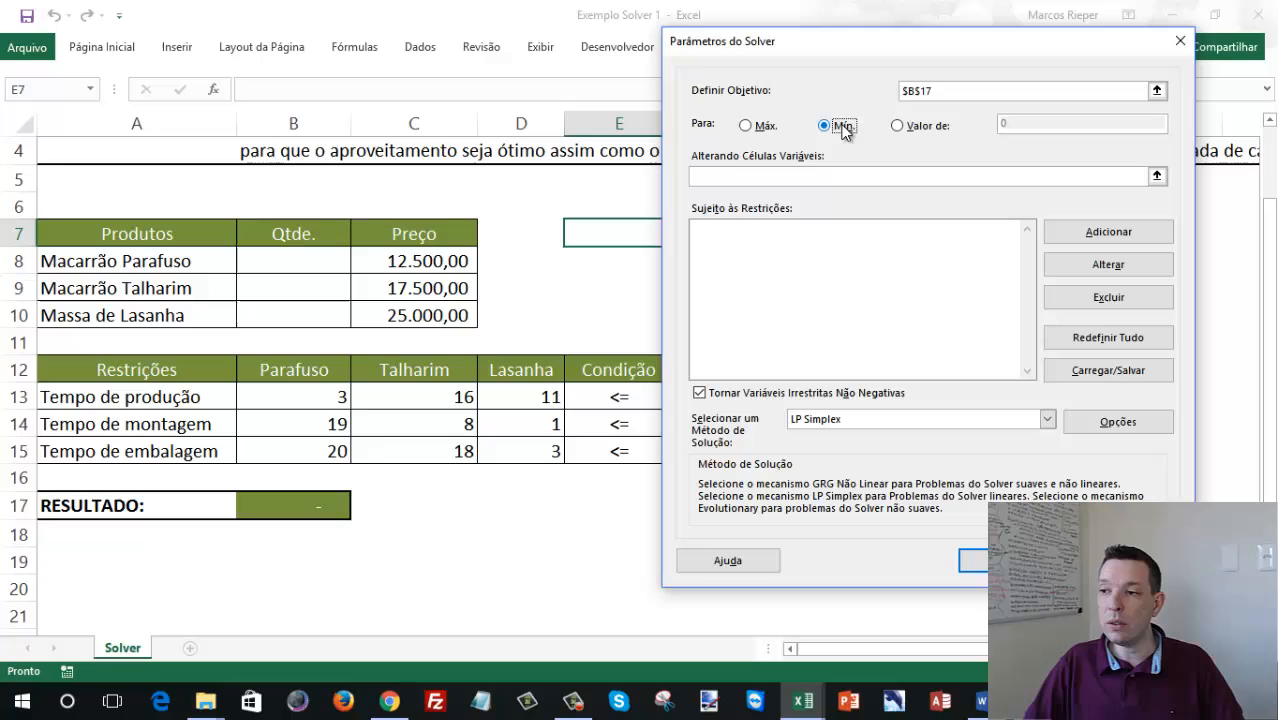
click(898, 127)
double_click(1047, 125)
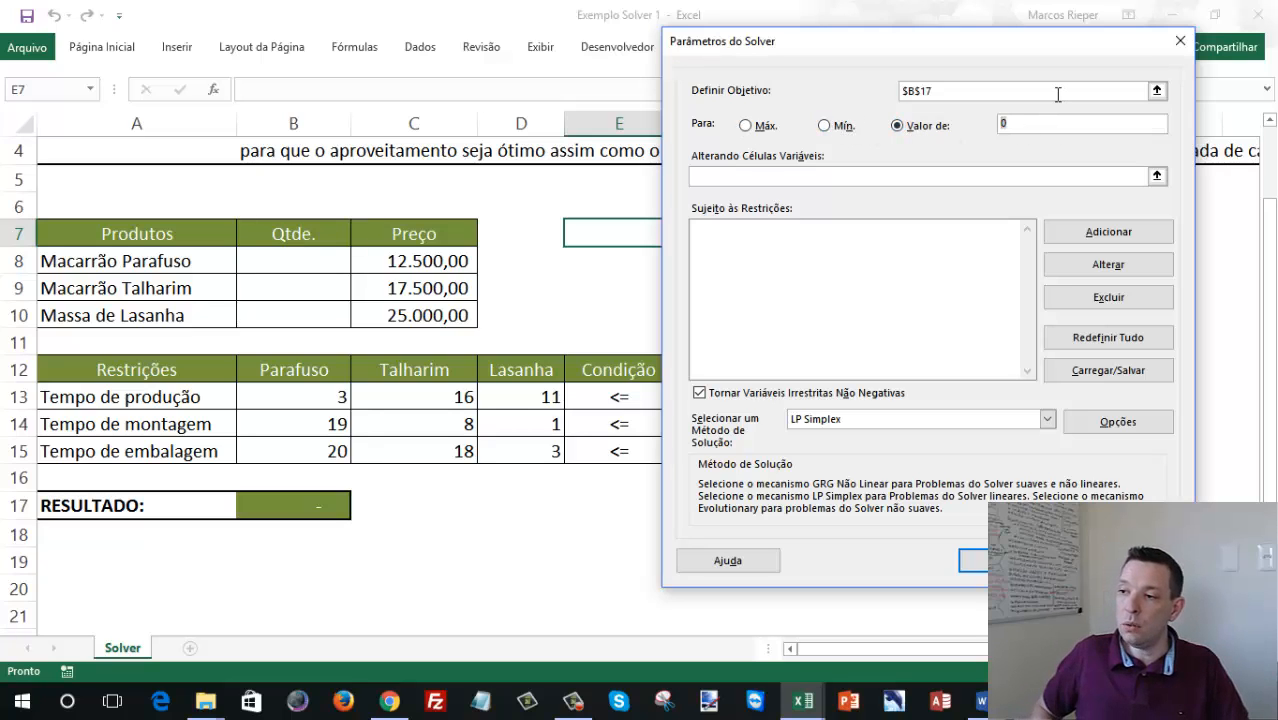
text(5000)
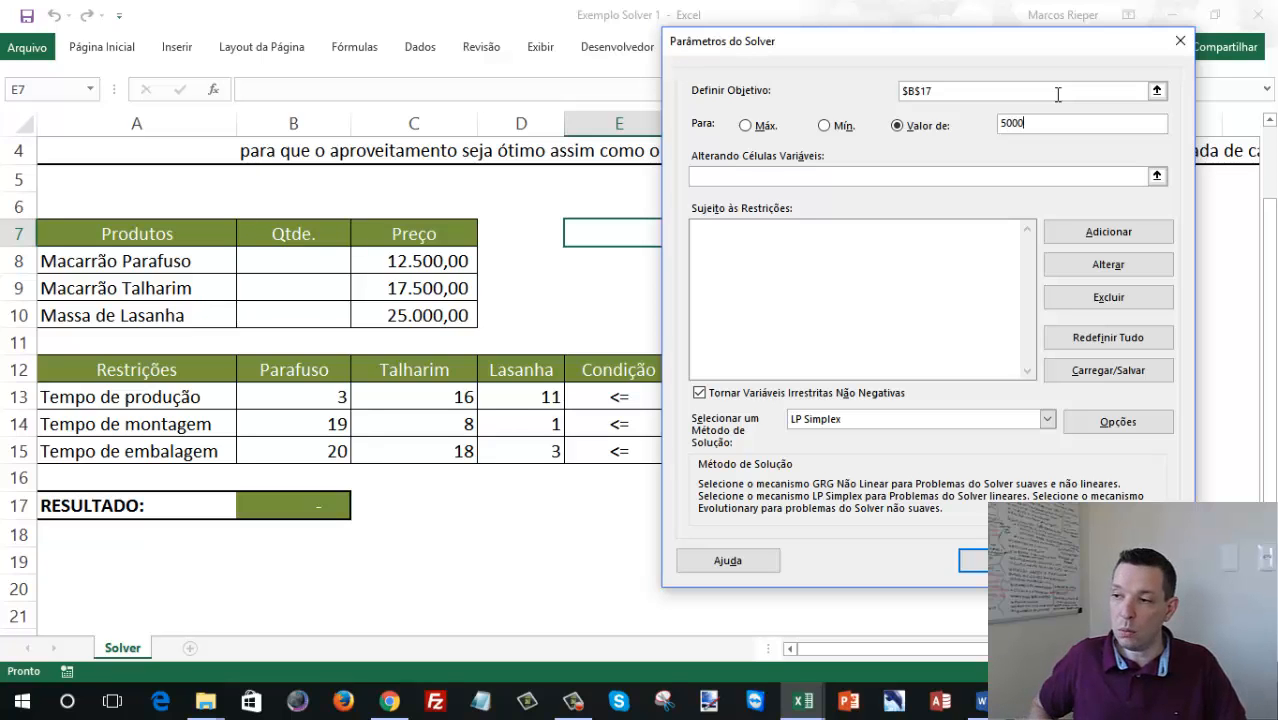
text(0)
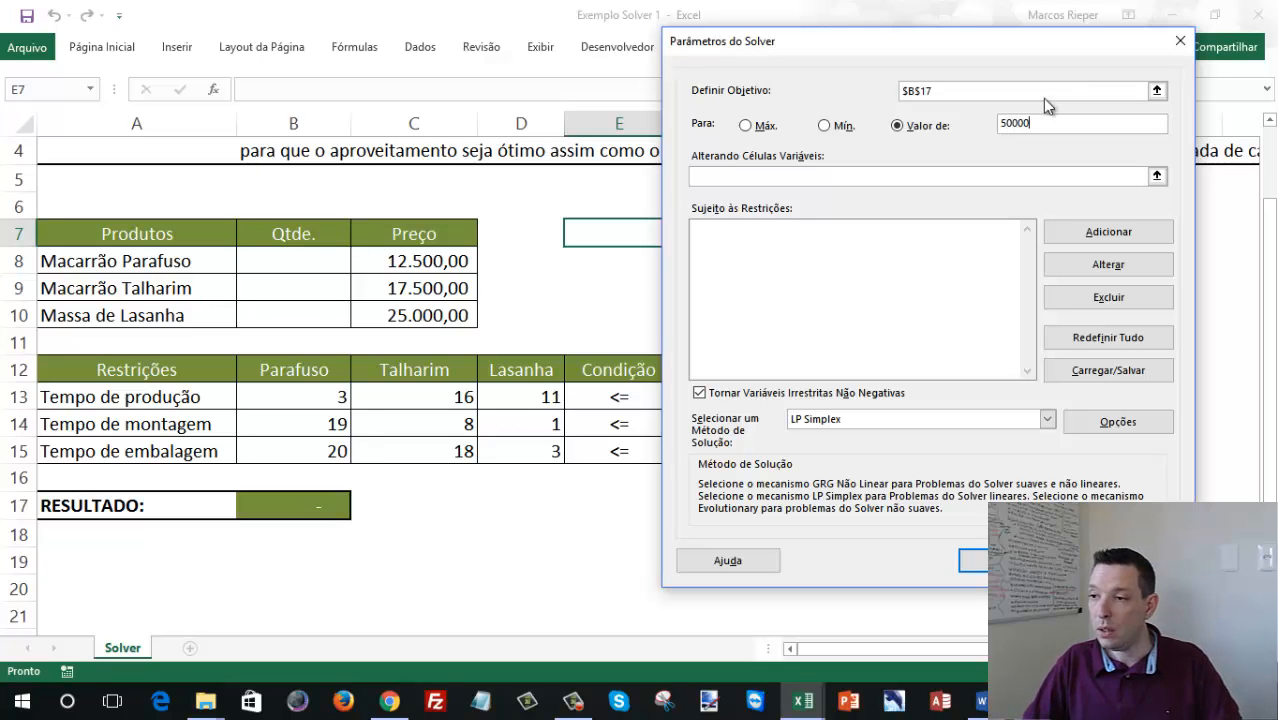
click(764, 126)
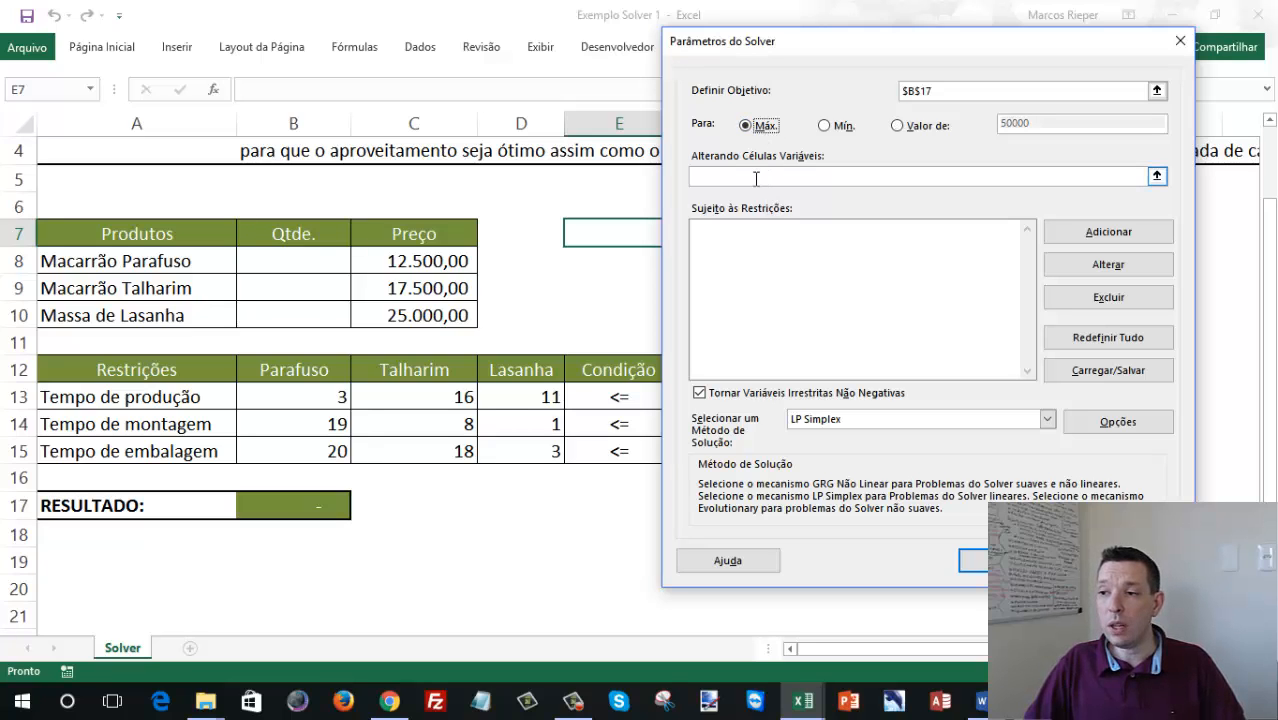
- Set Solver's variable cells to the product quantities B8:B10
click(756, 178)
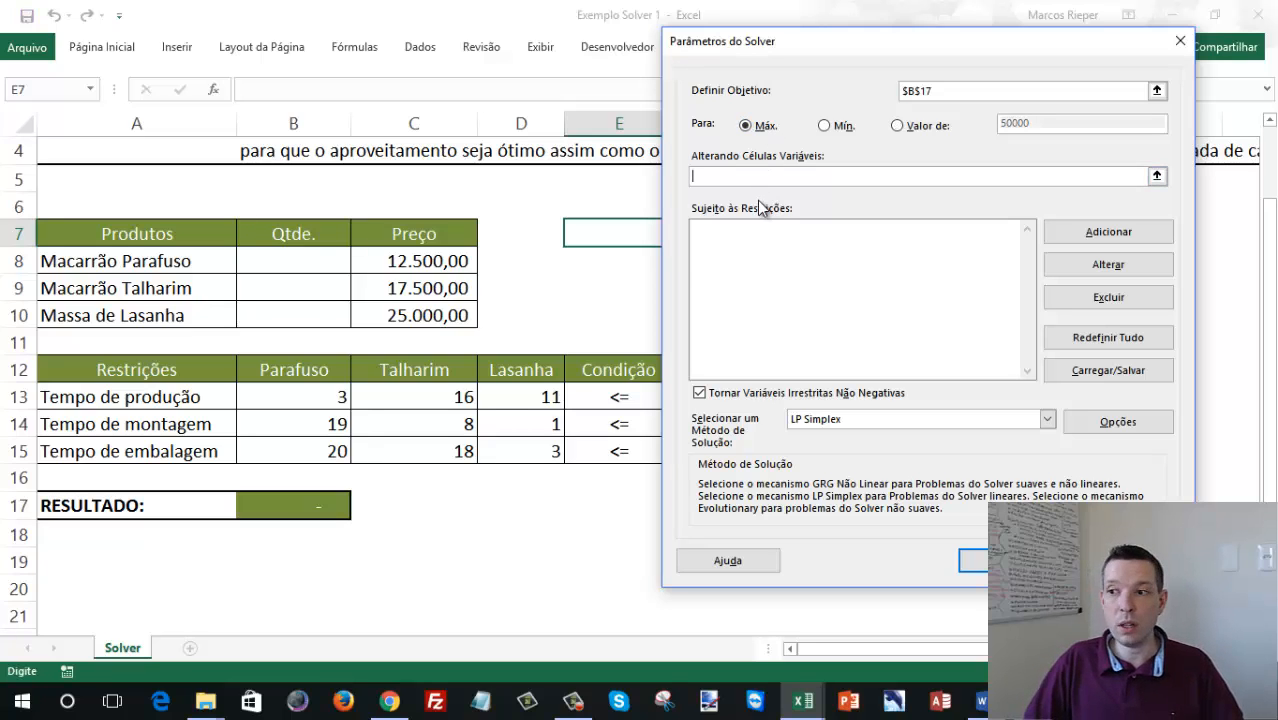
drag(291, 253, 293, 323)
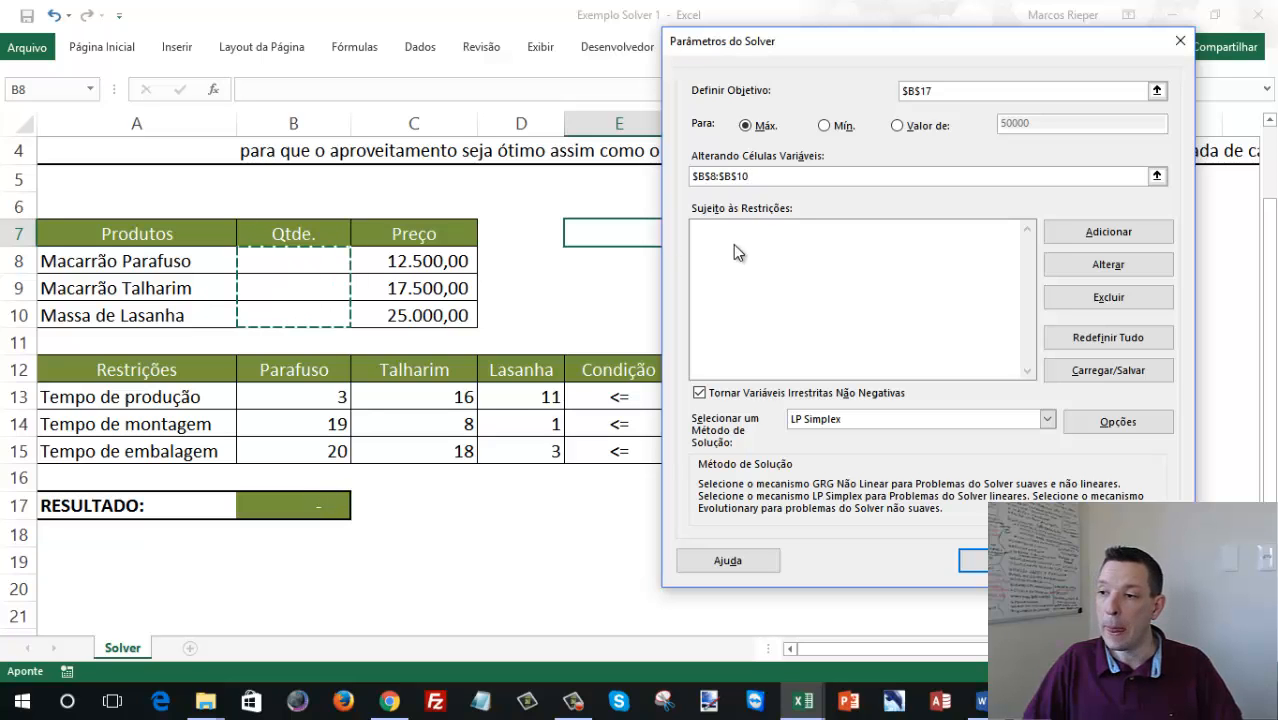
click(840, 252)
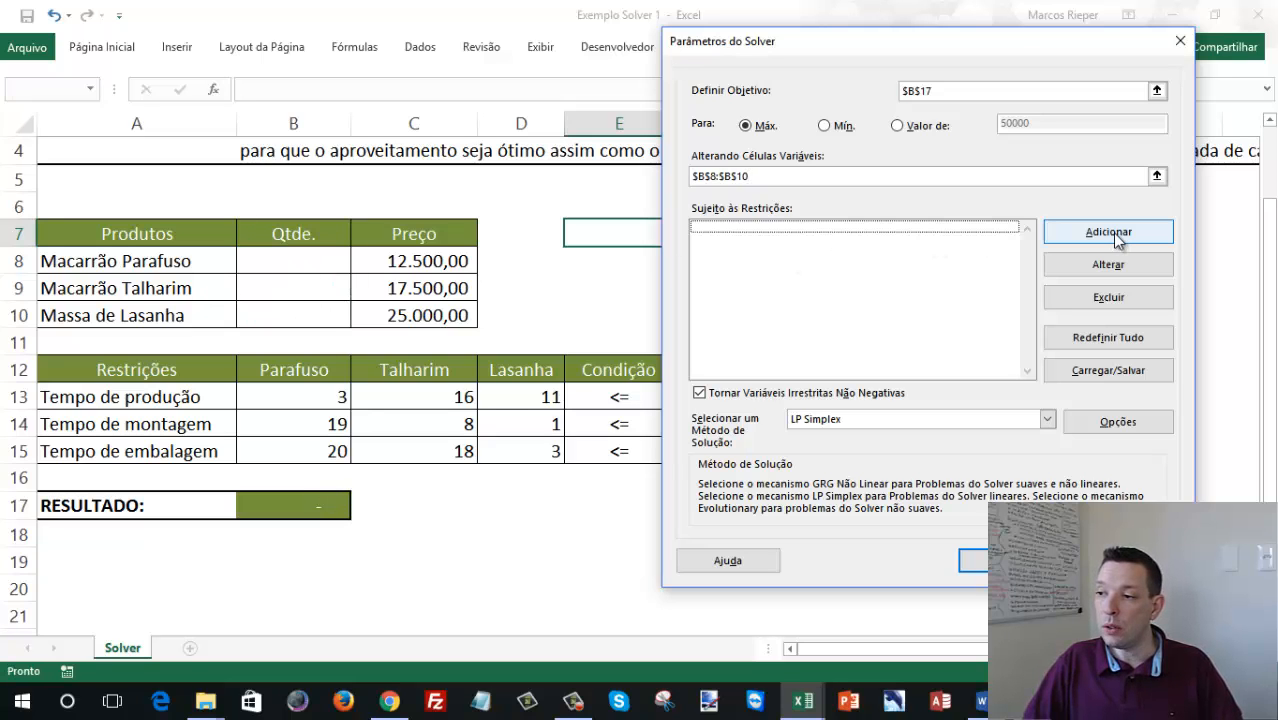
- Add a Solver constraint requiring the quantities in B8:B10 to be integers
click(1108, 232)
drag(300, 258, 298, 316)
click(950, 314)
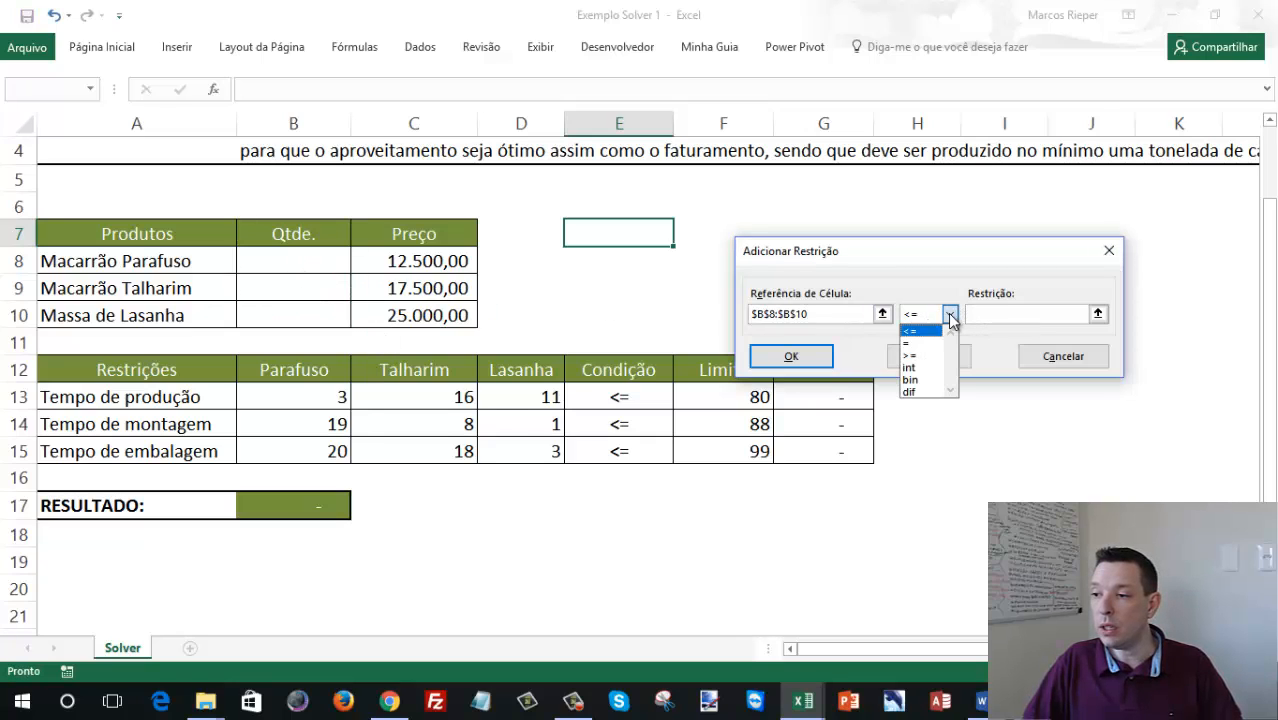
click(928, 367)
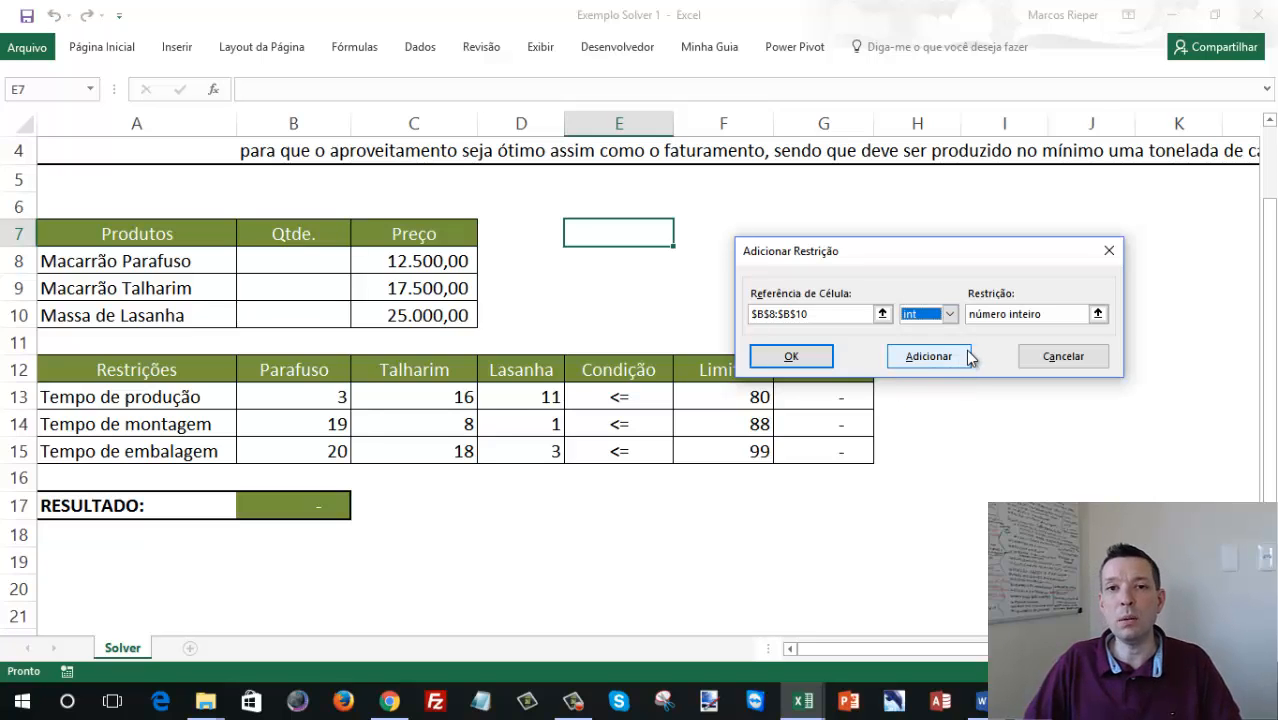
click(913, 357)
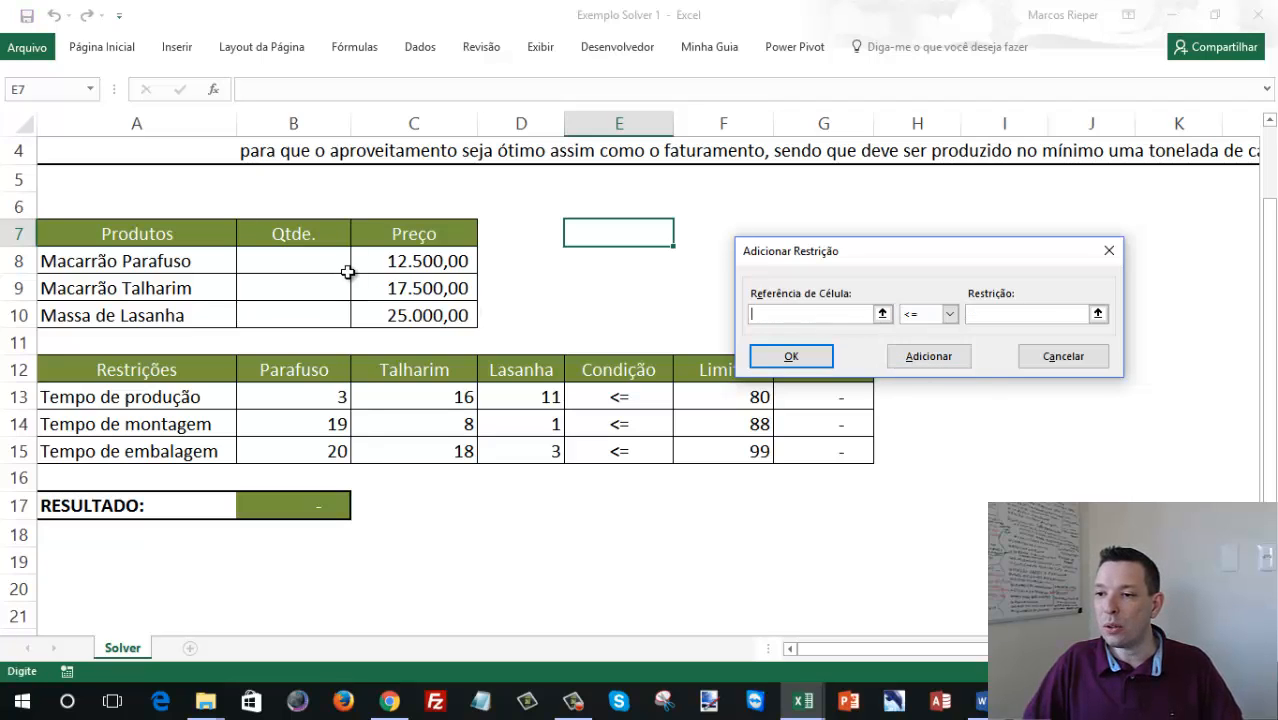
- Add a Solver constraint requiring the quantities in B8:B10 to be >= 1
drag(308, 262, 312, 316)
click(950, 315)
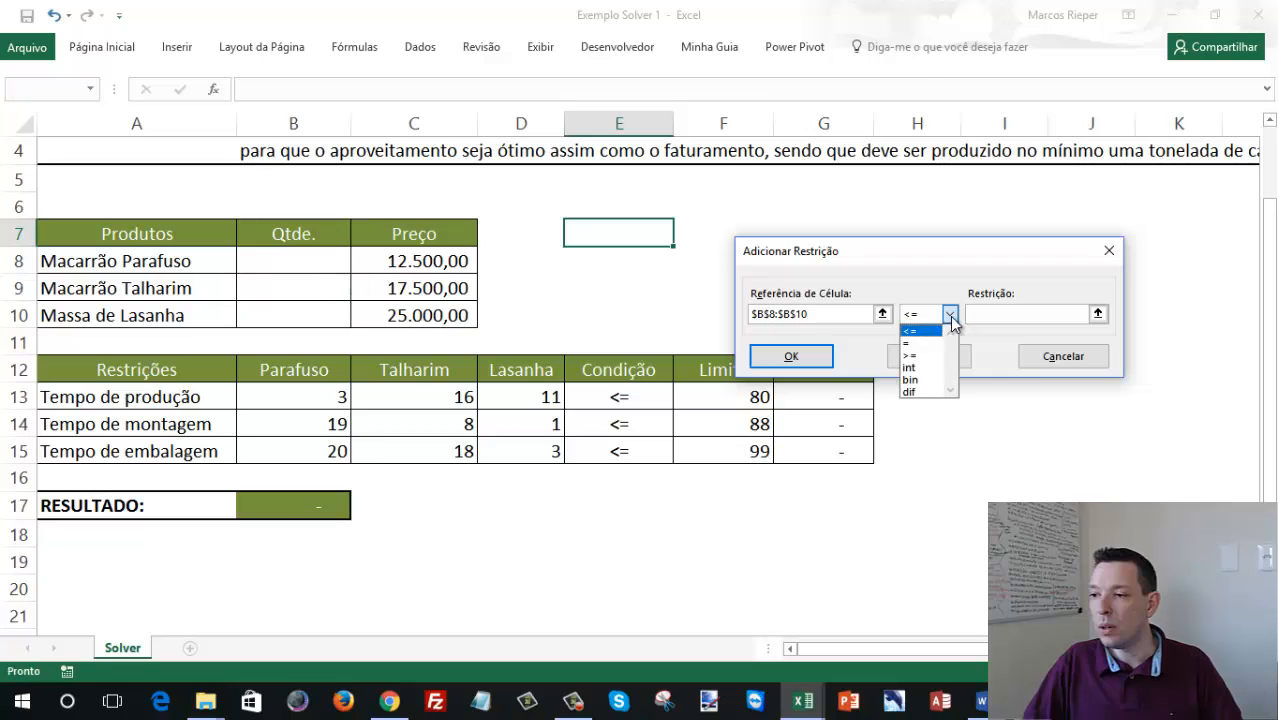
click(931, 356)
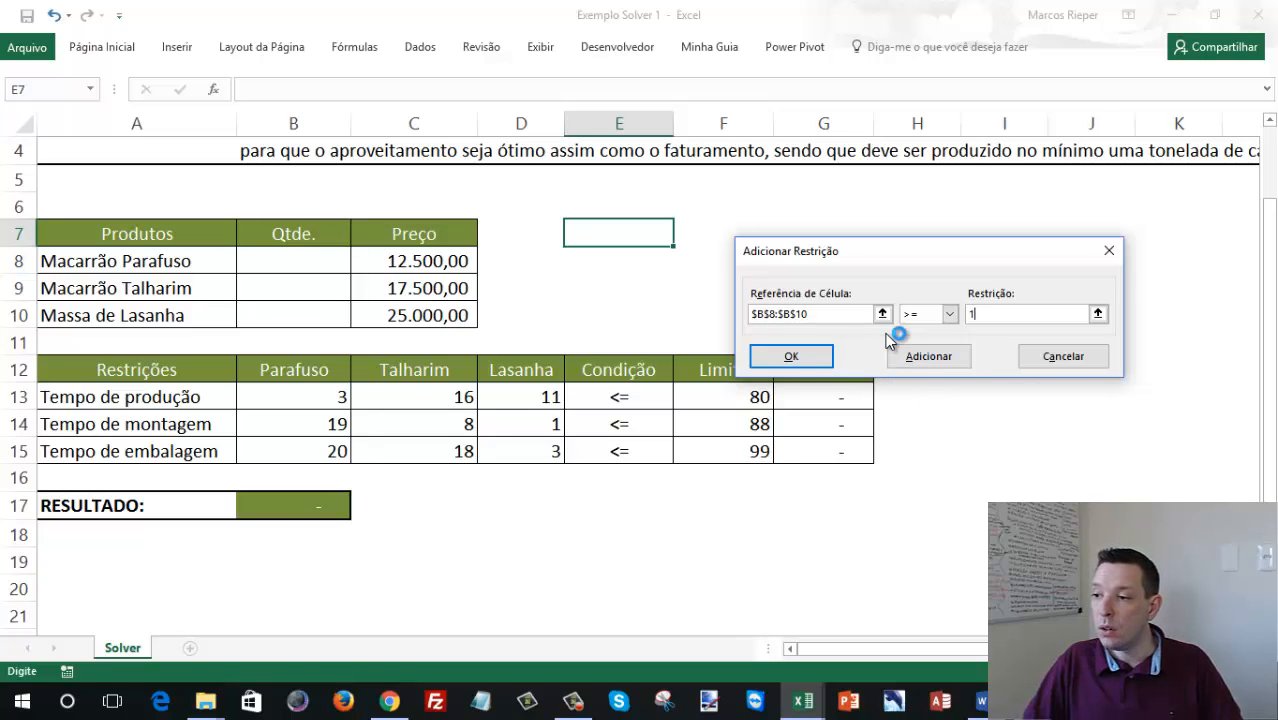
click(921, 356)
- Add a constraint keeping the totals in G13:G15 <= the limits in F13:F15, and return to the Solver parameters
drag(876, 251, 794, 157)
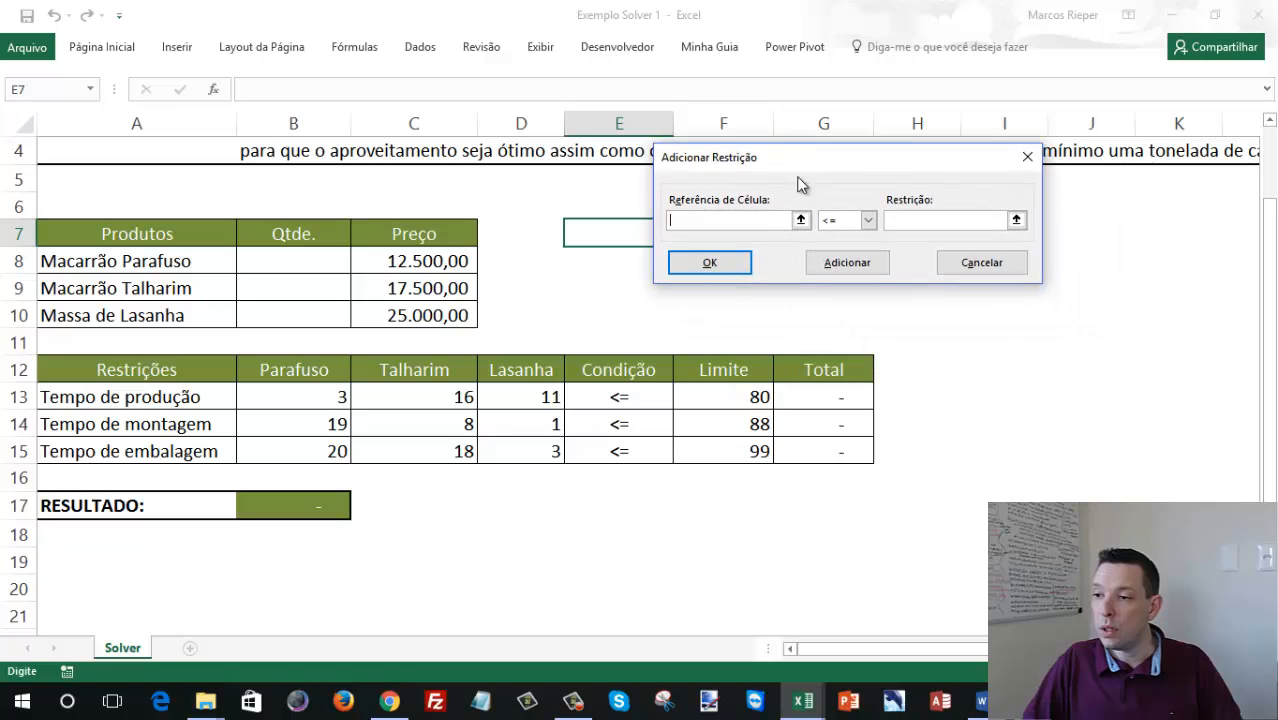
drag(795, 398, 819, 451)
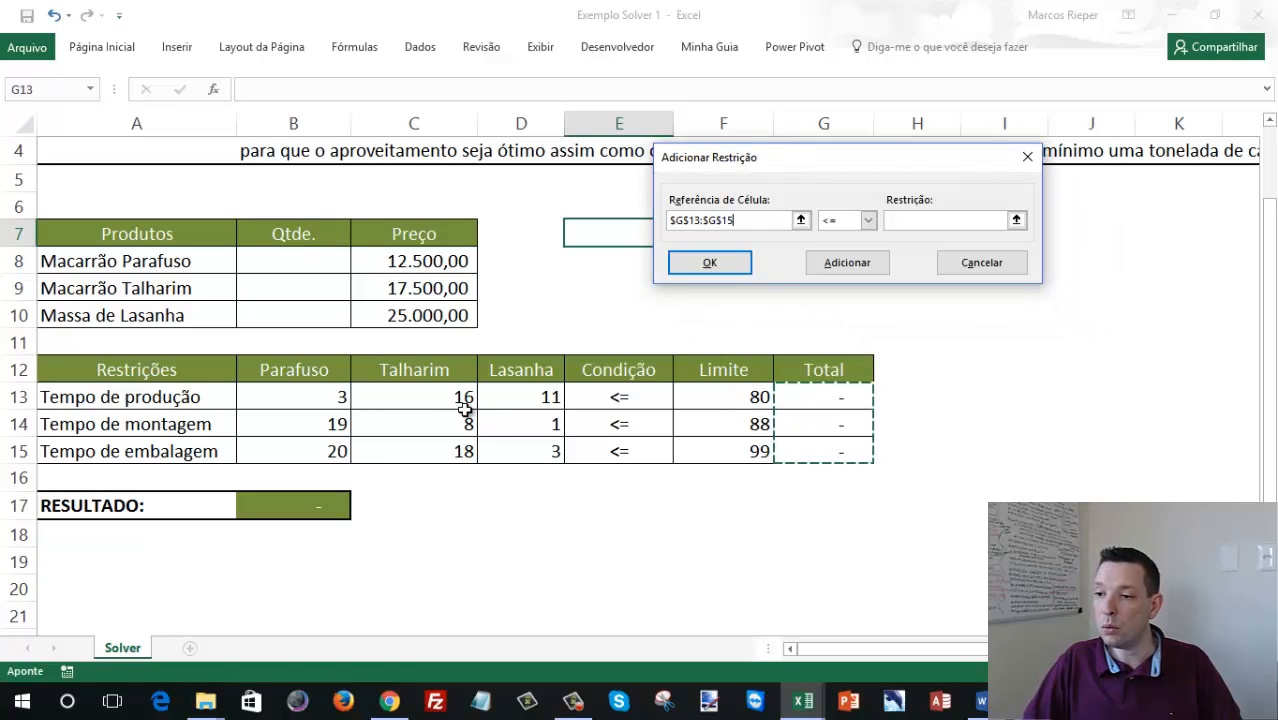
click(898, 222)
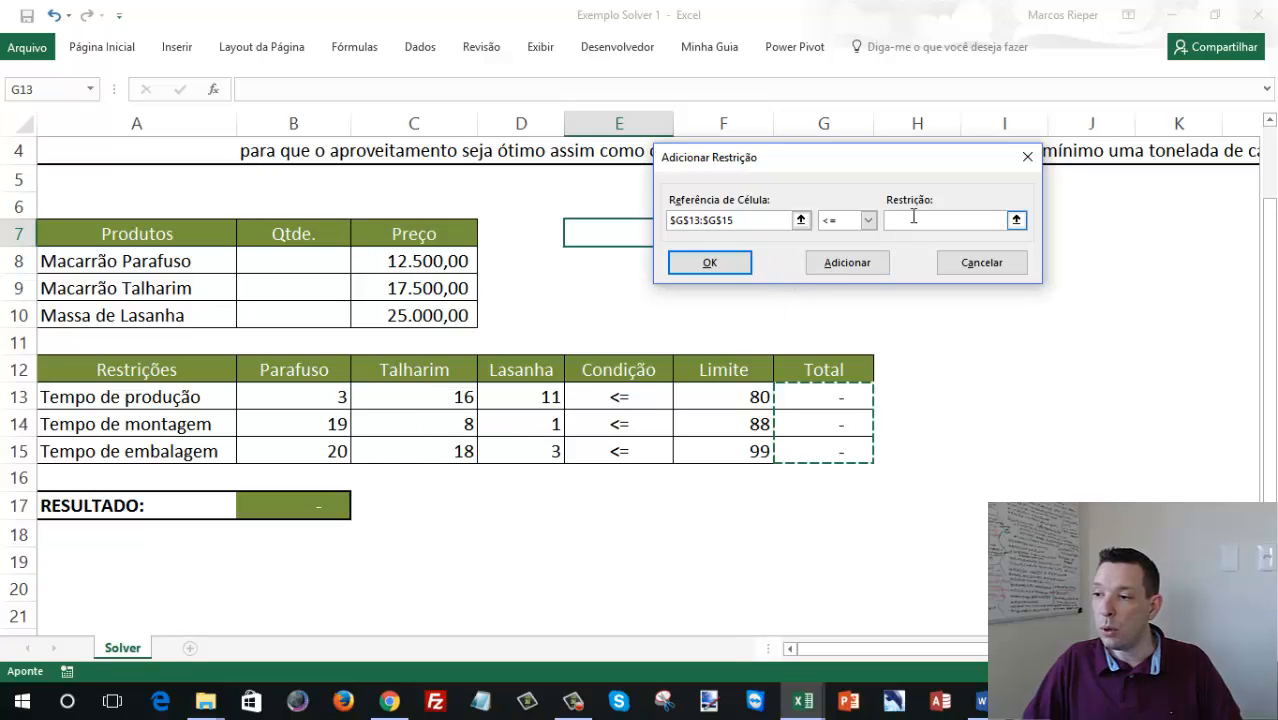
drag(741, 390, 736, 450)
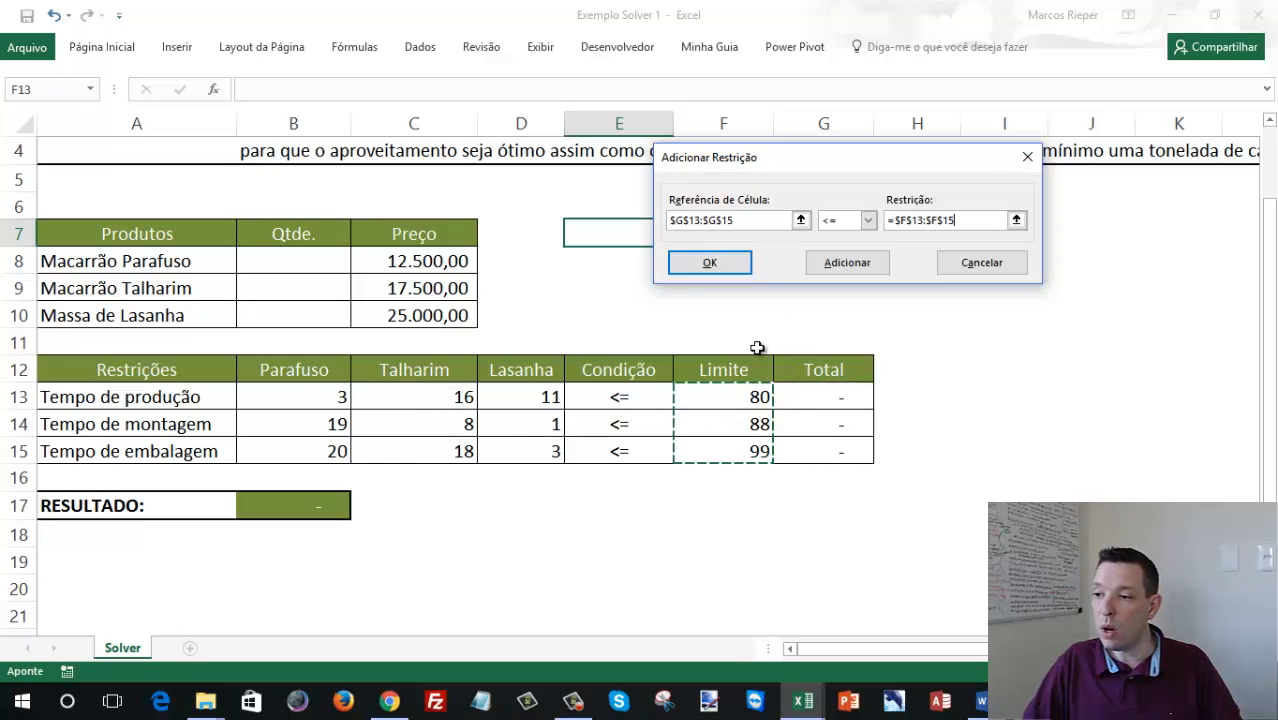
click(849, 263)
click(955, 270)
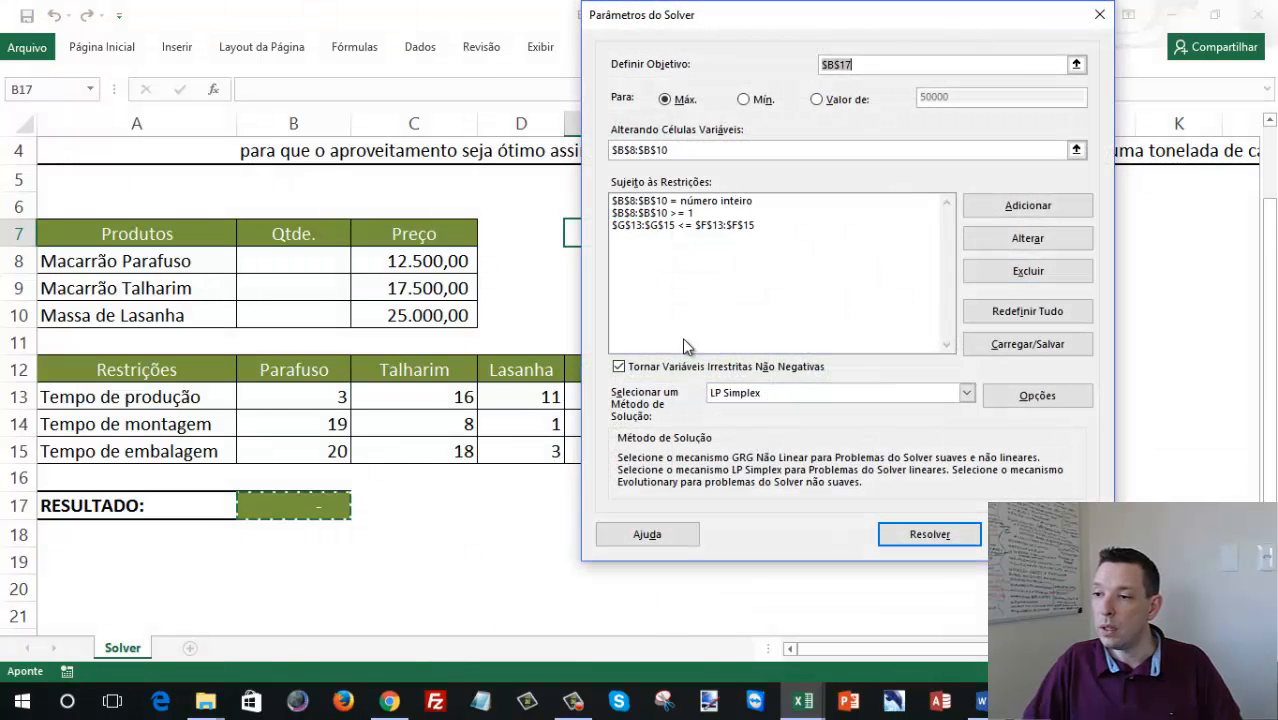
- Review each of the Solver constraints against the quantity, limit and total cells they refer to in the sheet
click(664, 201)
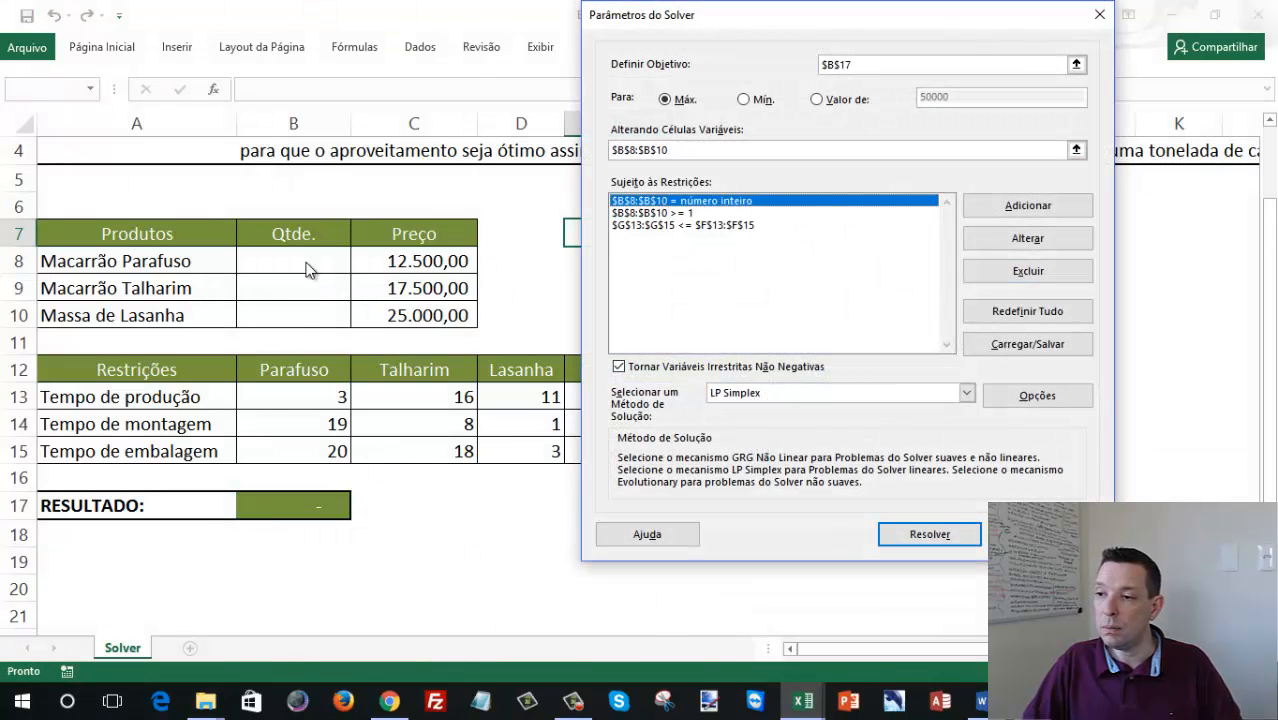
click(664, 213)
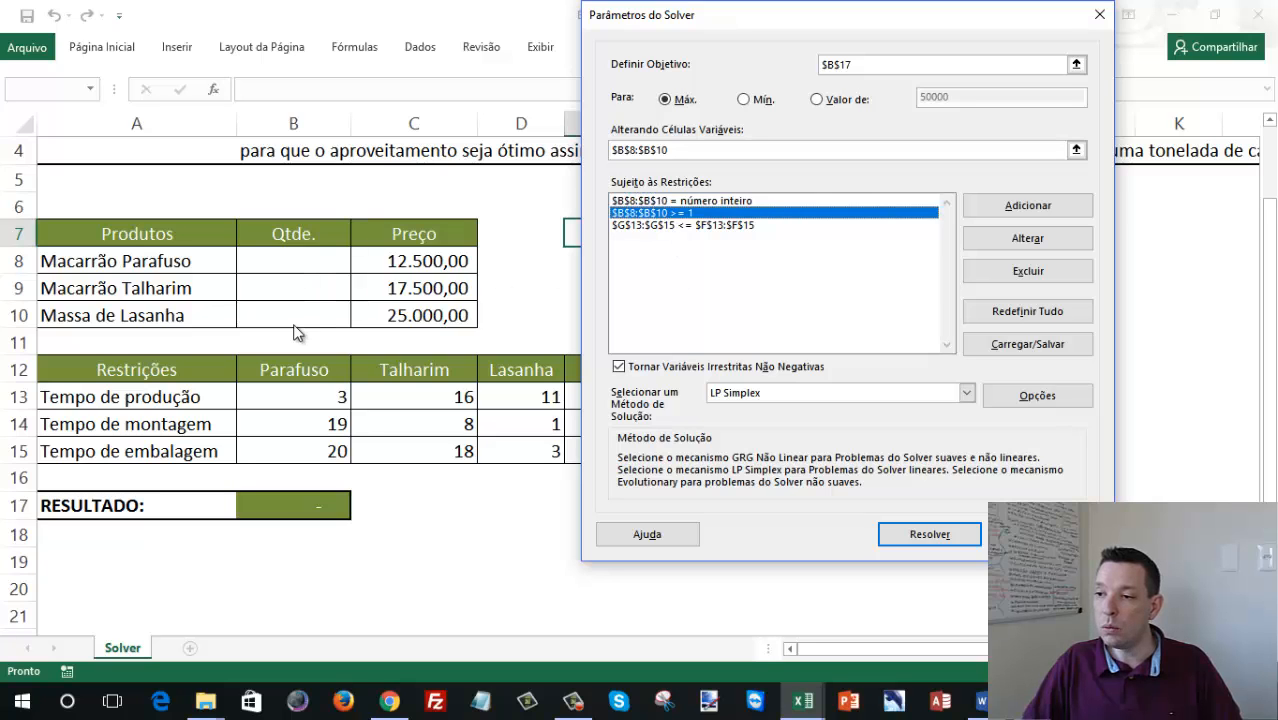
click(683, 226)
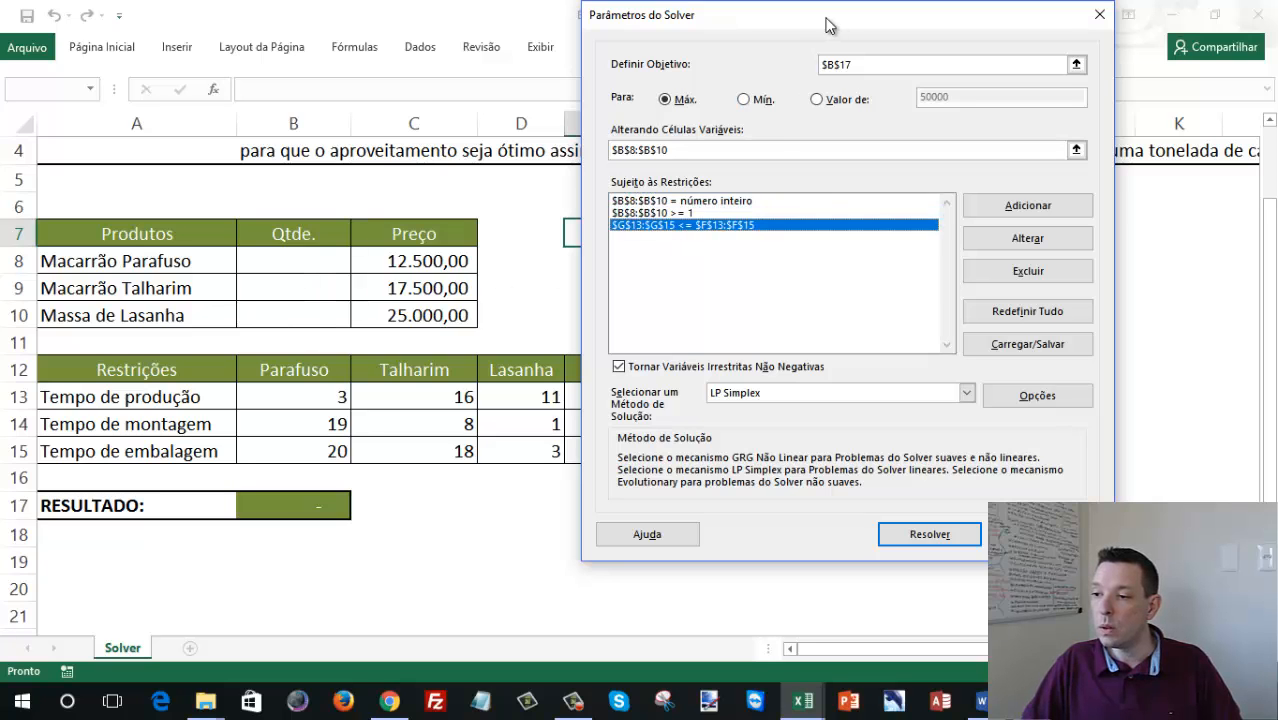
drag(828, 25, 255, 60)
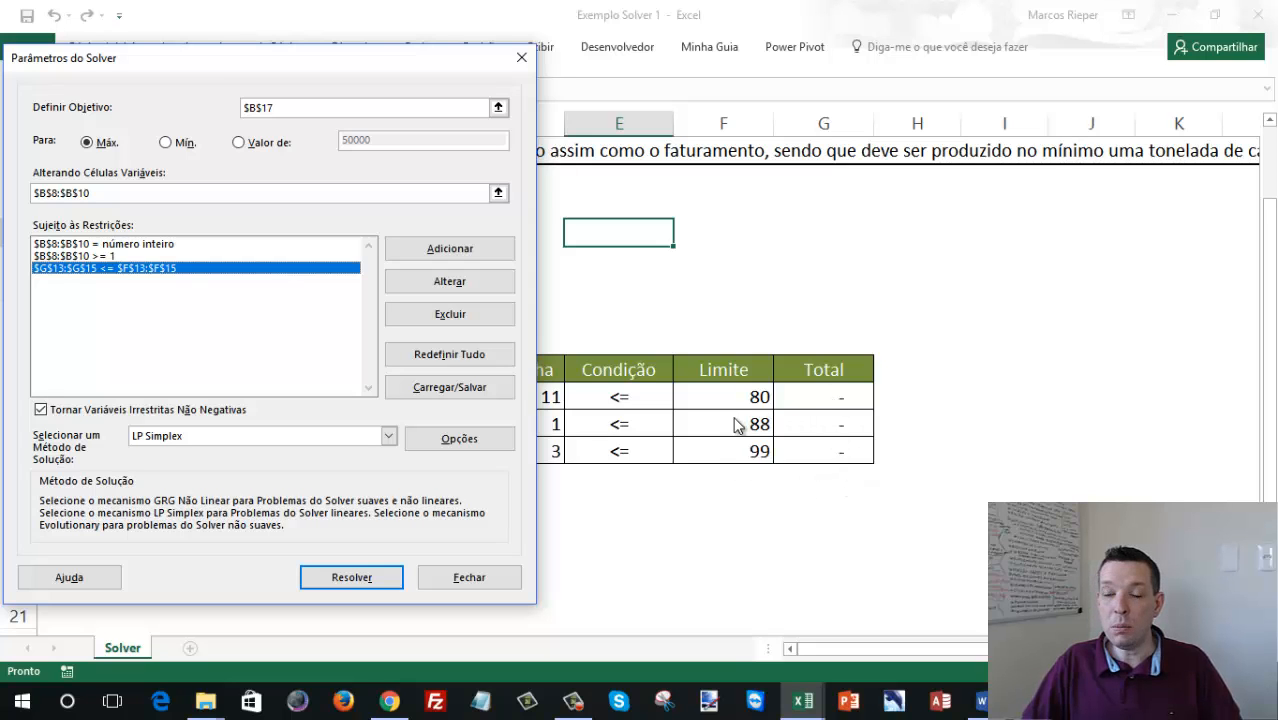
drag(330, 57, 794, 44)
- Solve the model with the LP Simplex method and keep the Solver solution in the sheet
click(852, 423)
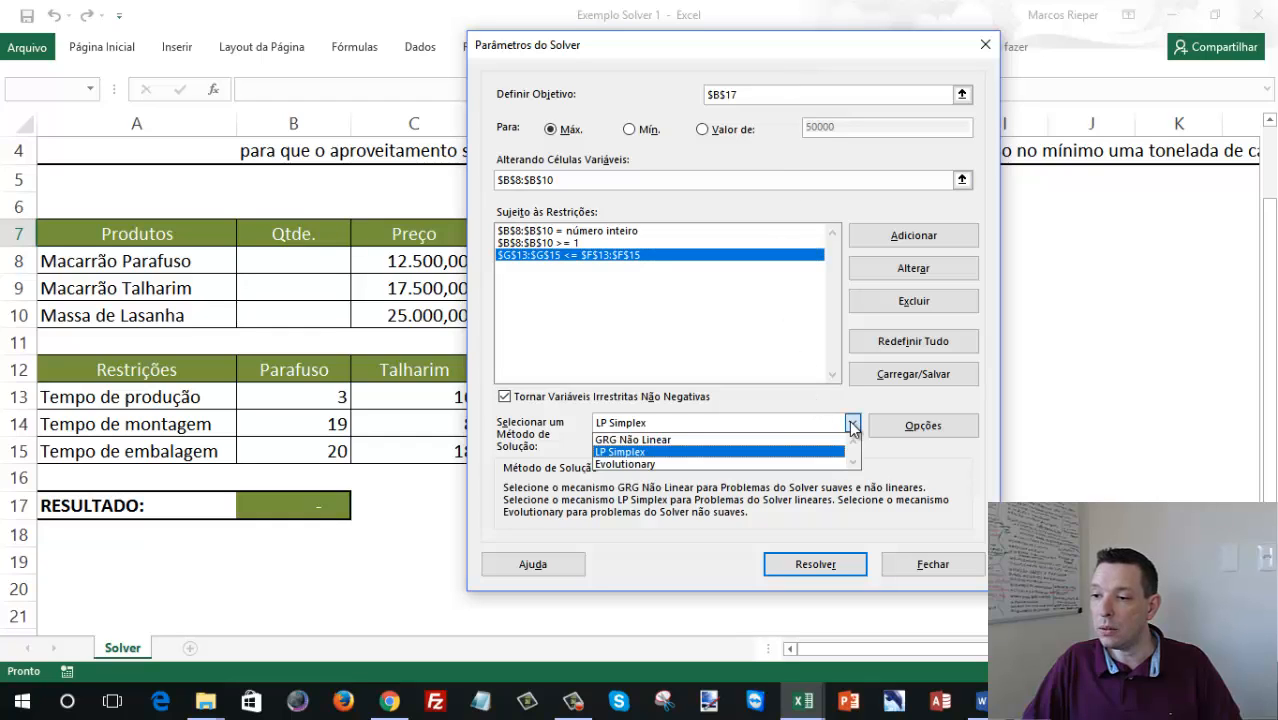
click(853, 426)
click(655, 423)
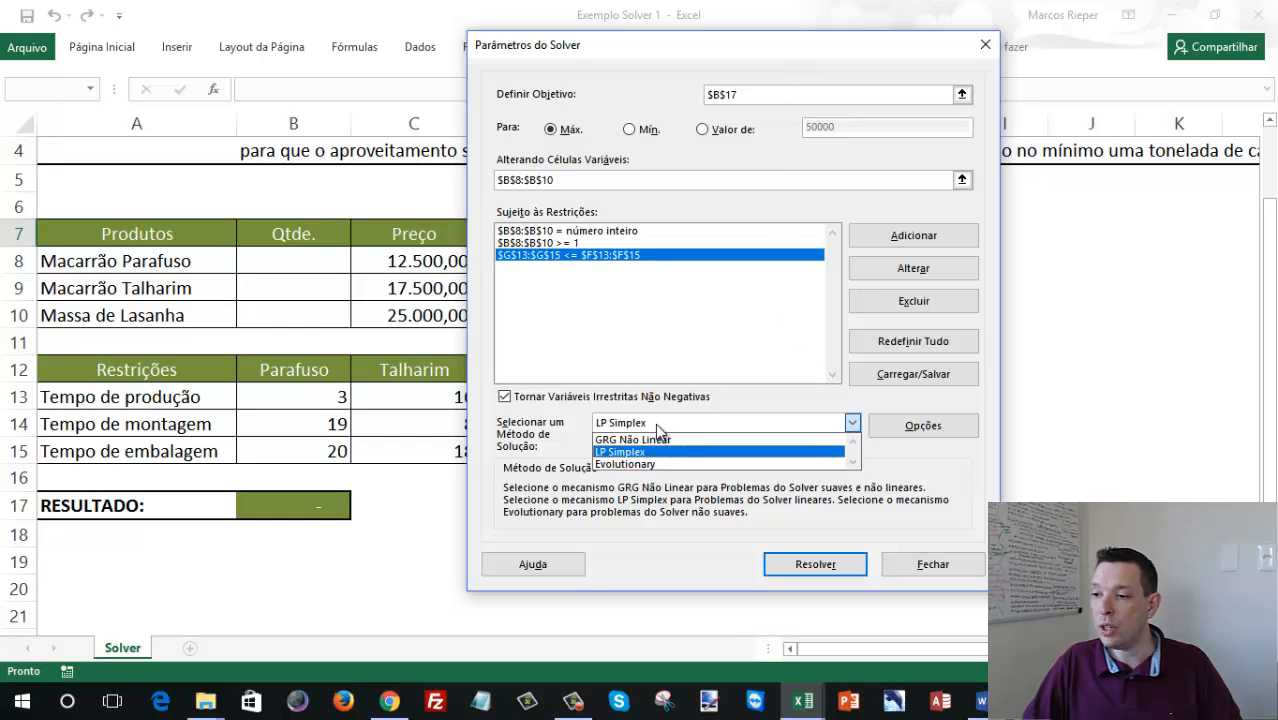
click(710, 446)
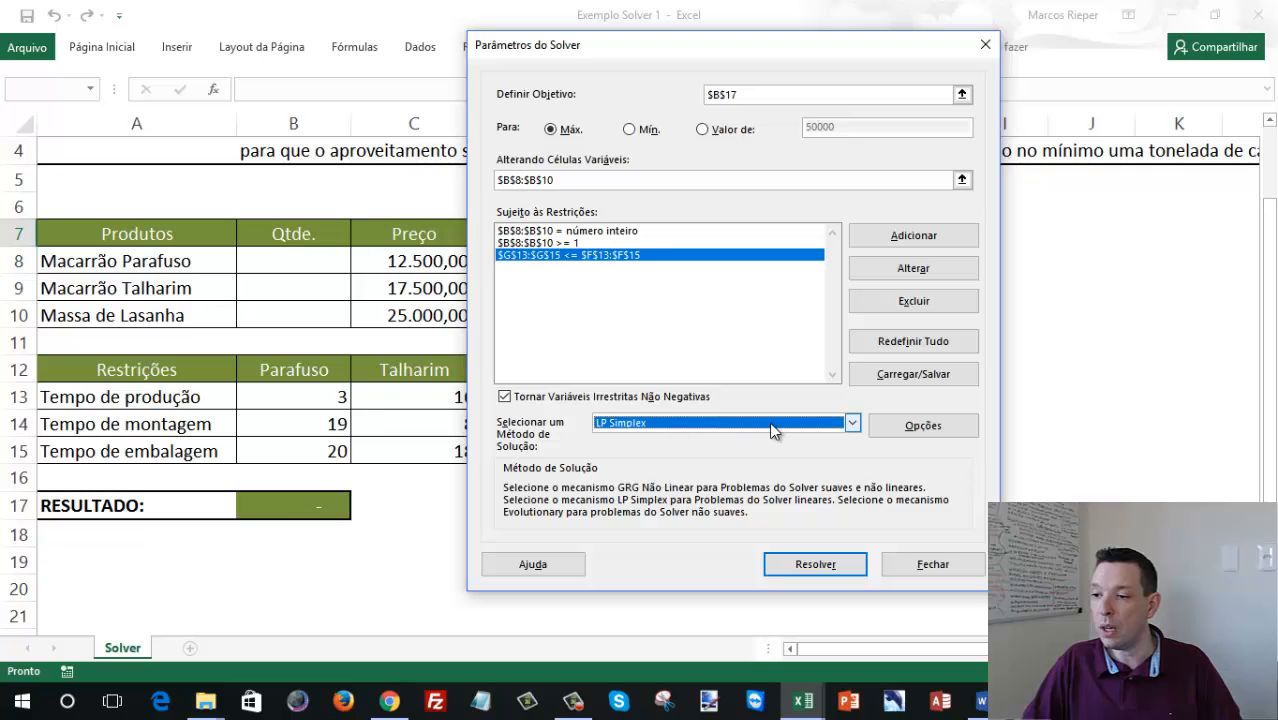
click(816, 564)
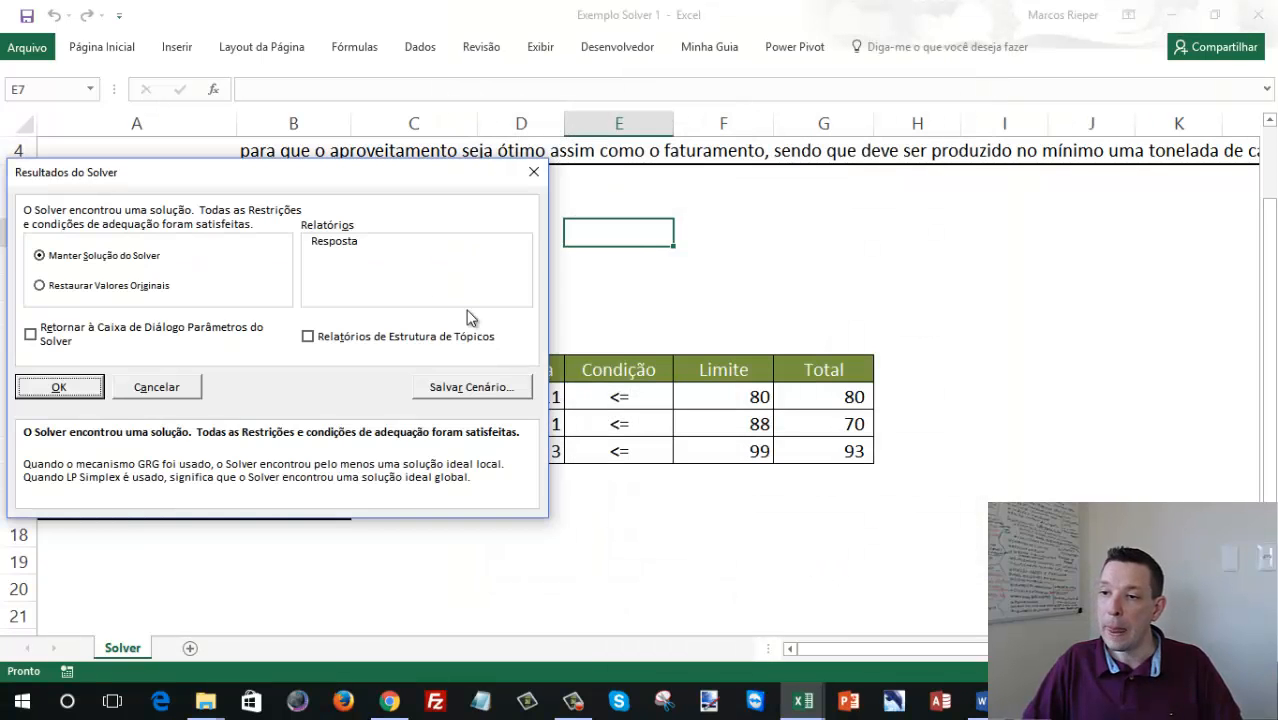
drag(313, 178, 918, 183)
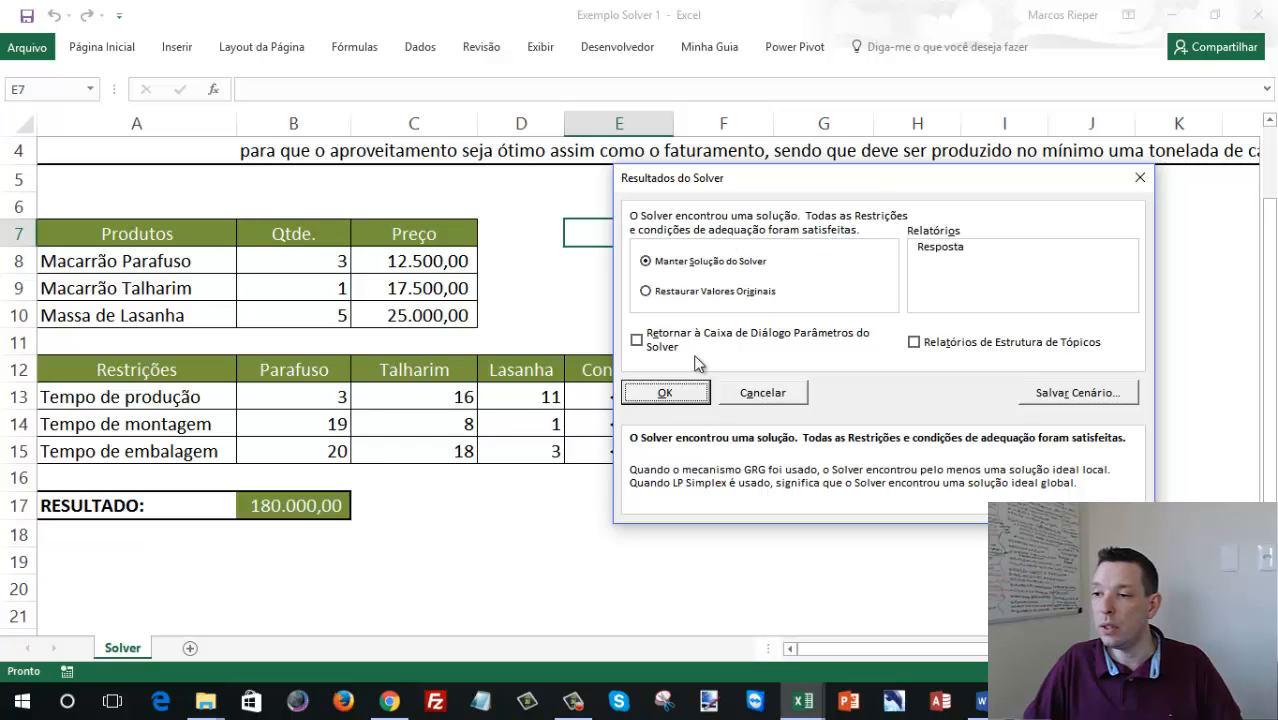
click(665, 396)
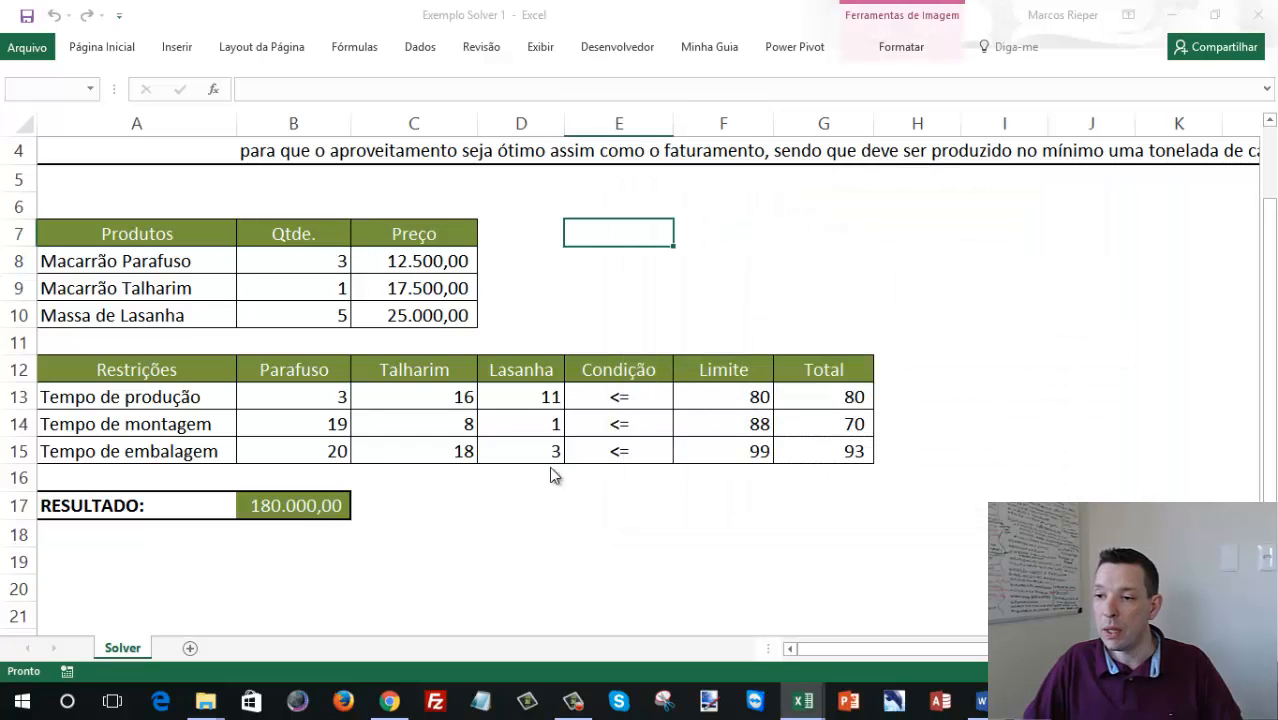
- Check the solved quantities in B8:B10, compare each total with its limit in F13:G15, and examine the result in B17
click(277, 263)
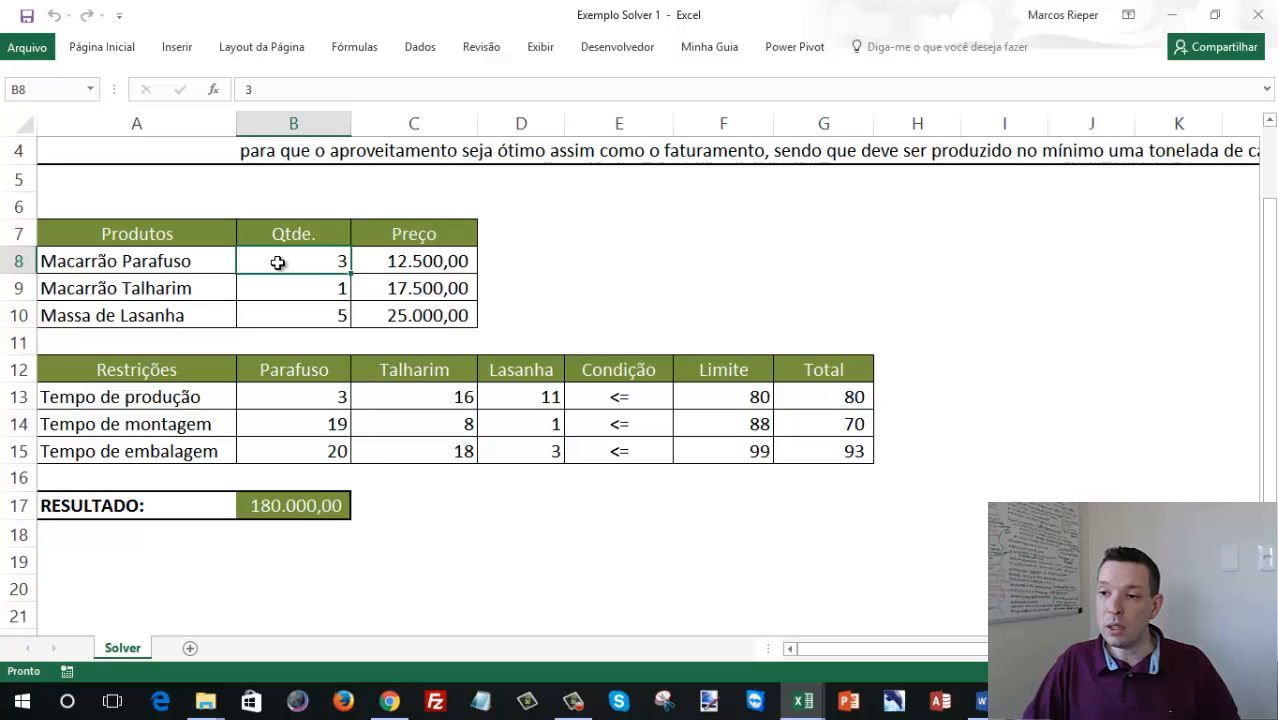
click(291, 289)
click(301, 316)
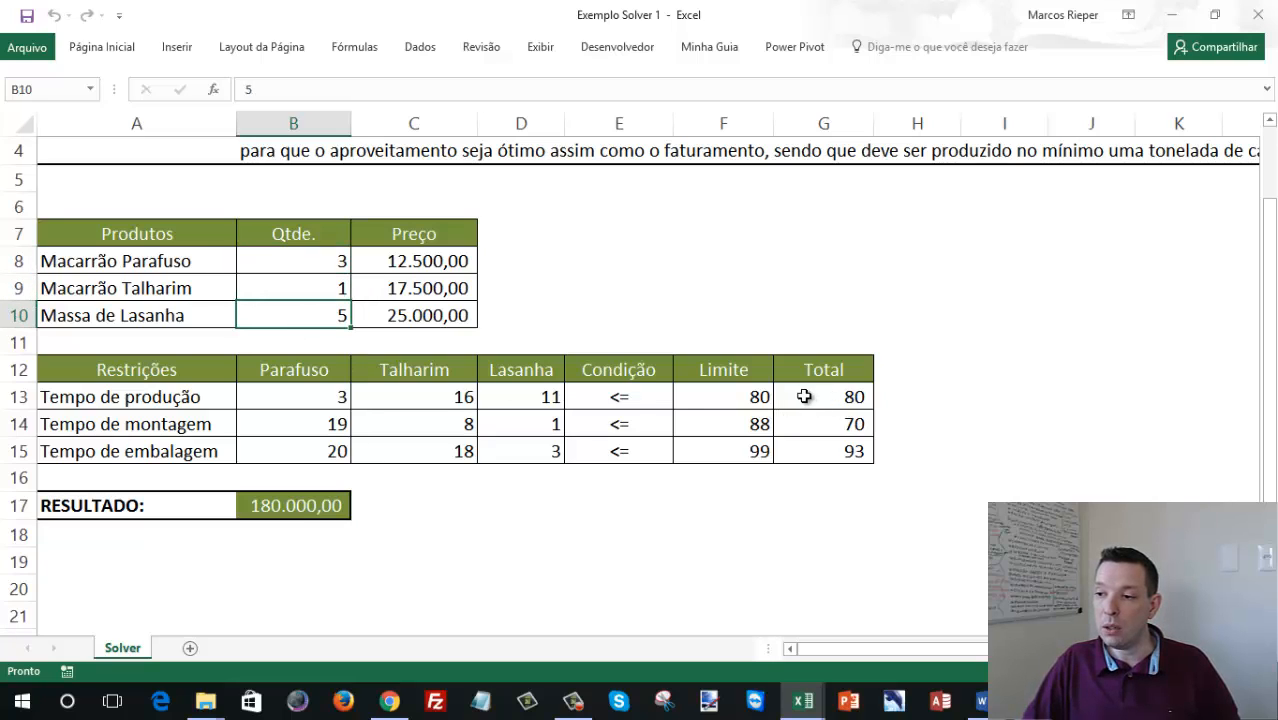
drag(762, 397, 822, 398)
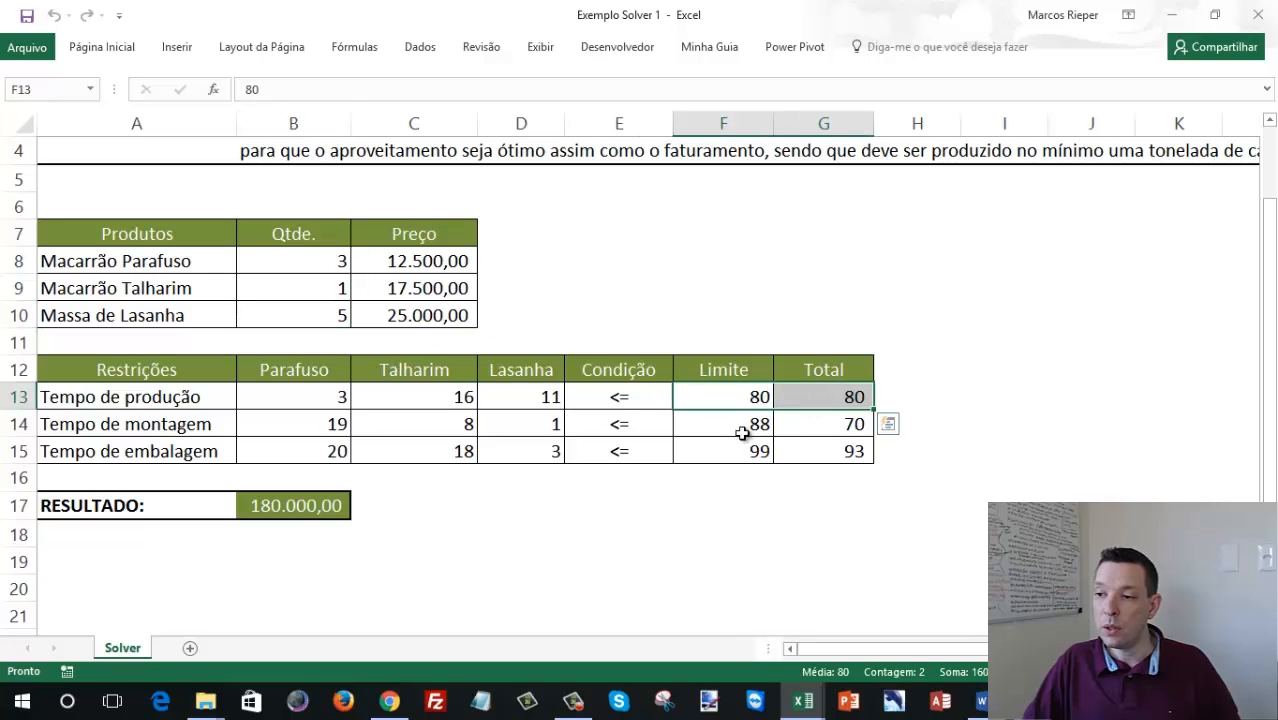
drag(742, 430, 818, 424)
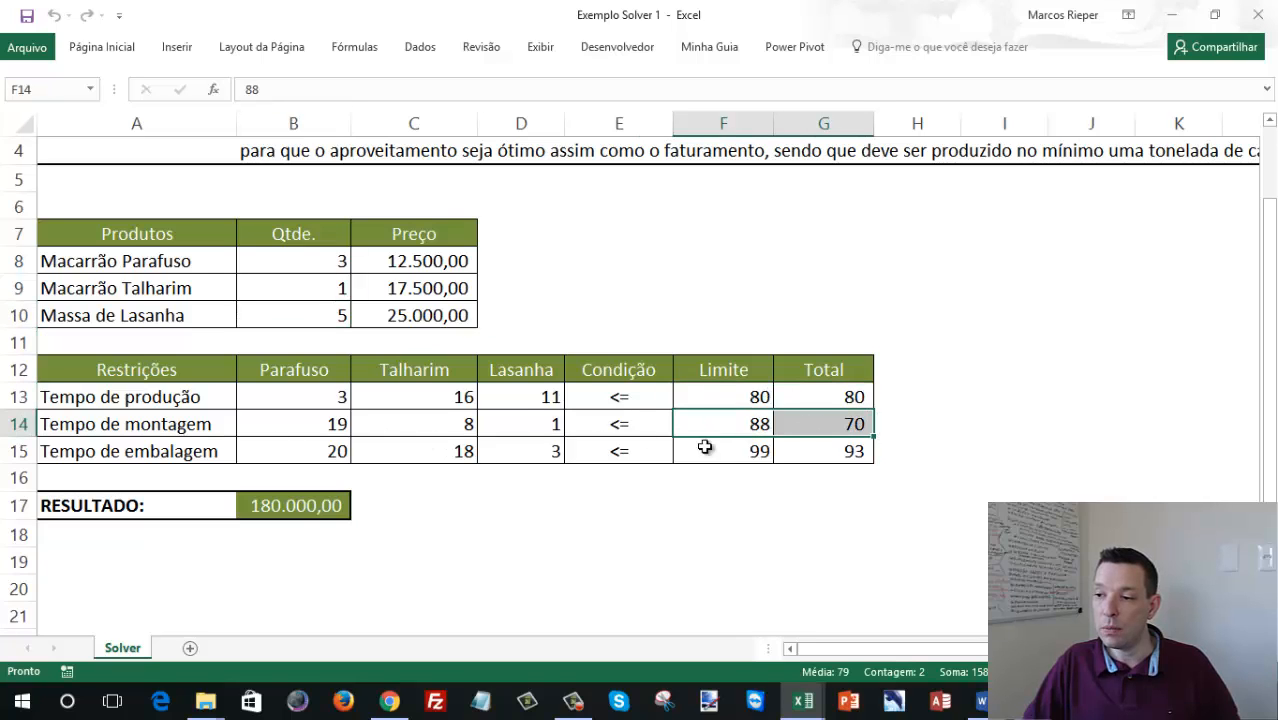
drag(705, 447, 793, 448)
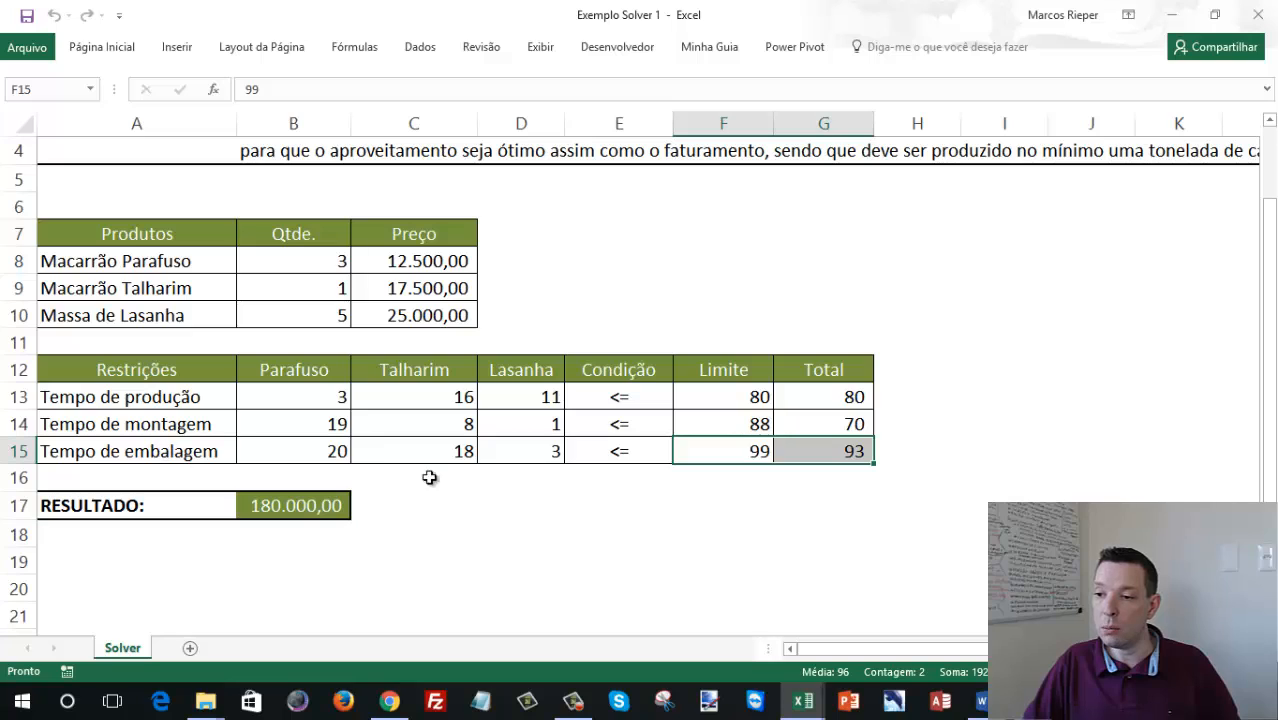
click(277, 508)
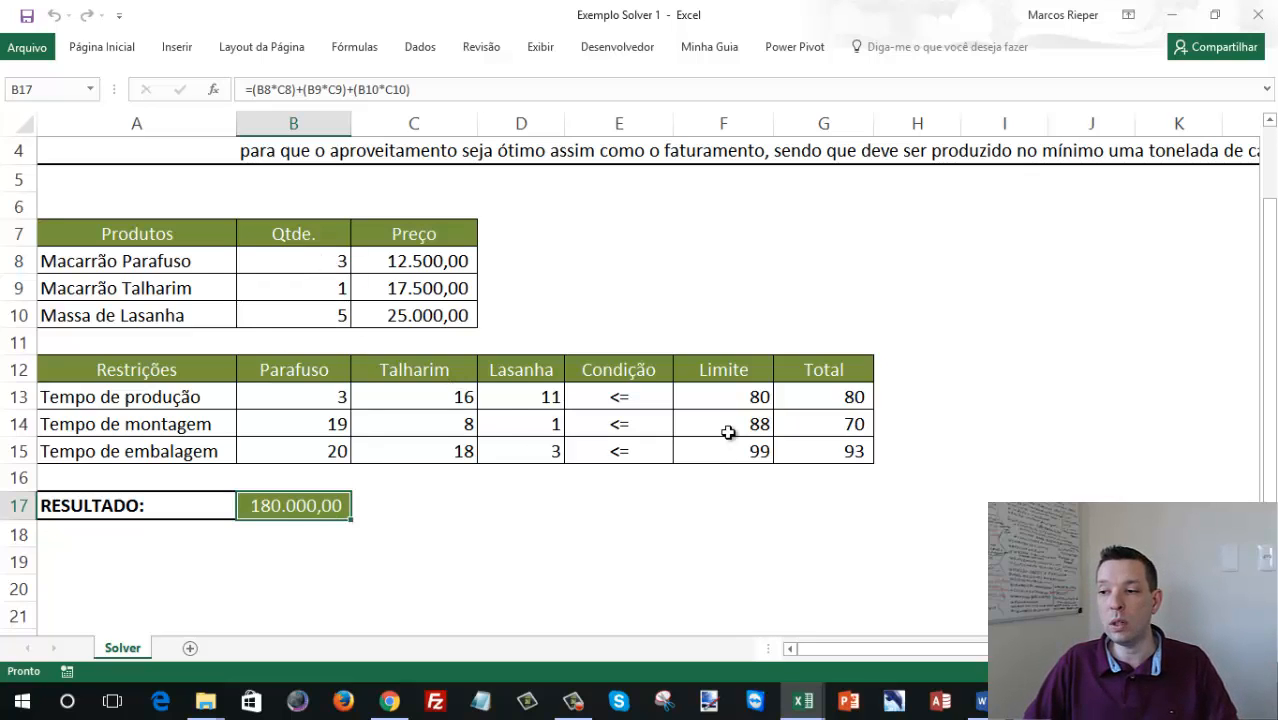
- Review the time limits, product prices and result cell, along with the time requirements per product in B13:D15
drag(734, 398, 720, 451)
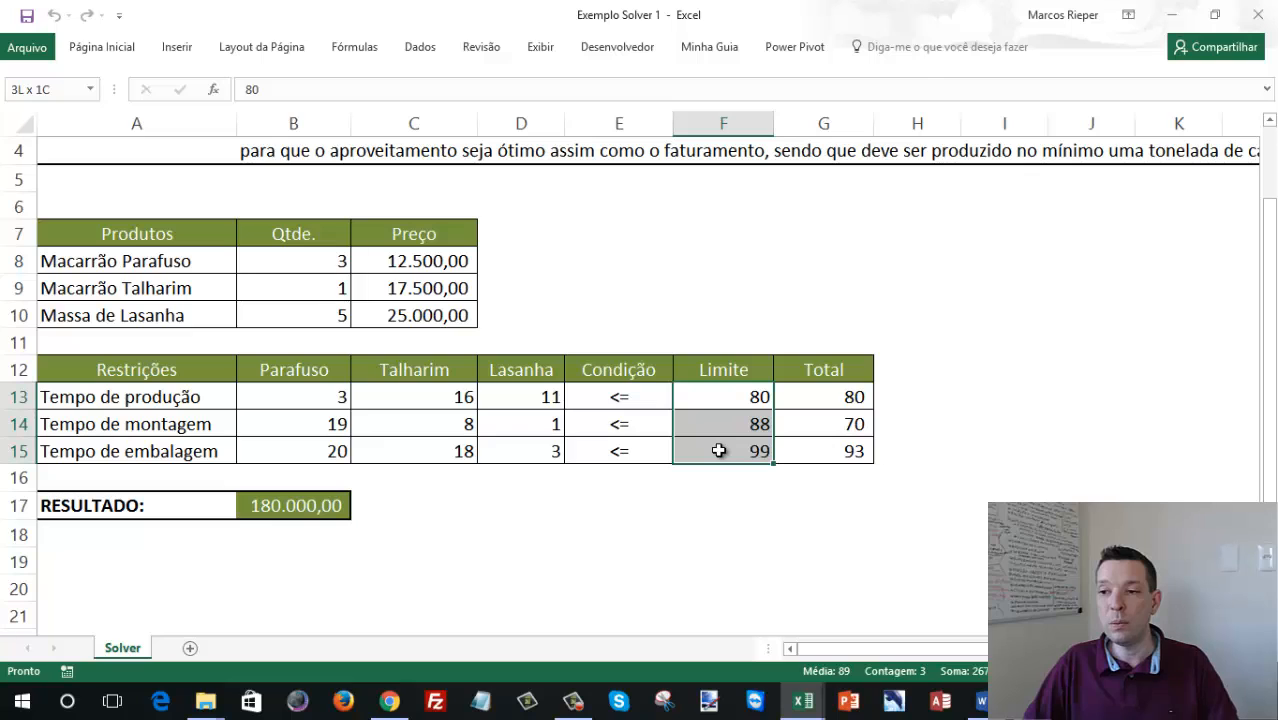
drag(414, 263, 412, 317)
click(298, 503)
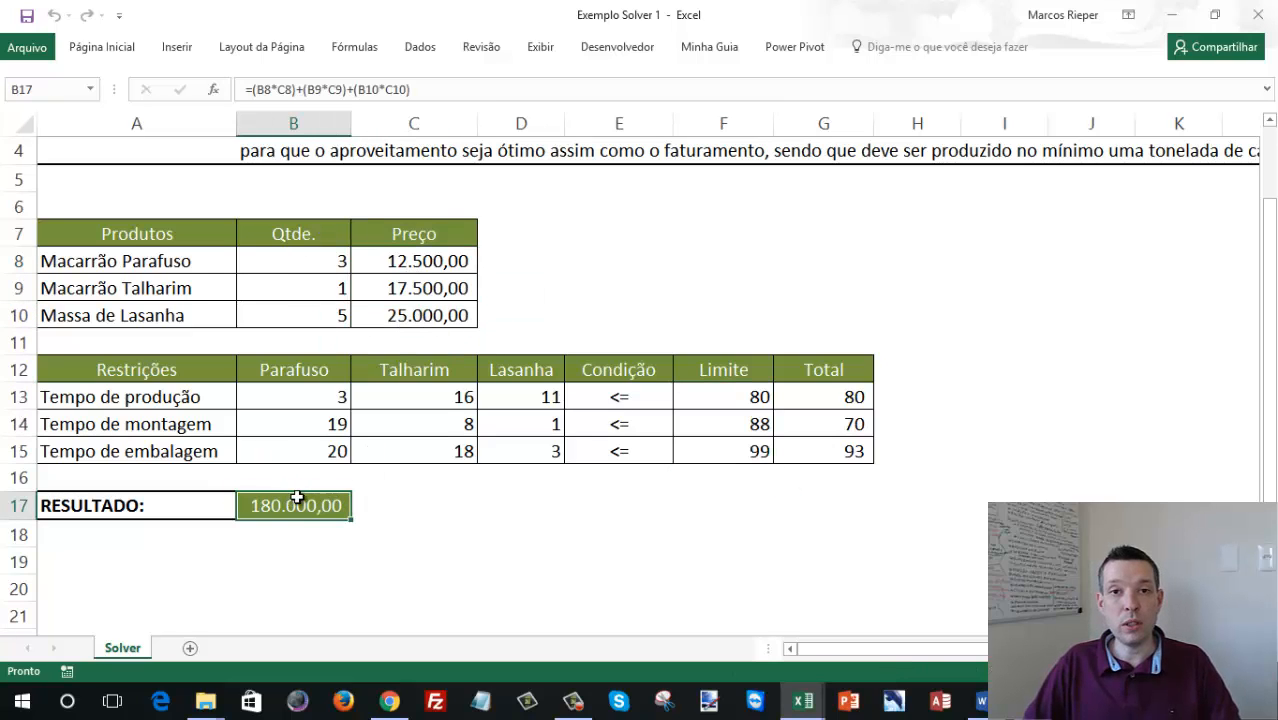
click(525, 404)
drag(303, 395, 510, 431)
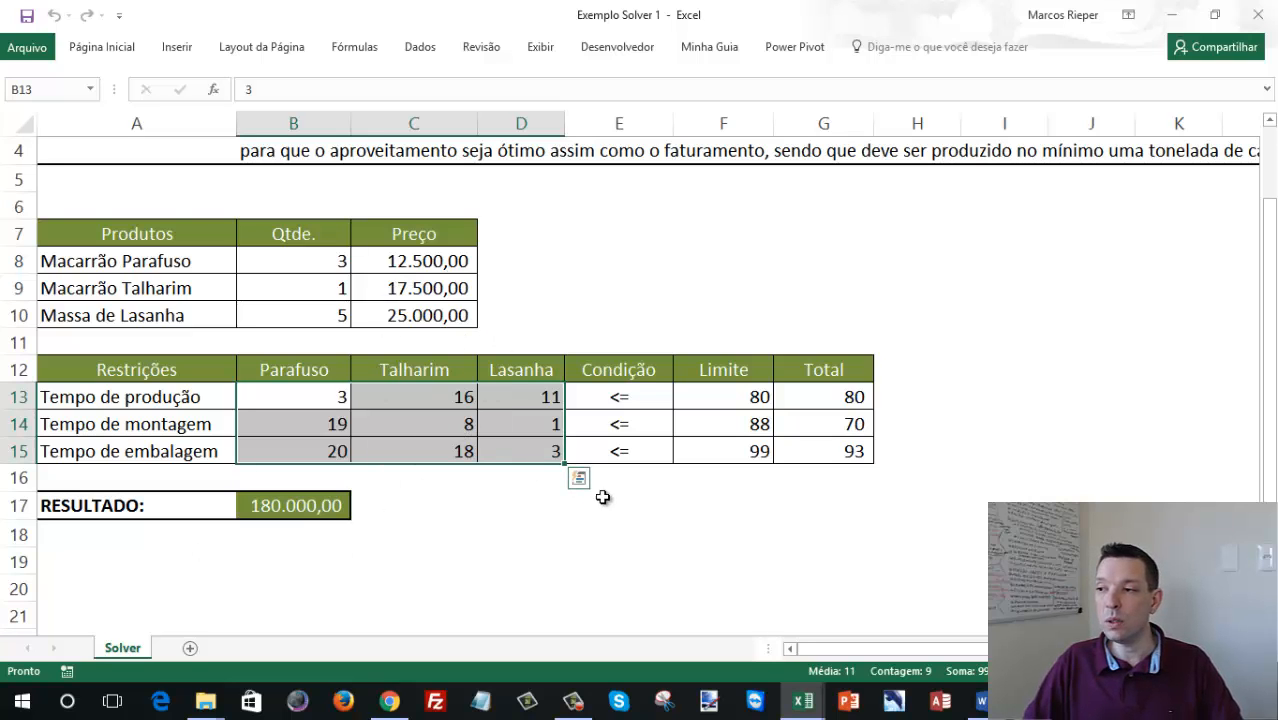
- Move the solved workbook off the screen and bring in a blank workbook, maximized
drag(866, 20, 0, 100)
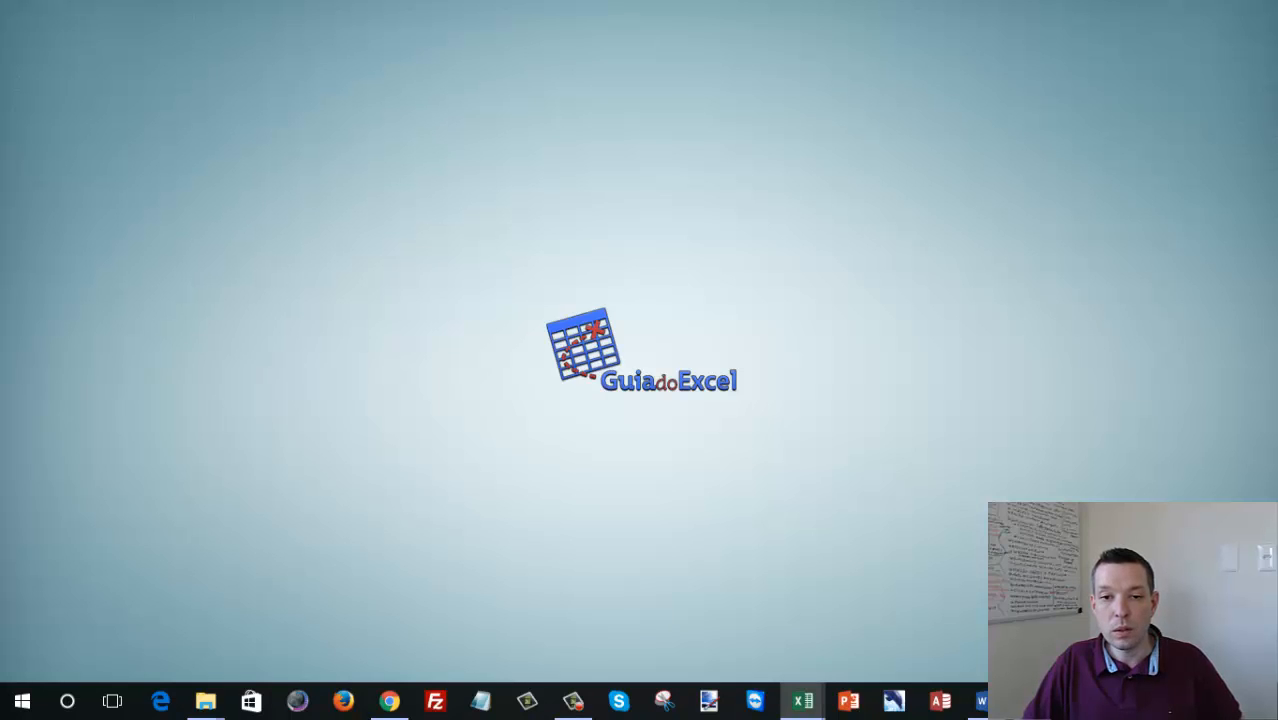
key(Return)
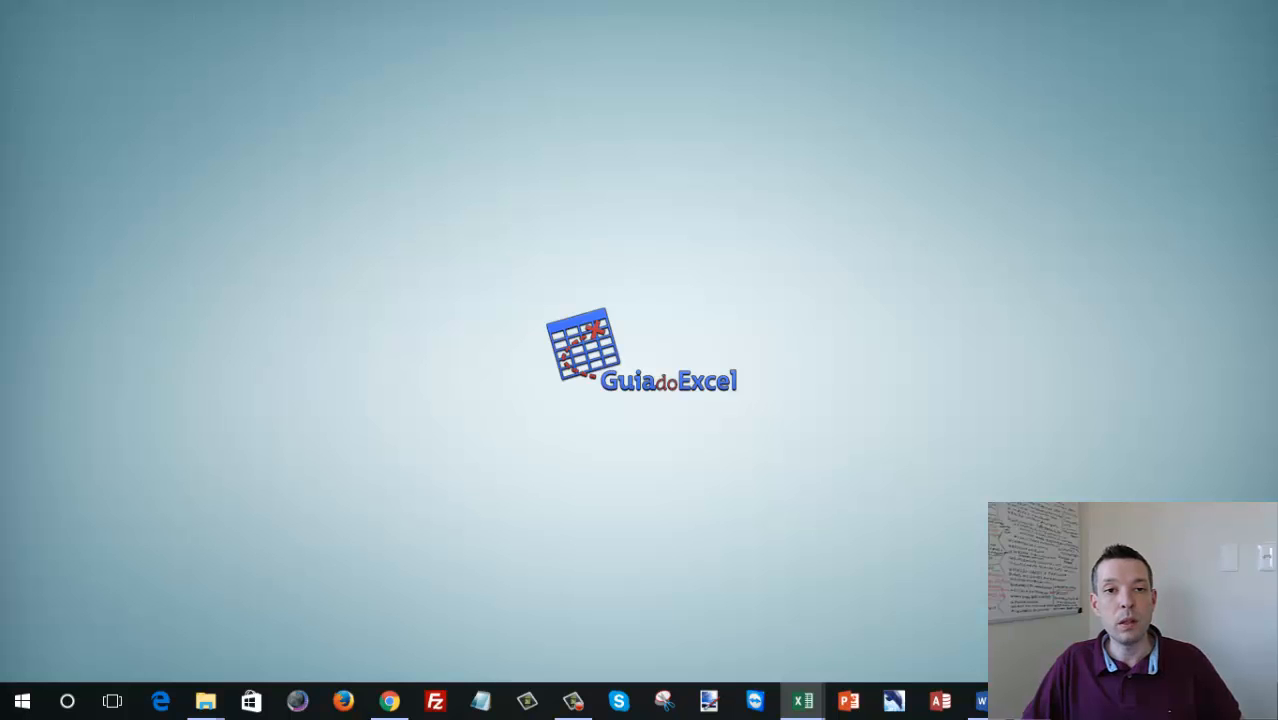
drag(0, 70, 501, 50)
double_click(501, 48)
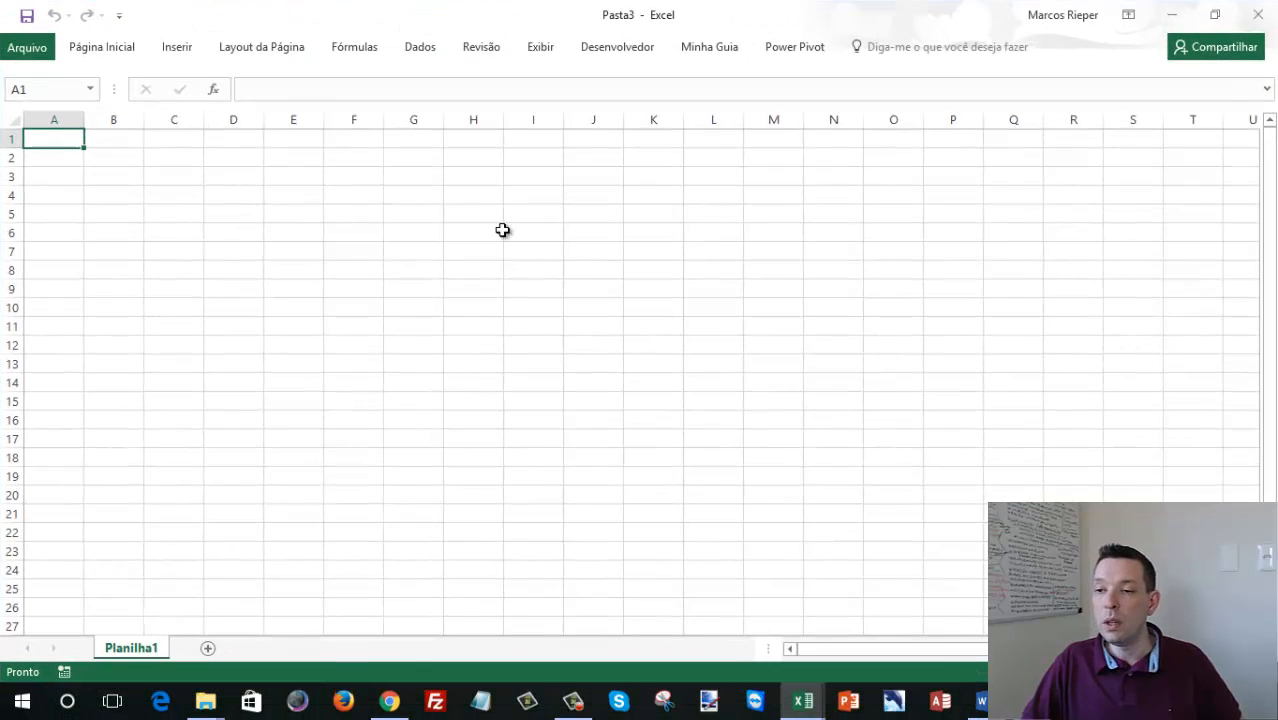
- Enter the heading "Cortes" in cell B2 of the blank sheet
click(175, 147)
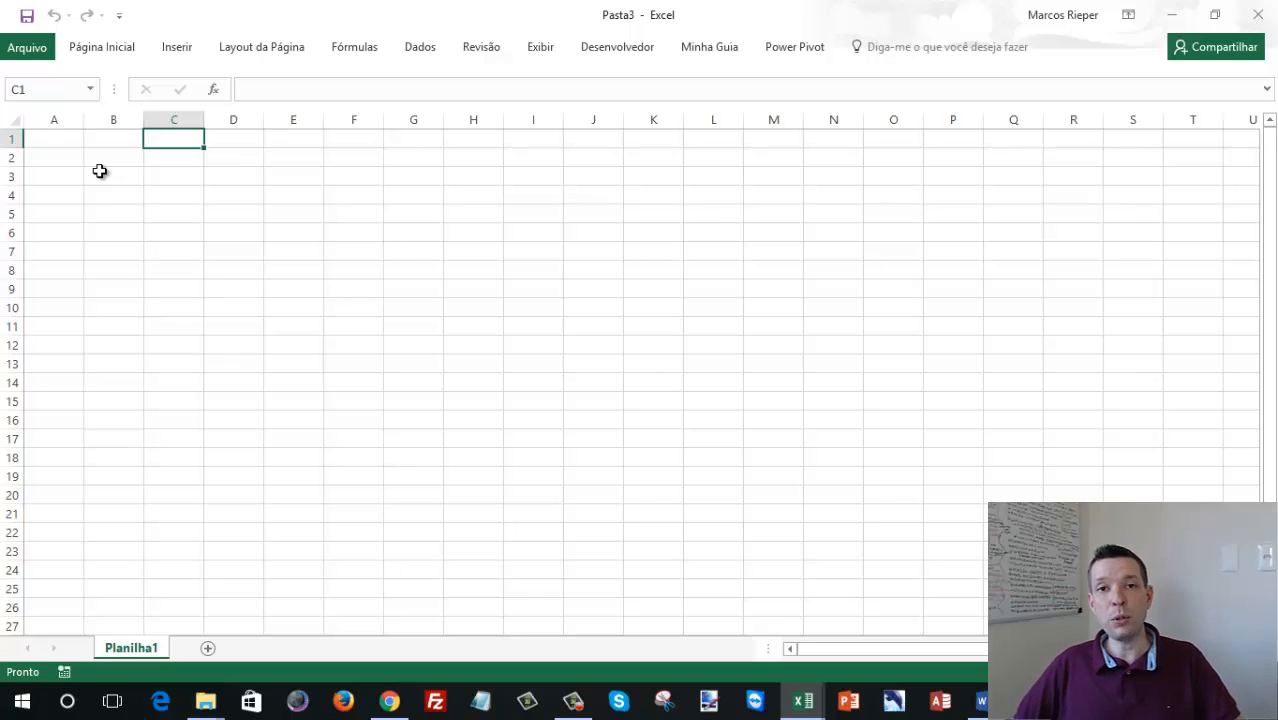
key(Down)
key(Down)
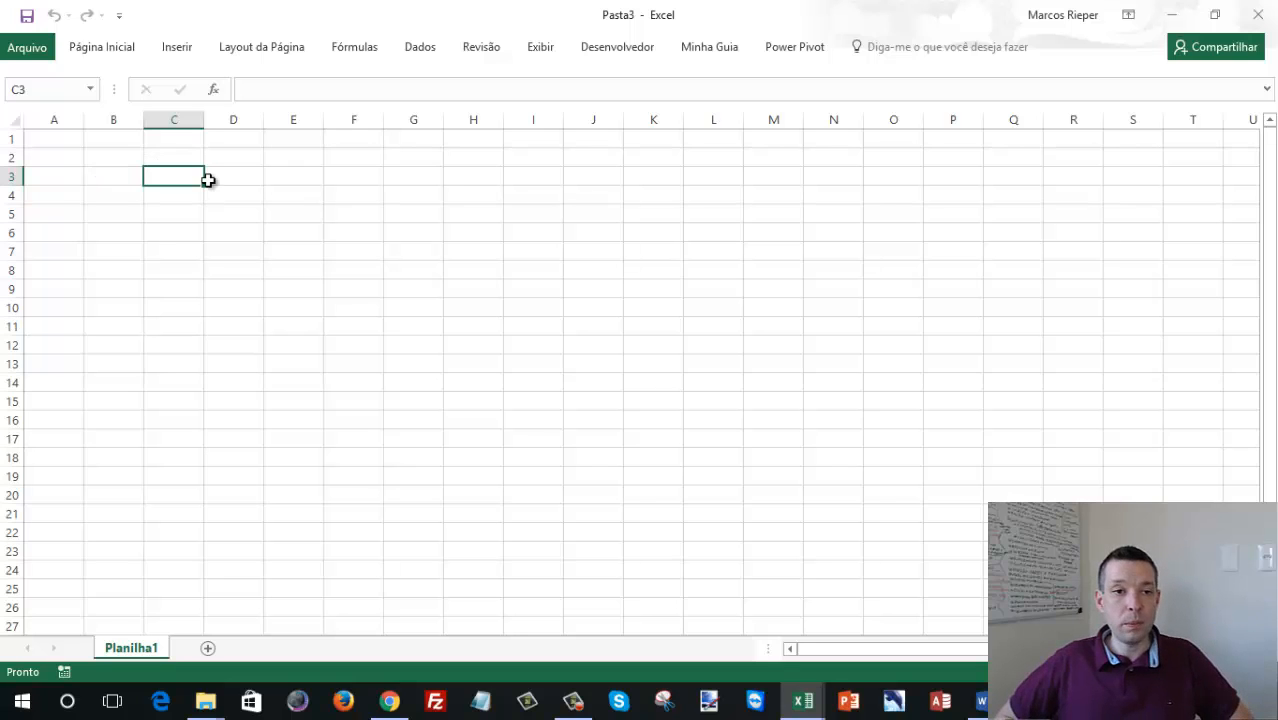
key(Left)
key(Up)
text(C)
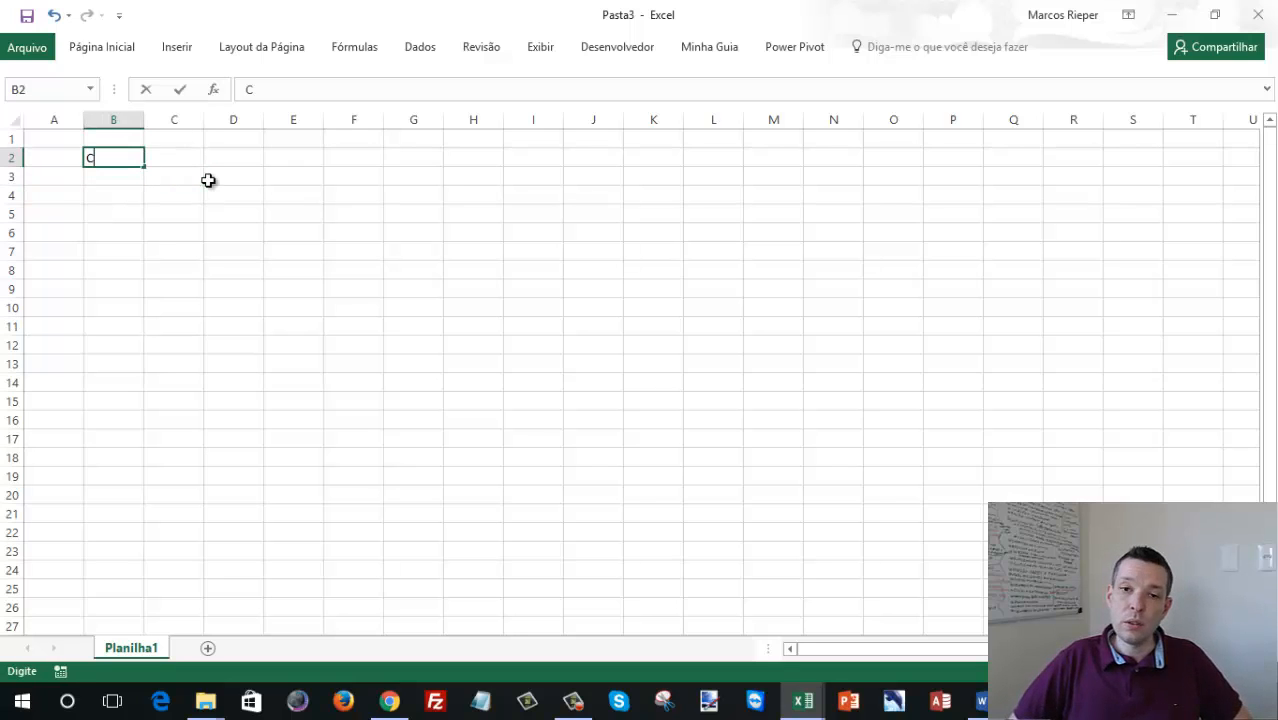
text(ortes)
key(Return)
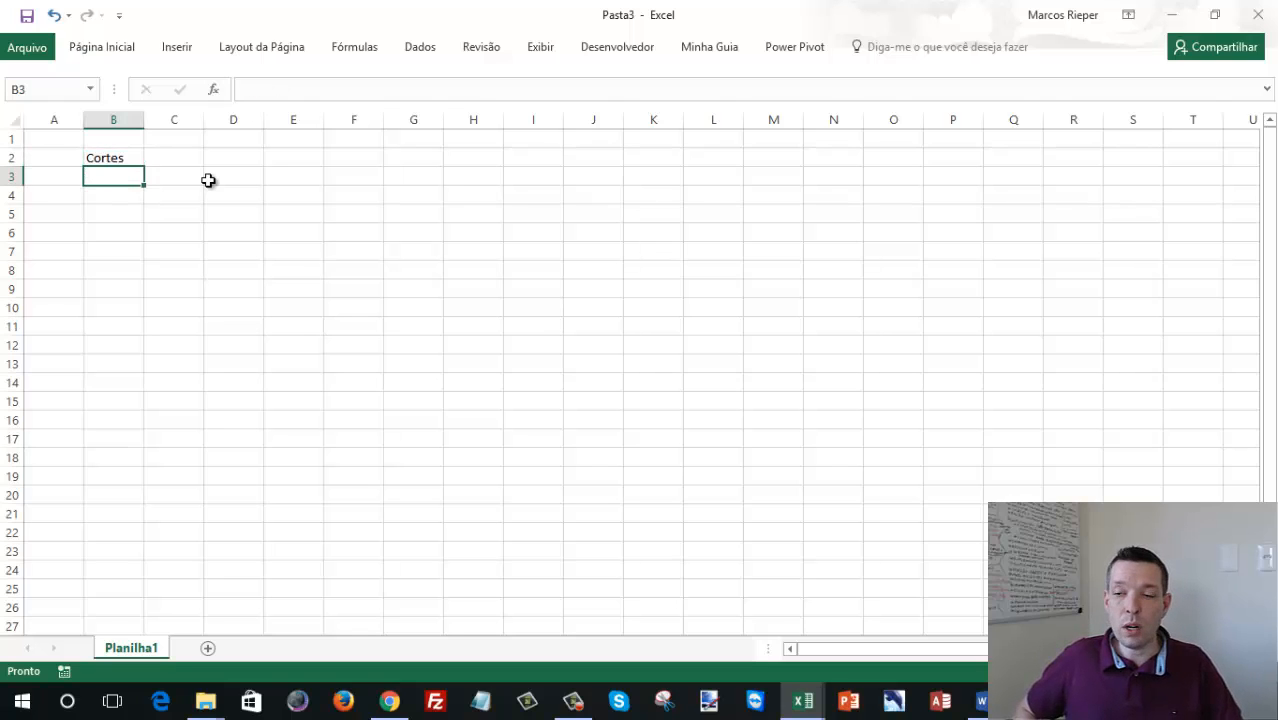
- List the cut lengths 1500, 1200, 600, 800 and 900 in cells B3:B7 under the Cortes heading
text(1500)
key(Return)
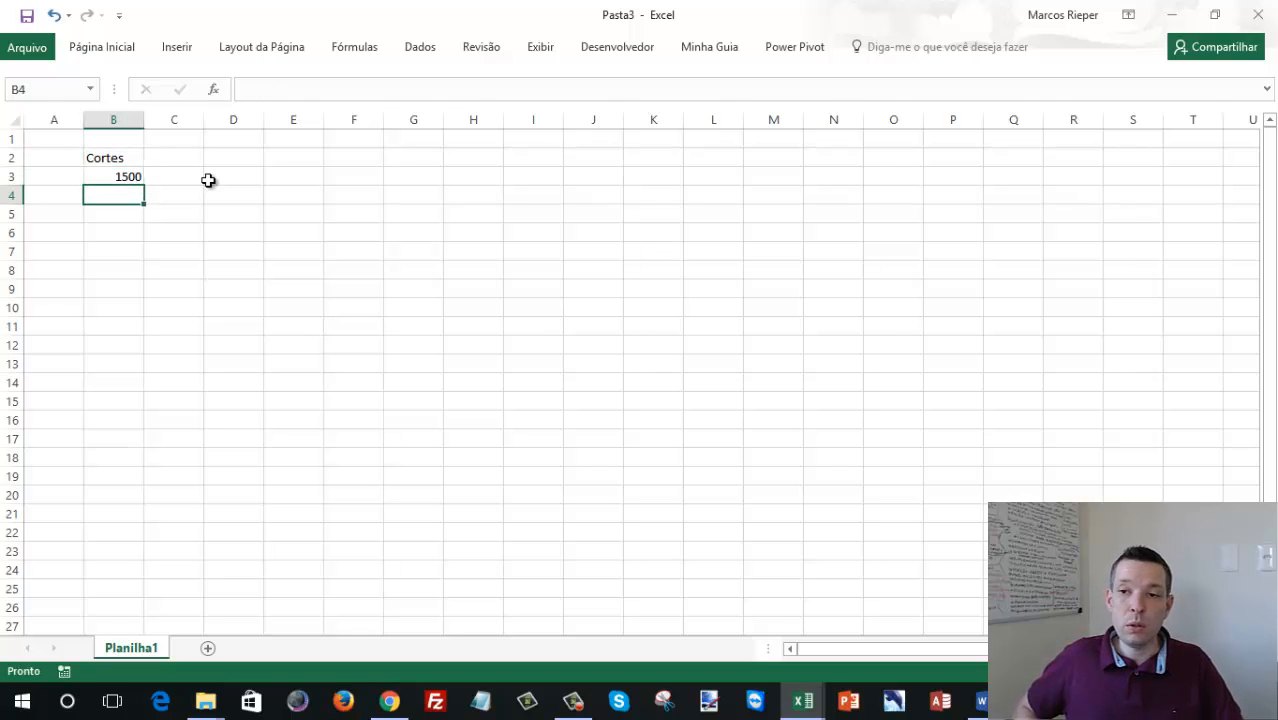
text(1200)
key(Return)
text(600)
key(Return)
text(80)
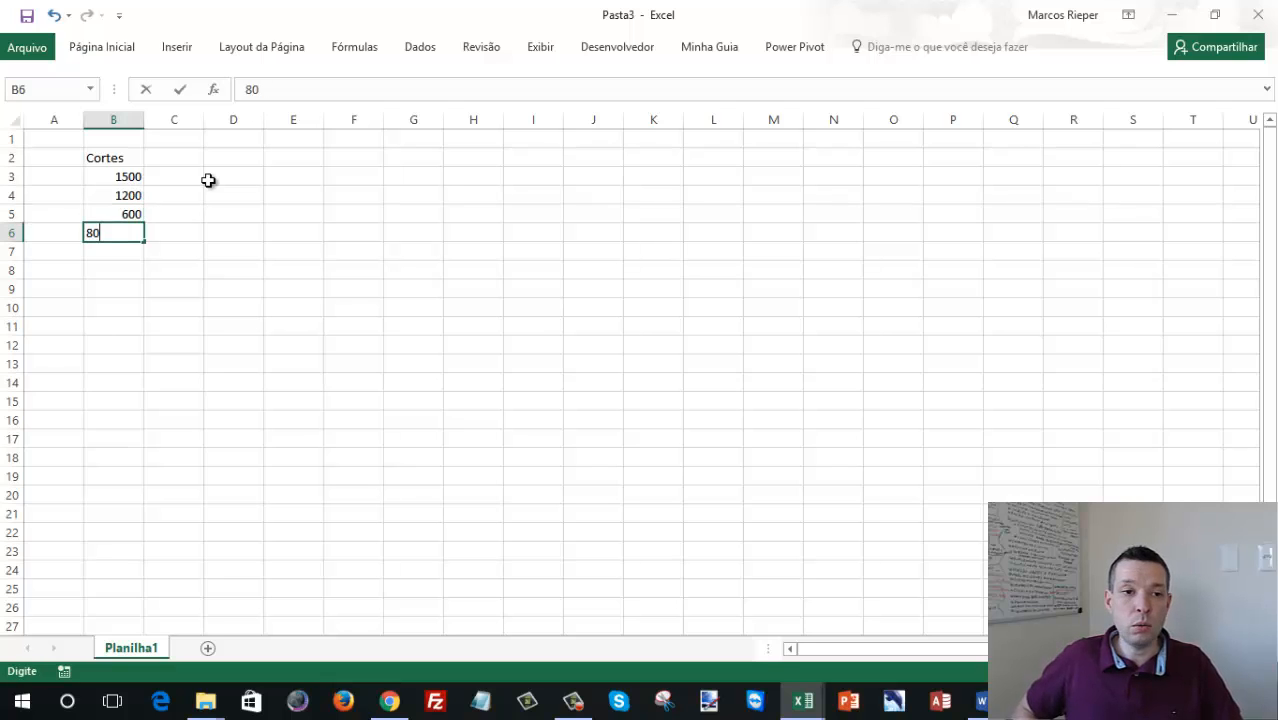
text(0)
key(Return)
text(900)
key(Return)
- Complete the Cortes list with 1000 in B8 and 1300 in B9
text(100)
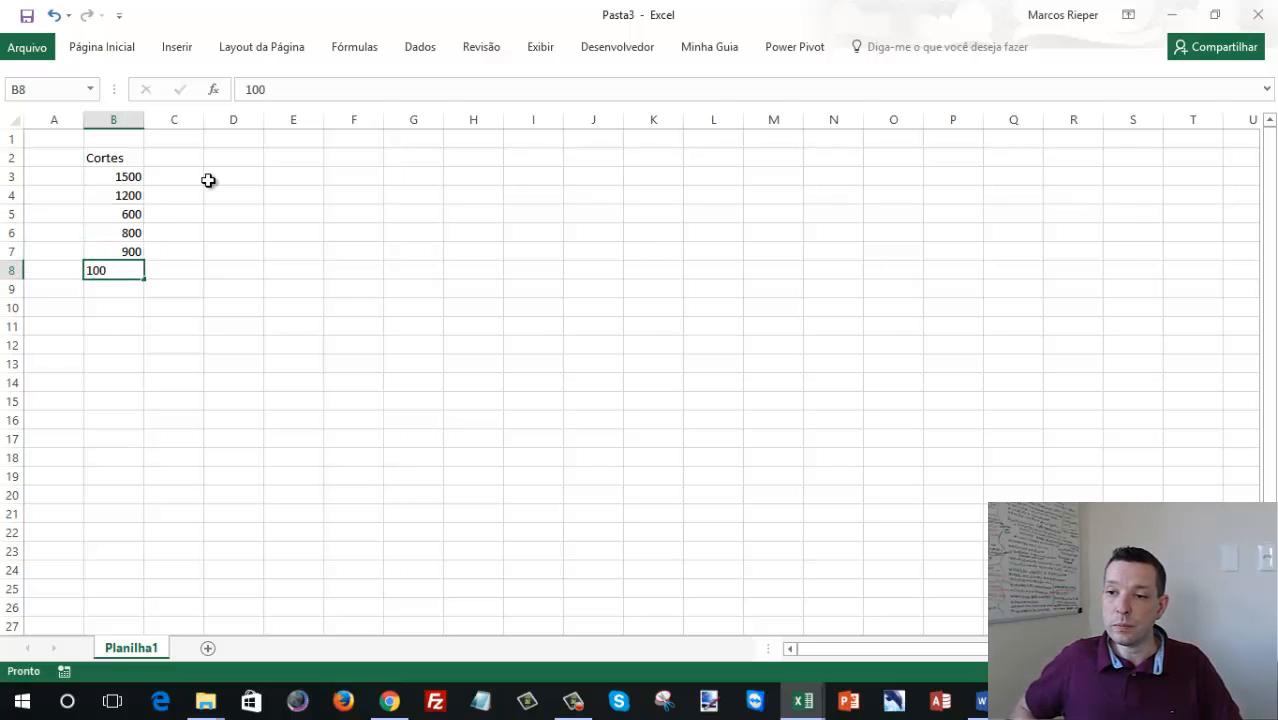
key(Return)
key(Up)
key(F2)
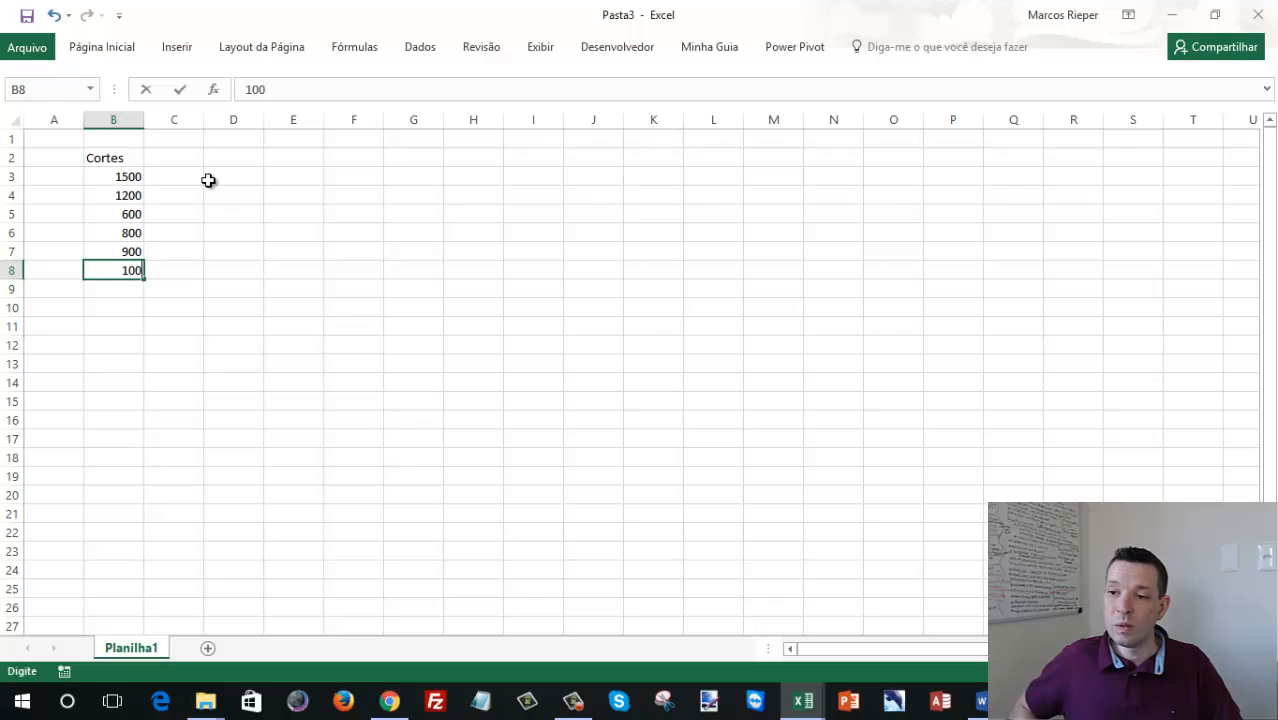
text(0)
key(Return)
text(1300)
key(Return)
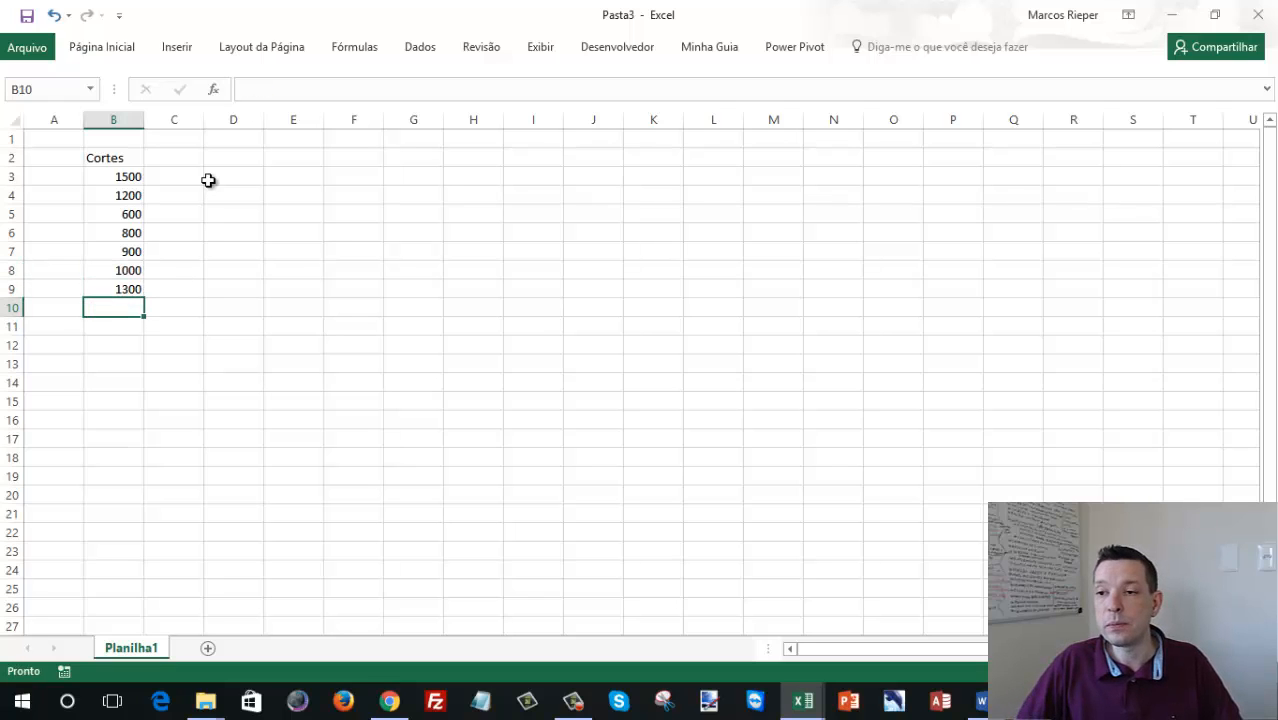
- Enter the heading "Qtde cortes" in C2 and fit the width of column C to it
click(162, 158)
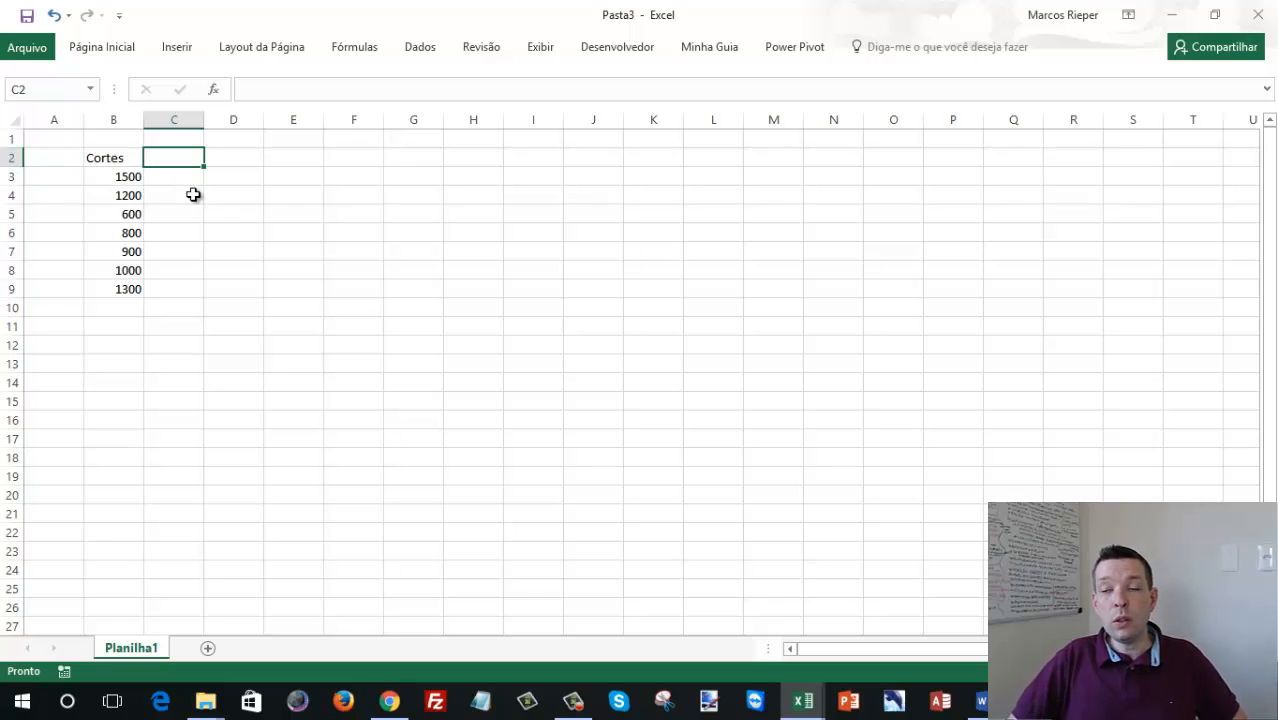
text(Qtde )
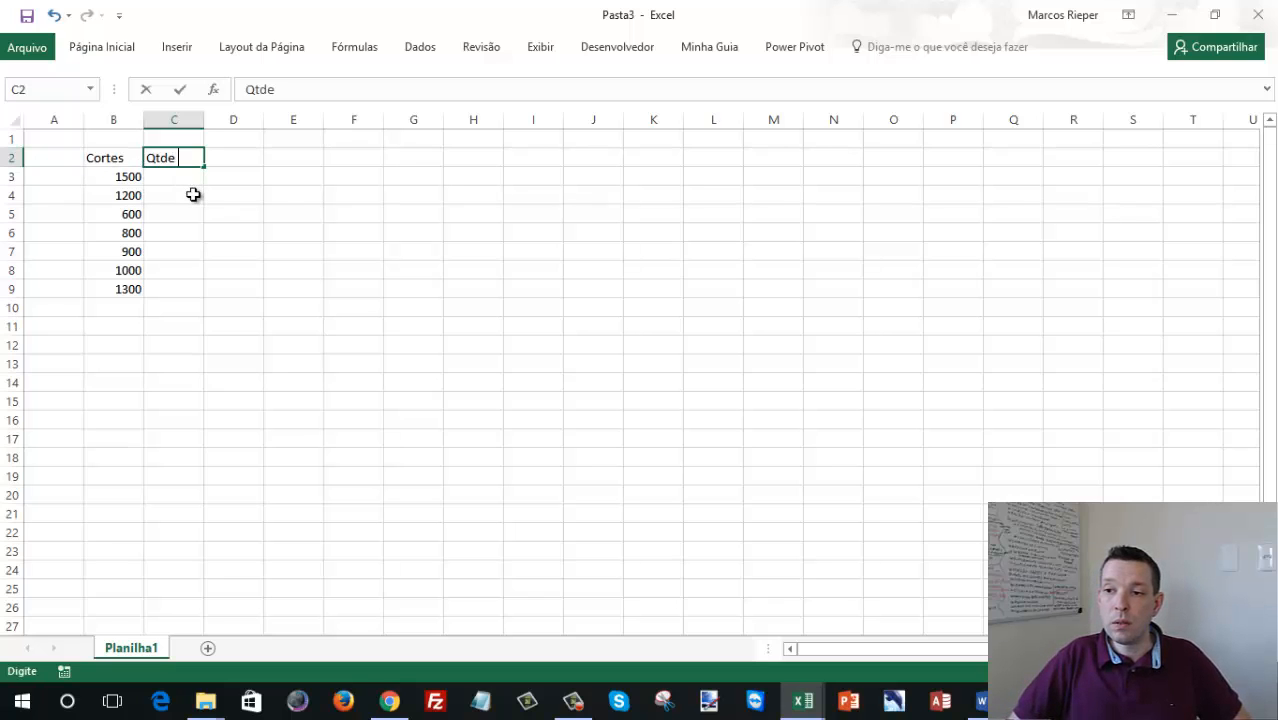
text(cortes)
key(Return)
key(Up)
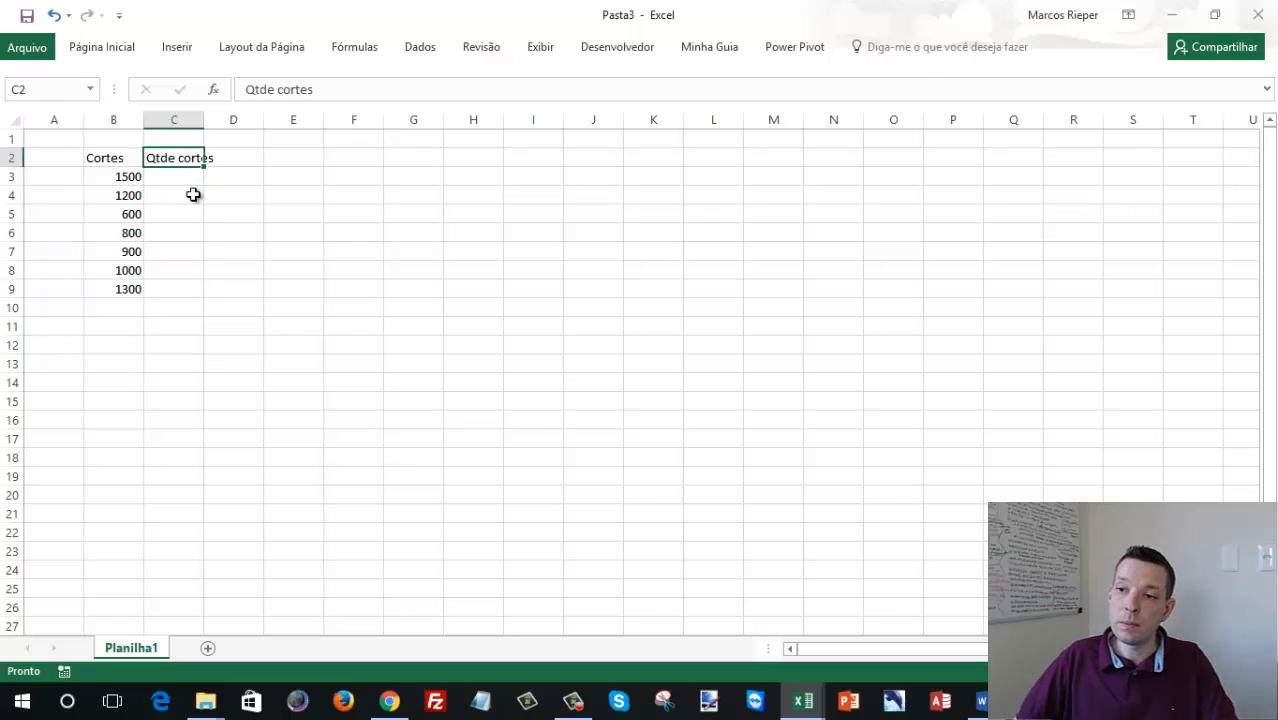
double_click(204, 119)
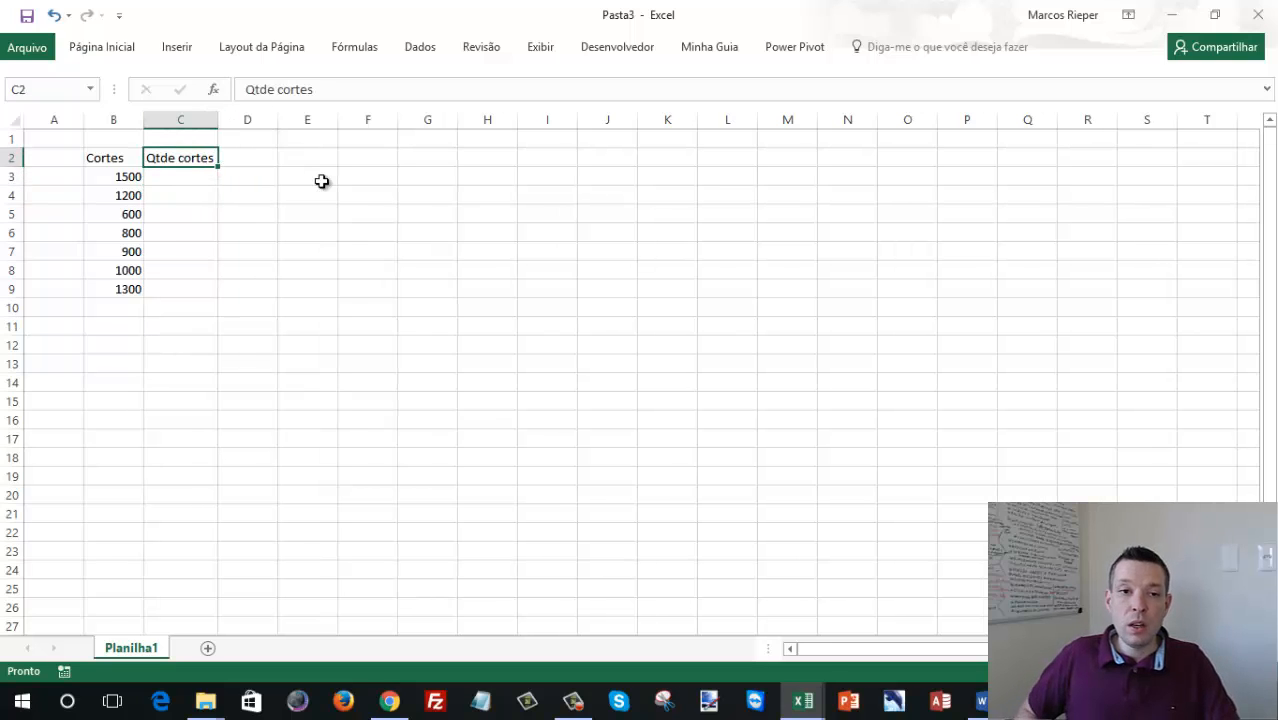
- Fill in the cut quantities 4, 2, 1, 1, 5, 3 and 2 in cells C3:C9
key(Down)
text(4)
key(Return)
text(2)
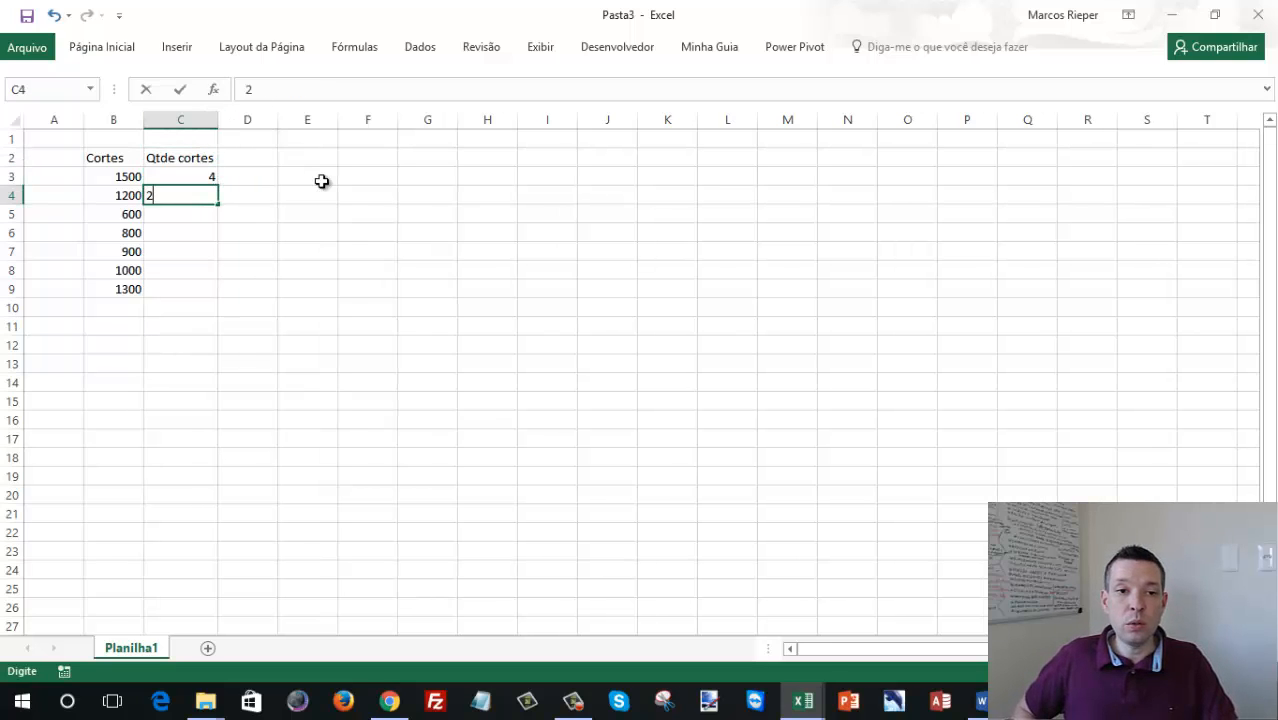
key(Return)
text(1)
key(Return)
text(1)
key(Return)
text(5)
key(Return)
text(3)
key(Return)
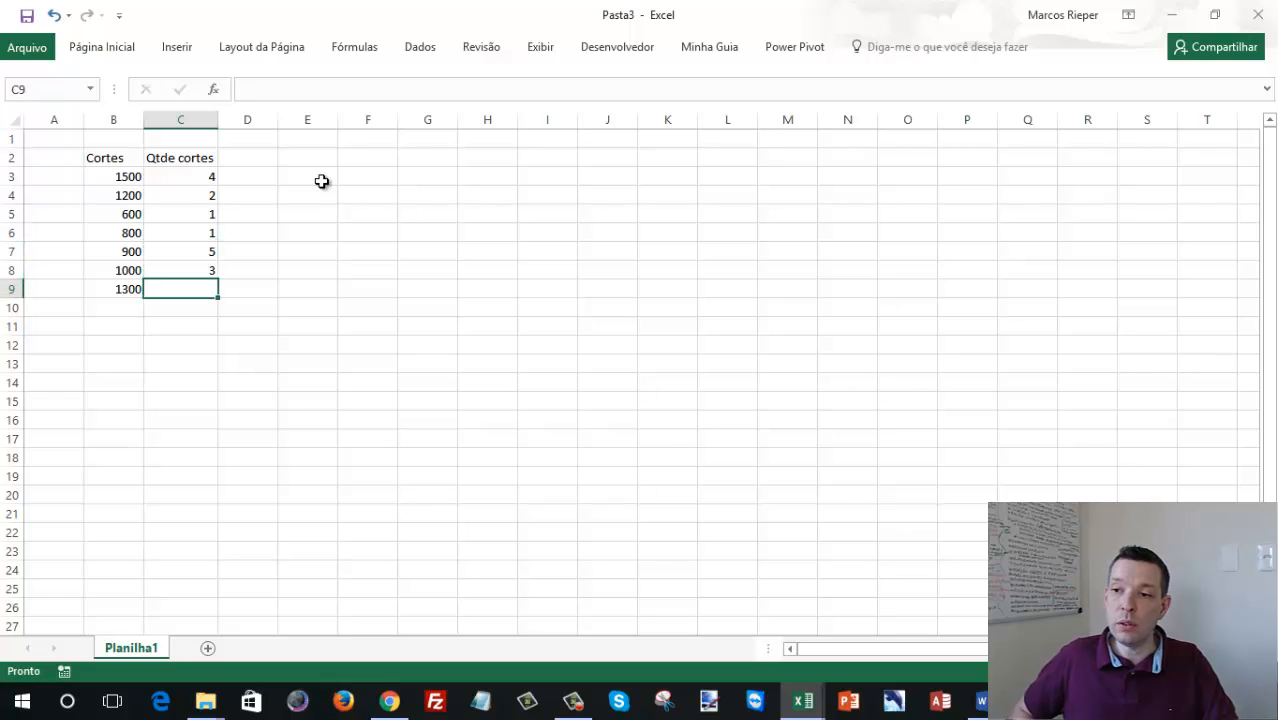
text(2)
key(Return)
key(Up)
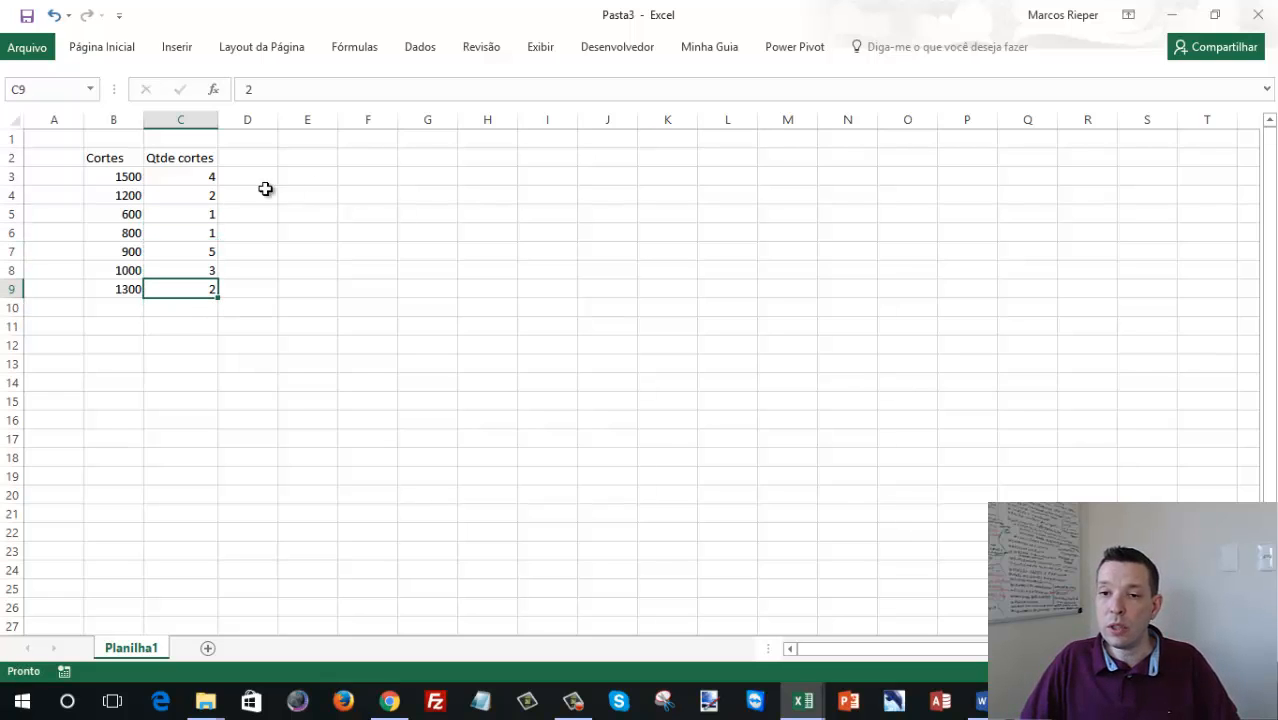
- Center the cut quantities in C3:C9 horizontally
drag(192, 175, 191, 294)
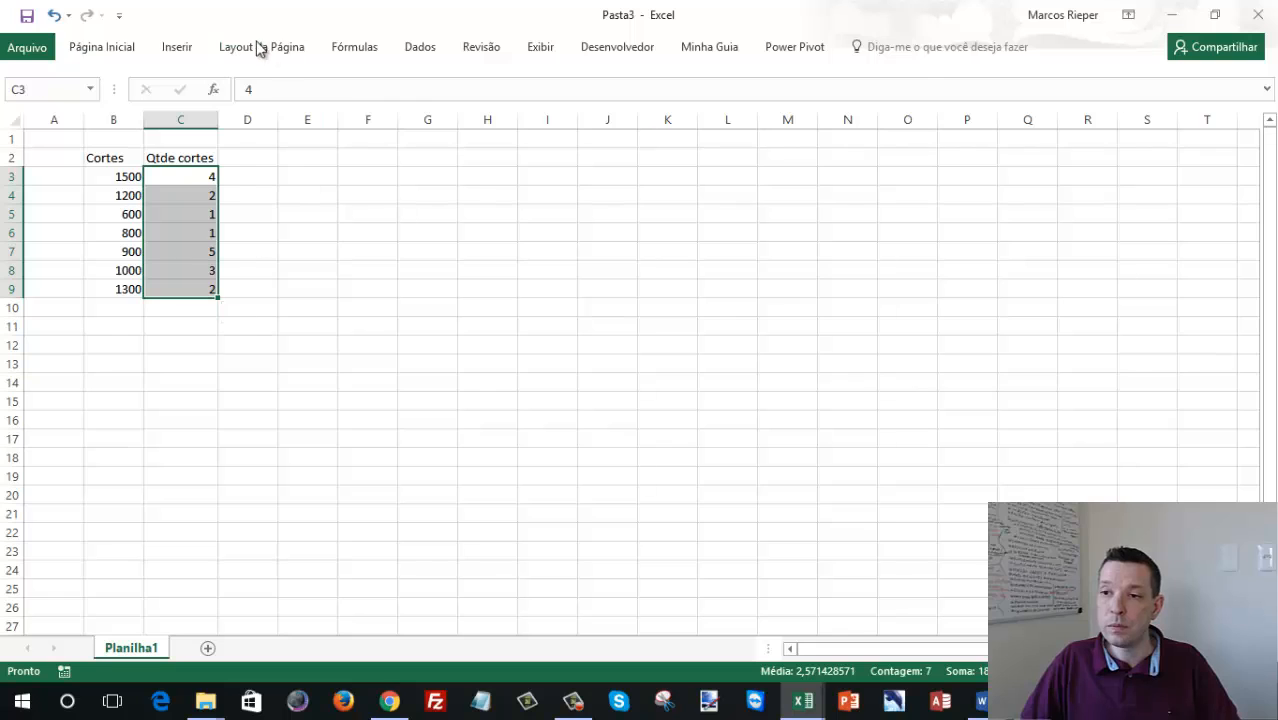
click(127, 47)
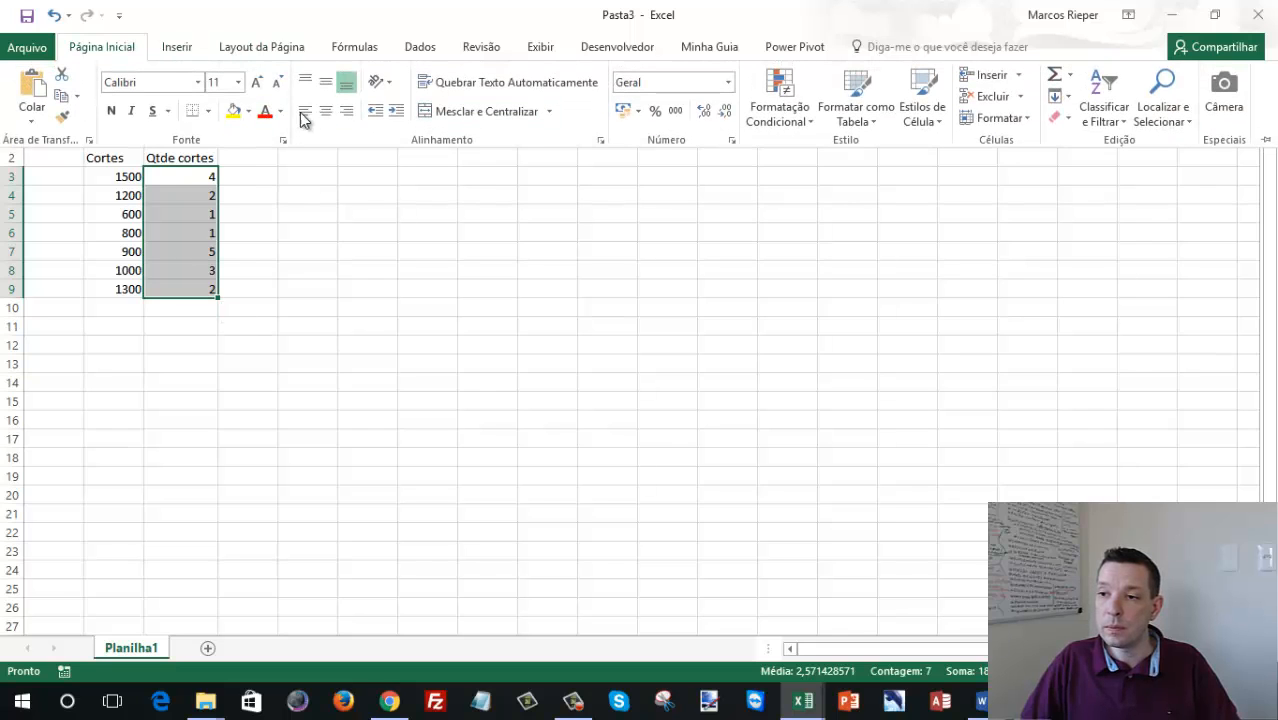
click(330, 111)
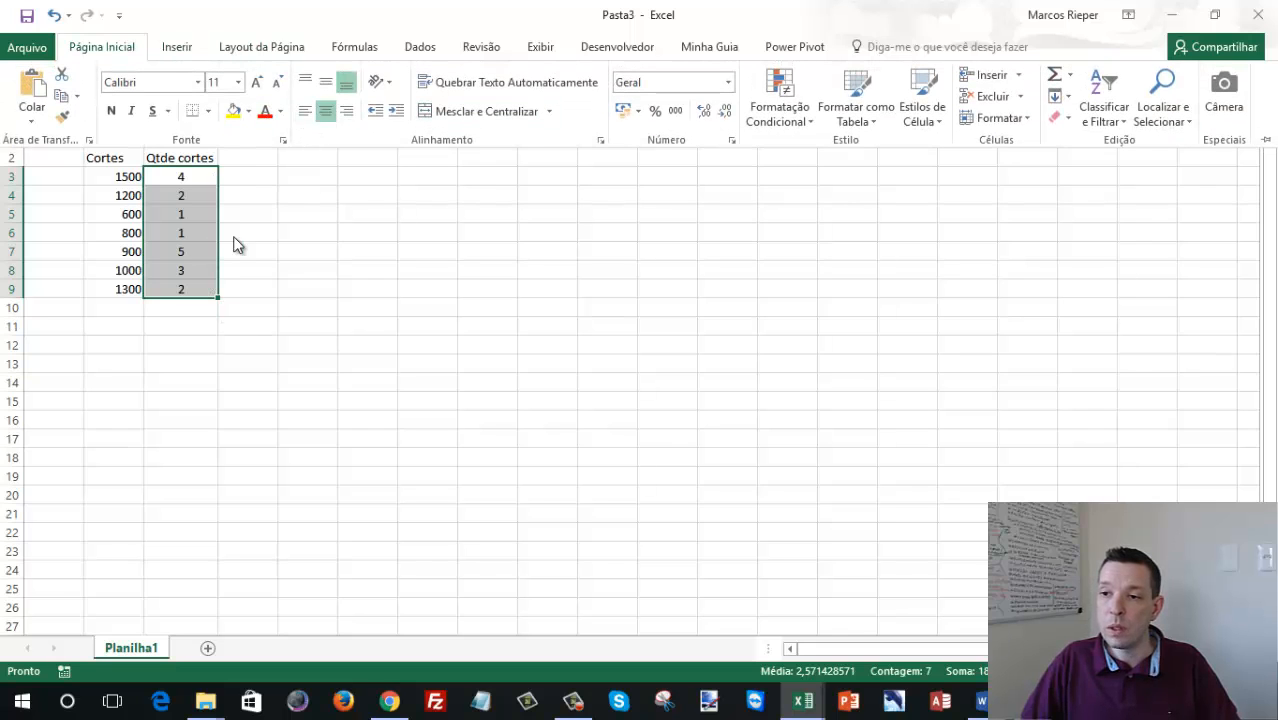
click(190, 177)
- Enter 6000 in D2 and copy it across the header row through I2
click(243, 162)
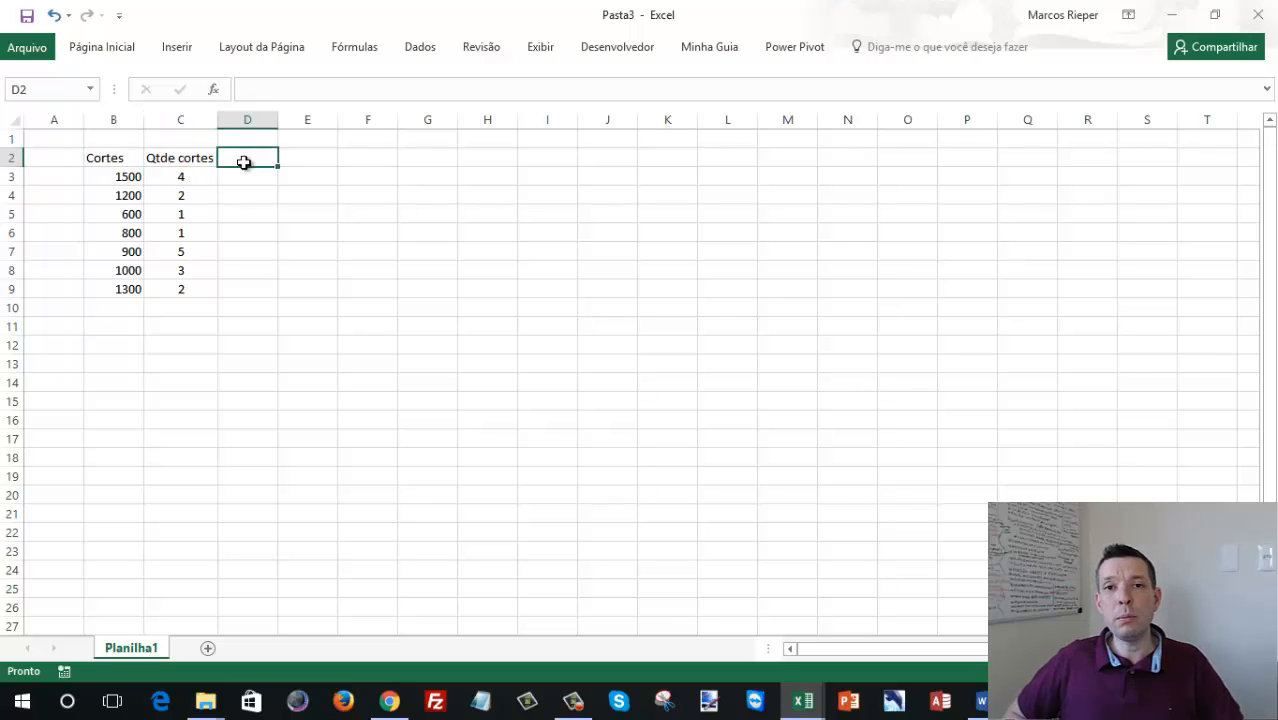
text(6000)
click(243, 162)
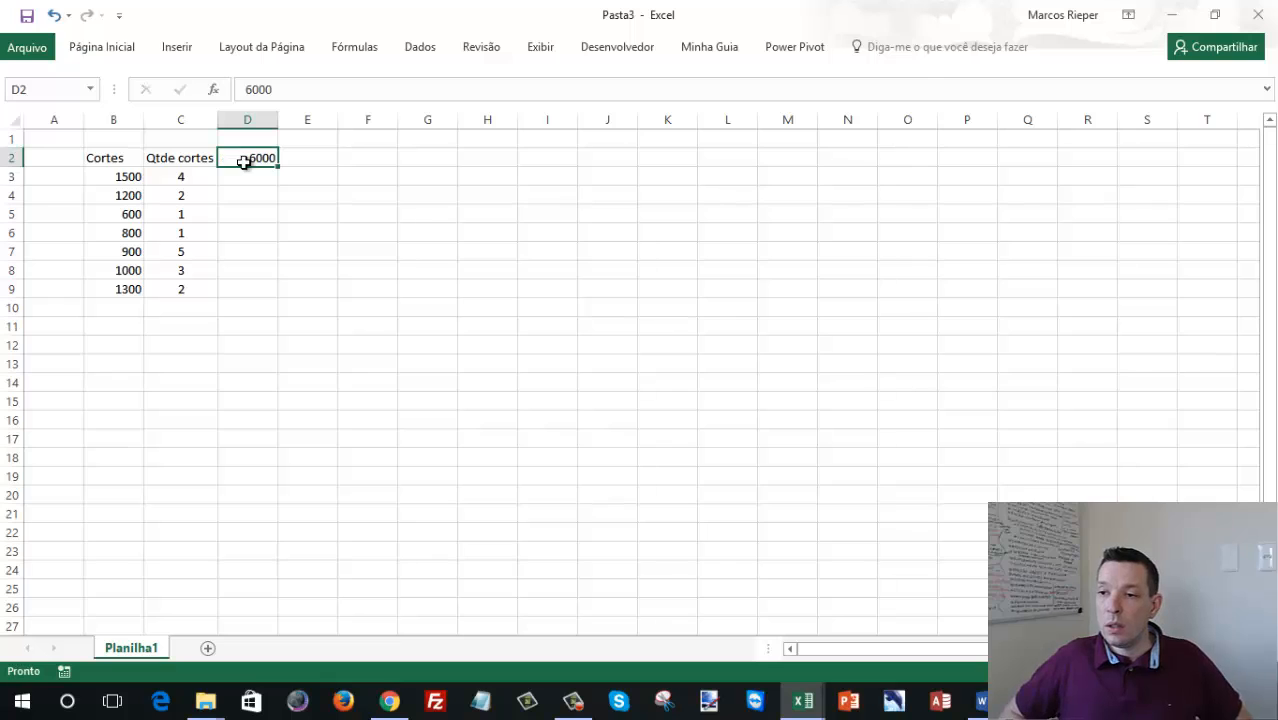
key(ctrl+c)
key(shift+Right)
key(shift+Right)
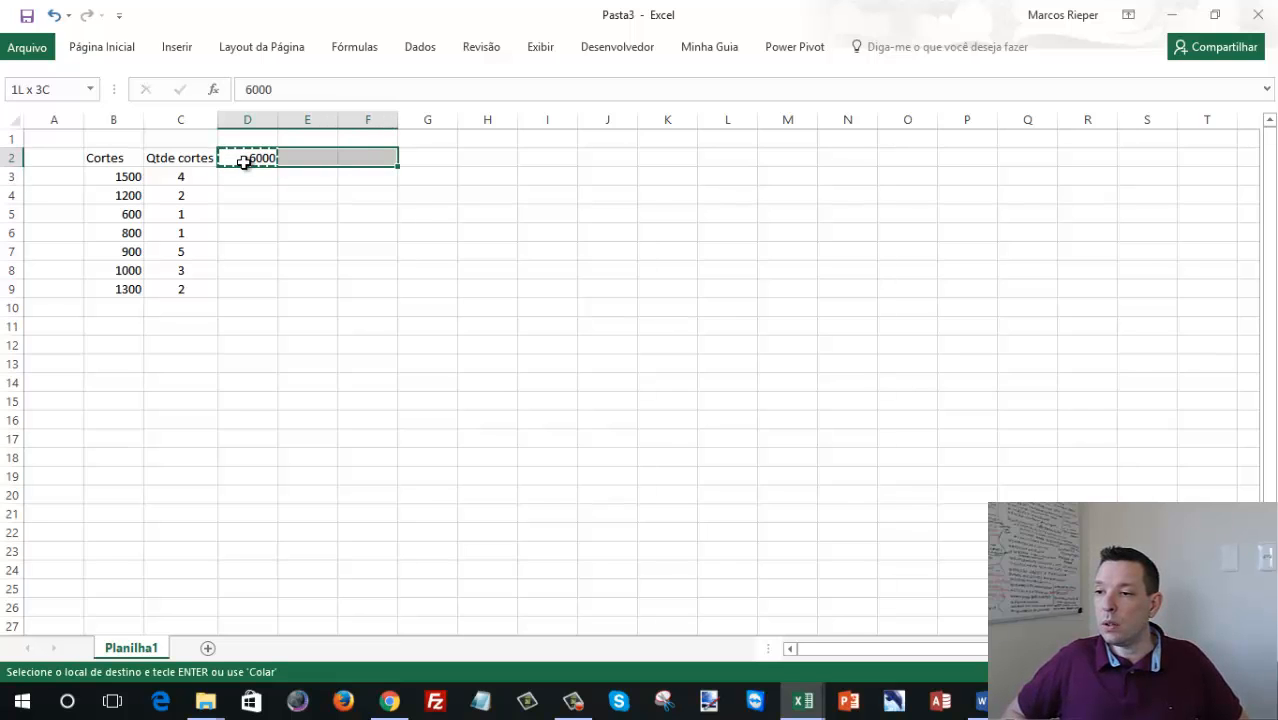
key(shift+Right)
key(shift+Right)
key(shift+Right)
key(ctrl+v)
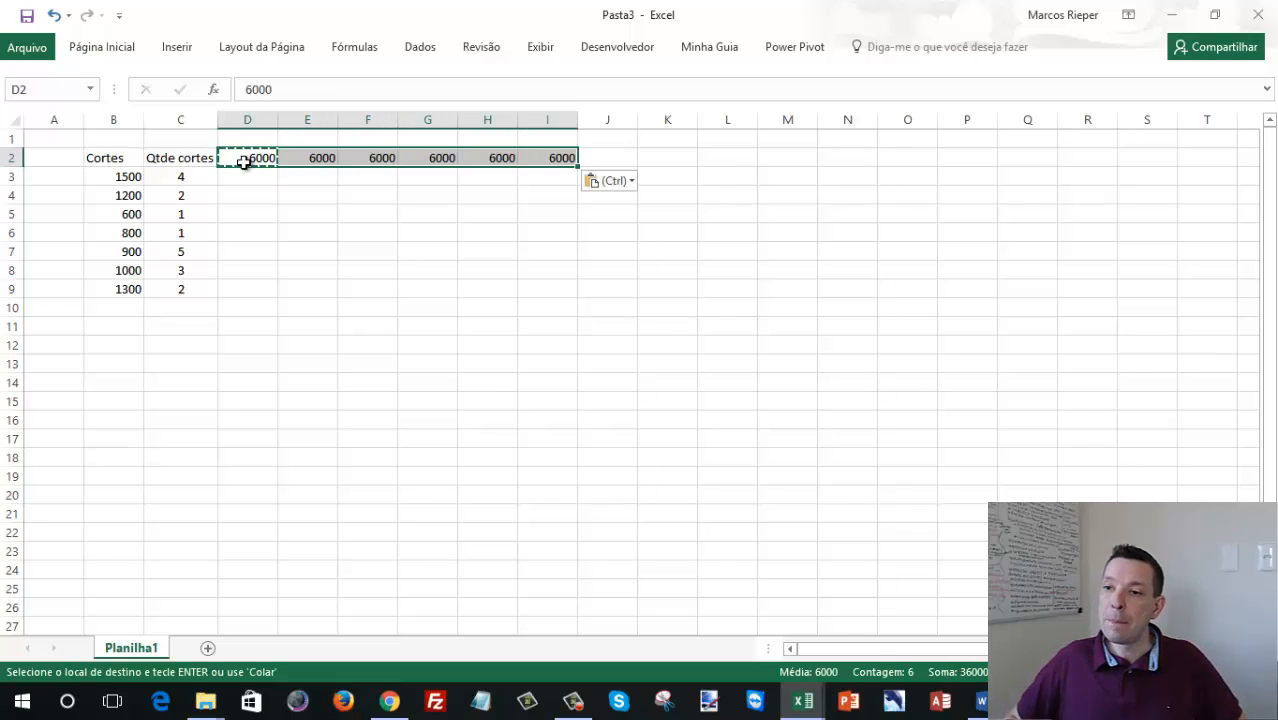
- Center the 6000 headings in D2:I2 horizontally
key(Escape)
click(104, 48)
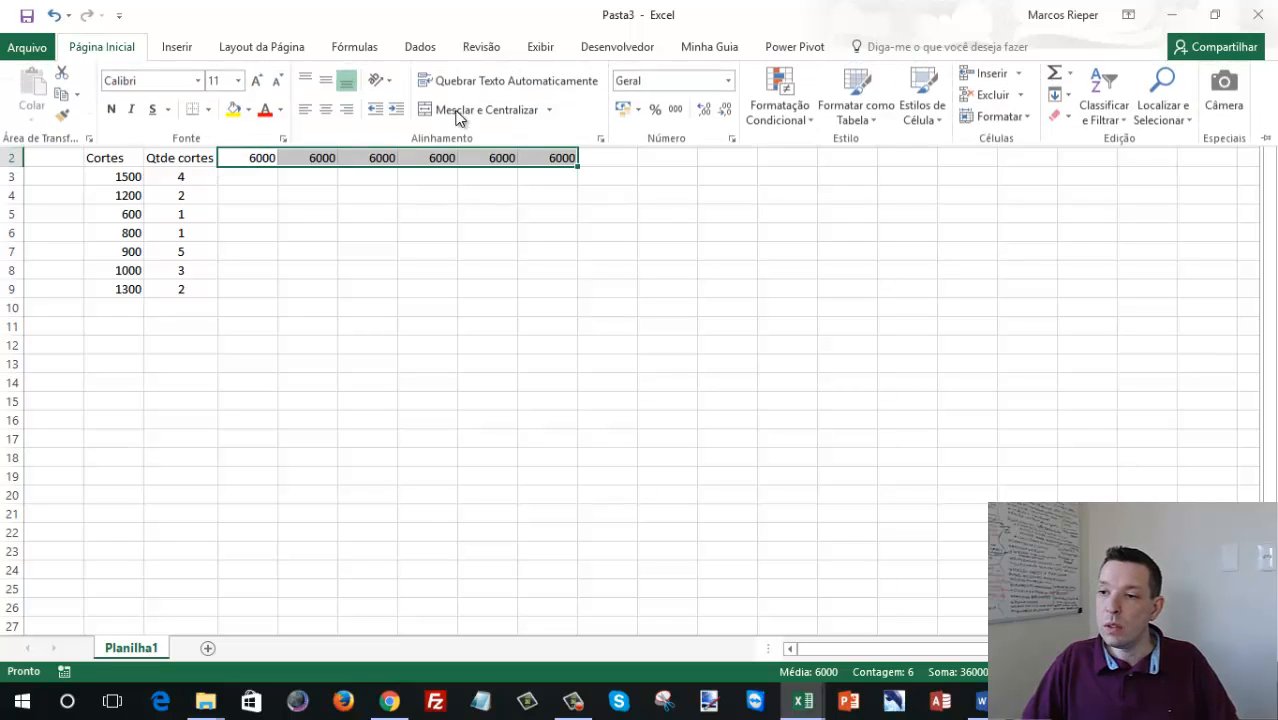
click(326, 109)
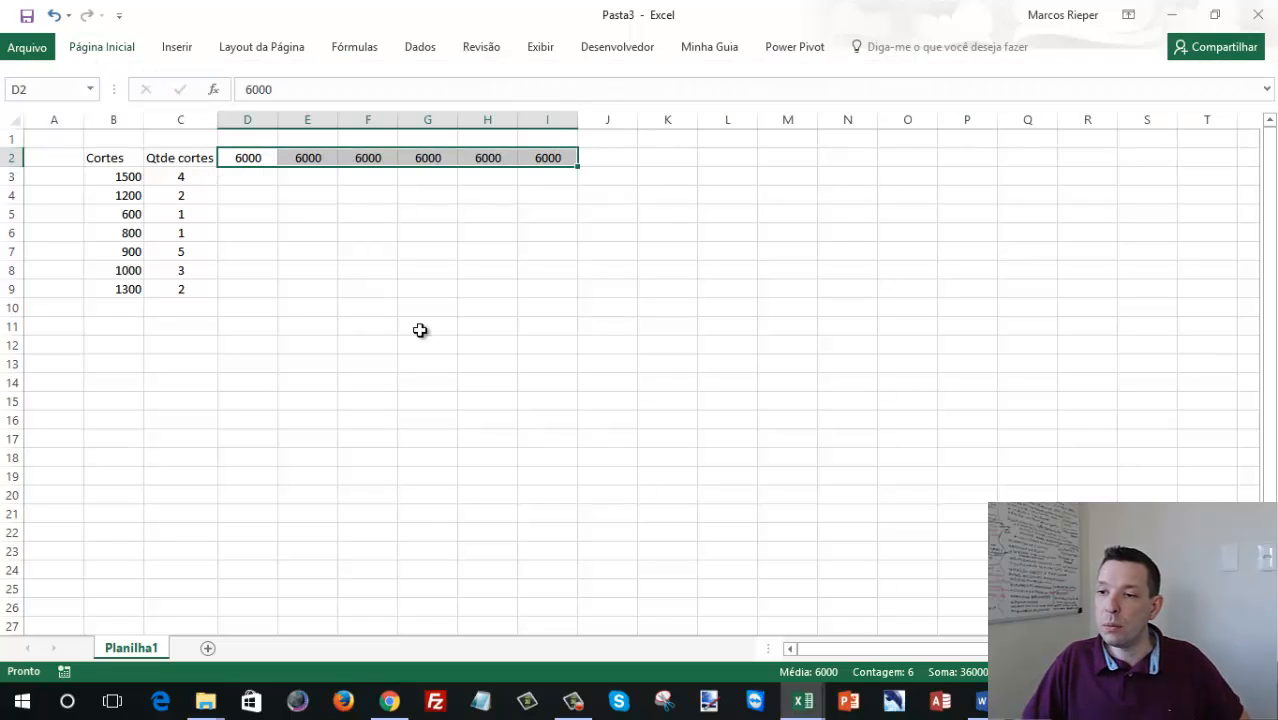
scroll(420, 330, up, 5)
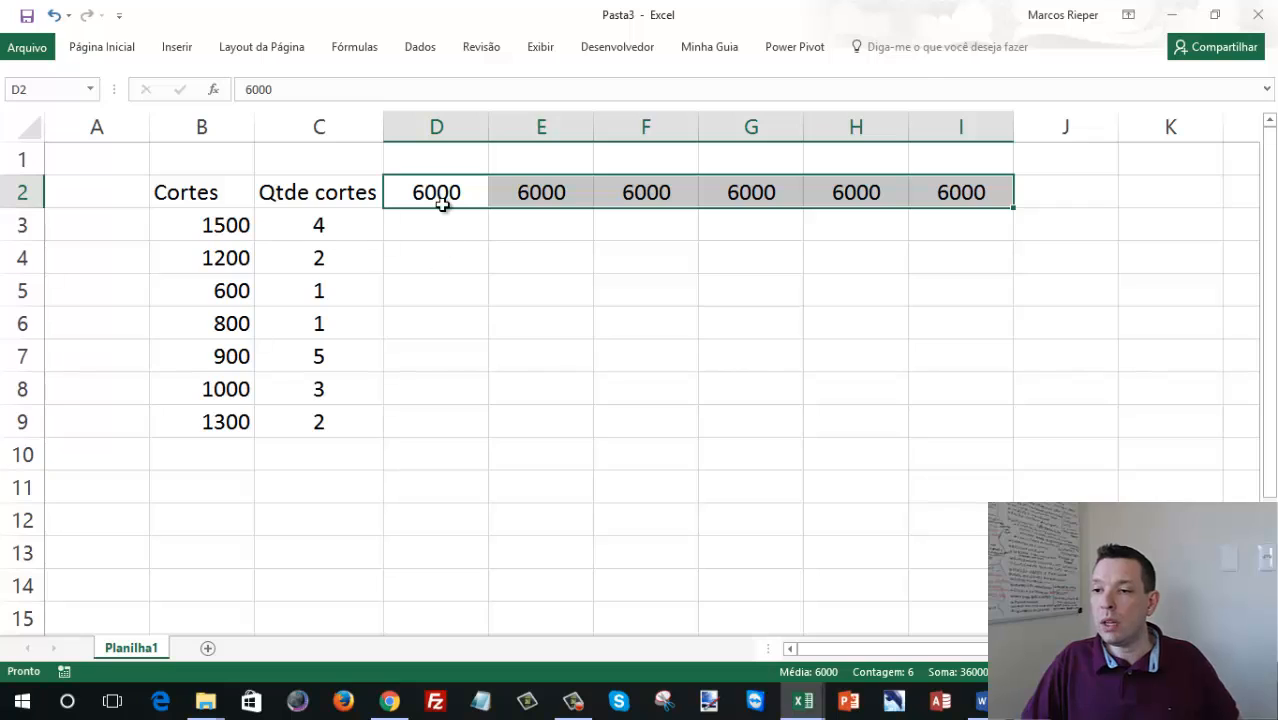
- Enter the formula =SOMARPRODUTO($B$3:$B$9;D3:D9) in D10 to total the length cut from the first bar
click(432, 224)
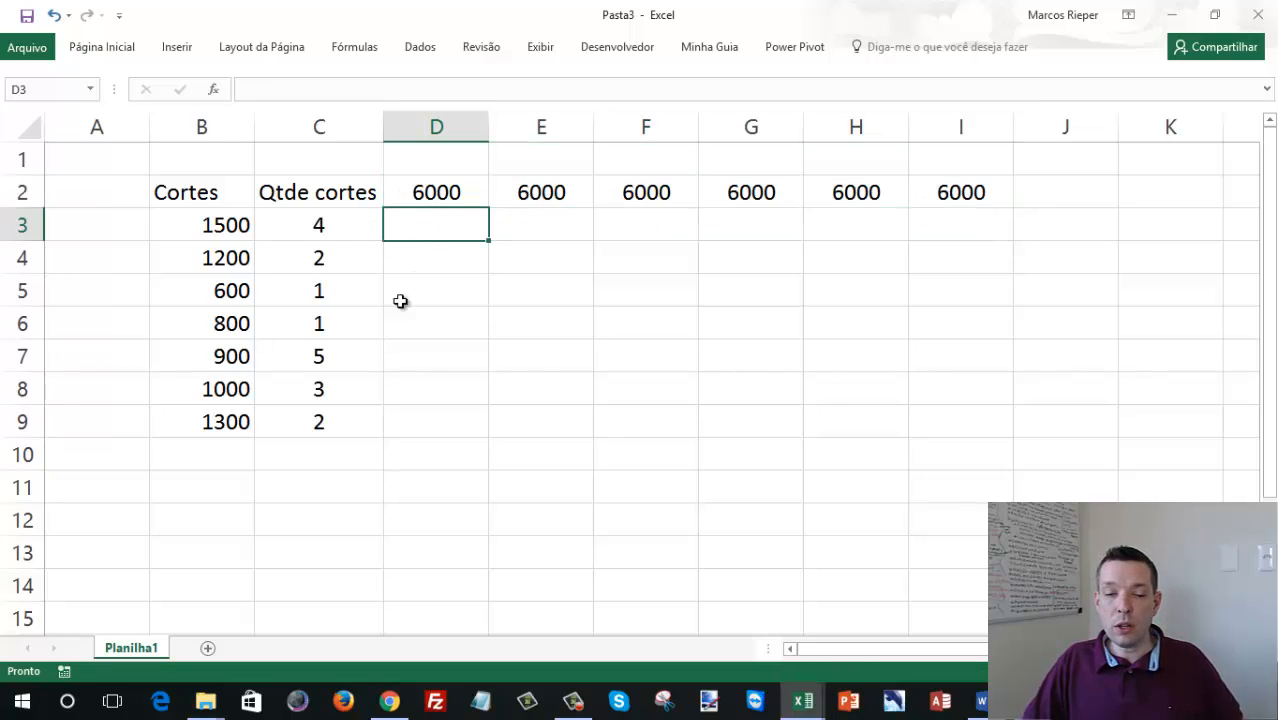
click(340, 455)
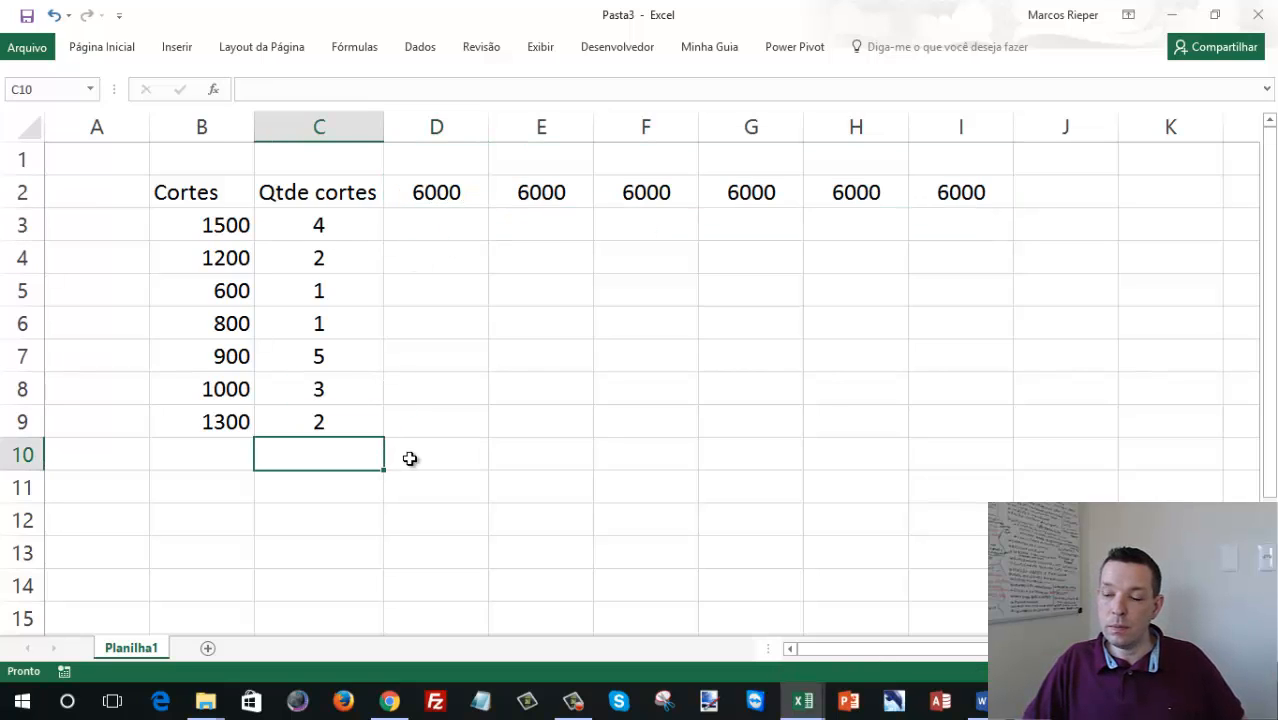
click(436, 459)
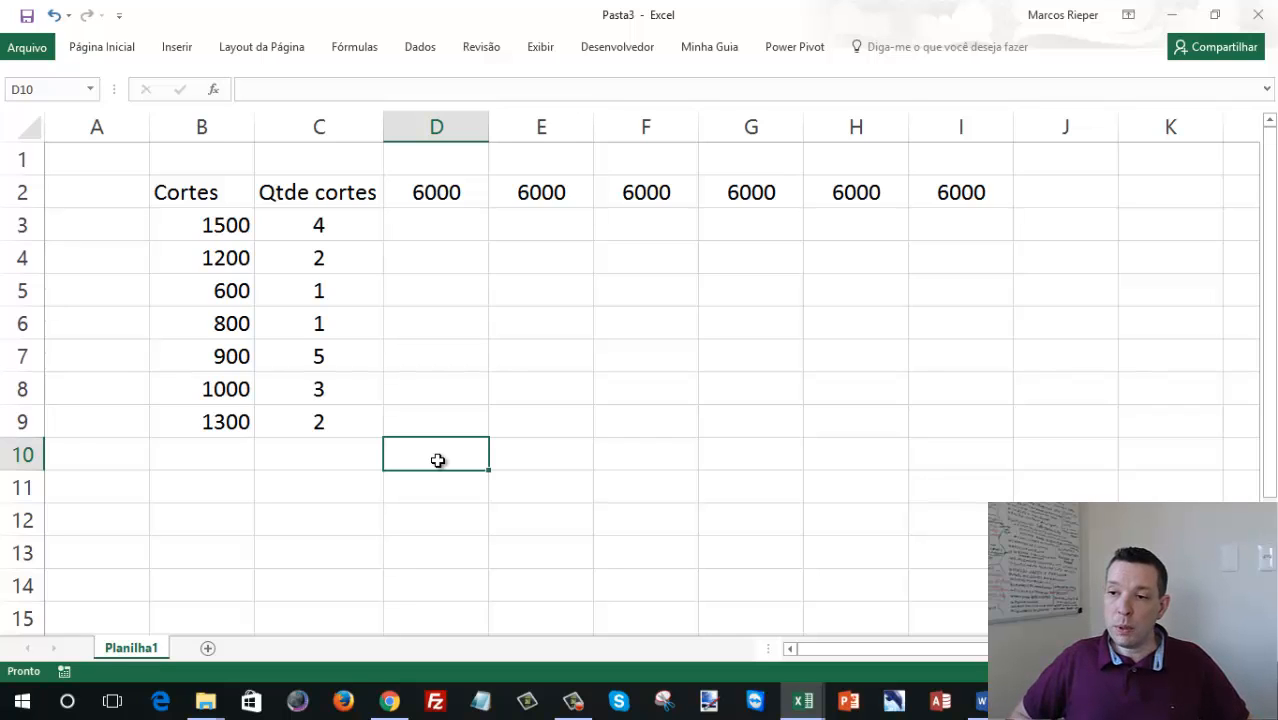
text(=somarprod)
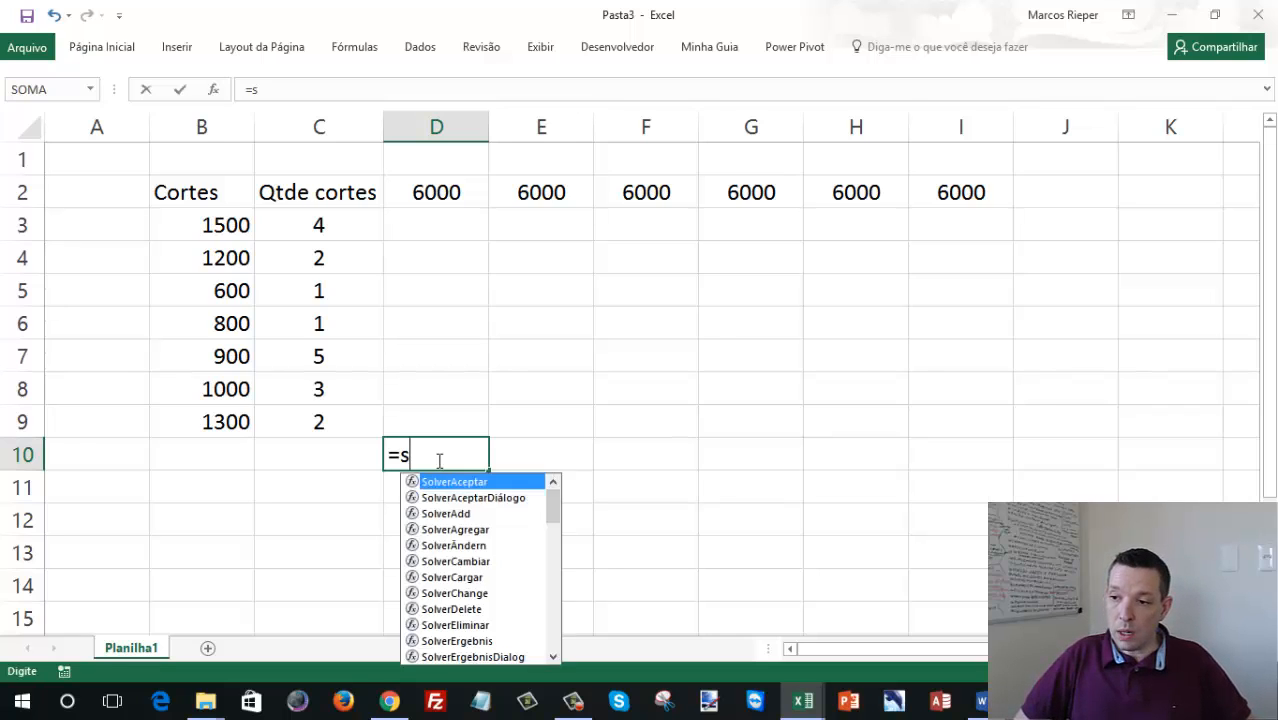
text(()
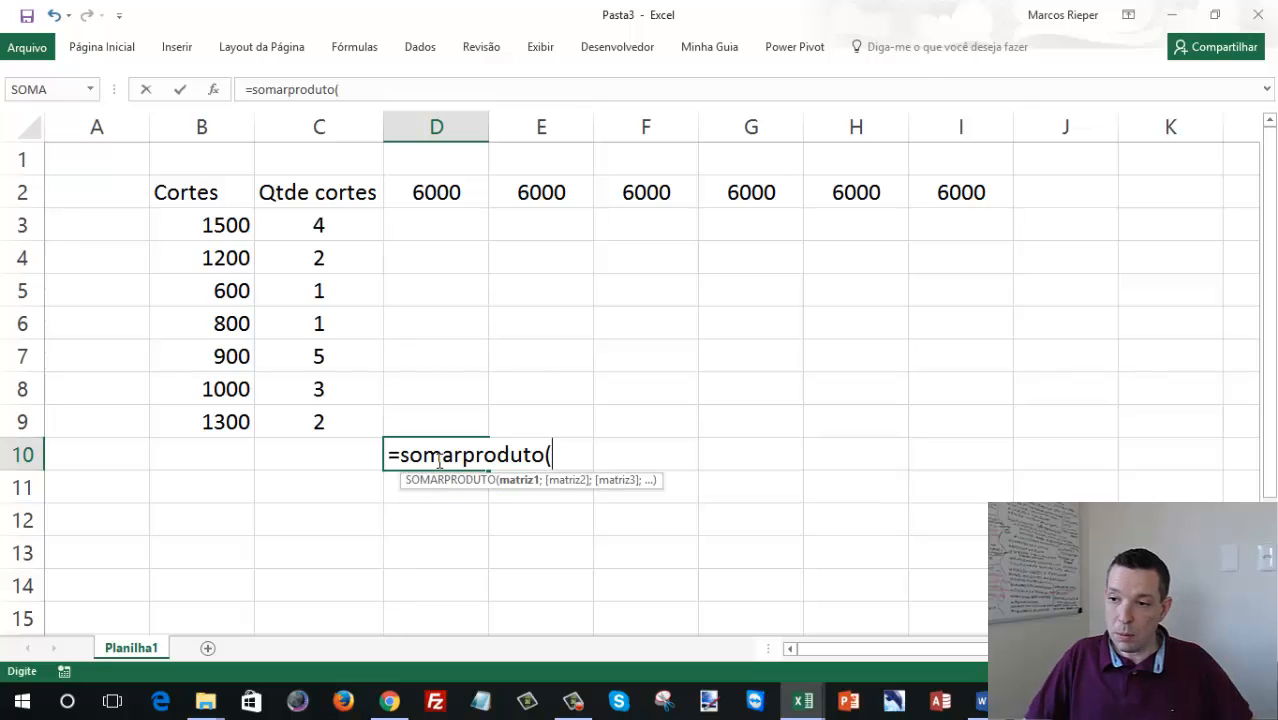
drag(210, 230, 214, 415)
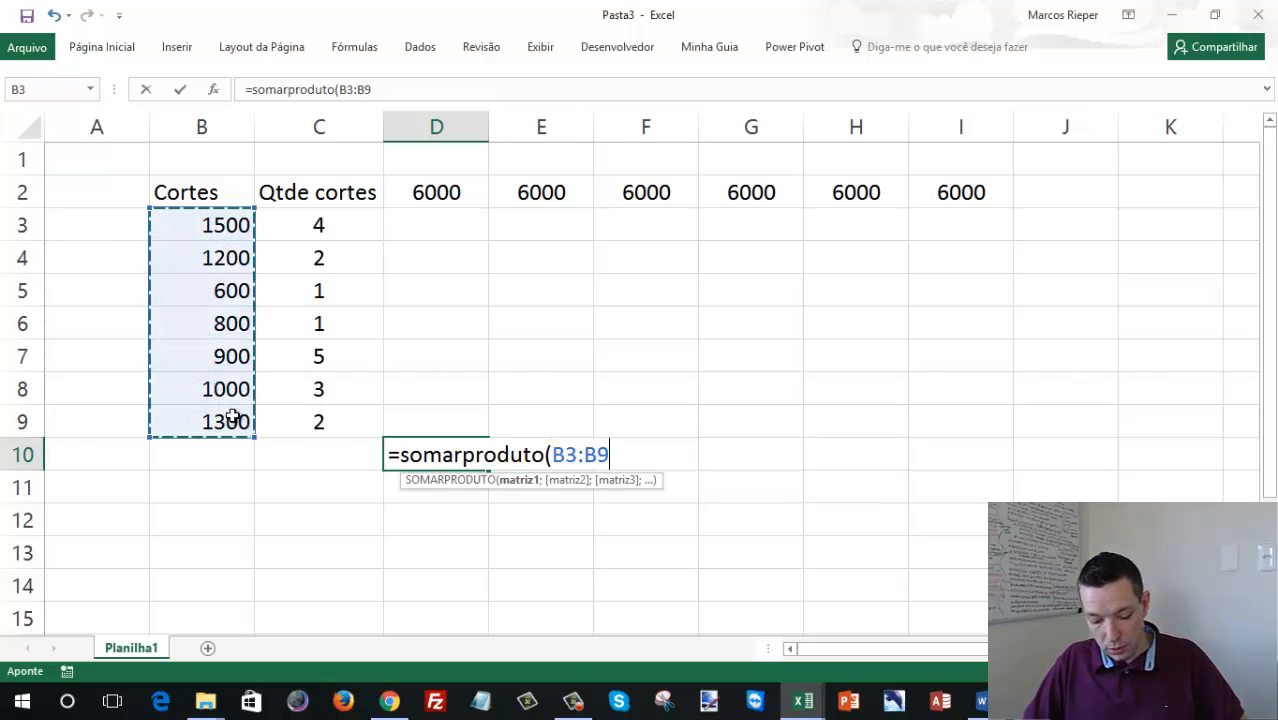
key(F4)
text(;)
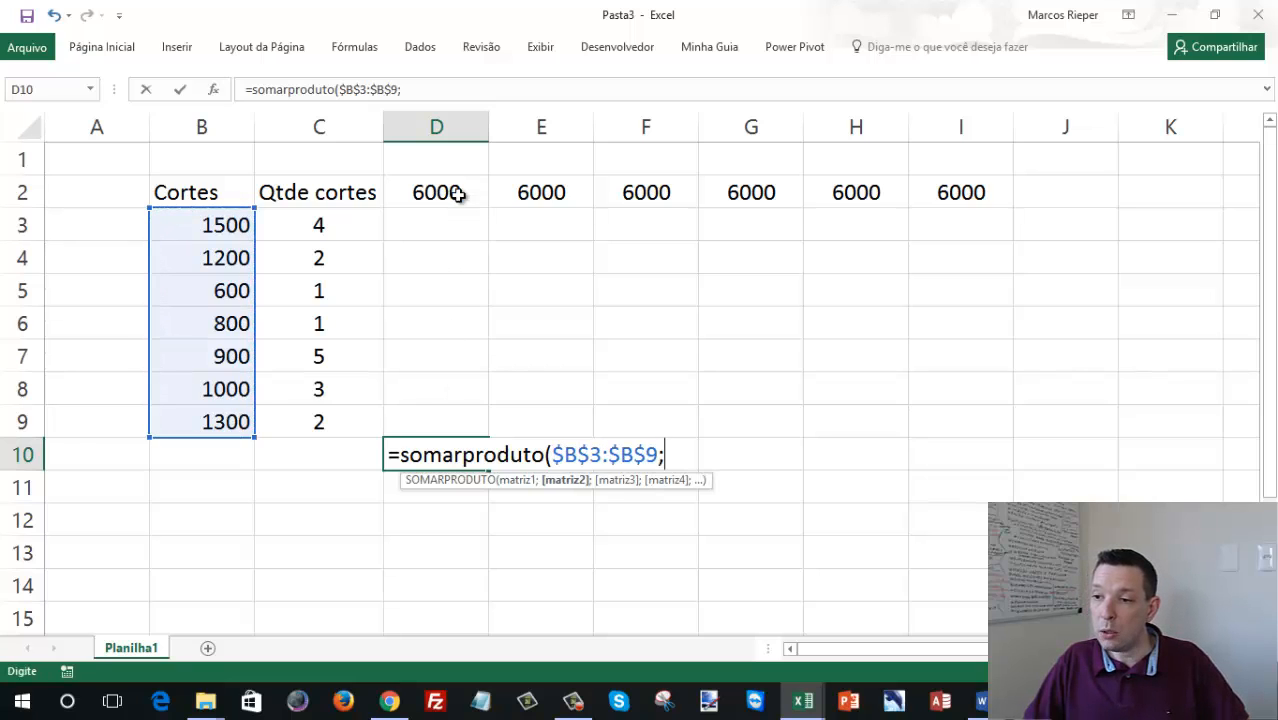
drag(452, 227, 454, 417)
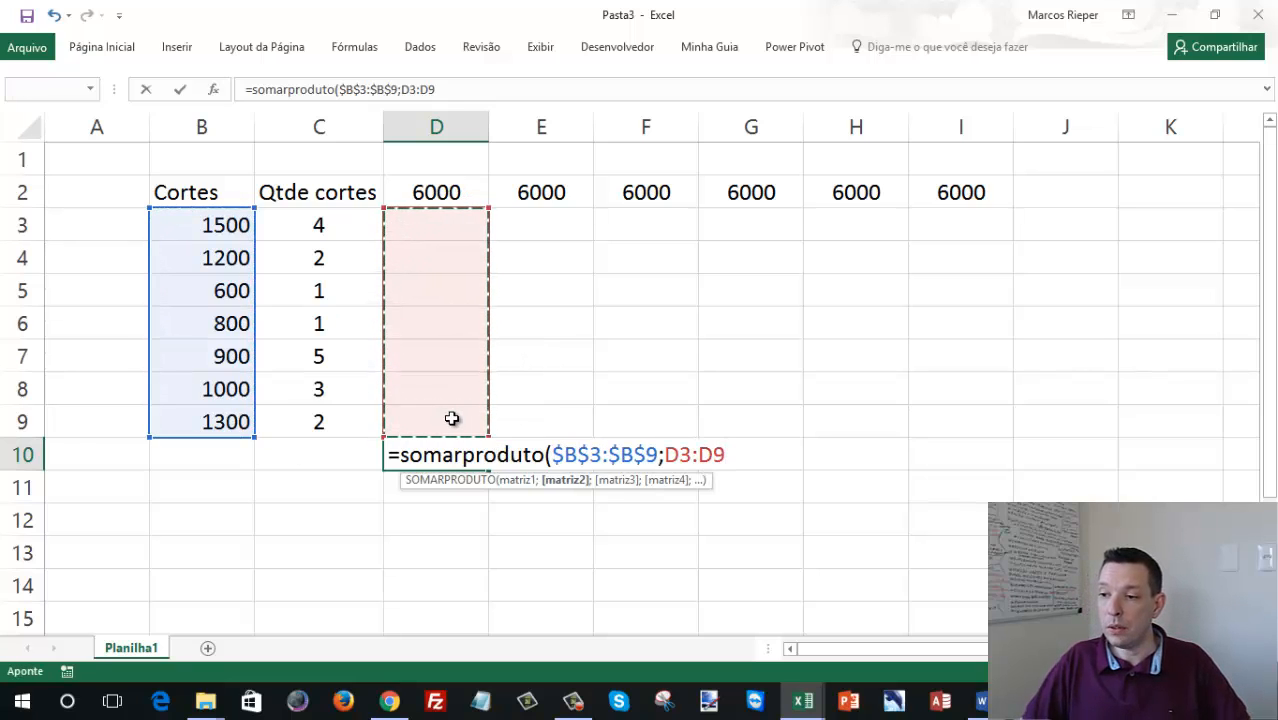
text())
key(ctrl+Return)
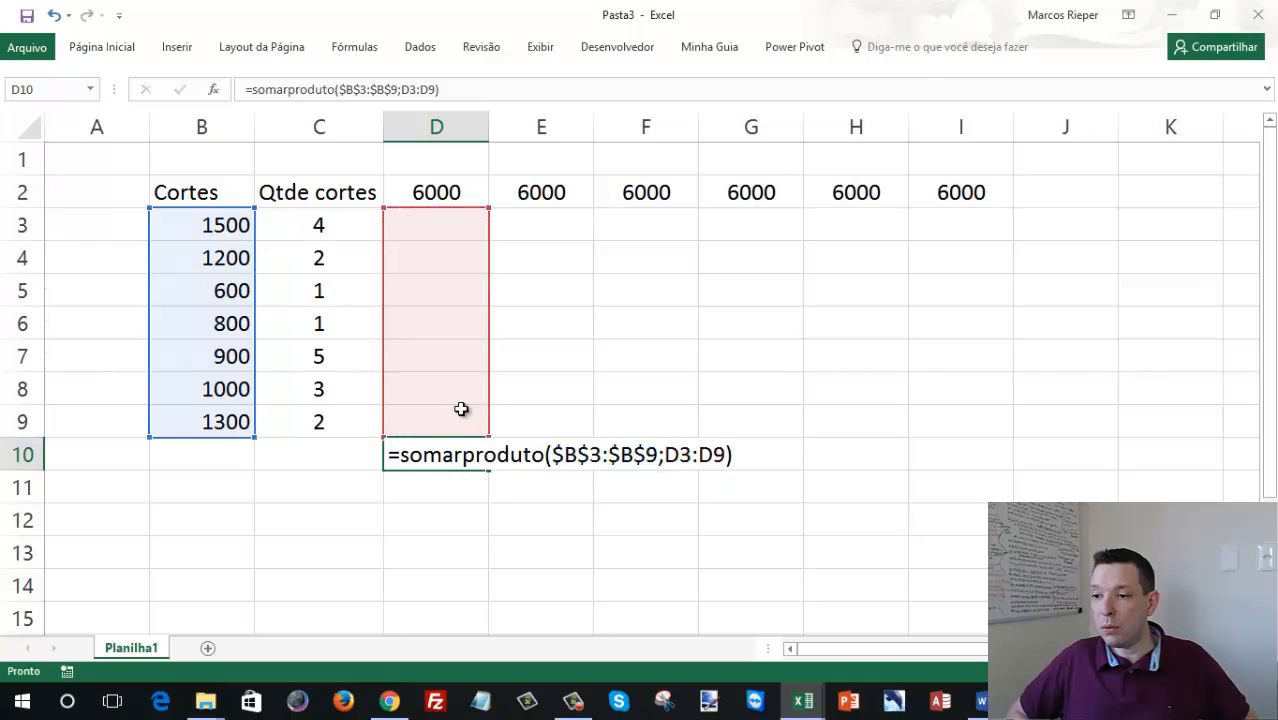
- Copy the D10 formula across through I10 and check the copied formulas in E10 and F10
key(ctrl+c)
key(shift+Right)
key(shift+Right)
key(shift+Right)
key(shift+Right)
key(shift+Right)
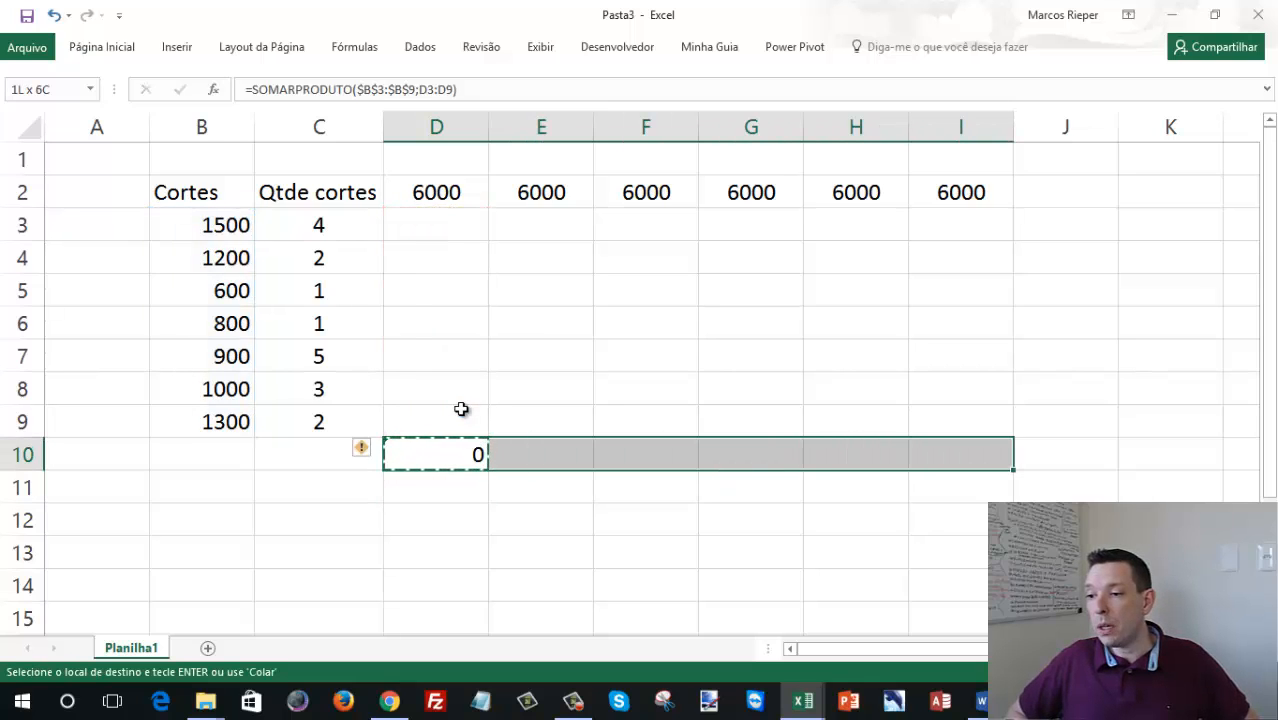
key(ctrl+v)
key(Right)
key(F2)
key(Escape)
key(Right)
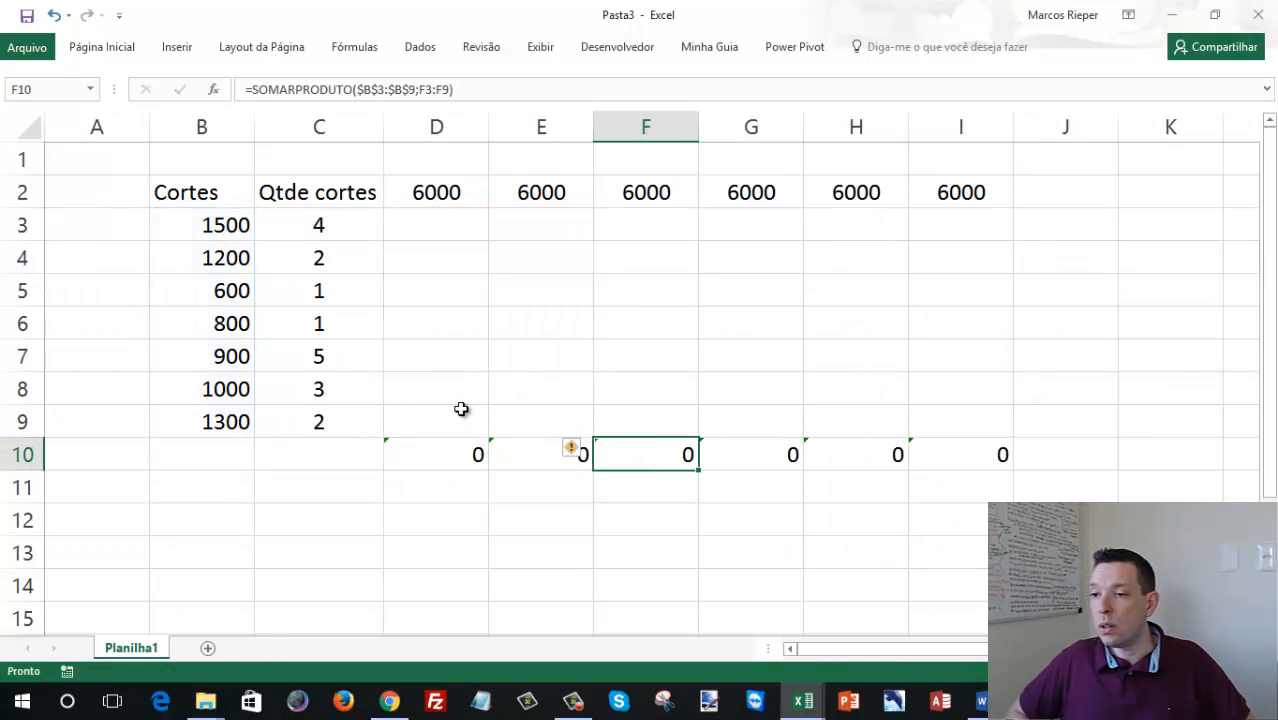
key(F2)
key(Escape)
- Enter 1 in D3 as the number of 1500 cuts taken from the first bar
key(Left)
key(Left)
key(Up)
key(Up)
key(Up)
key(Up)
key(Up)
key(Up)
key(Up)
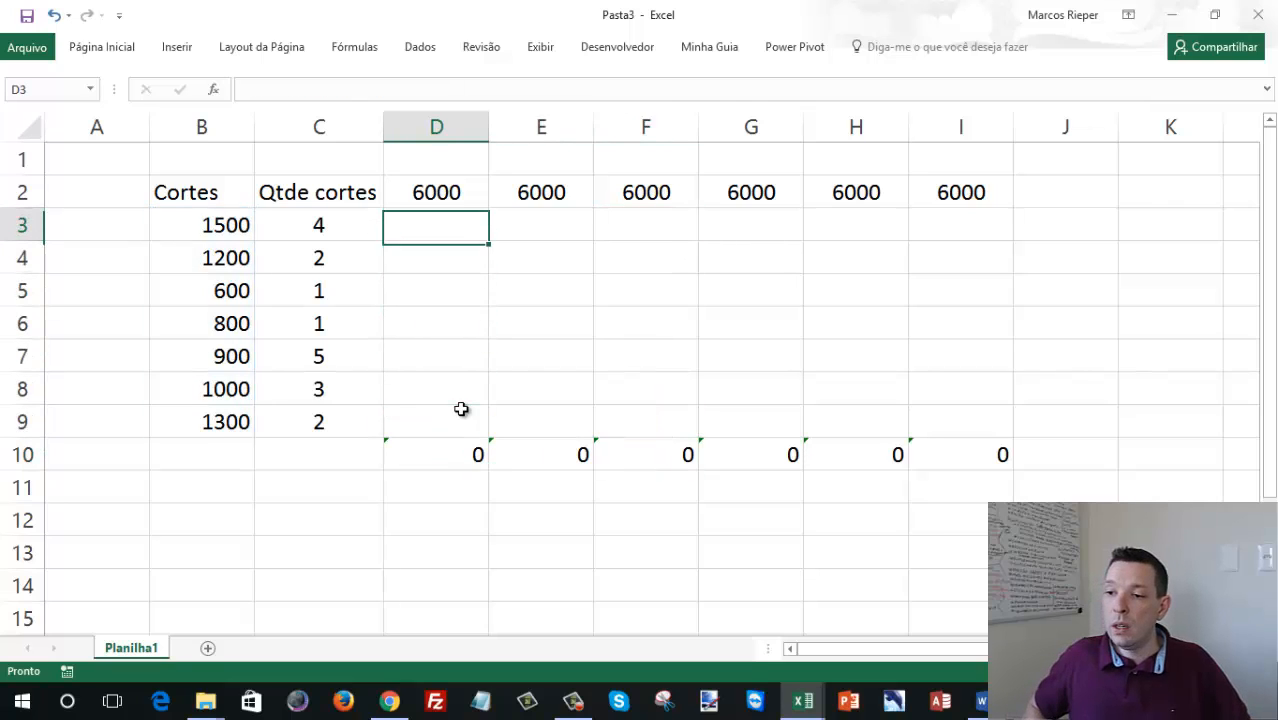
text(1)
key(Return)
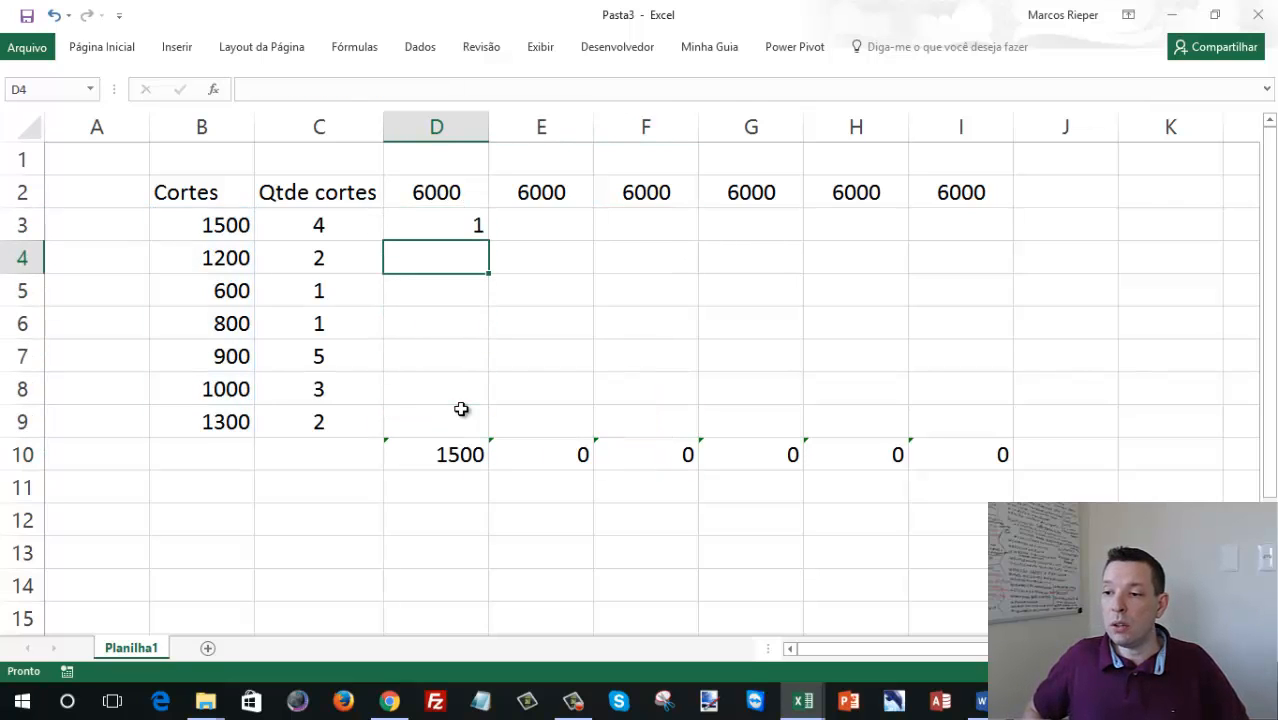
- Go over the first bar's quantity cells D3:D9 together with its used length in D10
key(Down)
key(Down)
key(Down)
key(Down)
key(Down)
key(Down)
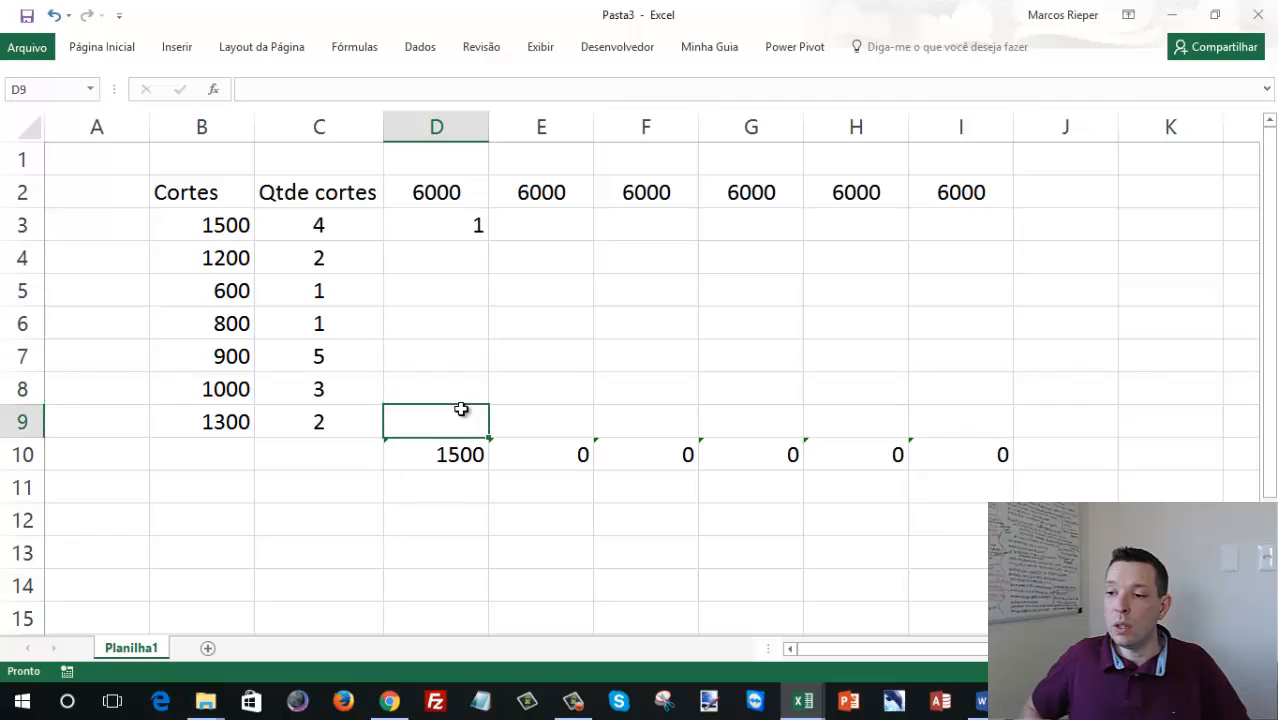
key(Up)
key(Up)
key(Up)
key(Up)
key(Up)
key(Up)
key(Up)
key(Up)
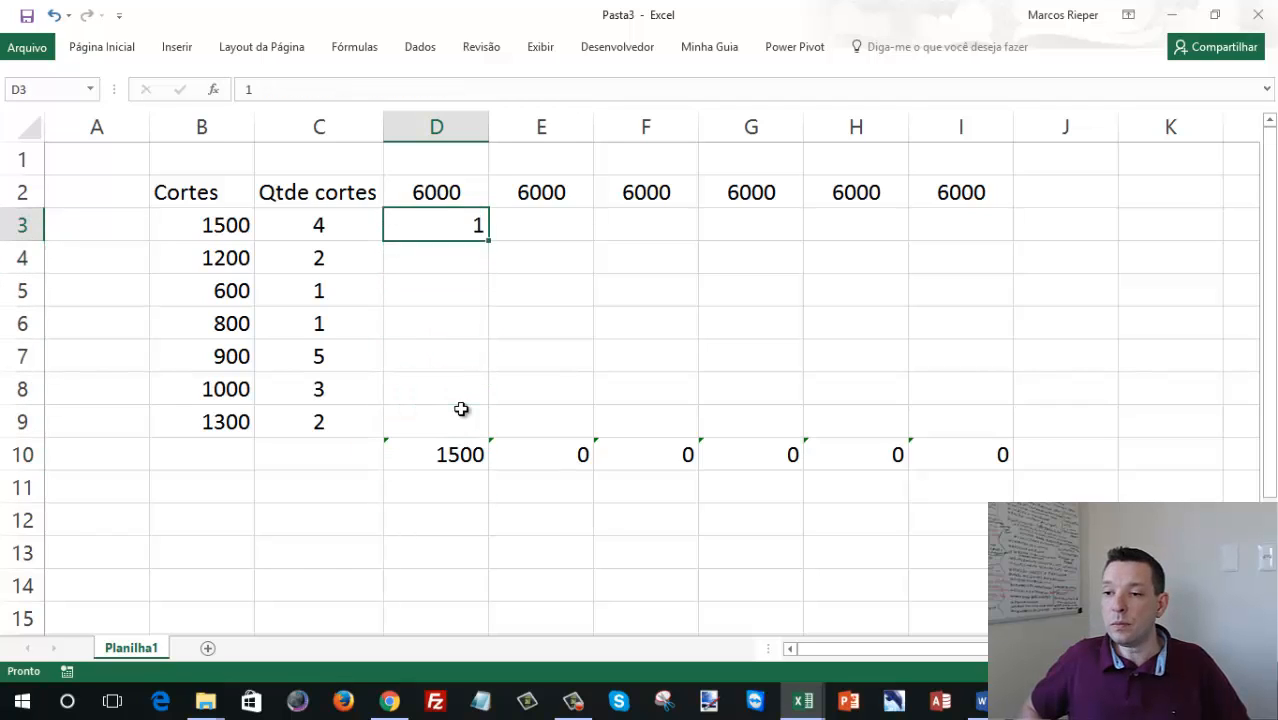
- Enter 1 in D4 as the number of 1200 cuts taken from the first bar
key(Down)
key(Down)
text(1)
key(Return)
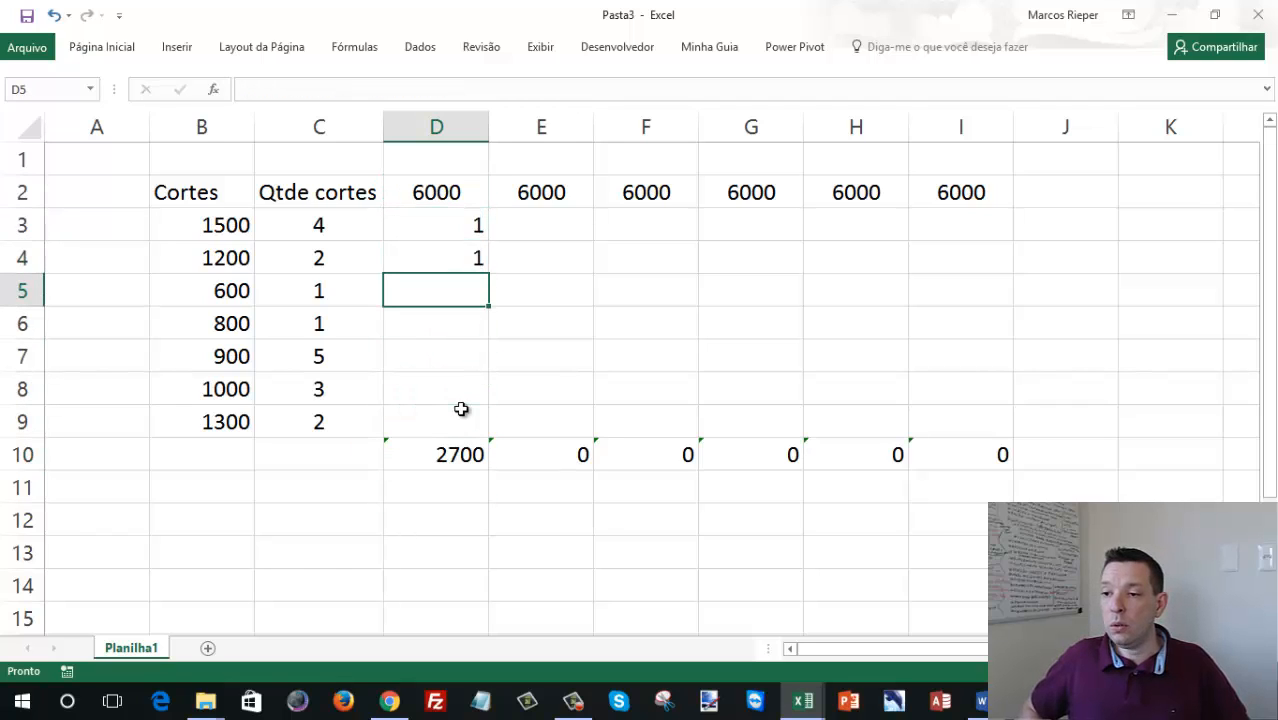
- Examine the remaining quantity cells of the first bar against its updated used length in D10
key(Down)
key(Down)
key(Down)
key(Down)
key(Down)
key(Up)
key(Up)
key(Up)
key(Up)
key(Up)
key(Up)
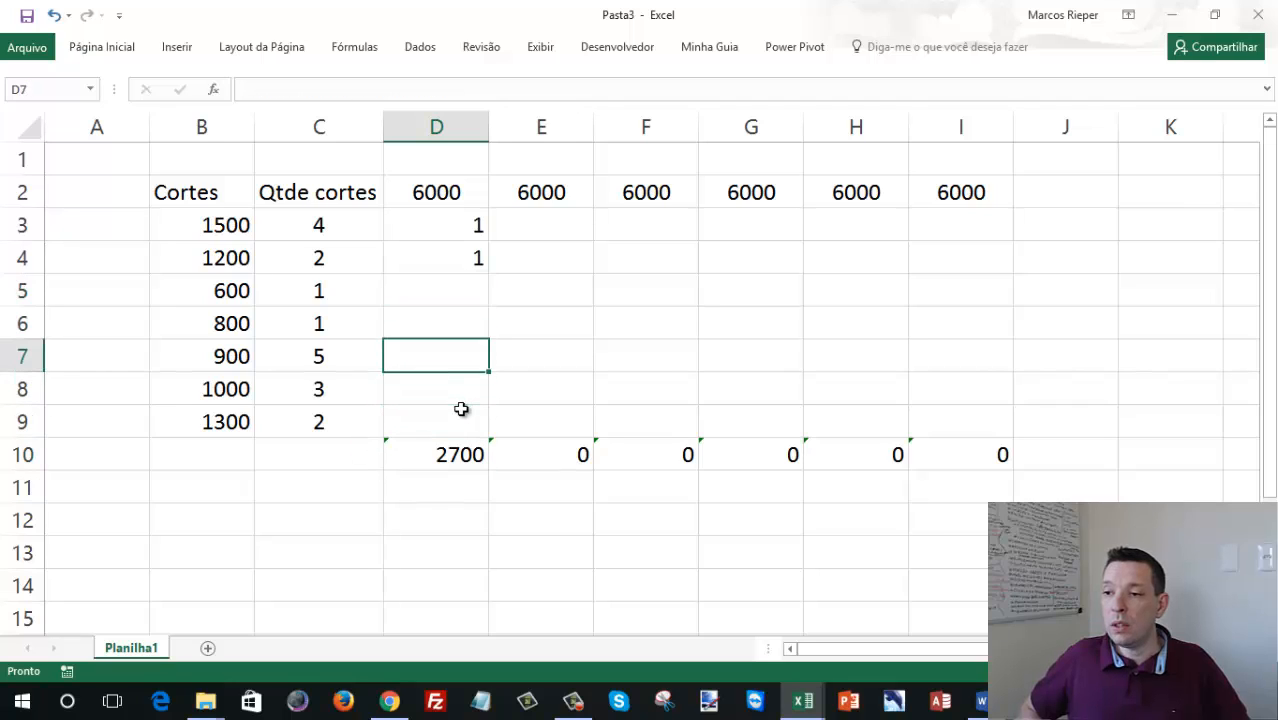
key(Up)
key(Up)
key(Down)
key(Down)
key(Down)
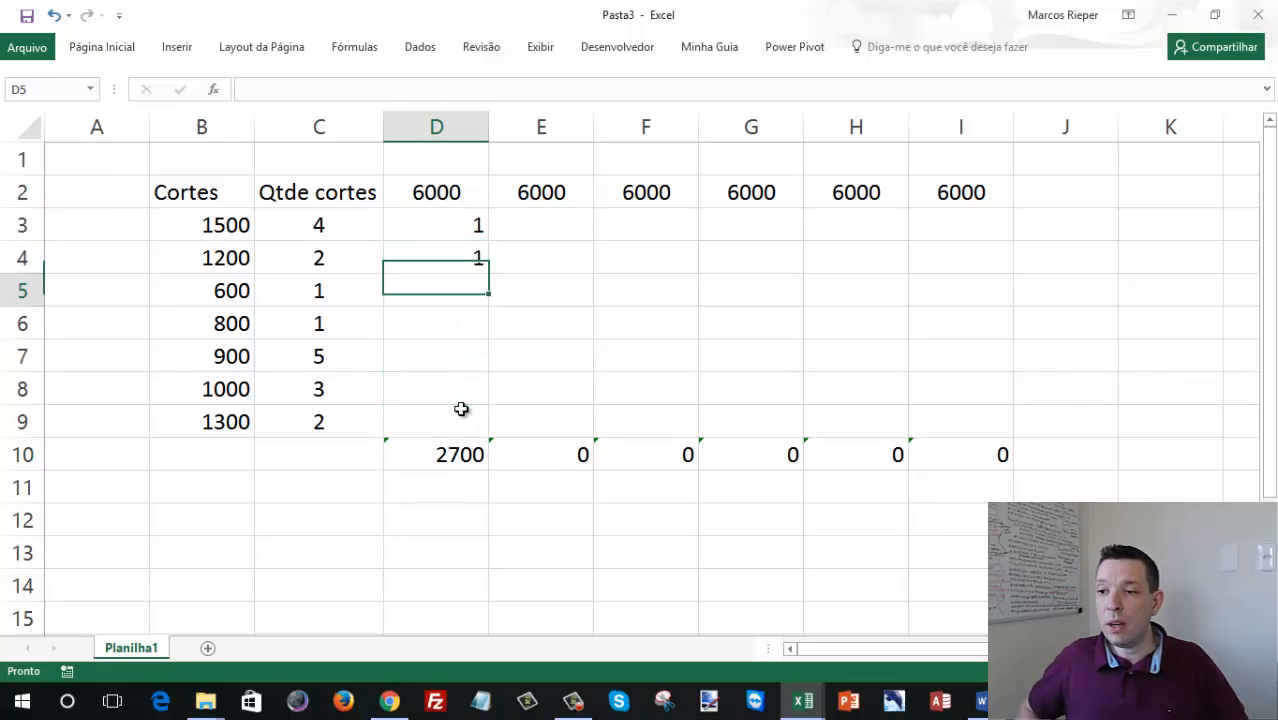
- Enter the heading "Total" in J2
click(1115, 195)
text(Total)
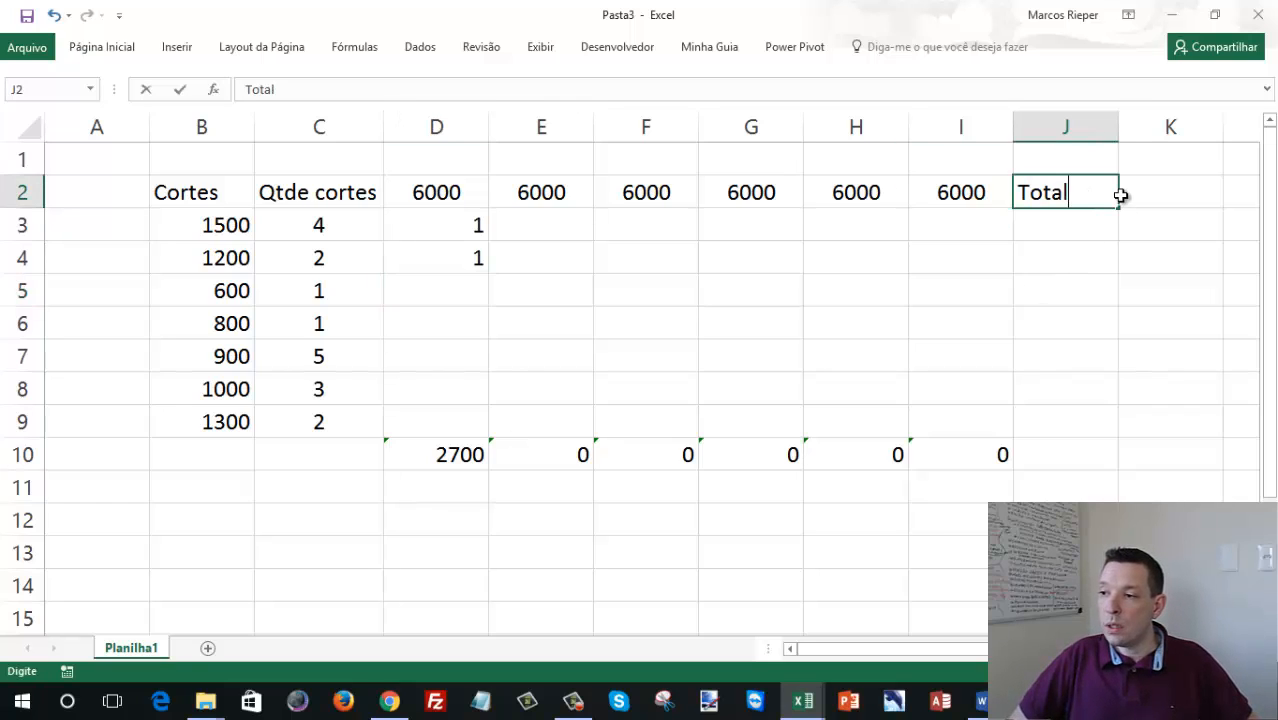
key(Return)
- Sum the planned 1500 cuts across all bars in J3 with a SOMA formula over D3:I3
text(=)
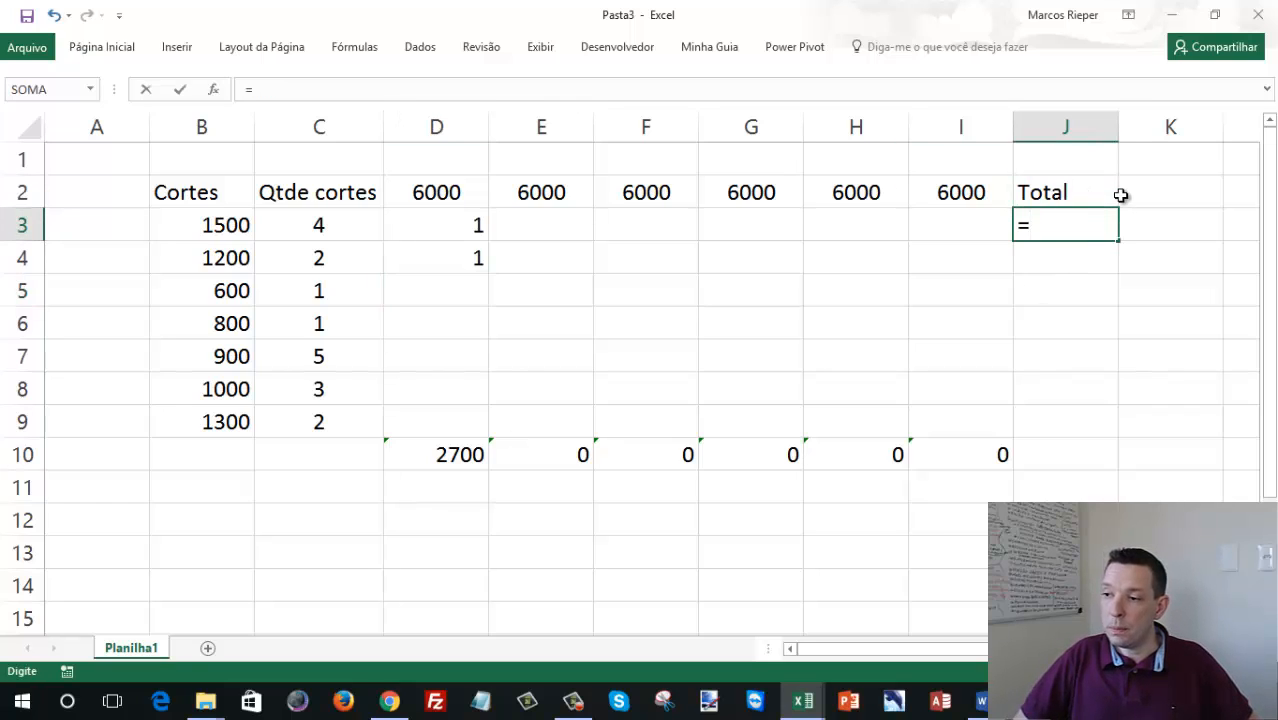
text(sina)
key(BackSpace)
key(BackSpace)
key(BackSpace)
text(som)
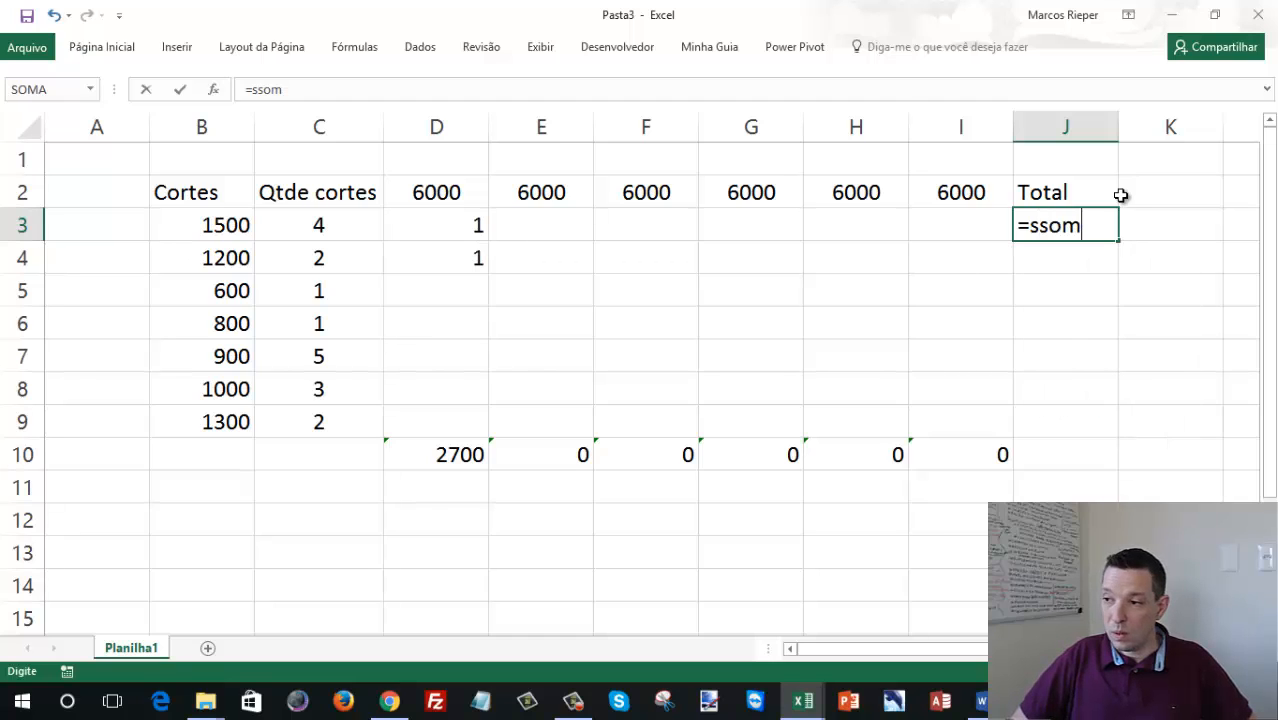
key(BackSpace)
key(BackSpace)
key(BackSpace)
text(oima)
key(BackSpace)
key(BackSpace)
key(BackSpace)
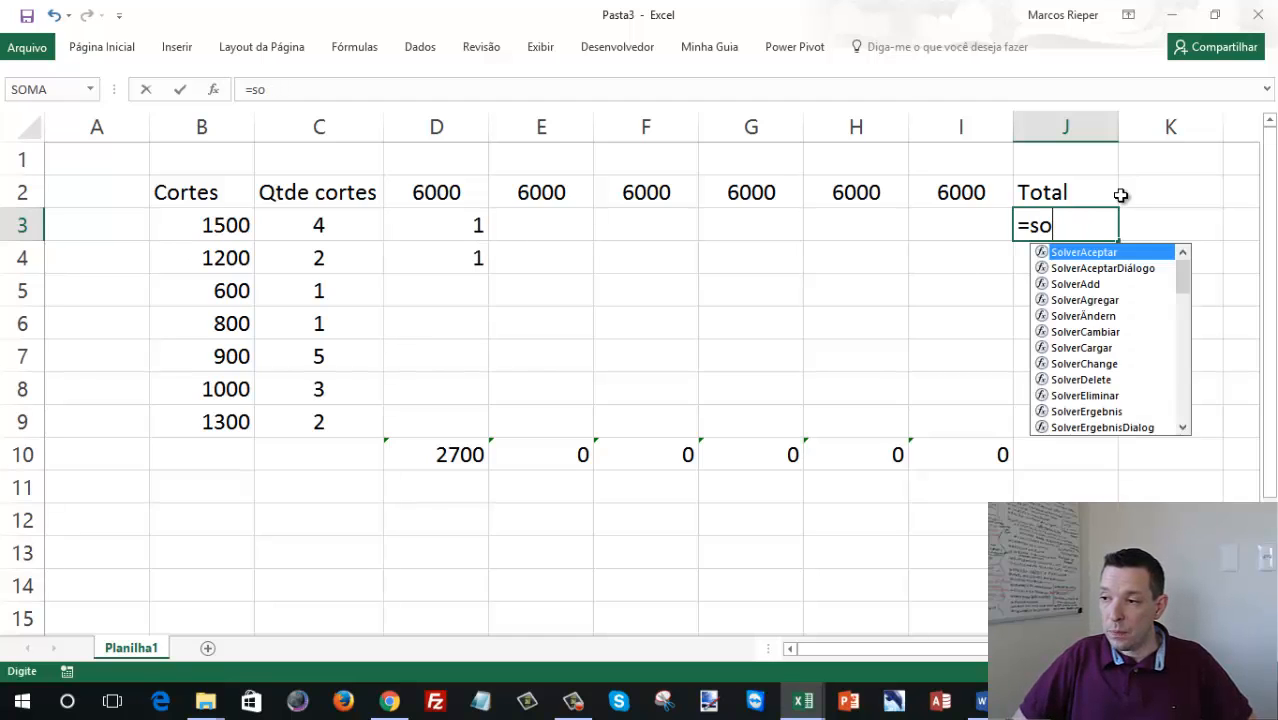
text(ma()
key(Left)
key(Left)
key(Left)
key(Left)
key(Left)
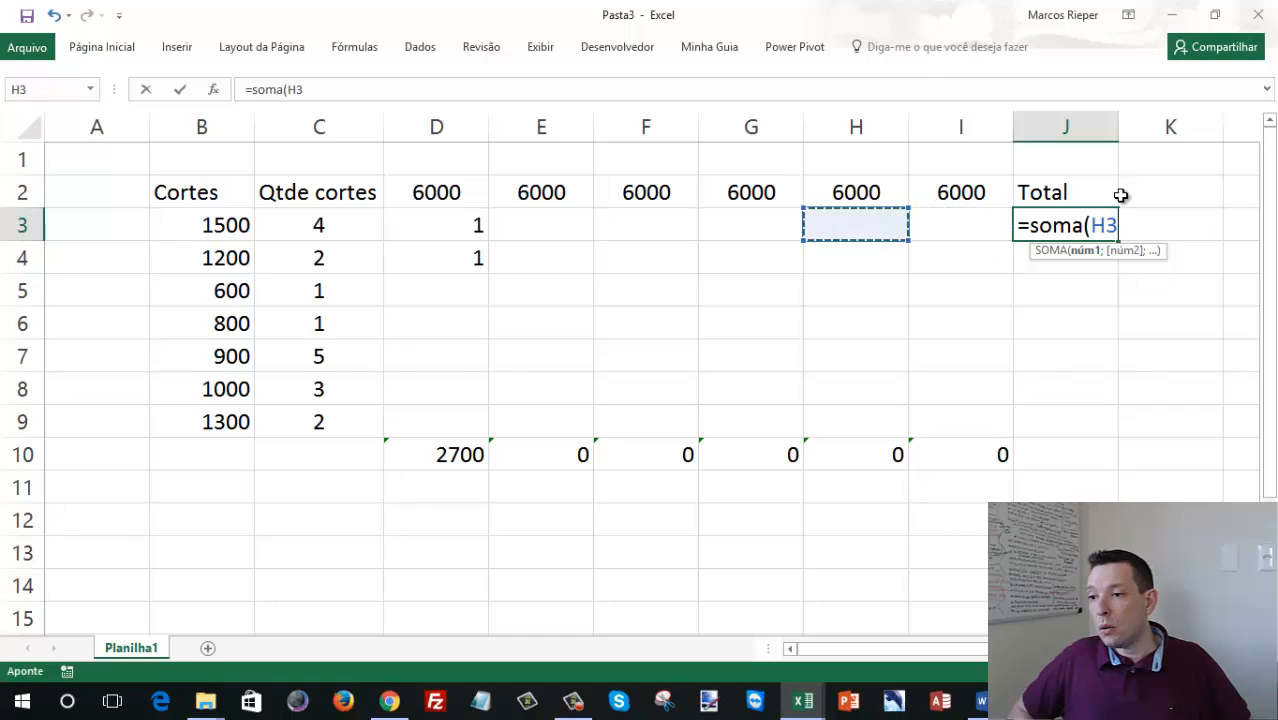
key(shift+Left)
key(shift+Right)
key(shift+Right)
key(shift+Right)
key(shift+Right)
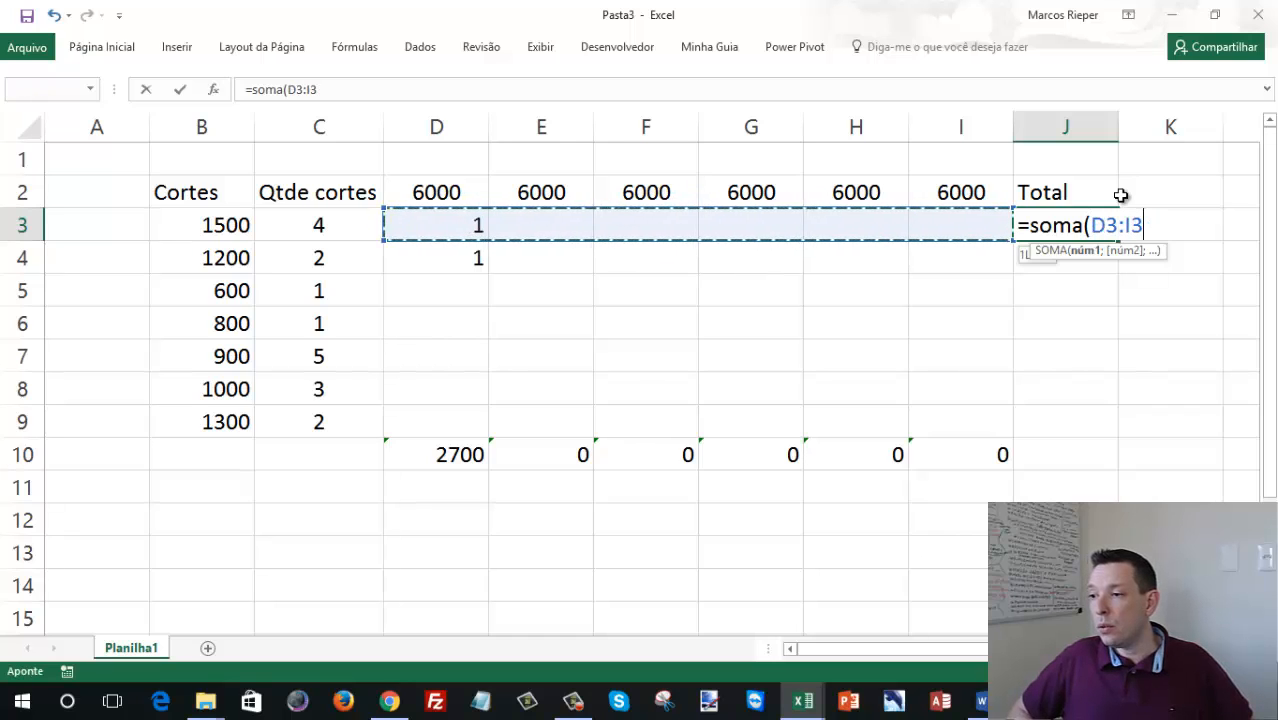
key(Return)
- Copy the total formula from J3 down through J9
key(Up)
key(ctrl+c)
key(shift+Down)
key(shift+Down)
key(shift+Down)
key(shift+Down)
key(shift+Down)
key(shift+Down)
key(shift+Down)
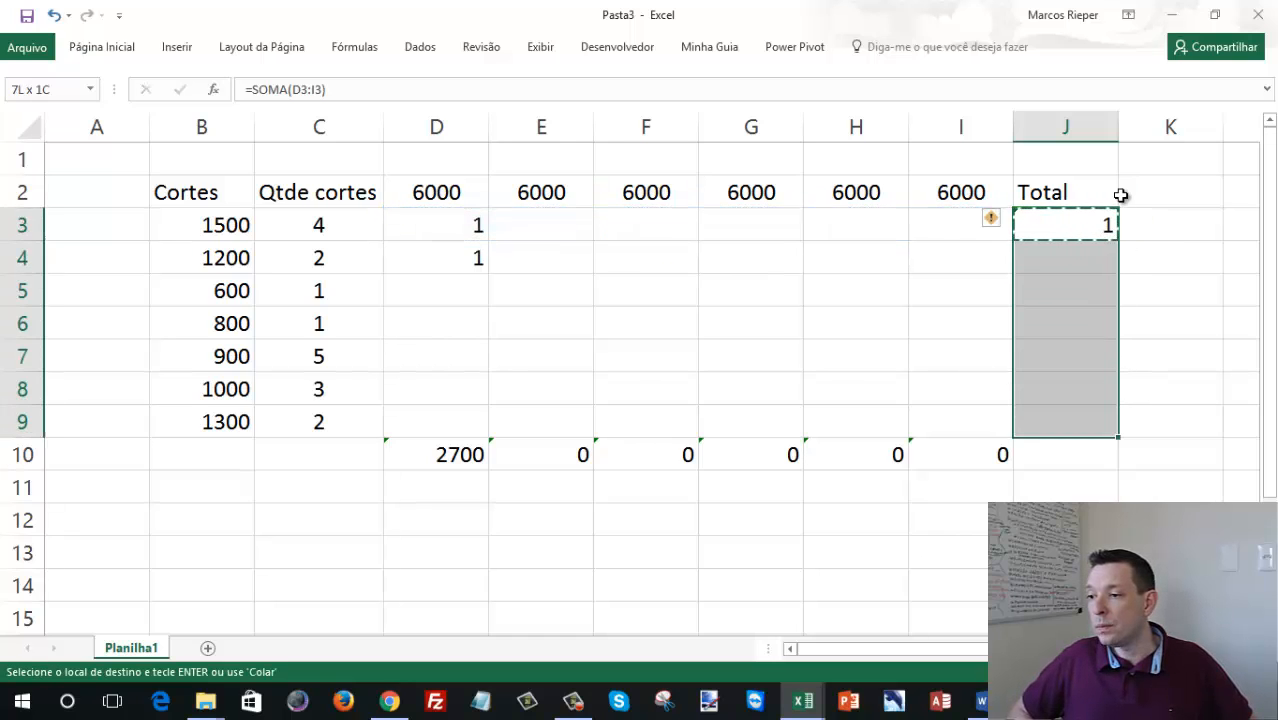
key(shift+Up)
key(ctrl+v)
key(Escape)
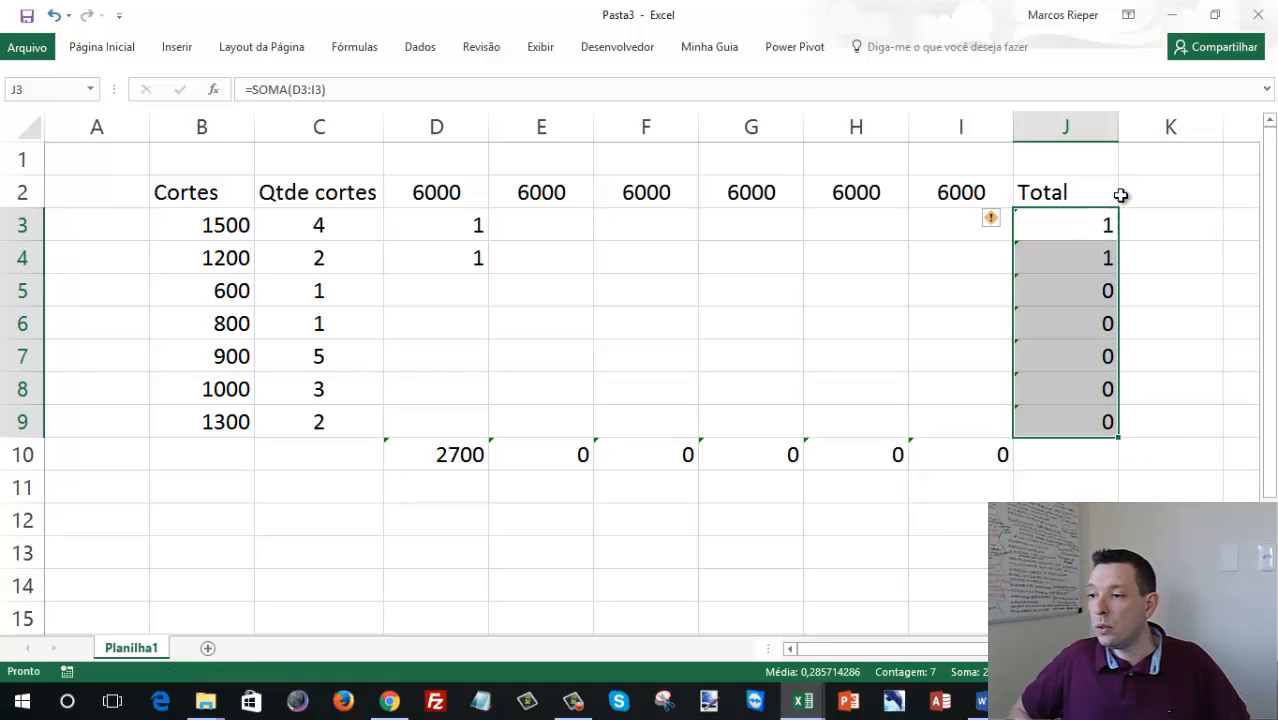
key(Down)
key(Down)
key(Down)
key(Down)
key(Down)
key(Down)
key(Down)
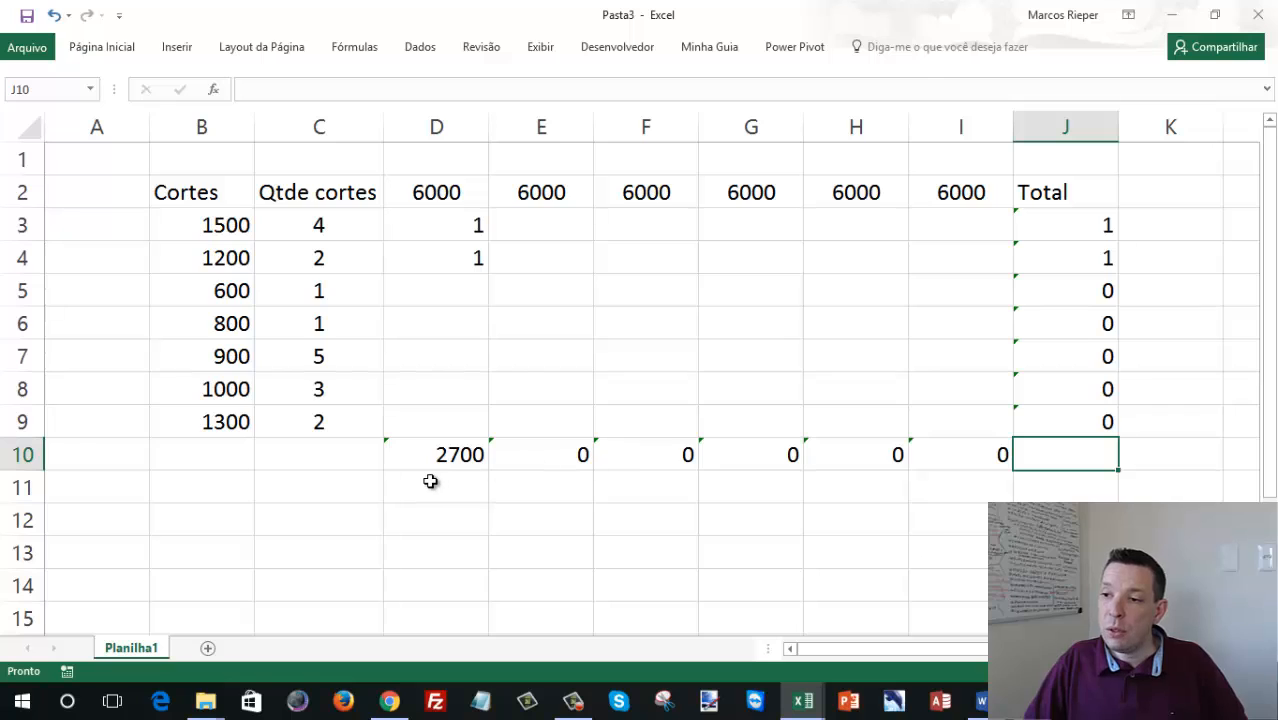
- Clear the test quantity in D4
click(537, 256)
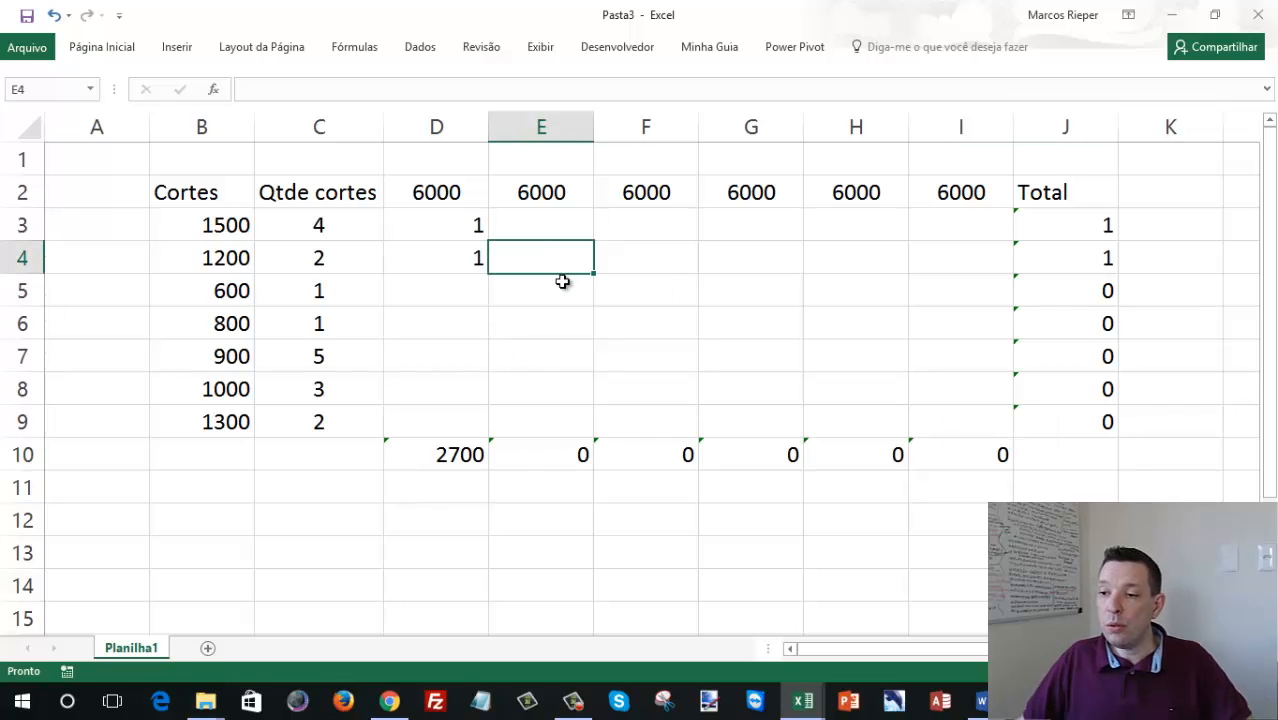
key(Left)
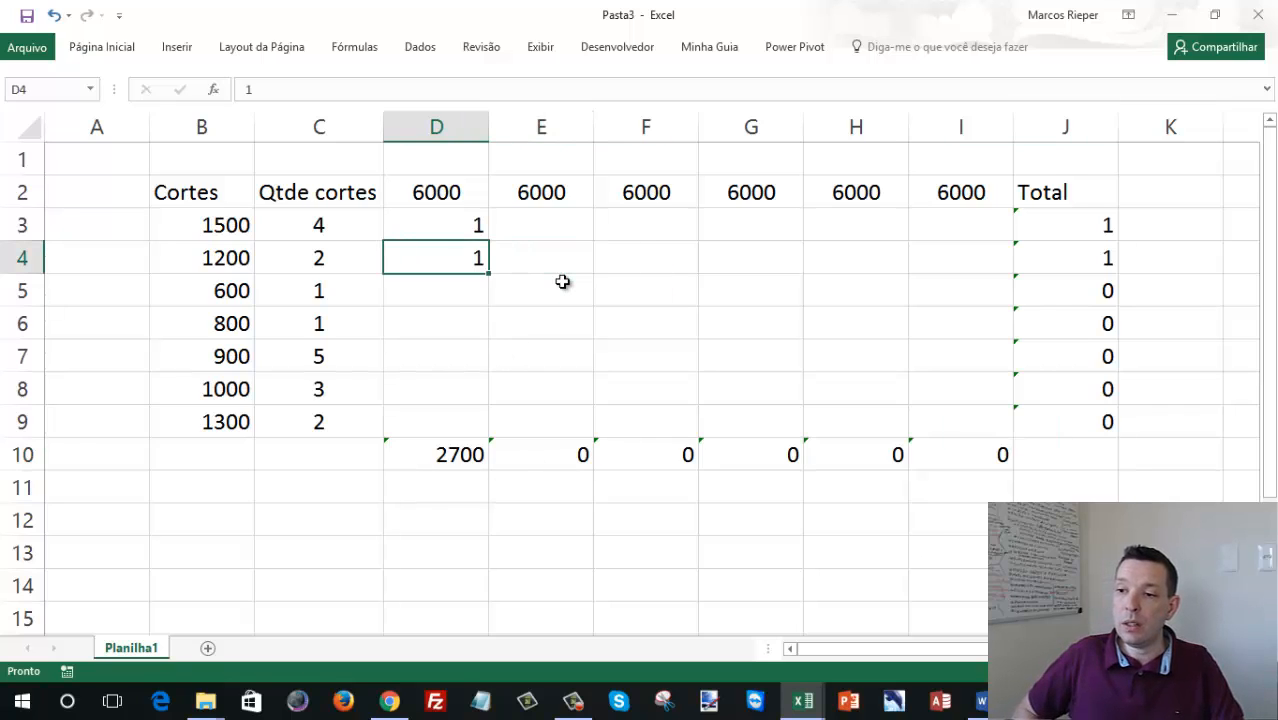
key(Delete)
- Distribute the 1500 cuts over four bars by entering 1 in D3, E3, F3 and H3
key(Up)
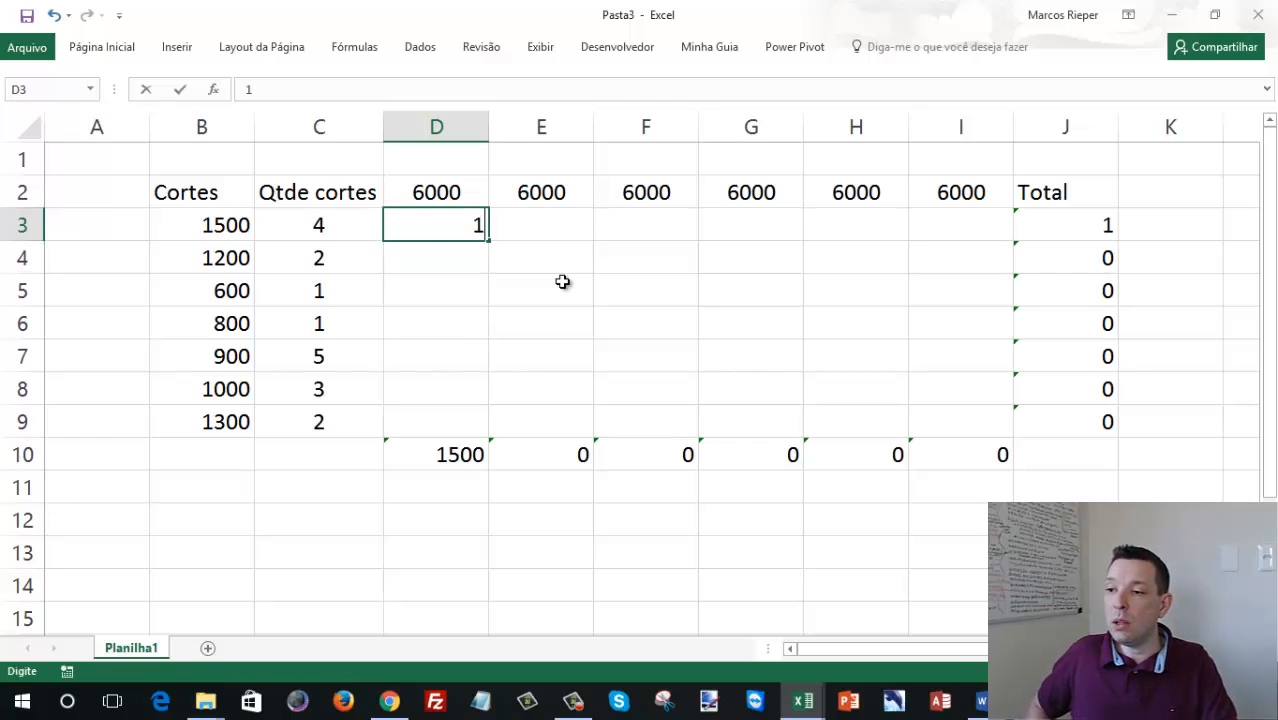
key(Right)
text(1)
key(Right)
text(1)
key(Right)
key(Right)
text(1)
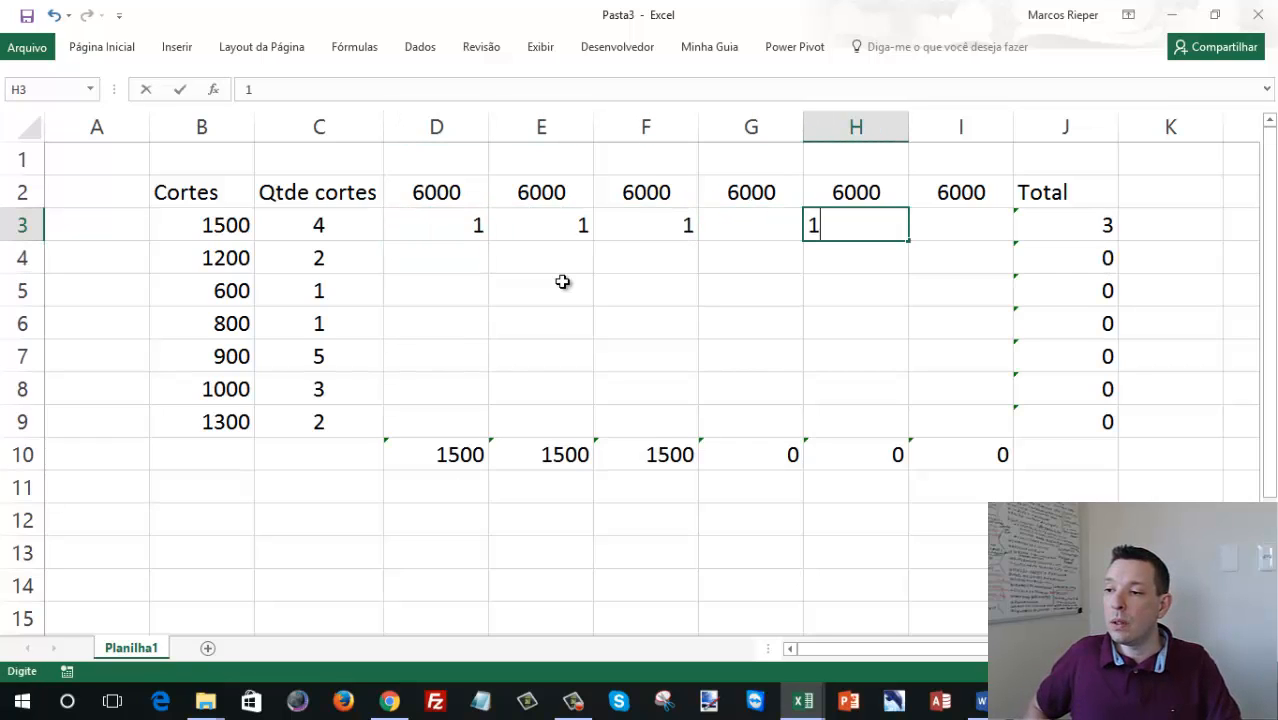
key(Return)
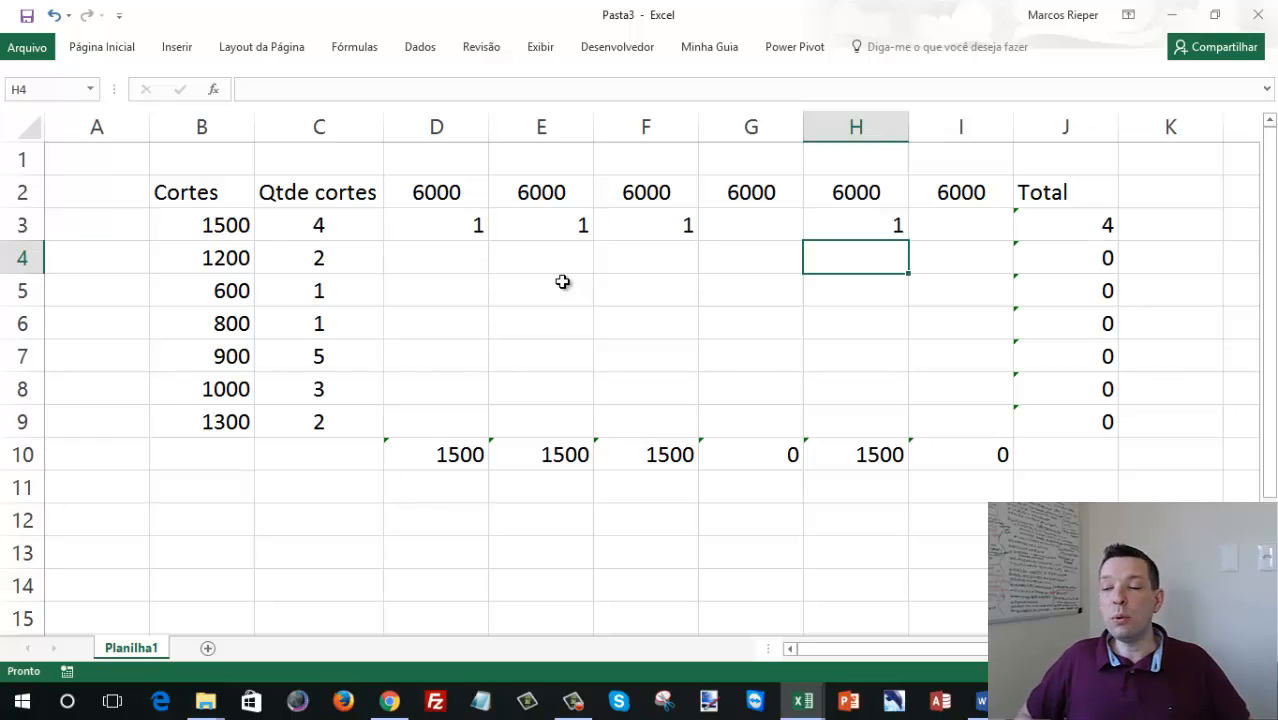
- Clear the test quantities of the 1500 cut in D3:H3
key(Up)
key(shift+Left)
key(shift+Left)
key(shift+Left)
key(shift+Left)
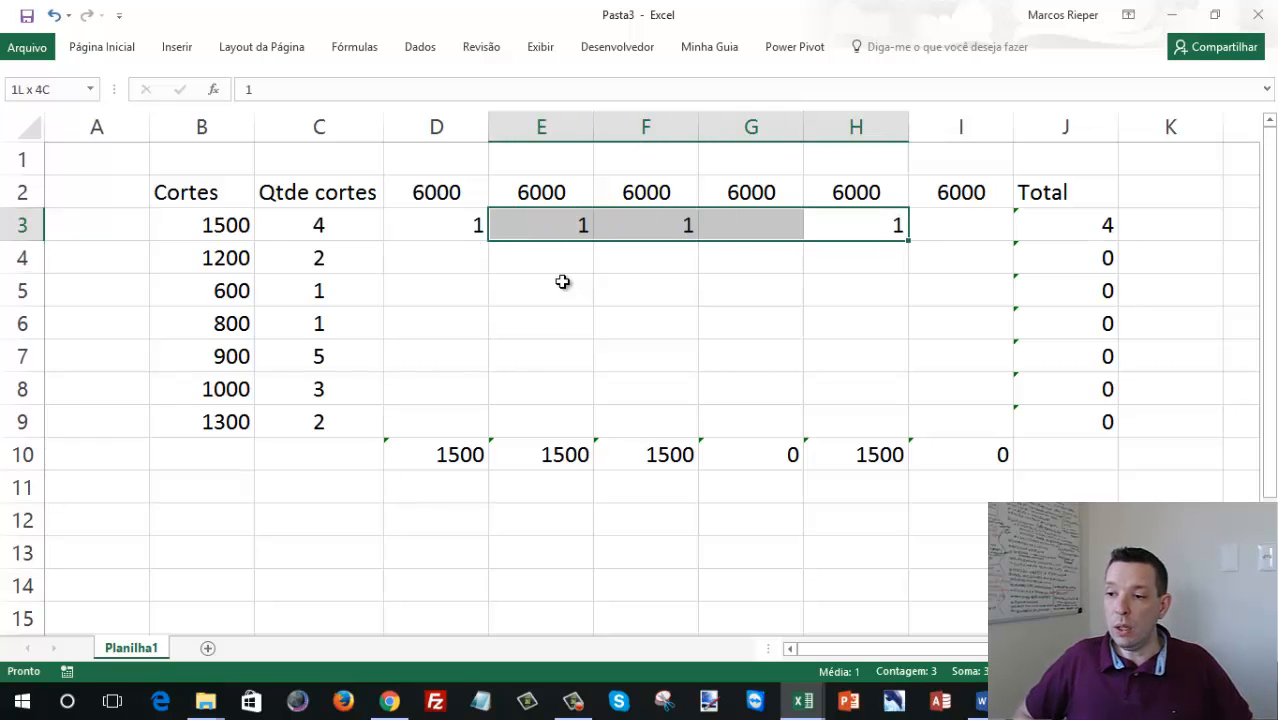
key(Delete)
- Label cell C11 "Índice" beneath the cutting table
key(Down)
key(Down)
key(Down)
key(Down)
key(Down)
key(Down)
key(Down)
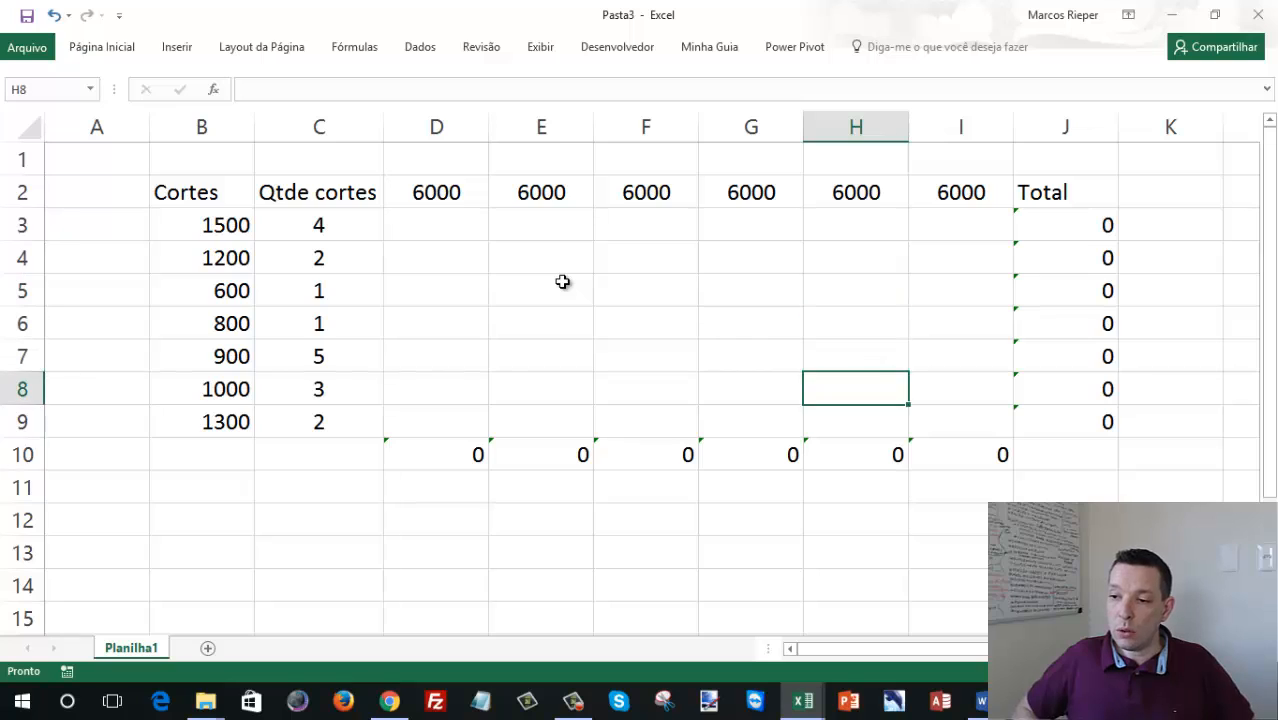
key(Left)
key(Left)
key(Left)
key(Down)
key(Left)
key(Left)
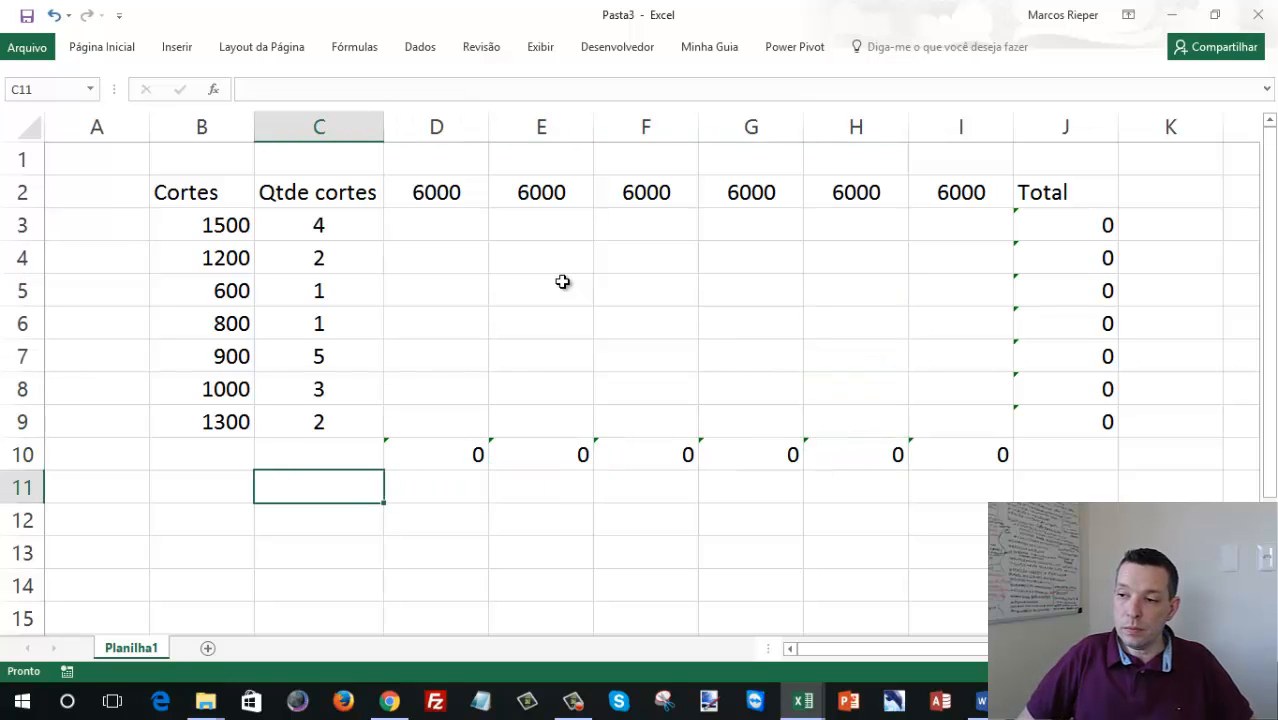
text(Índice)
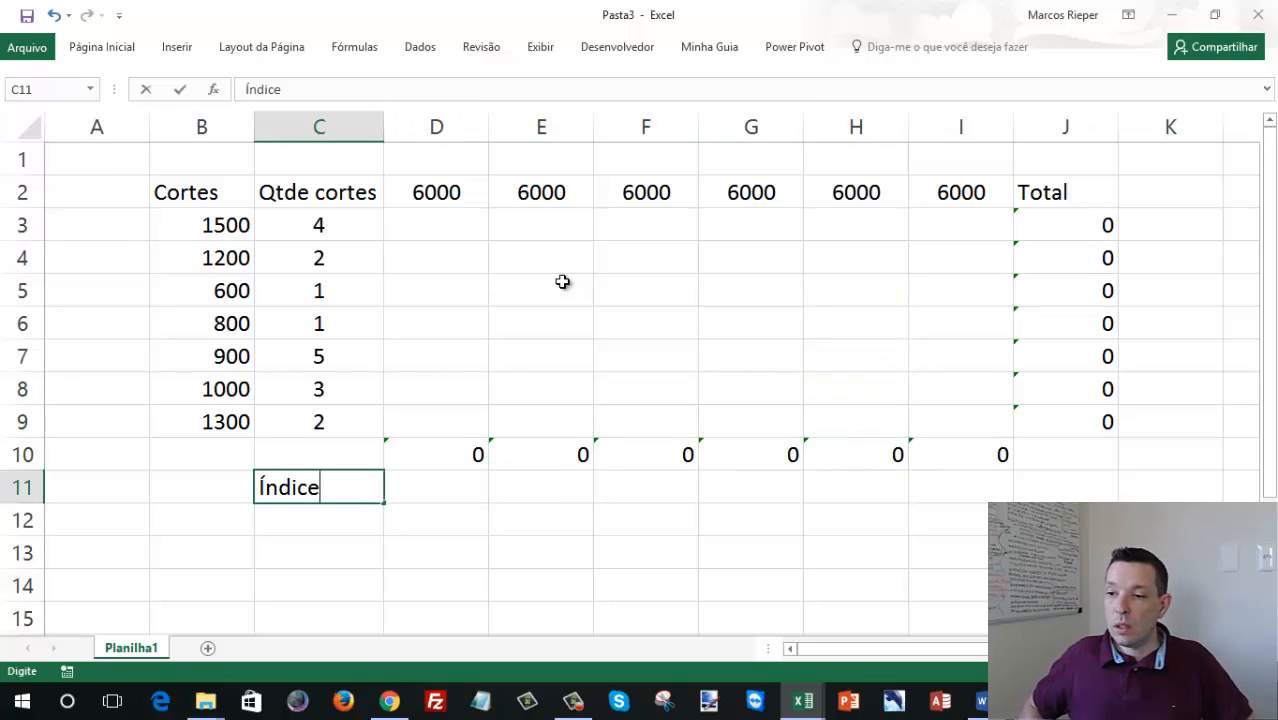
key(Tab)
- Number the six bars 1 to 6 in D11:I11
text(1)
key(Tab)
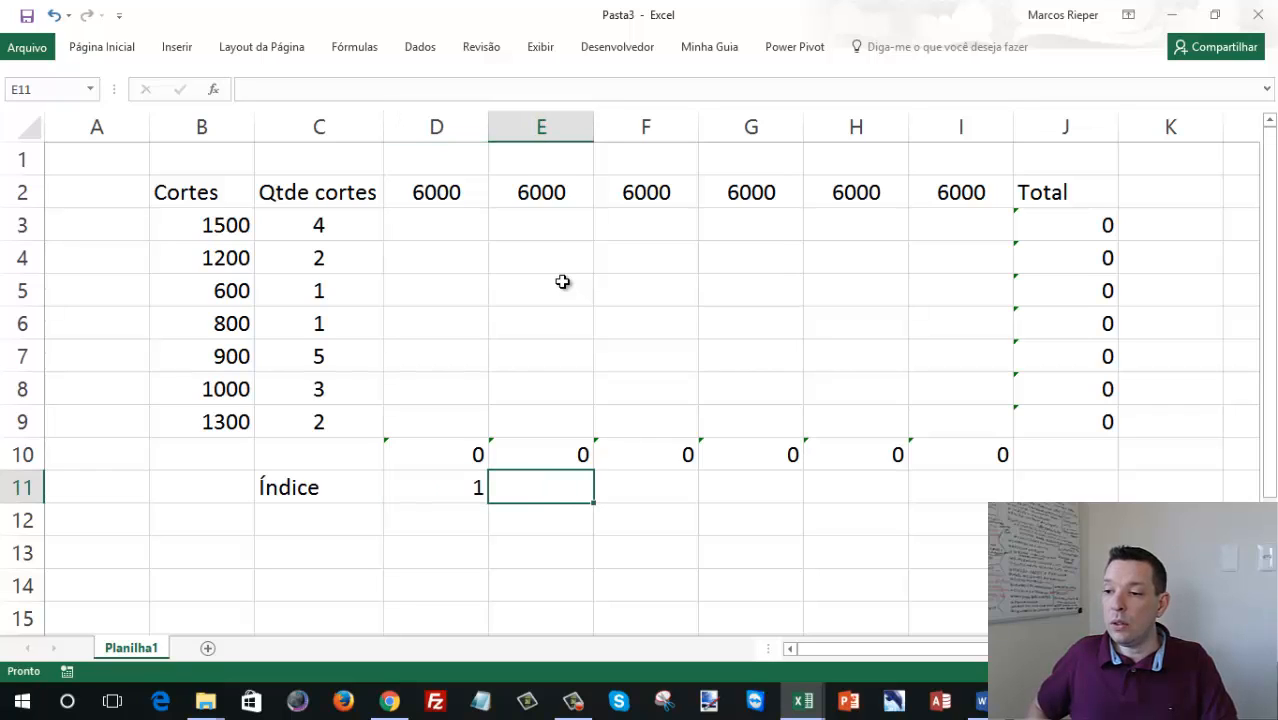
text(2)
key(Tab)
text(3)
key(Tab)
text(4	5)
key(Tab)
text(6)
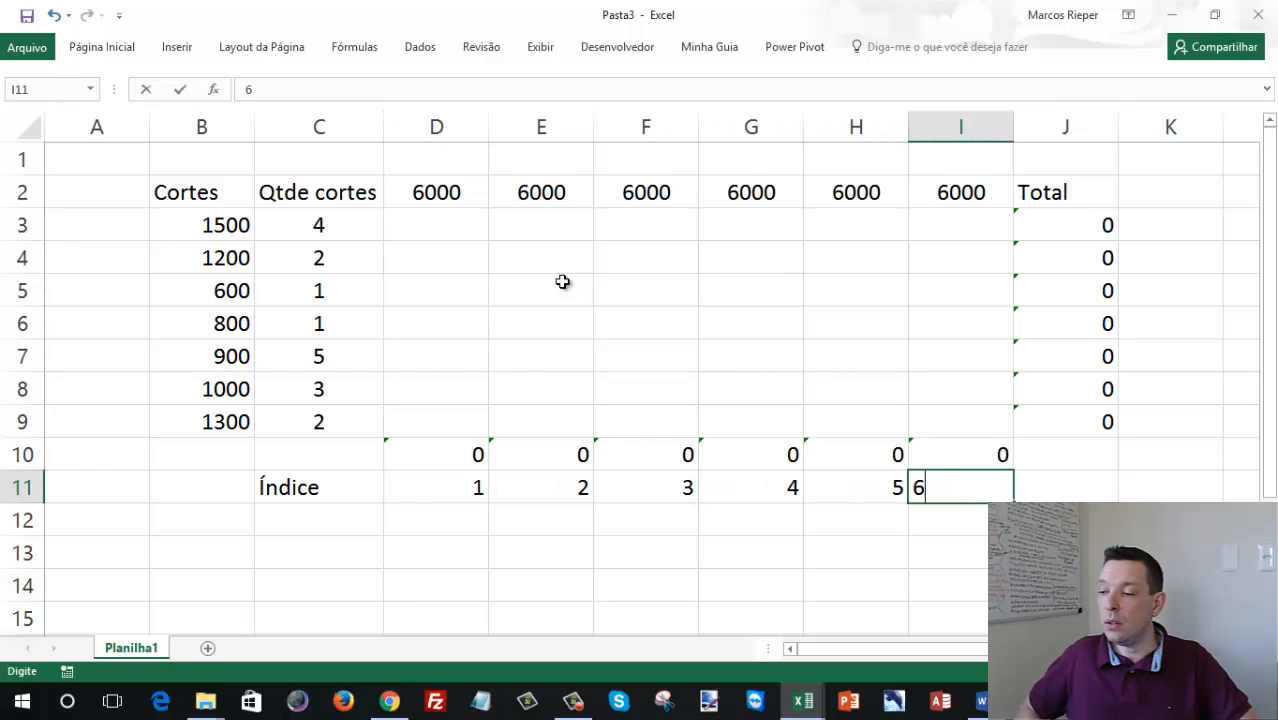
key(Tab)
- Calculate the index-weighted total of used lengths in J10 with =SOMARPRODUTO(D10:I10;D11:I11)
key(Up)
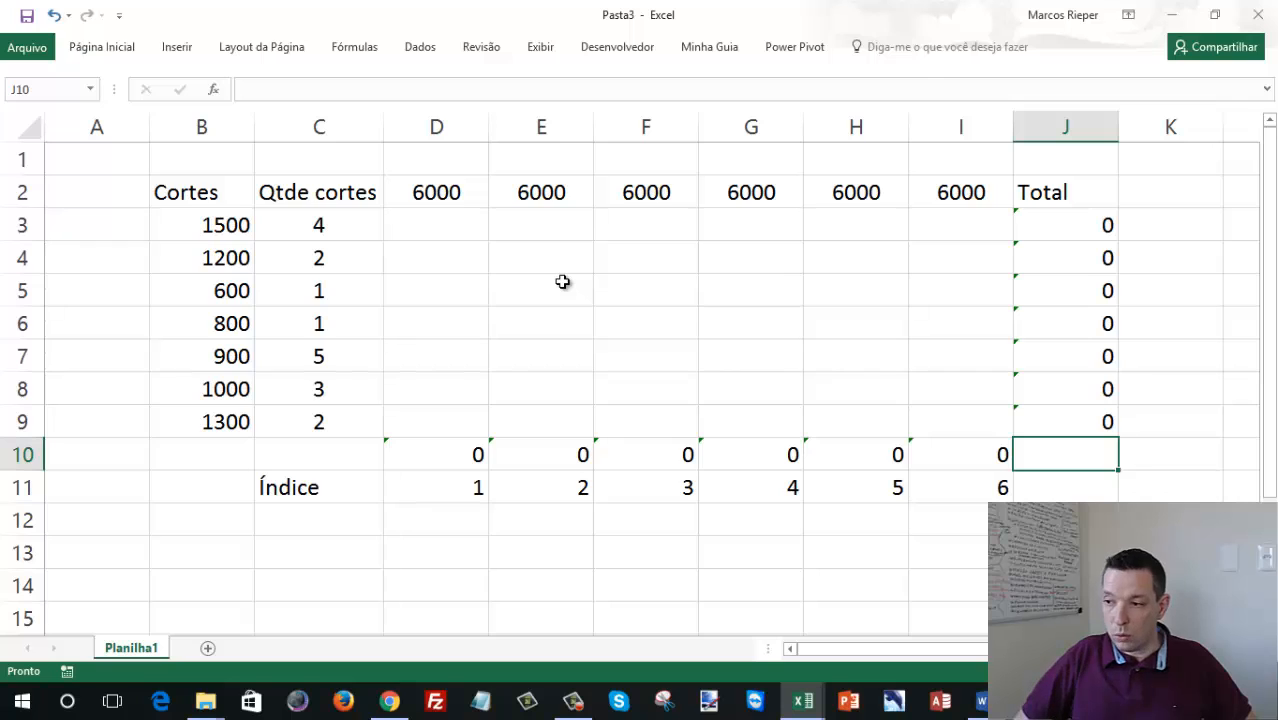
text(=somarp)
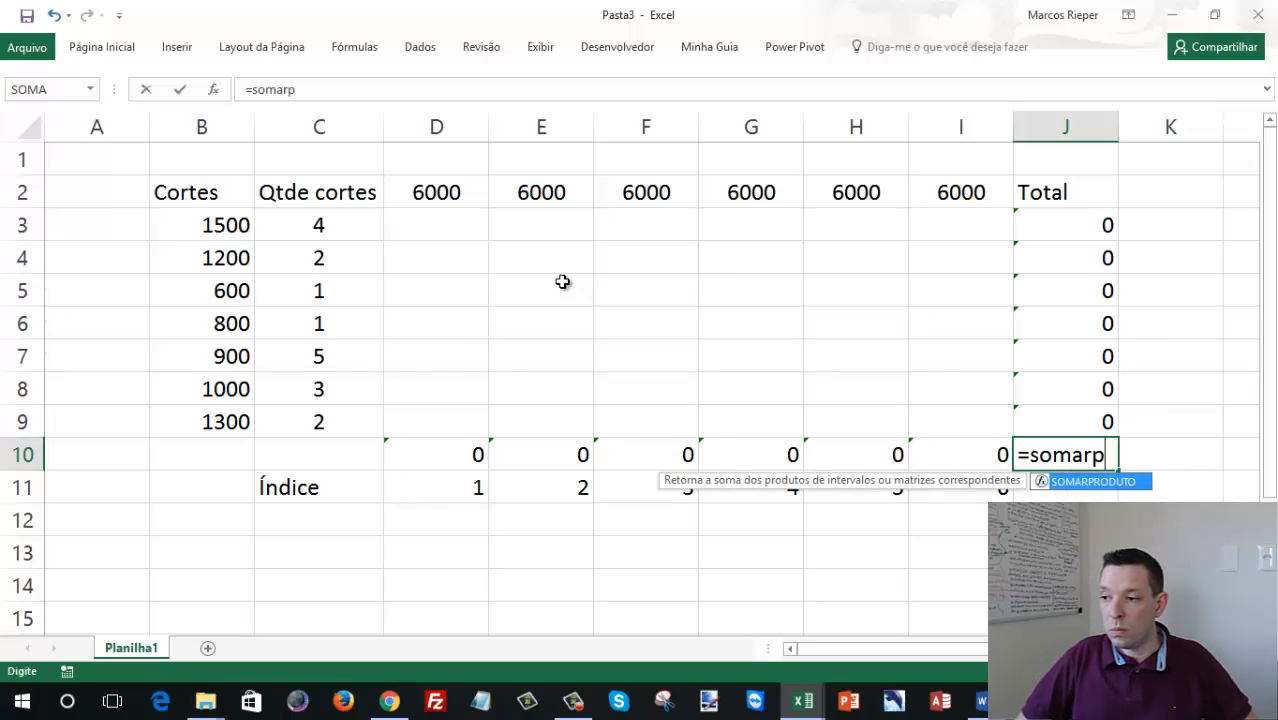
text(roduto()
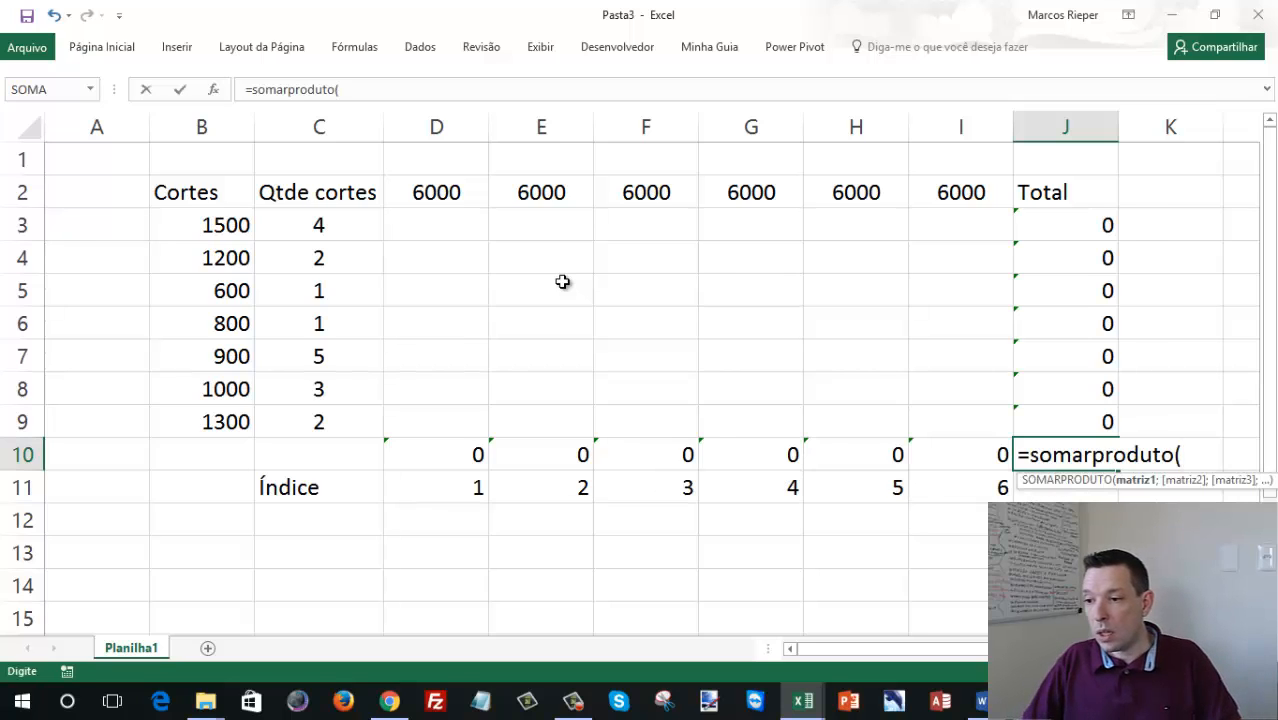
drag(455, 454, 935, 458)
text(;)
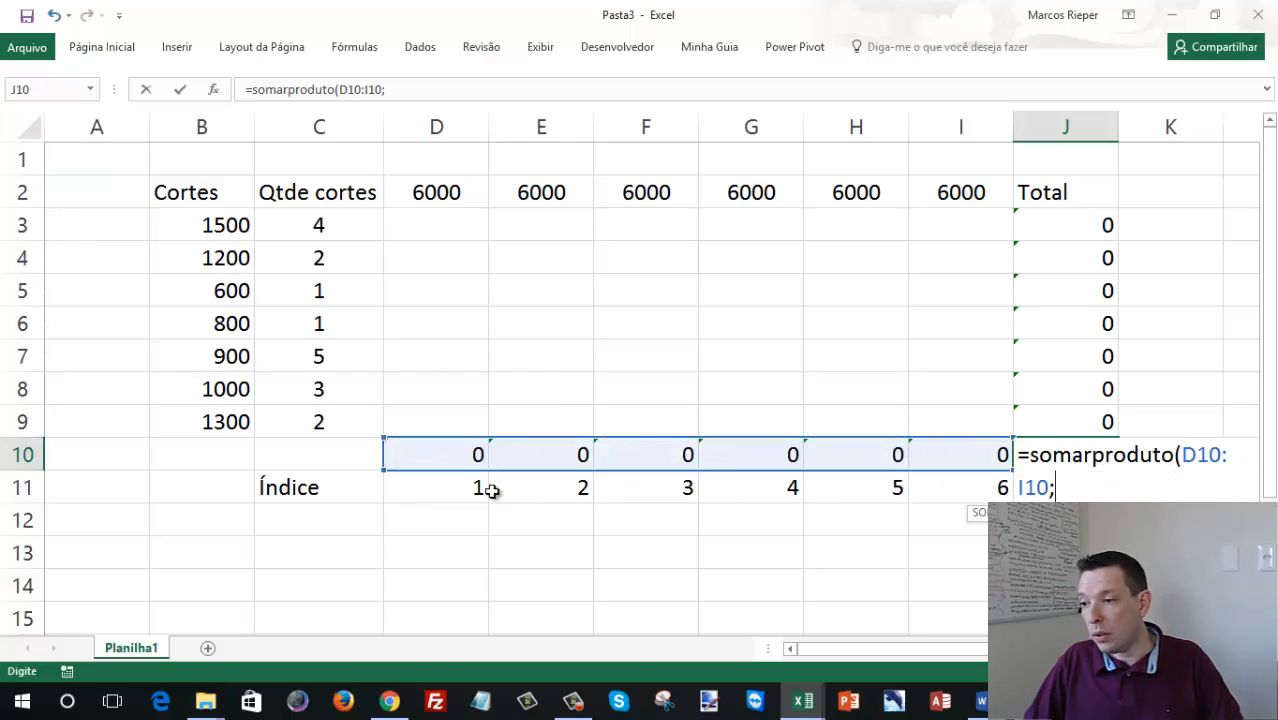
drag(488, 490, 951, 492)
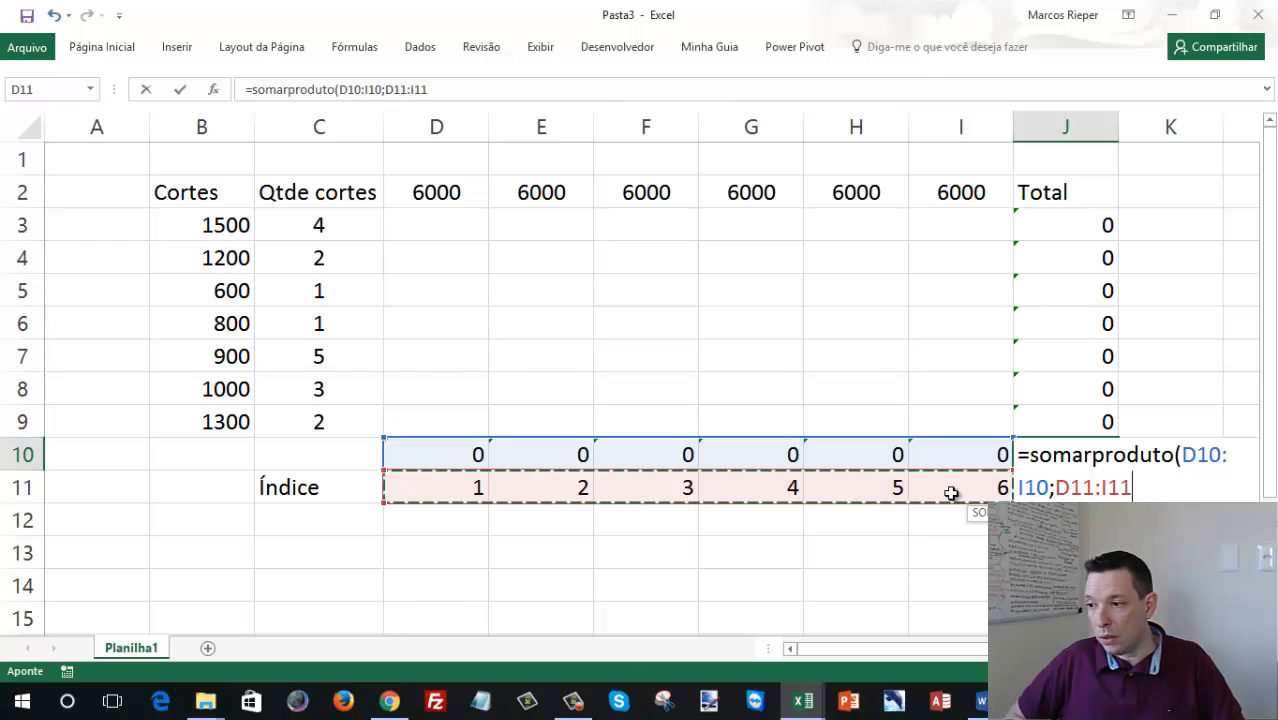
text())
key(Return)
- Test the weighted total by entering 1 for the 1500 cut on the first bar in D3
key(Left)
key(Up)
key(Left)
key(Left)
key(Up)
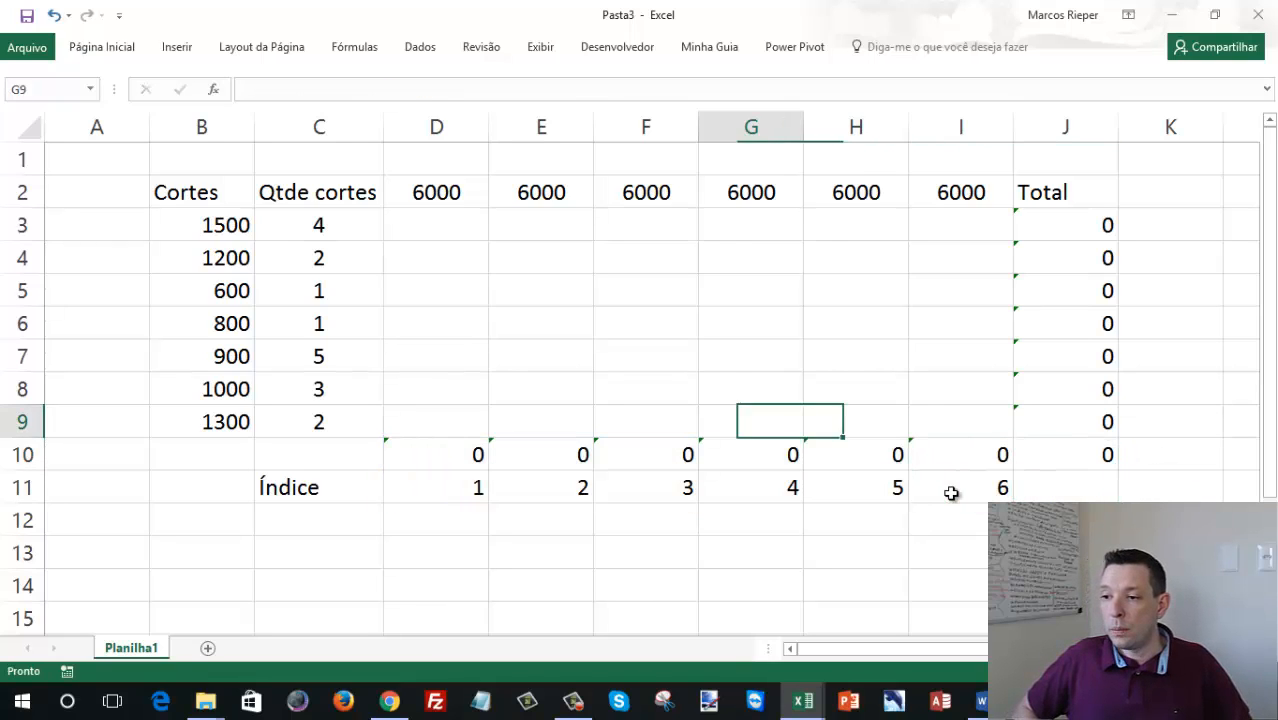
key(Up)
key(Up)
key(Up)
key(Up)
key(Left)
key(Left)
key(Left)
key(Up)
key(Up)
key(Up)
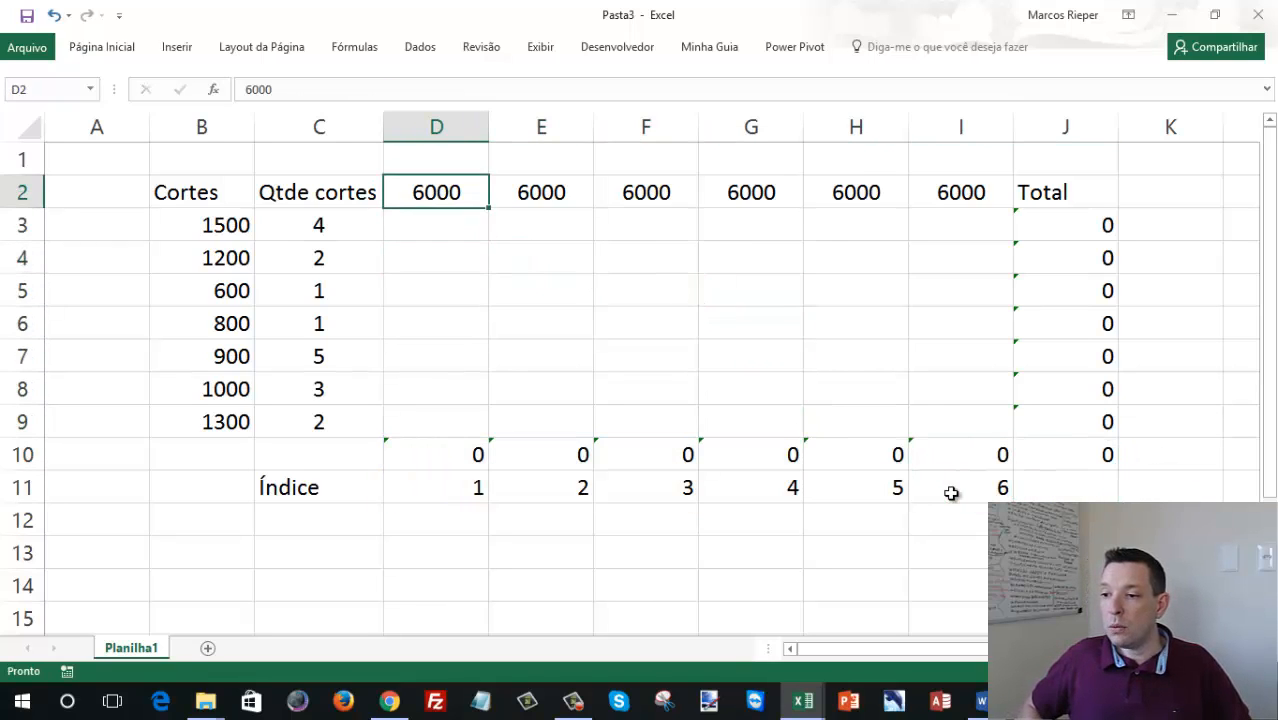
key(Down)
text(1)
key(Return)
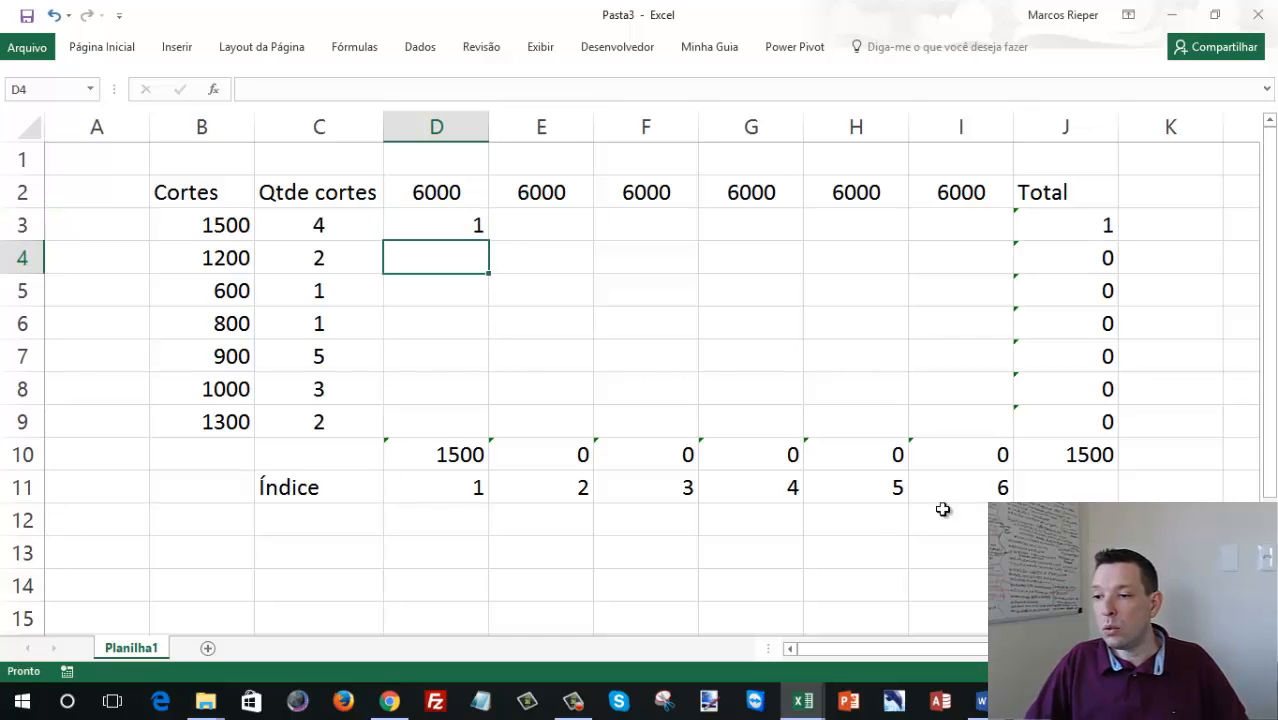
click(1067, 458)
click(456, 487)
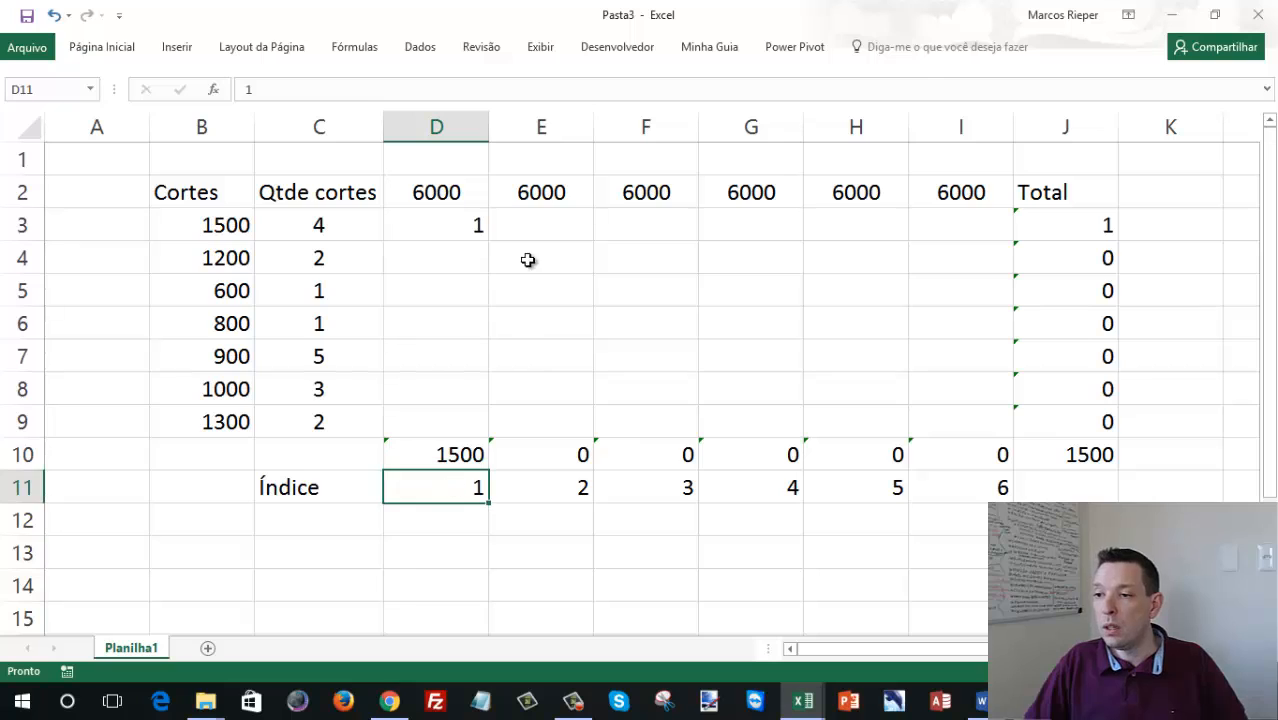
- Move the test cut to the second bar by clearing D3 and entering 1 in E3, and check the J10 formula
click(540, 230)
key(Left)
key(Delete)
key(Right)
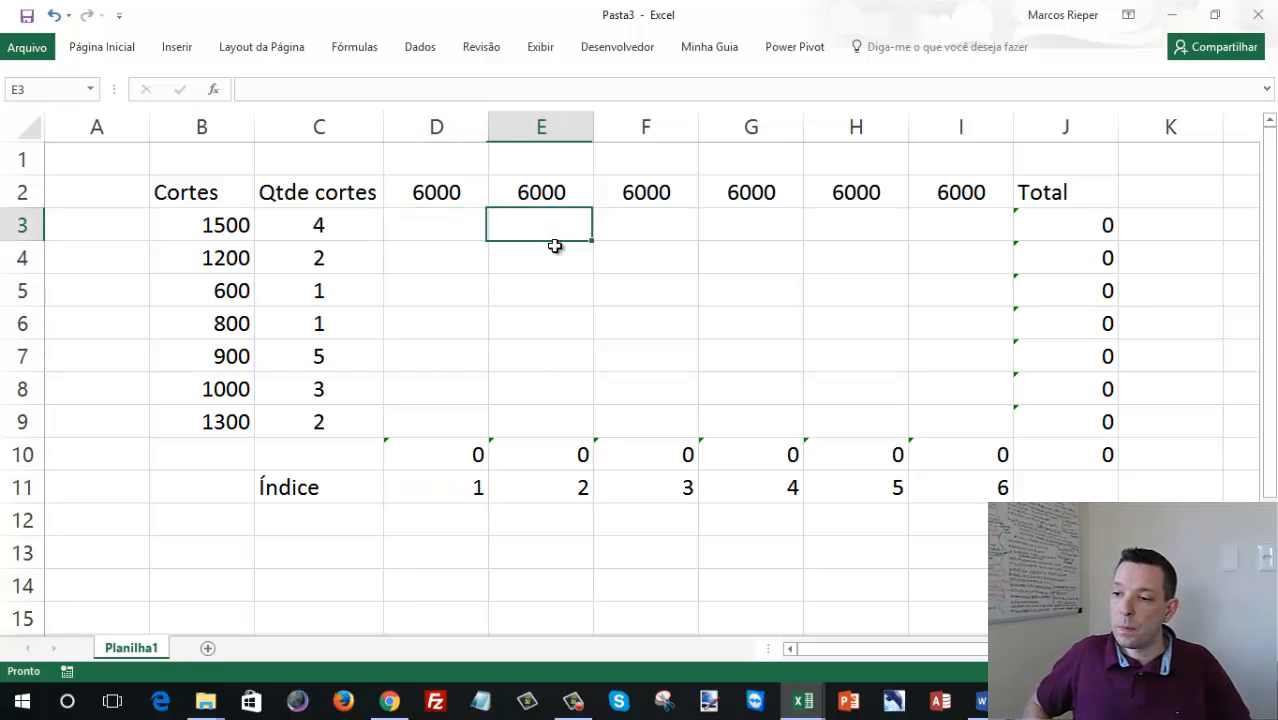
text(1)
key(Return)
click(550, 452)
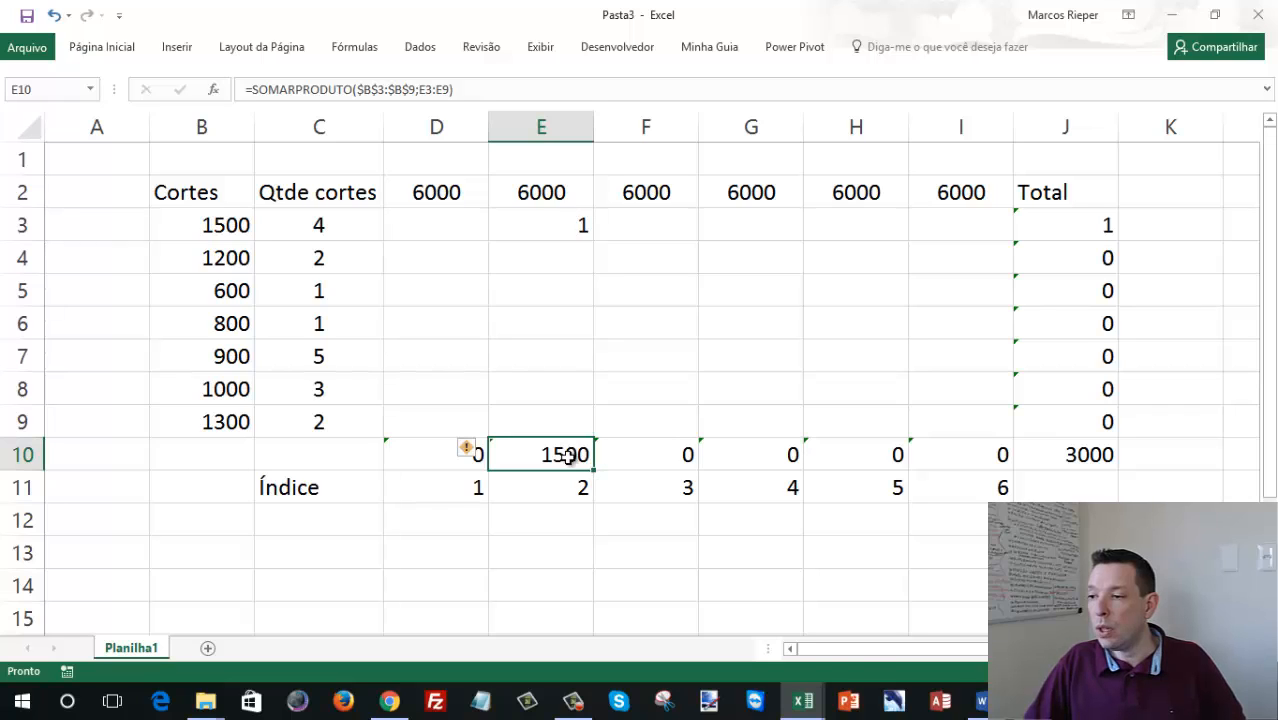
click(1087, 452)
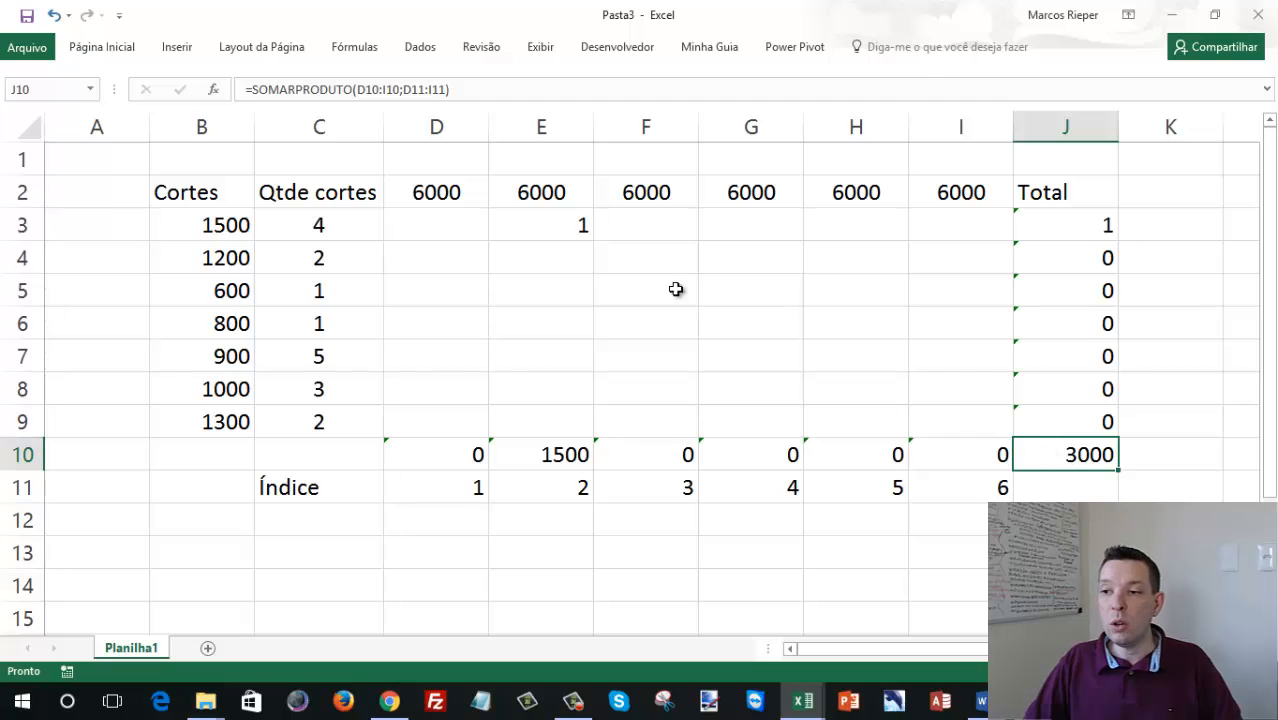
- Return the test cut to the first bar by entering 1 in D3 and clearing E3
click(461, 227)
text(1)
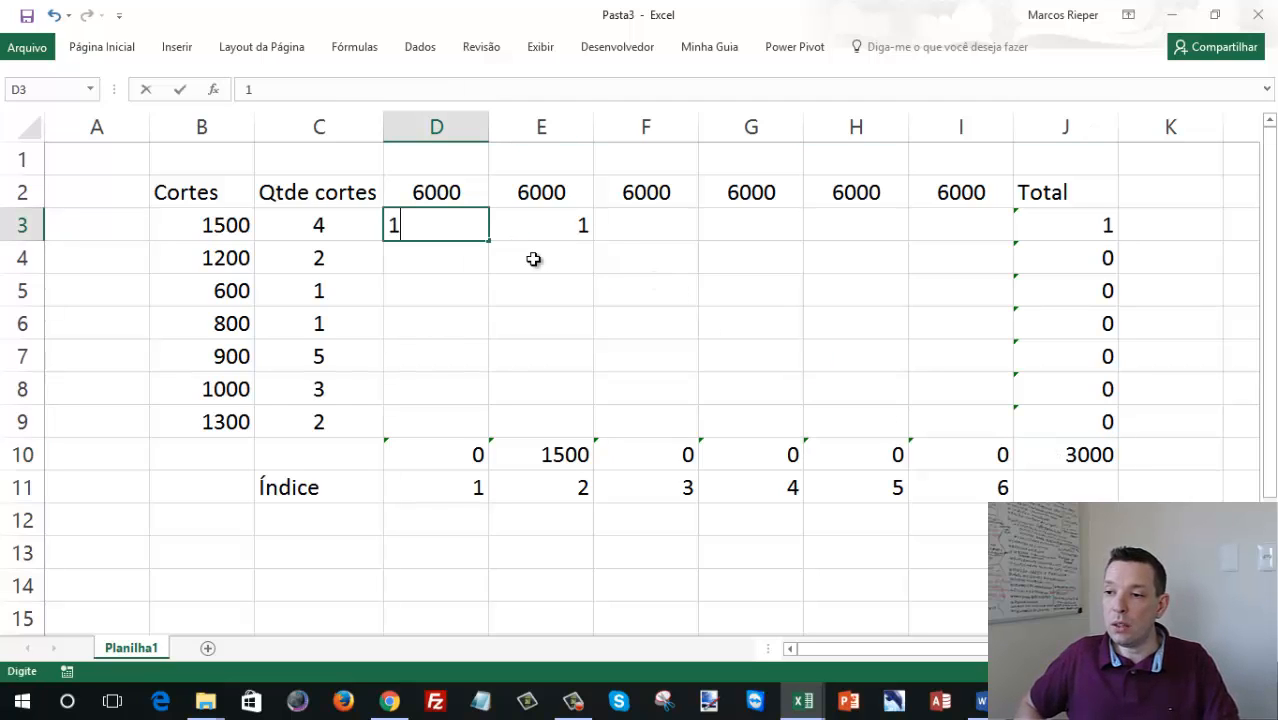
key(Right)
key(Delete)
key(Left)
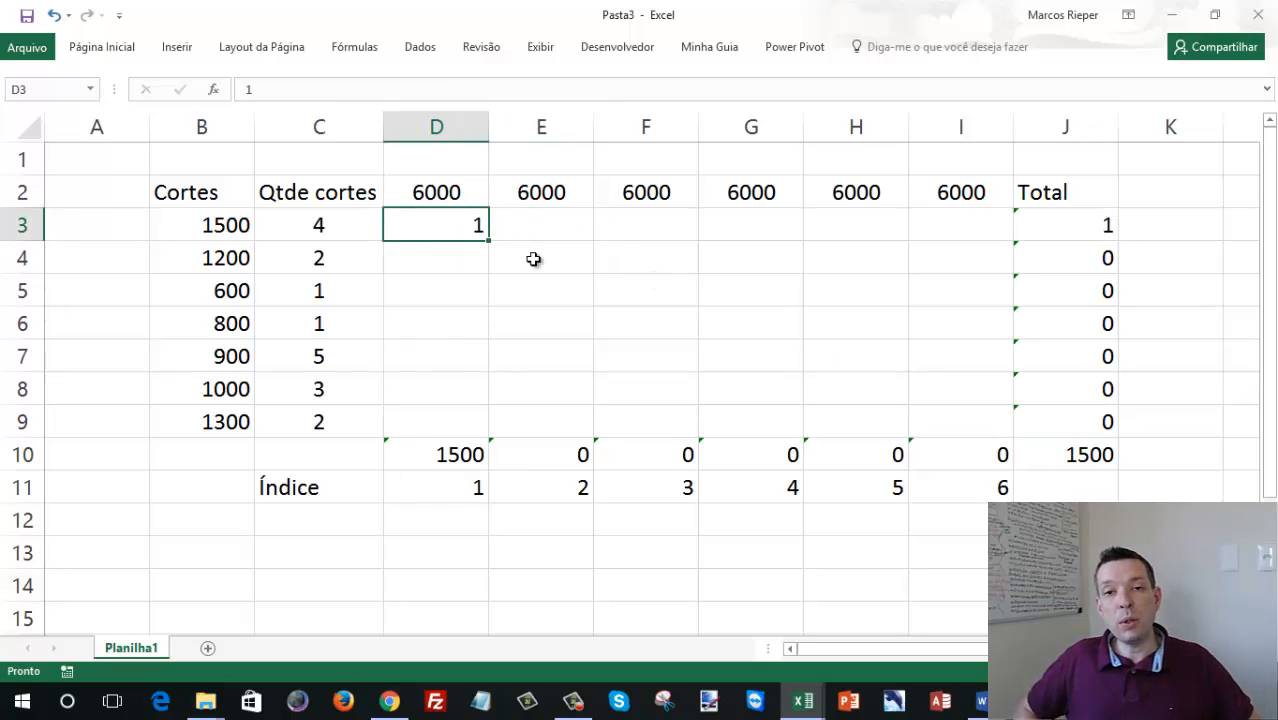
- Examine the planned-quantity cells bar by bar and the weighted total formula in J10
key(shift+Down)
key(shift+Down)
key(shift+Down)
key(shift+Down)
key(shift+Down)
key(shift+Down)
key(Right)
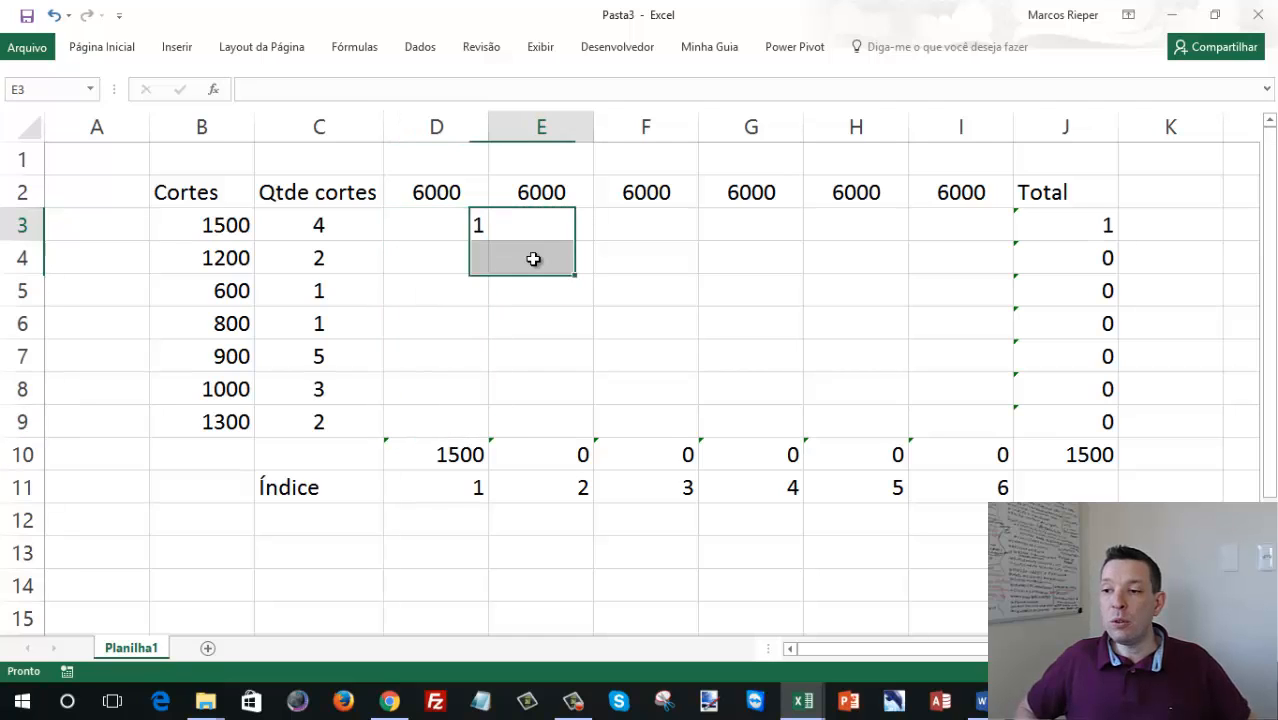
key(shift+Down)
key(shift+Down)
key(shift+Down)
key(shift+Down)
key(shift+Down)
key(shift+Down)
key(Right)
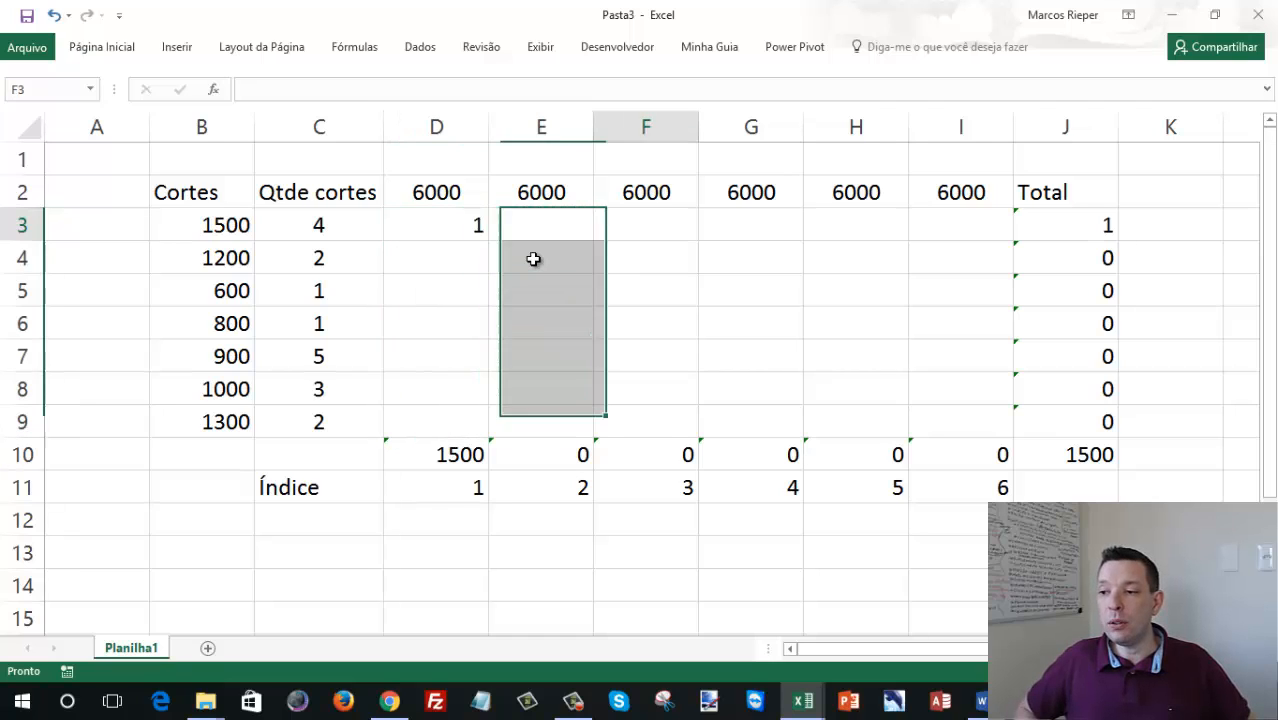
key(shift+Down)
key(shift+Down)
key(Right)
key(shift+Right)
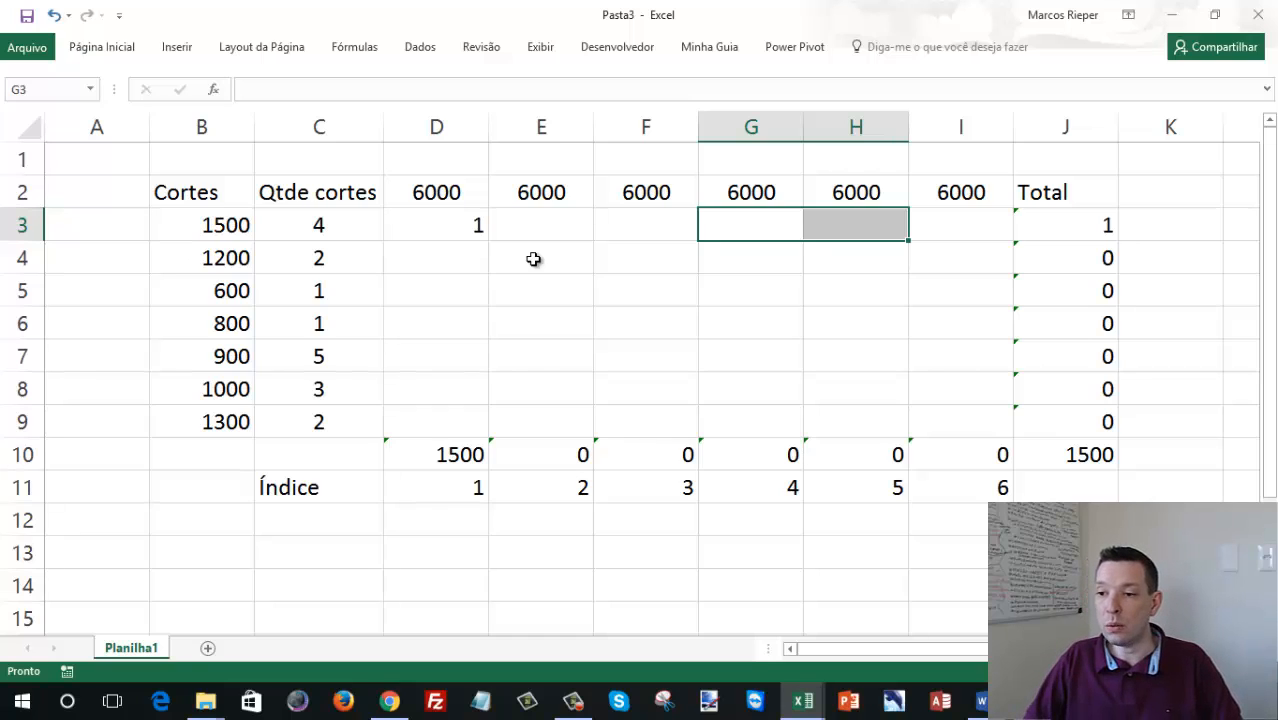
click(1083, 454)
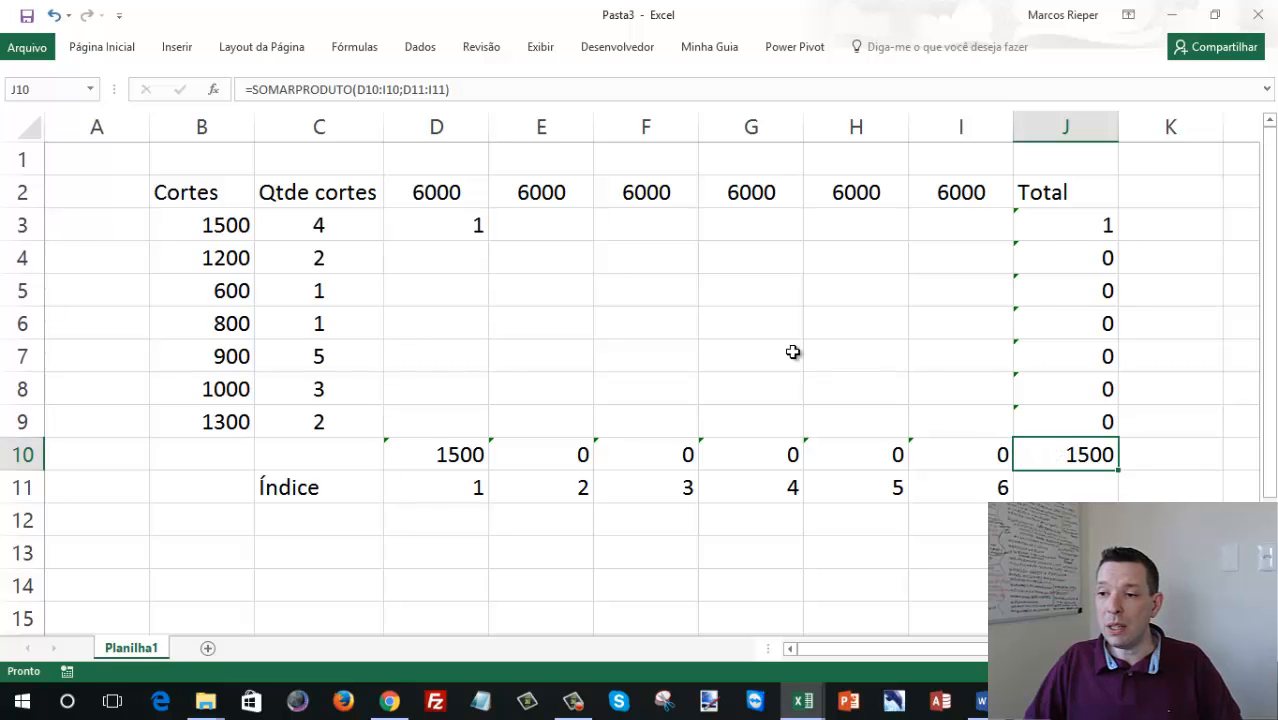
- Start a conditional formatting rule on D3:I9 for cells whose value is equal to 0
drag(450, 224, 938, 402)
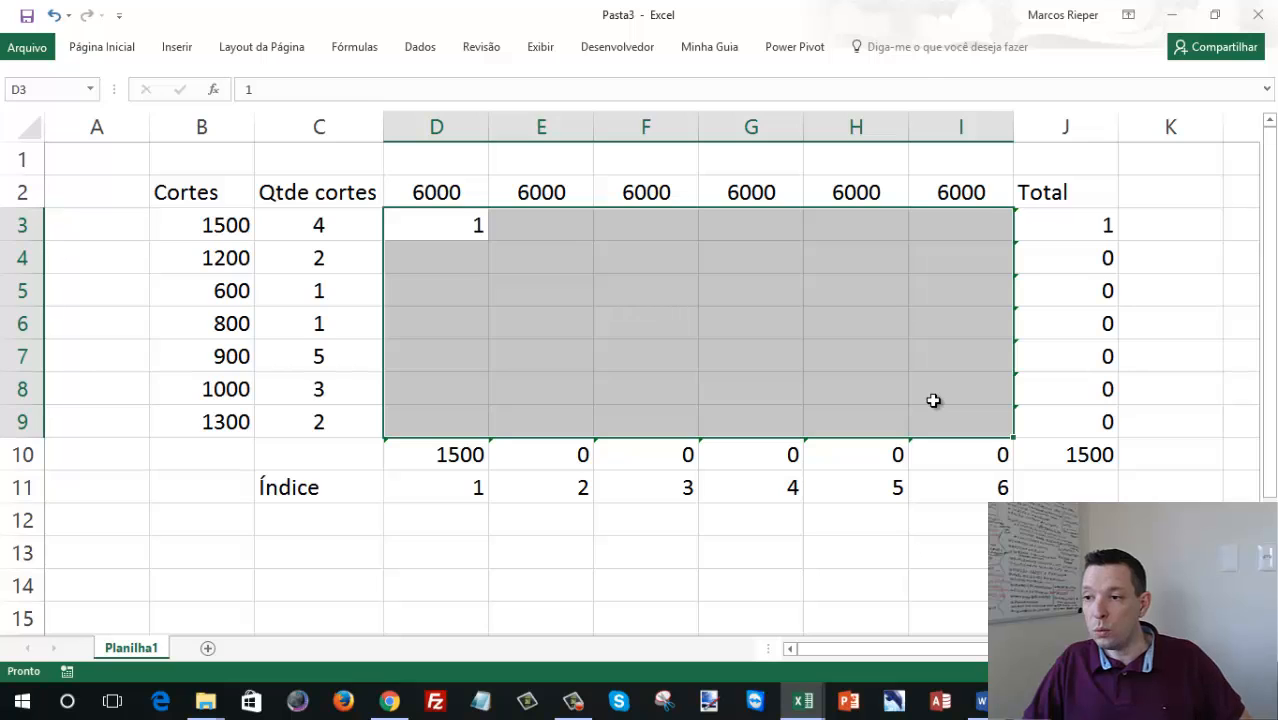
key(ctrl+1)
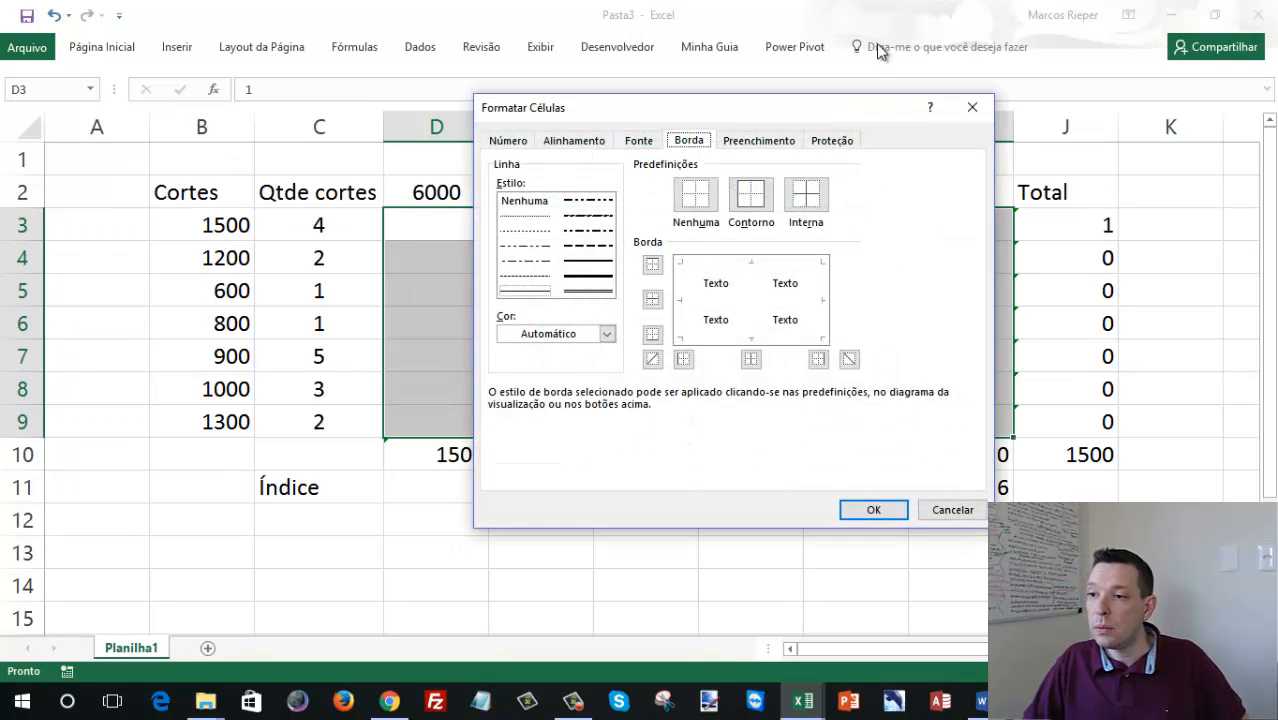
key(Escape)
click(106, 47)
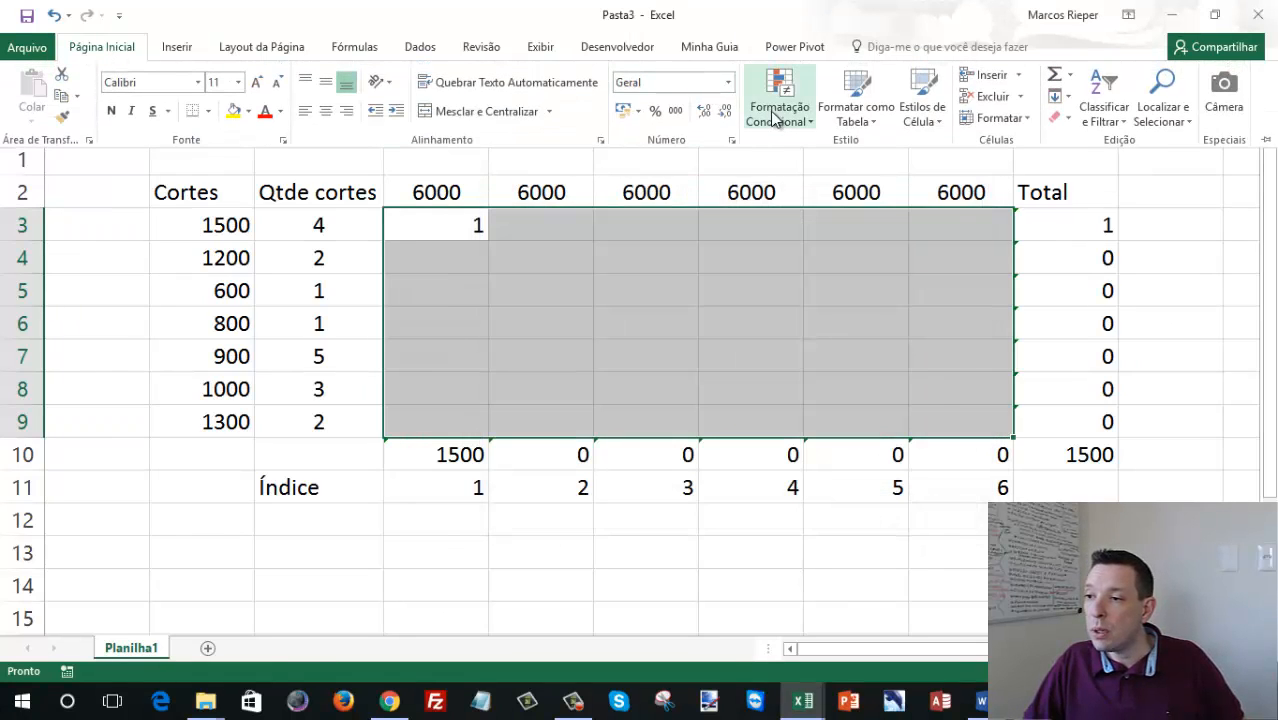
click(778, 68)
click(828, 347)
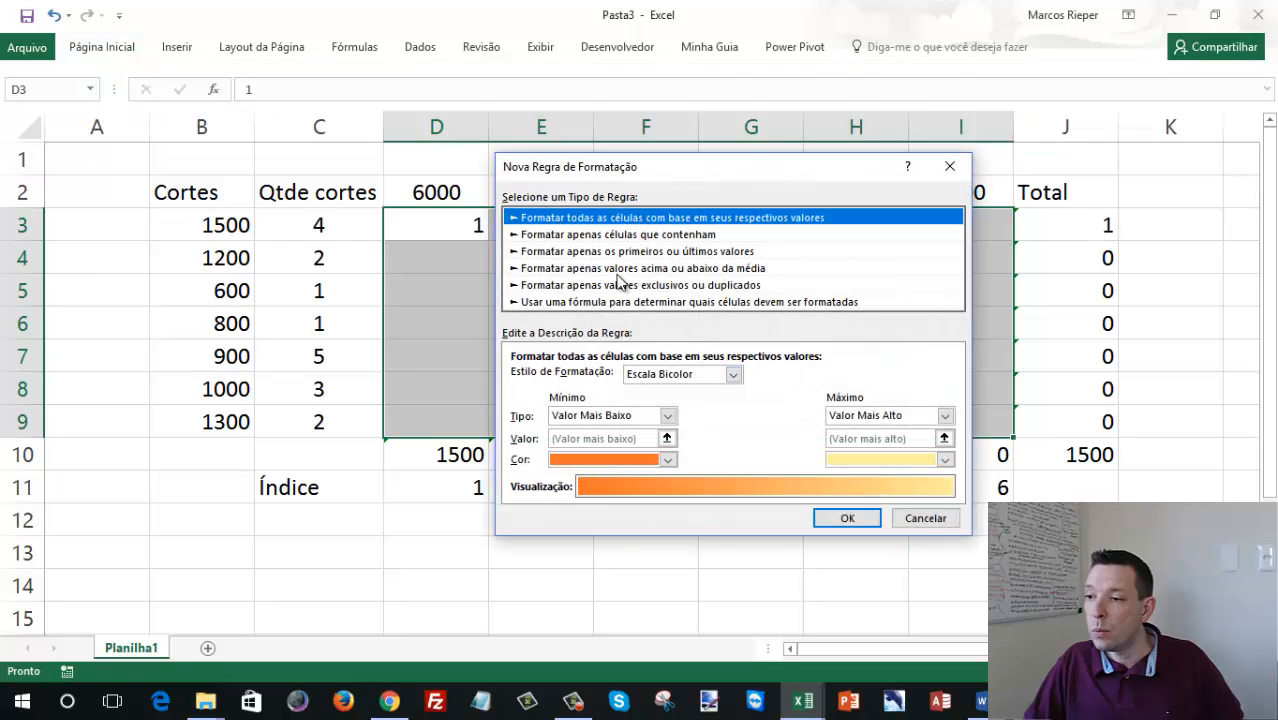
click(646, 236)
click(665, 378)
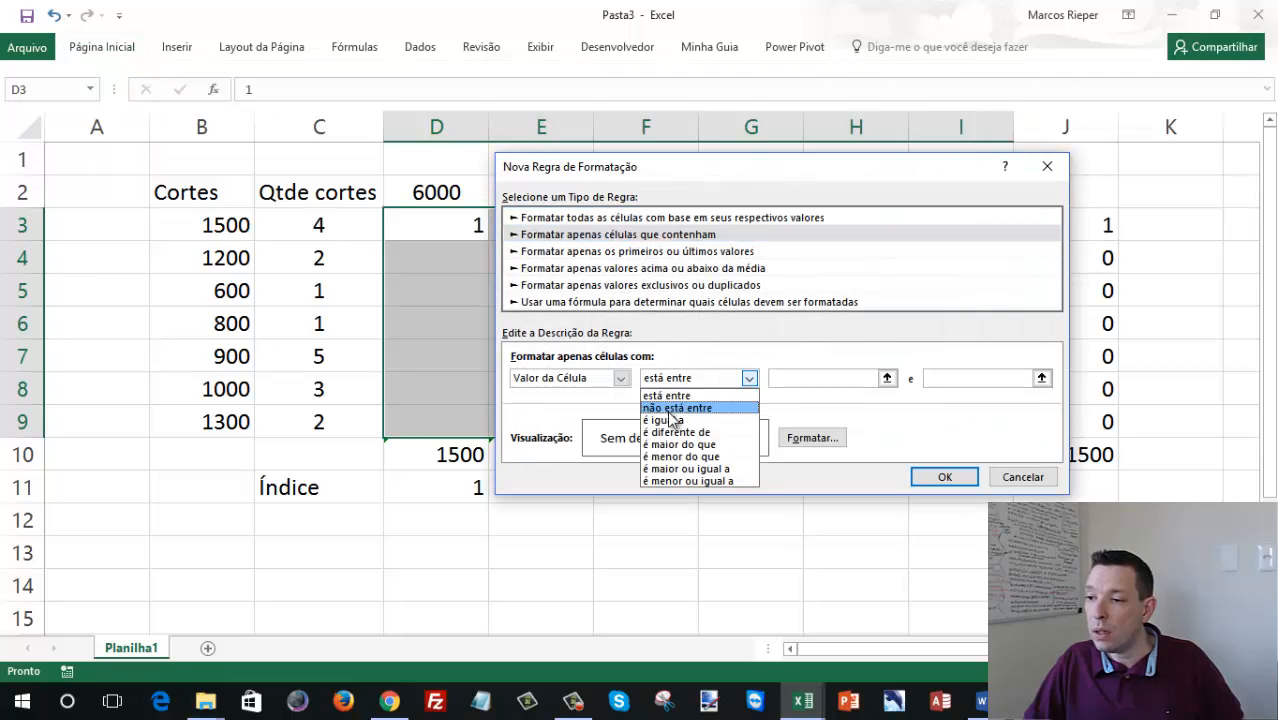
click(680, 422)
click(826, 378)
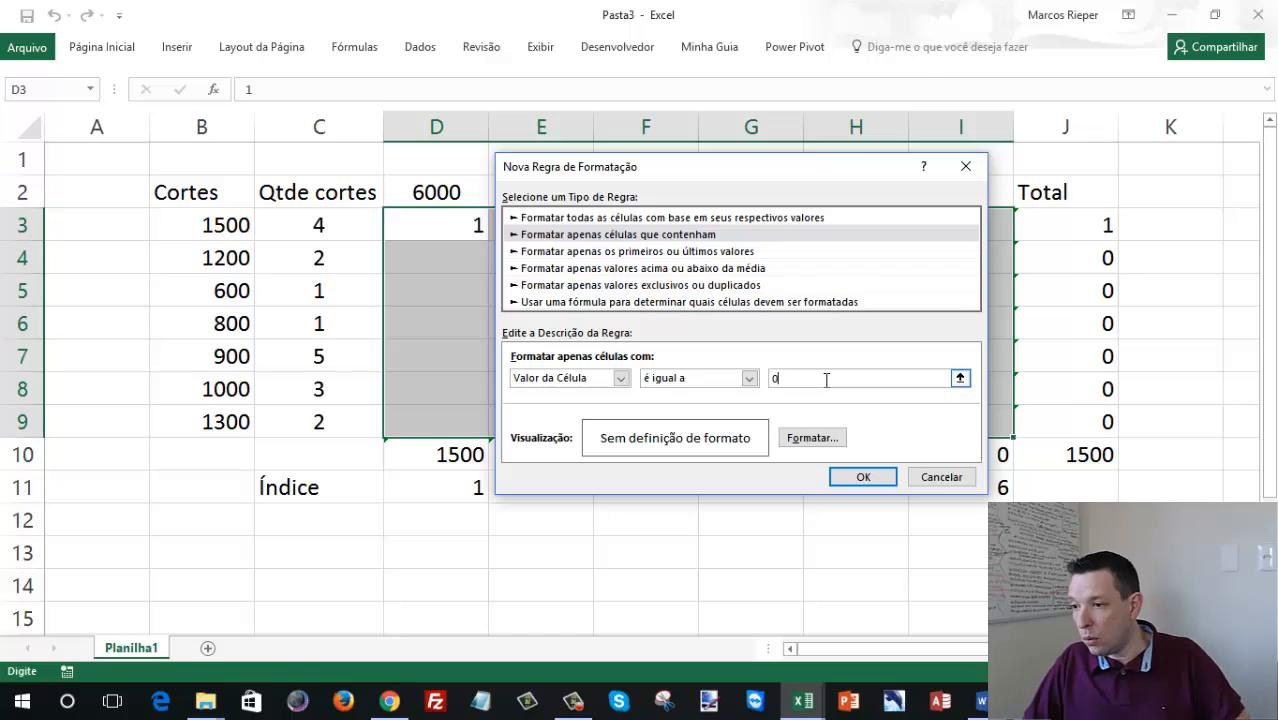
- Give the zero-value rule the custom number format ;;; and apply it
click(820, 438)
click(550, 300)
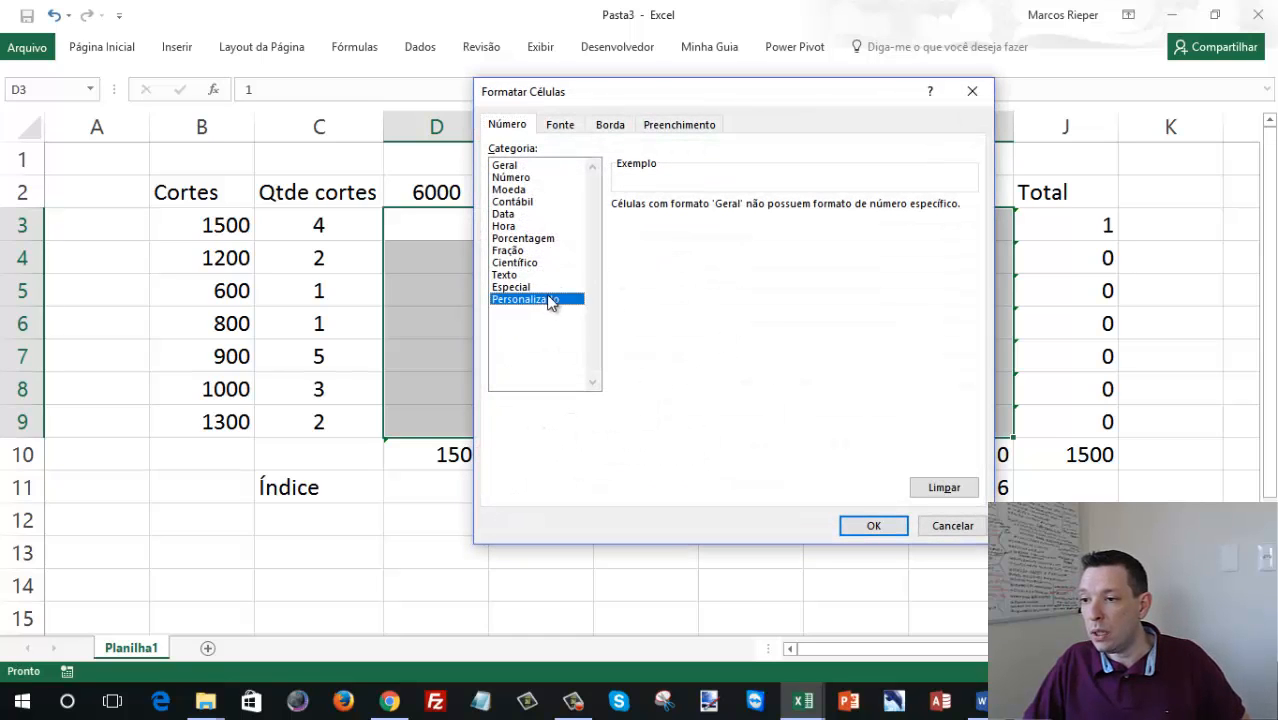
text(;;;)
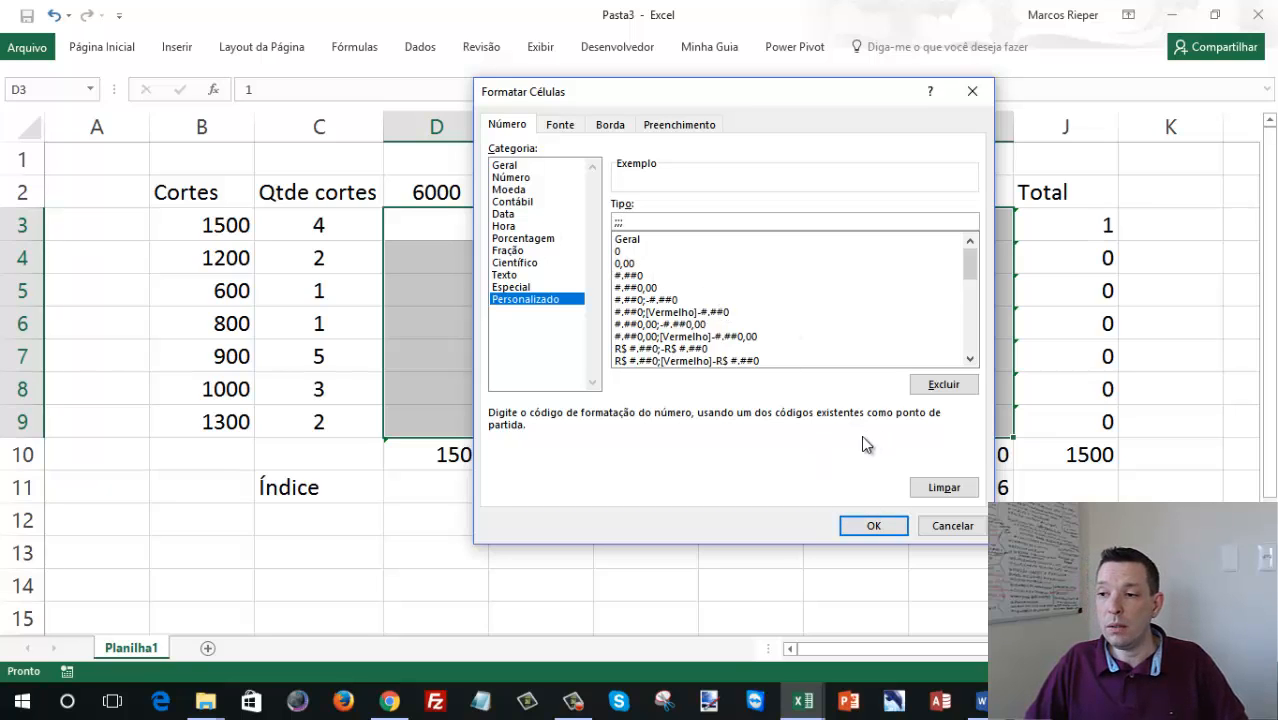
click(893, 522)
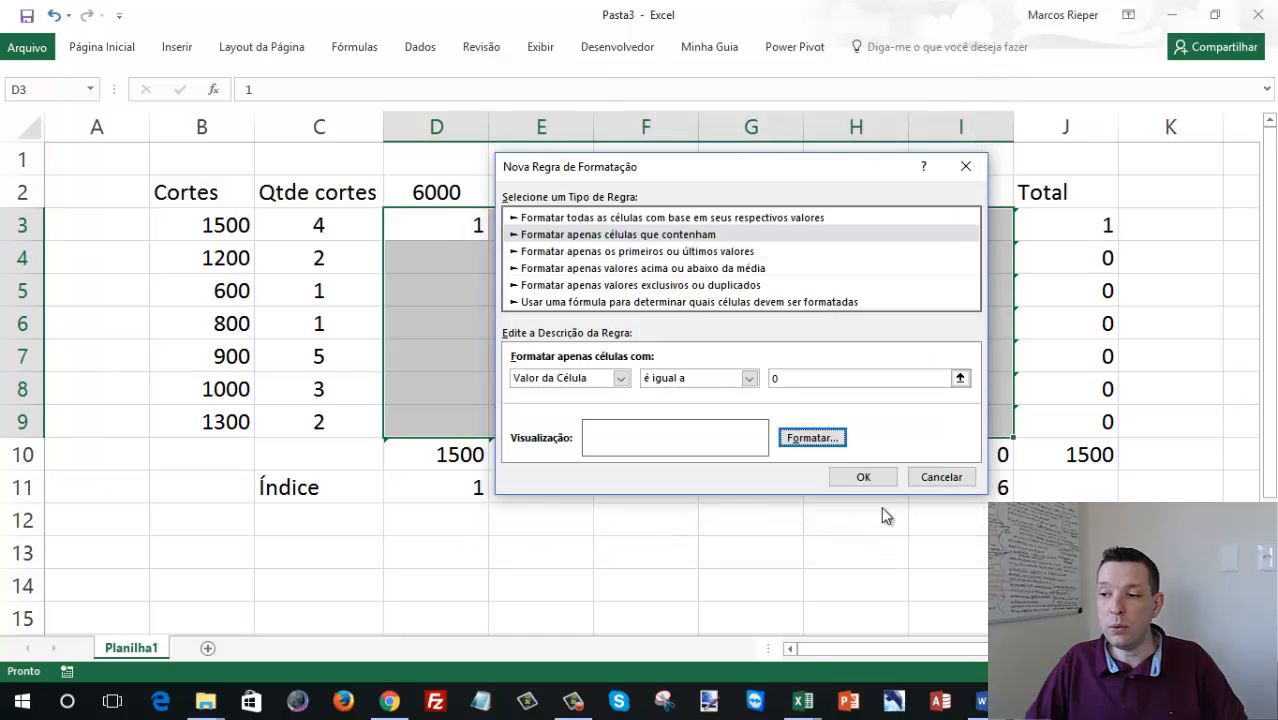
click(884, 485)
- Test the zero-hiding rule by entering 1 and 0 in E3, and clear the cell
click(556, 225)
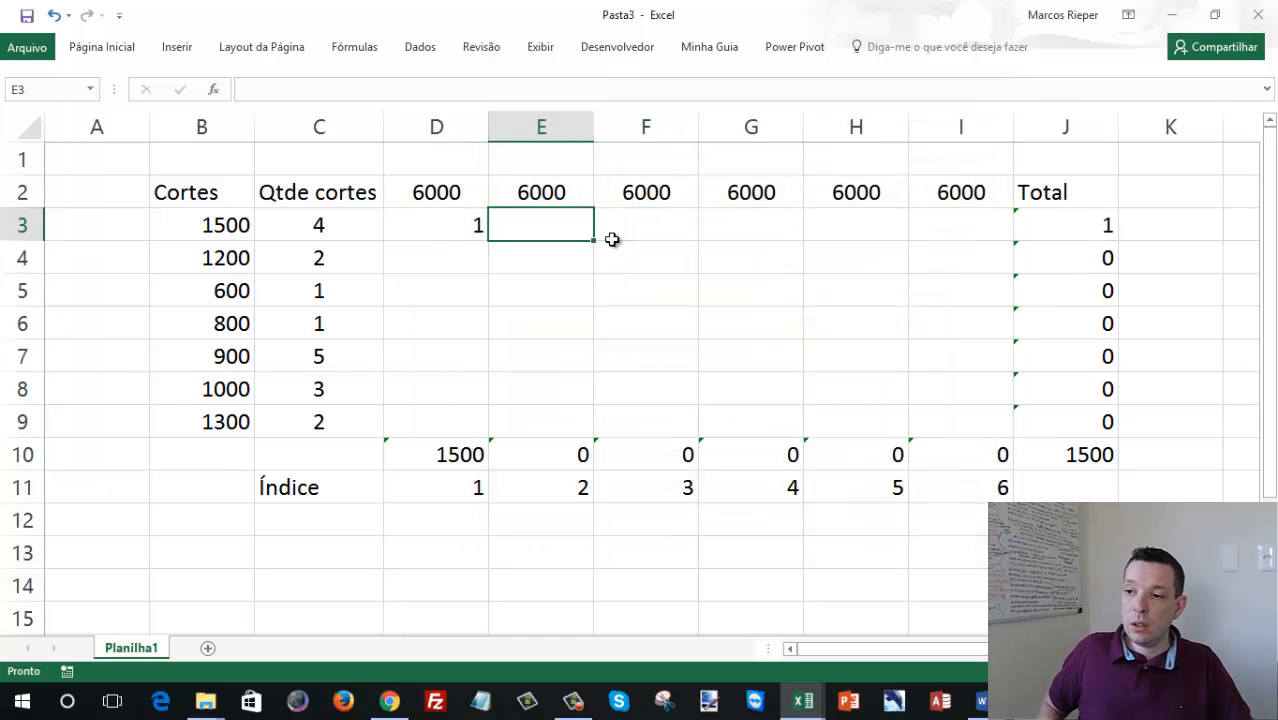
text(1)
key(Return)
key(Up)
text(0)
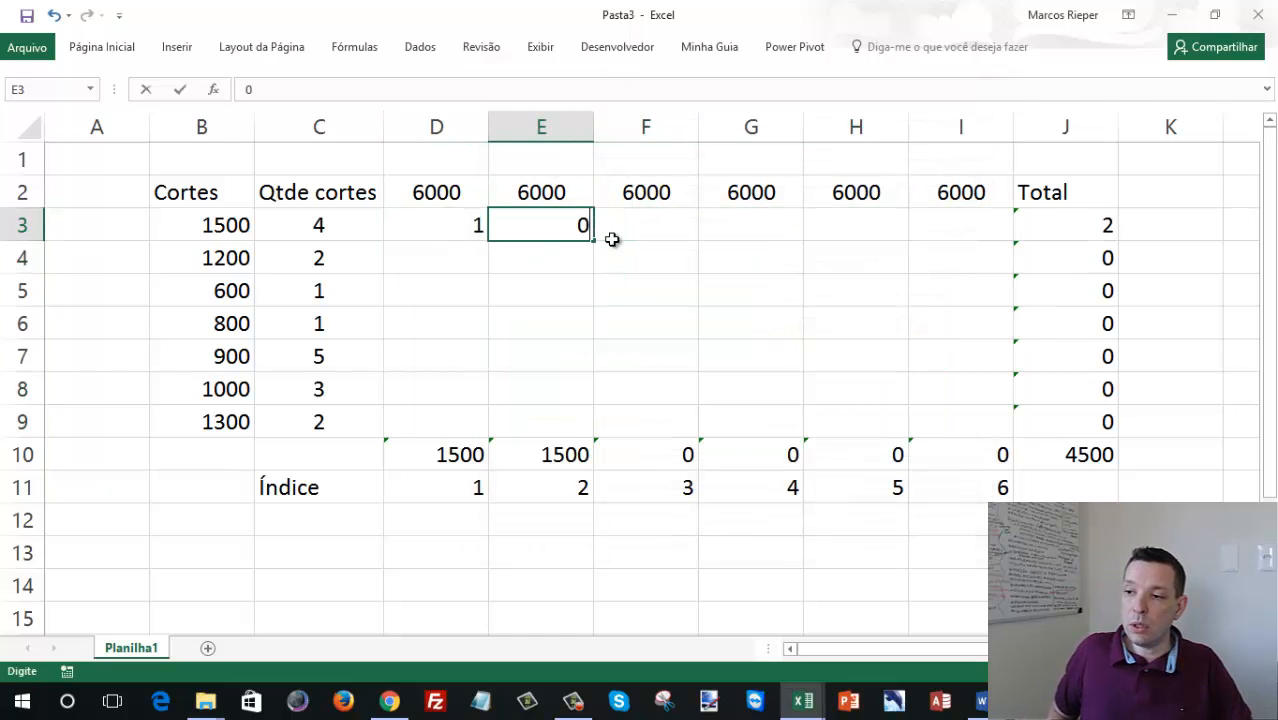
key(Return)
key(Up)
key(Delete)
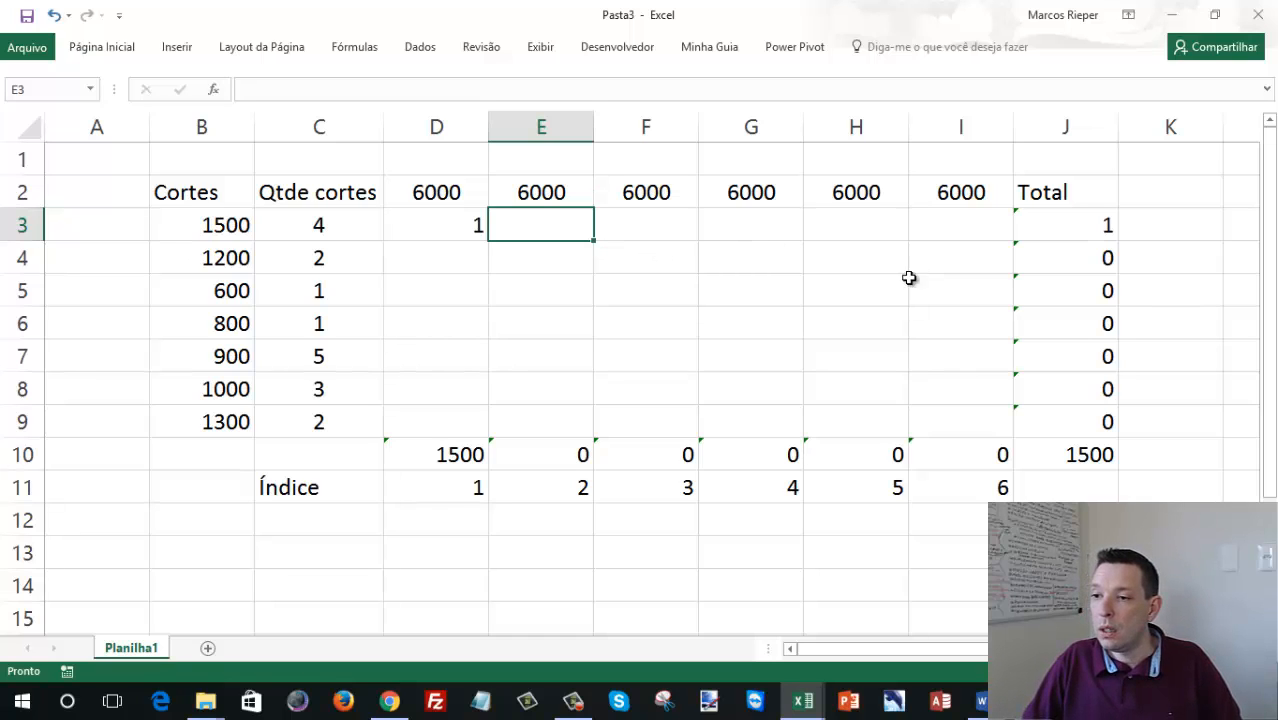
- Clear the test quantity in D3 and fill the total cell J10 with light grey
click(460, 222)
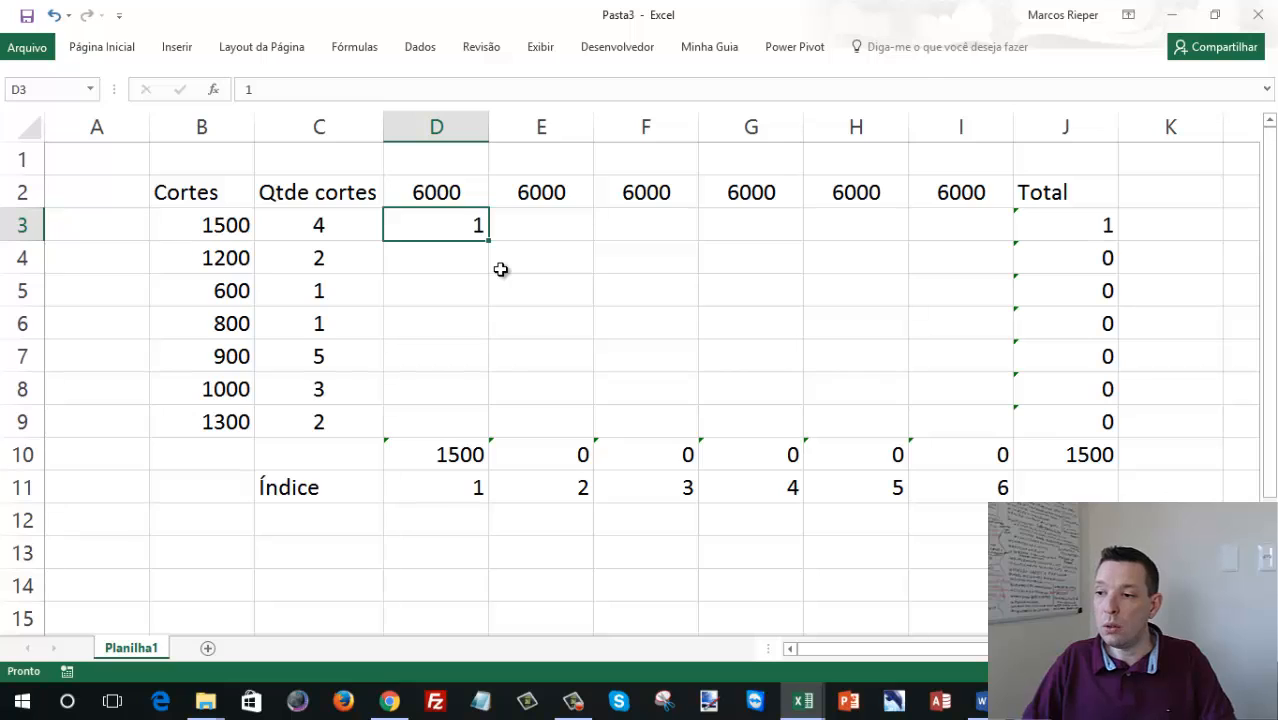
key(Delete)
click(1065, 455)
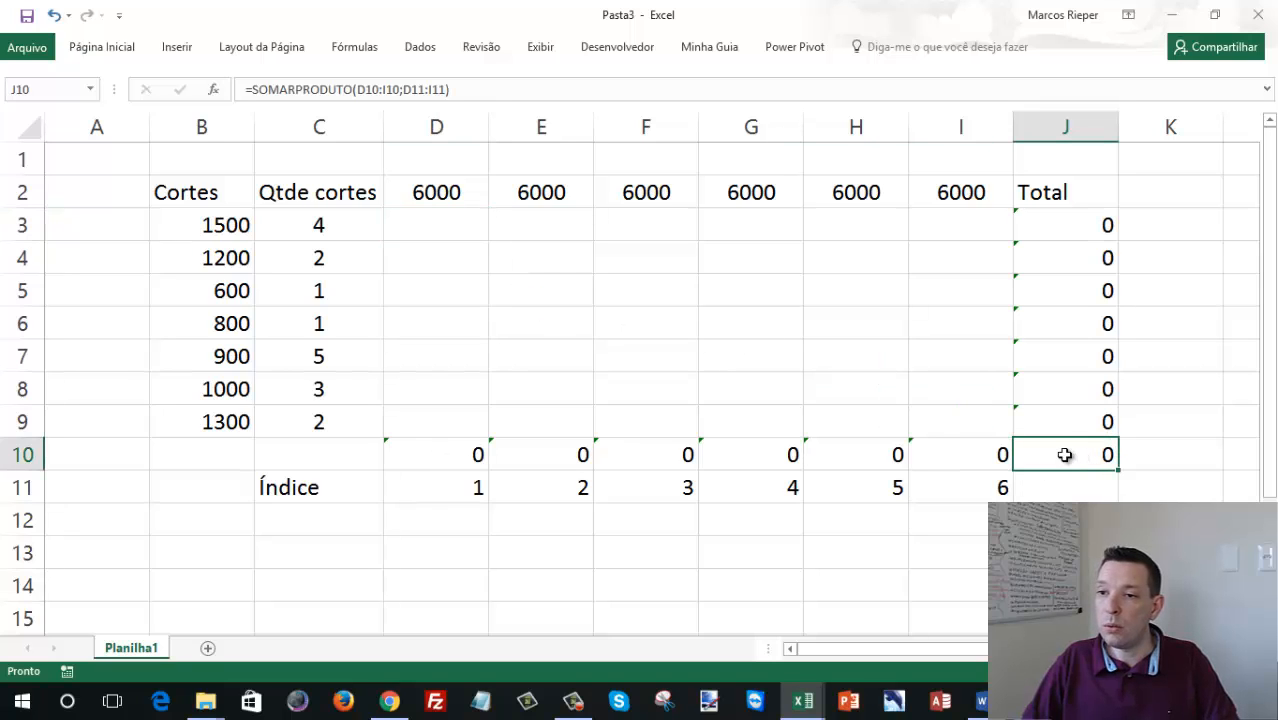
click(128, 48)
click(248, 111)
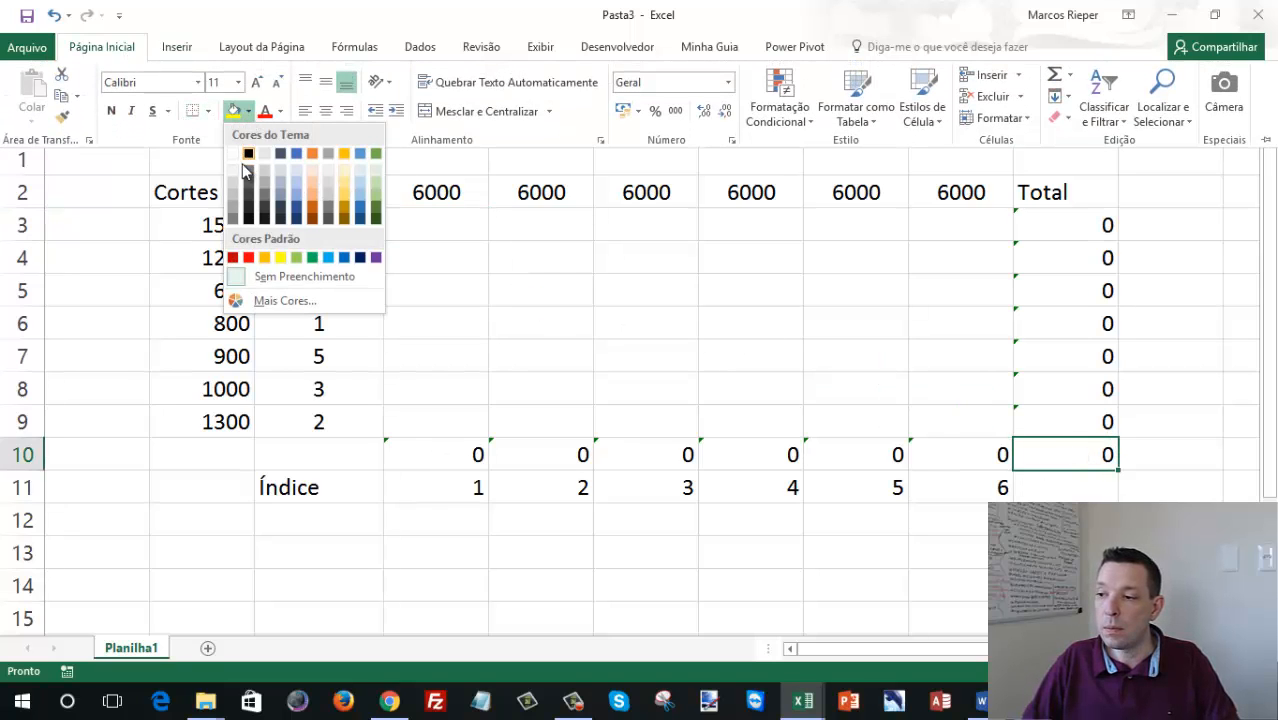
click(245, 182)
- Fill the cut lengths and quantities in B3:C9 with the same light grey
click(225, 228)
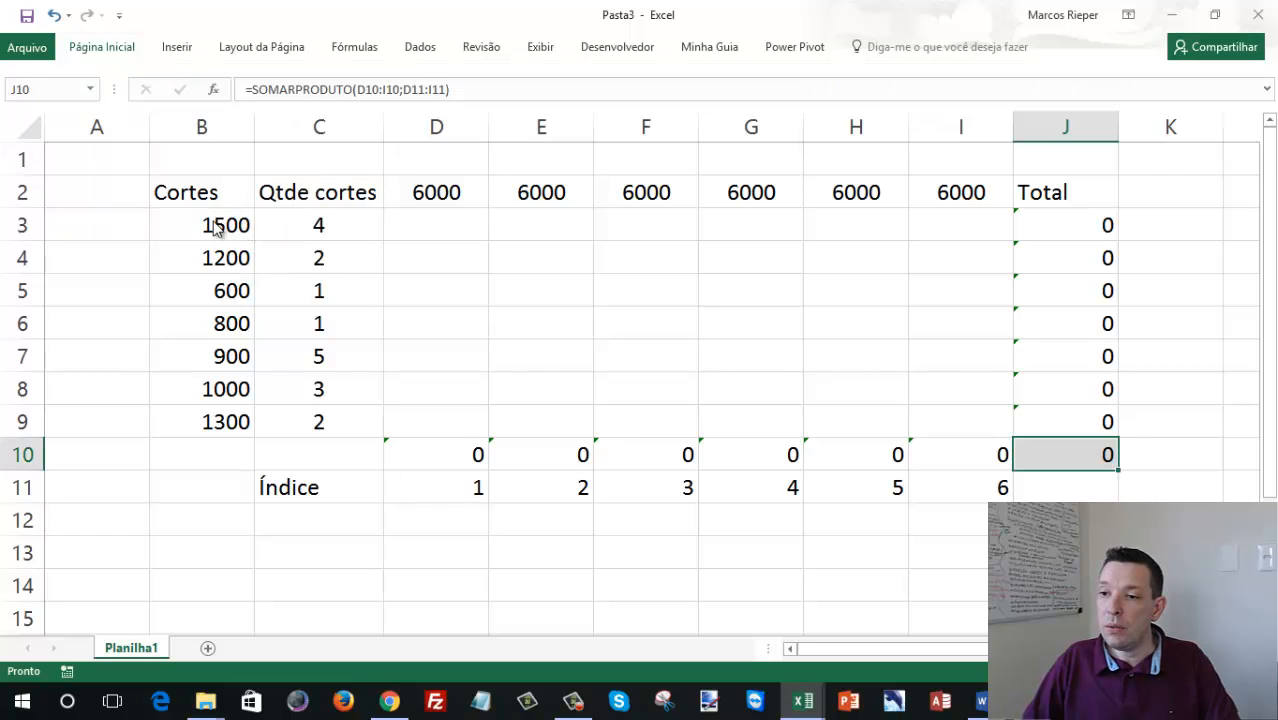
drag(222, 228, 280, 420)
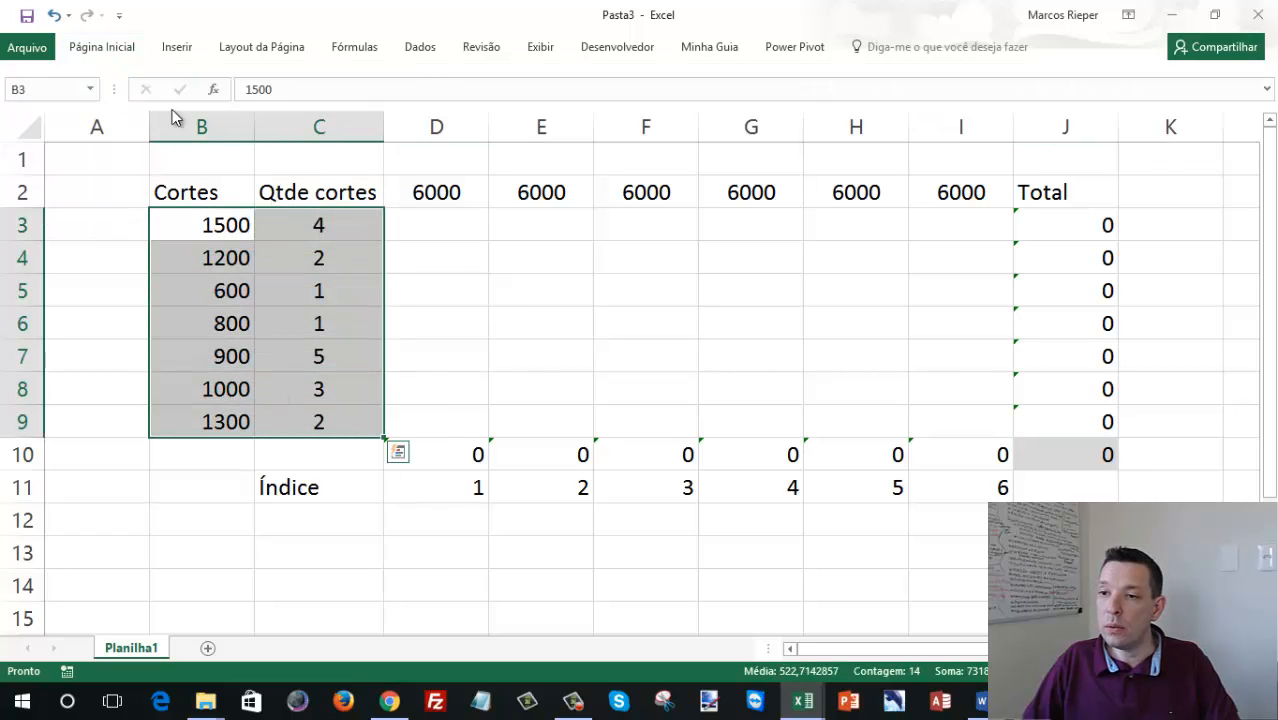
click(130, 50)
click(234, 111)
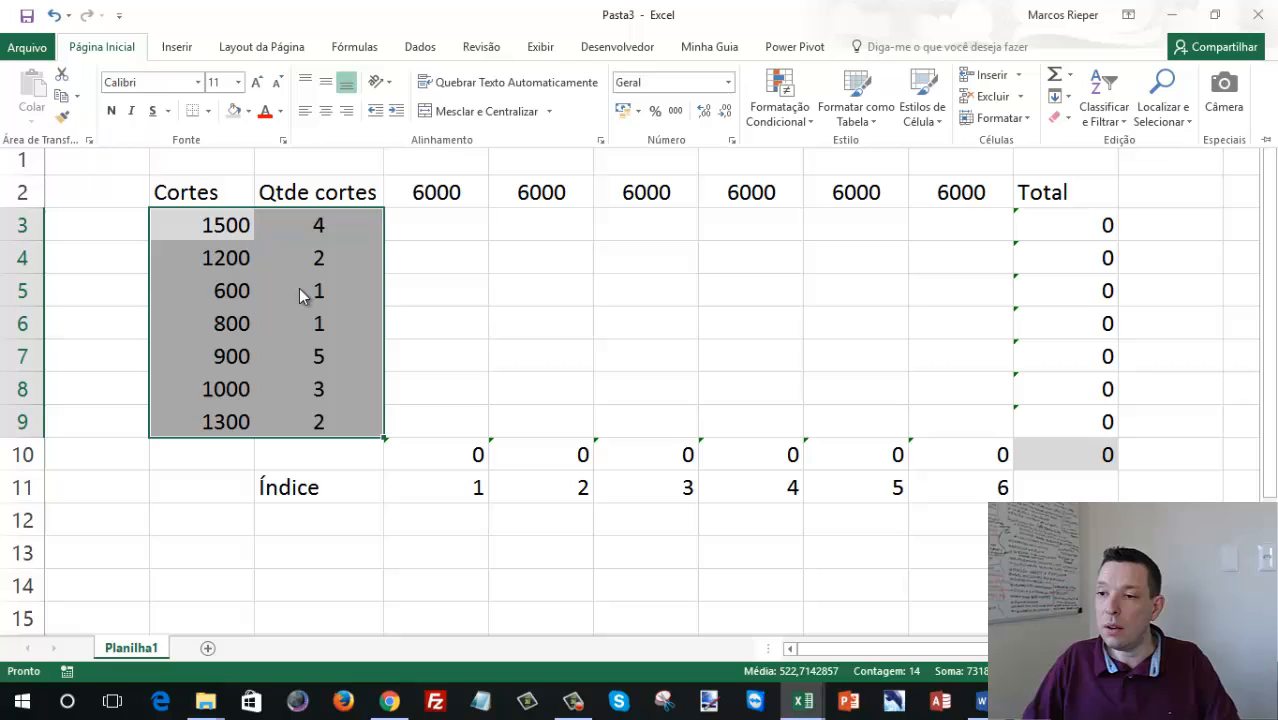
- Apply the copied header format from the other workbook to the header row B2:J2
click(316, 225)
drag(230, 225, 271, 224)
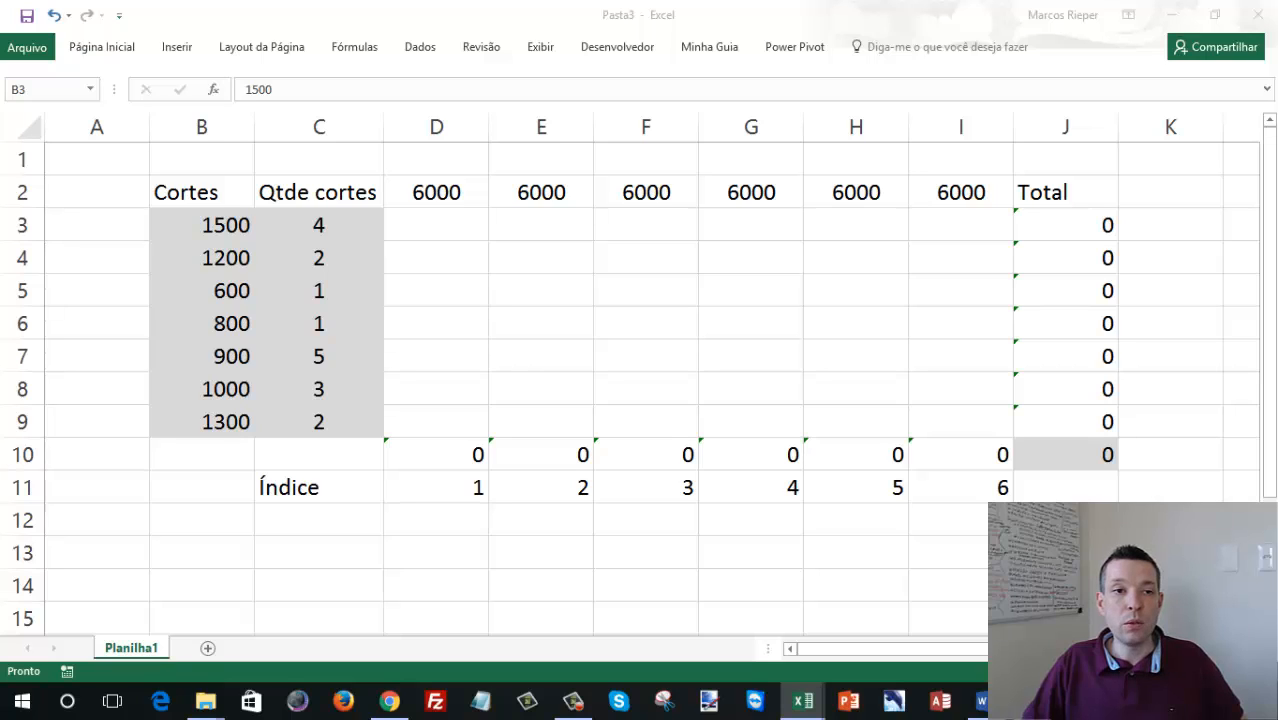
click(201, 191)
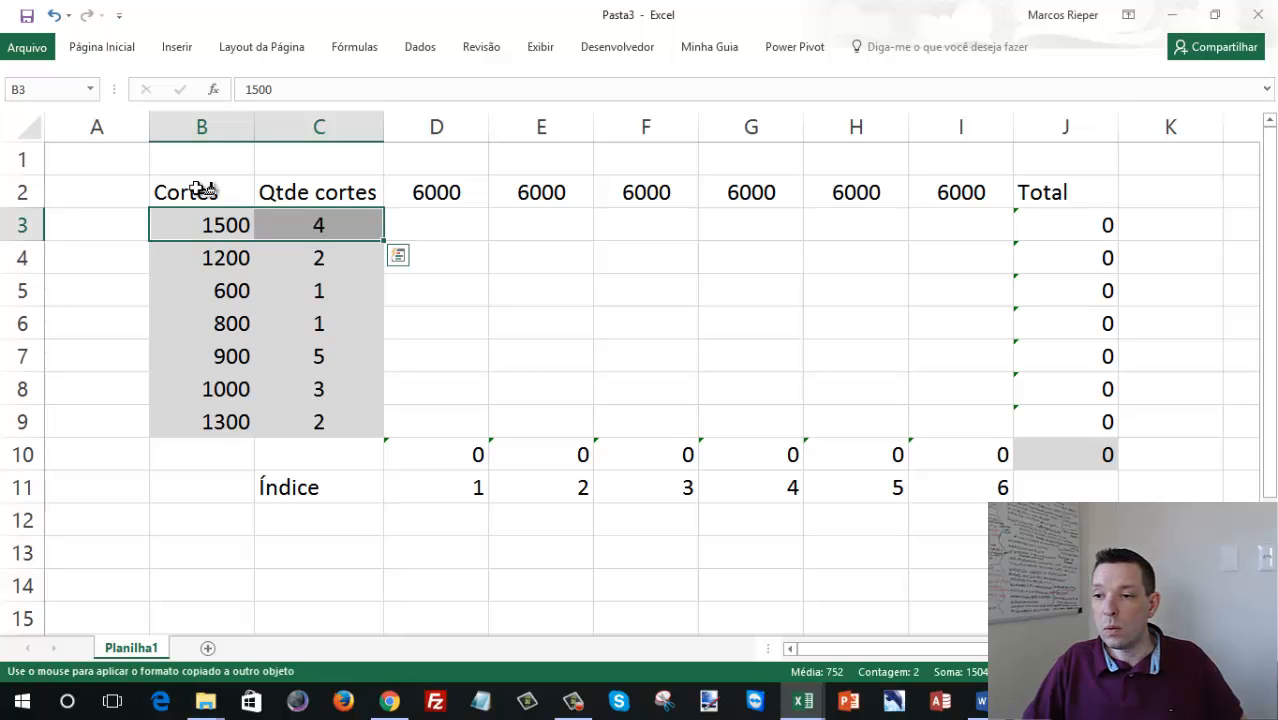
click(198, 190)
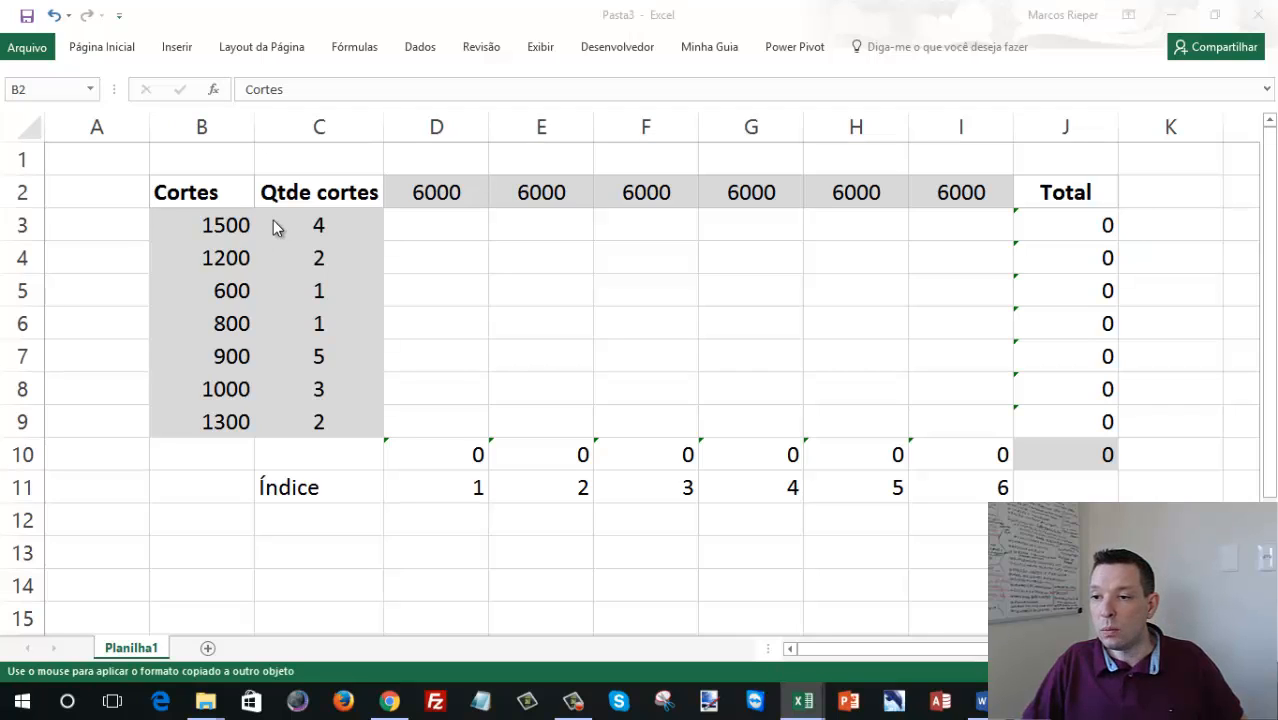
- Apply the copied banded row format to B3:J4 and extend it with Format Painter to B5:J9
click(222, 222)
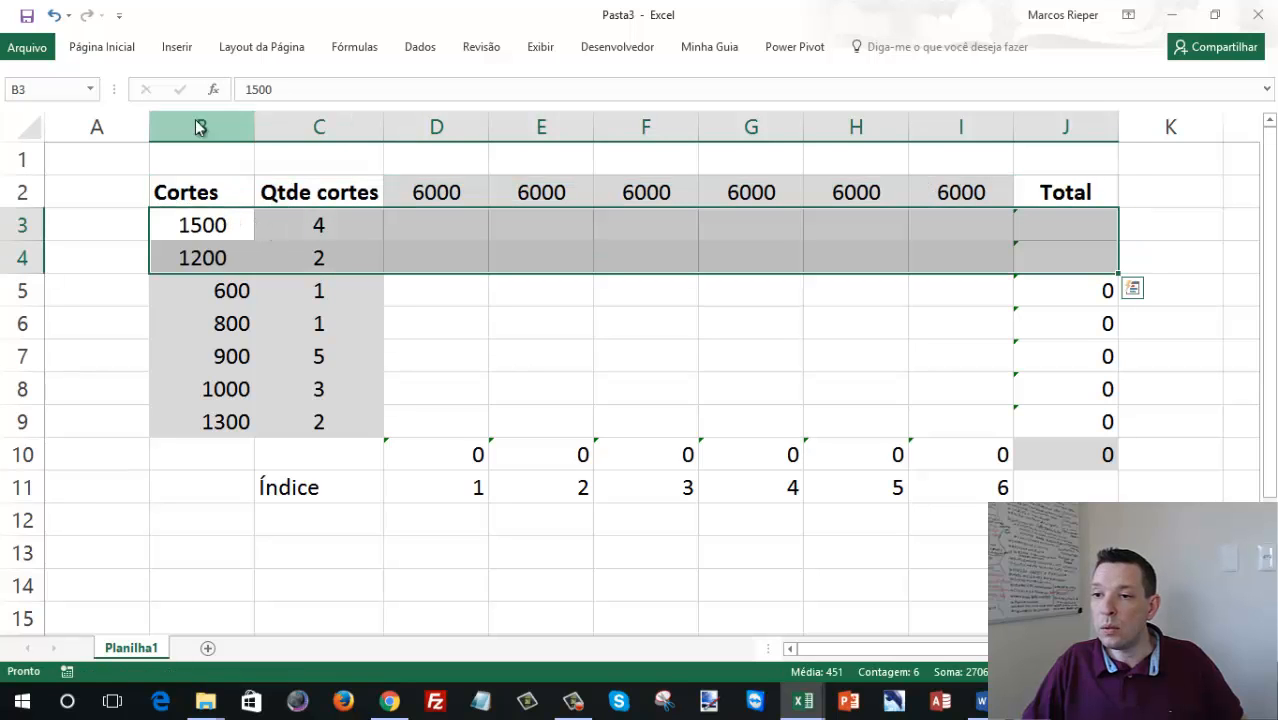
click(112, 47)
click(61, 117)
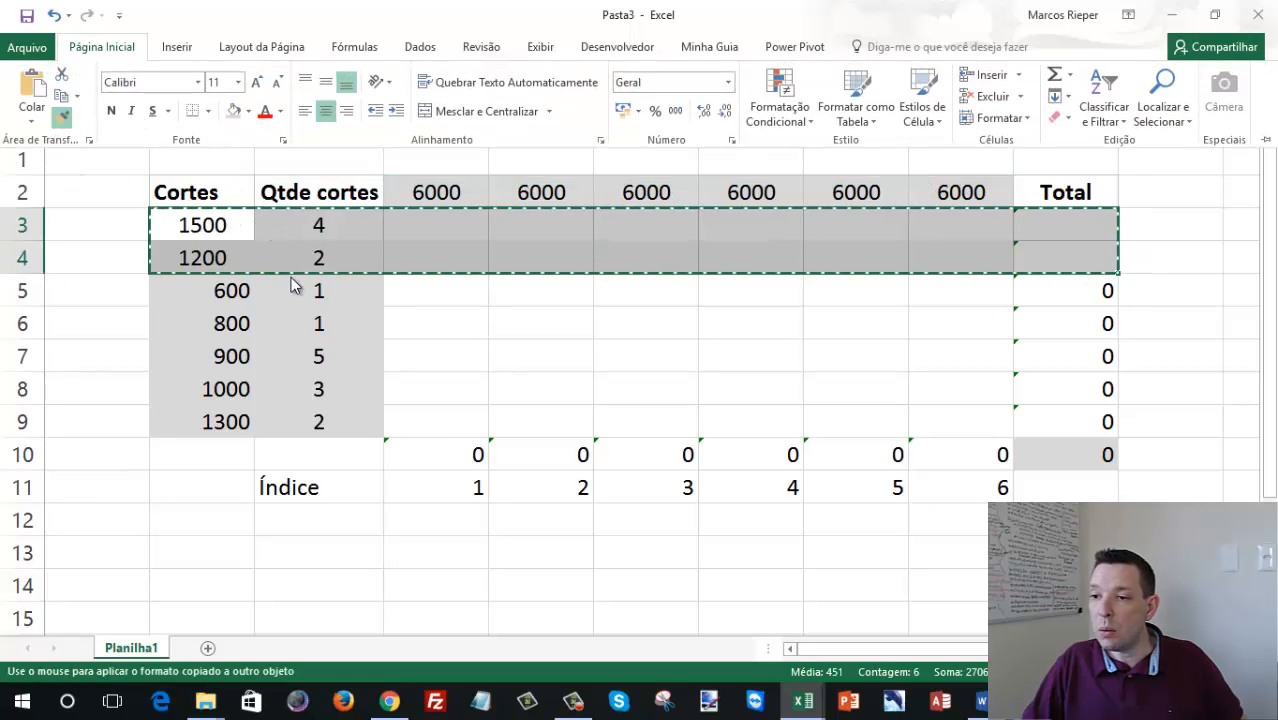
click(222, 288)
mouse_move(222, 290)
mouse_down()
mouse_move(770, 322)
mouse_move(1038, 446)
mouse_move(1036, 423)
mouse_move(1022, 425)
mouse_up()
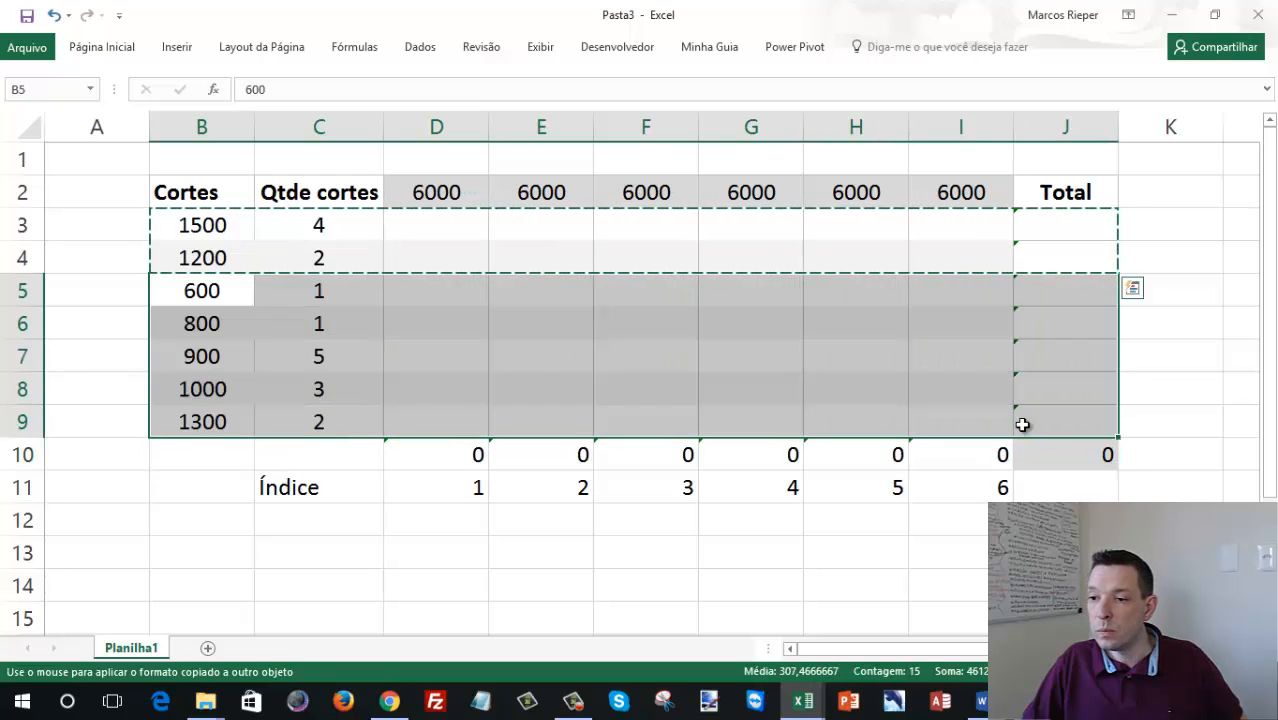
click(536, 362)
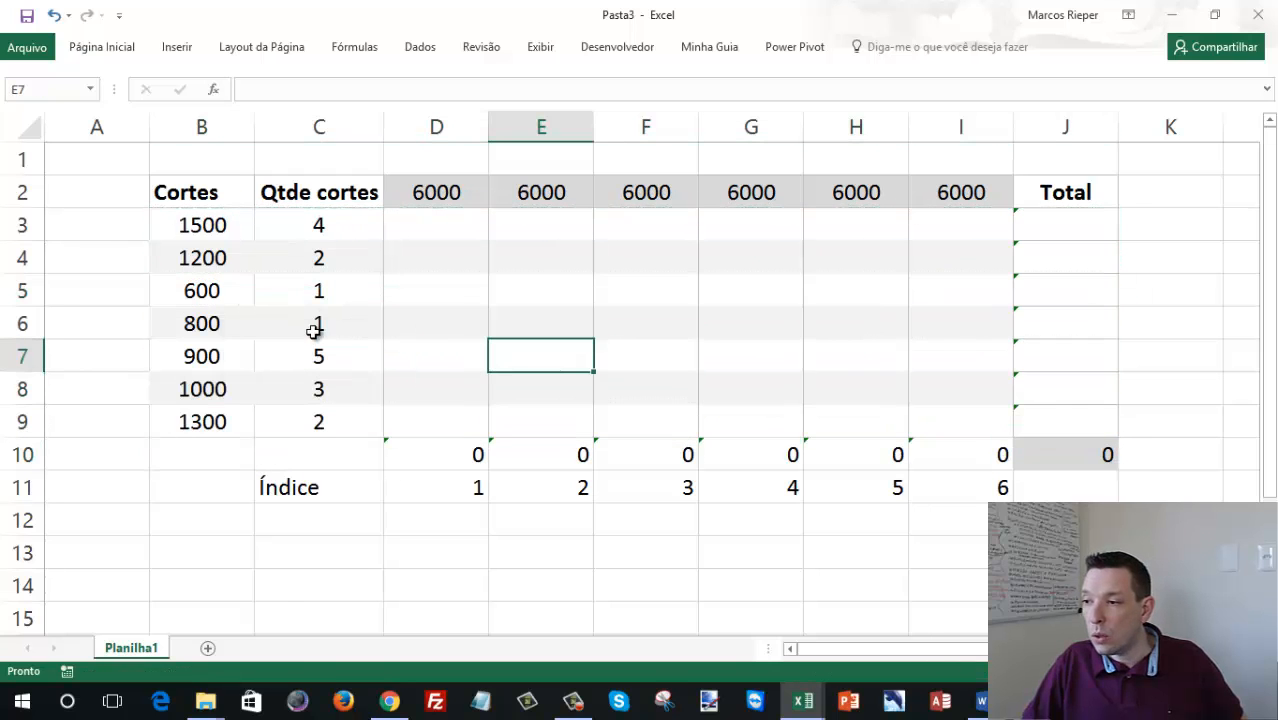
- Apply the copied row format from the other workbook to the table's totals row, starting at B10
click(1043, 233)
key(alt+Tab)
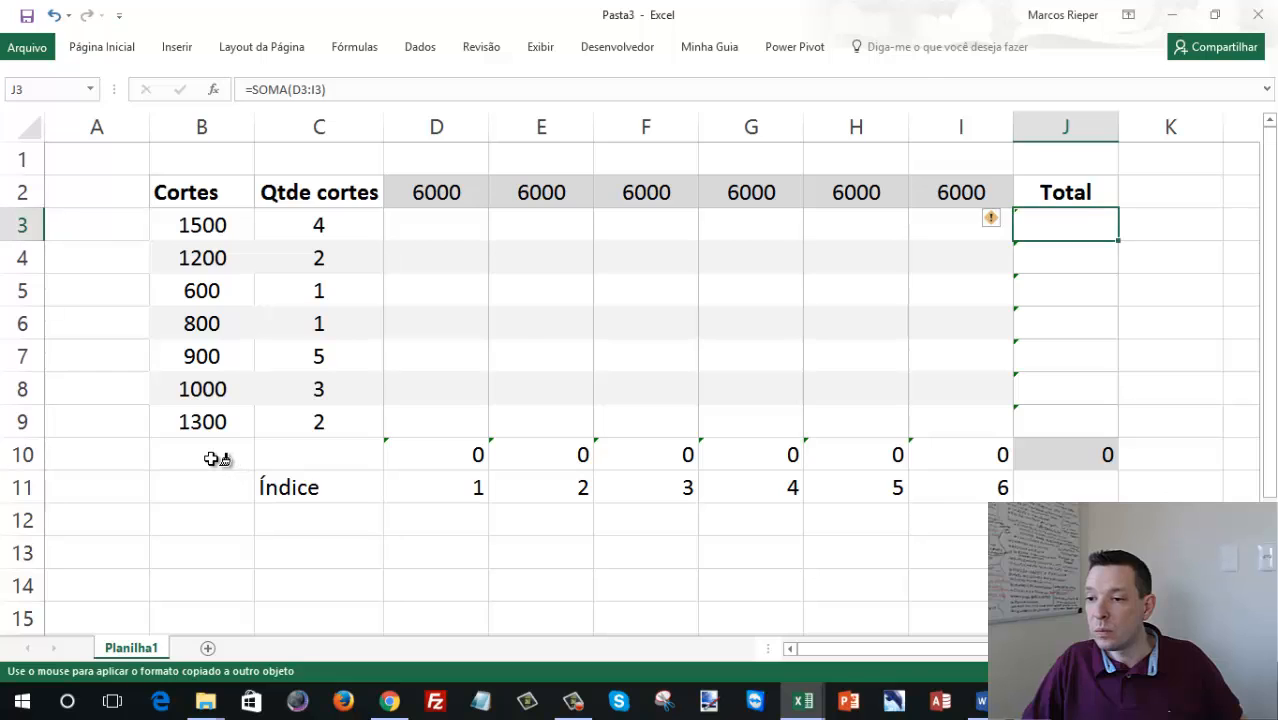
click(245, 457)
click(540, 455)
click(1062, 466)
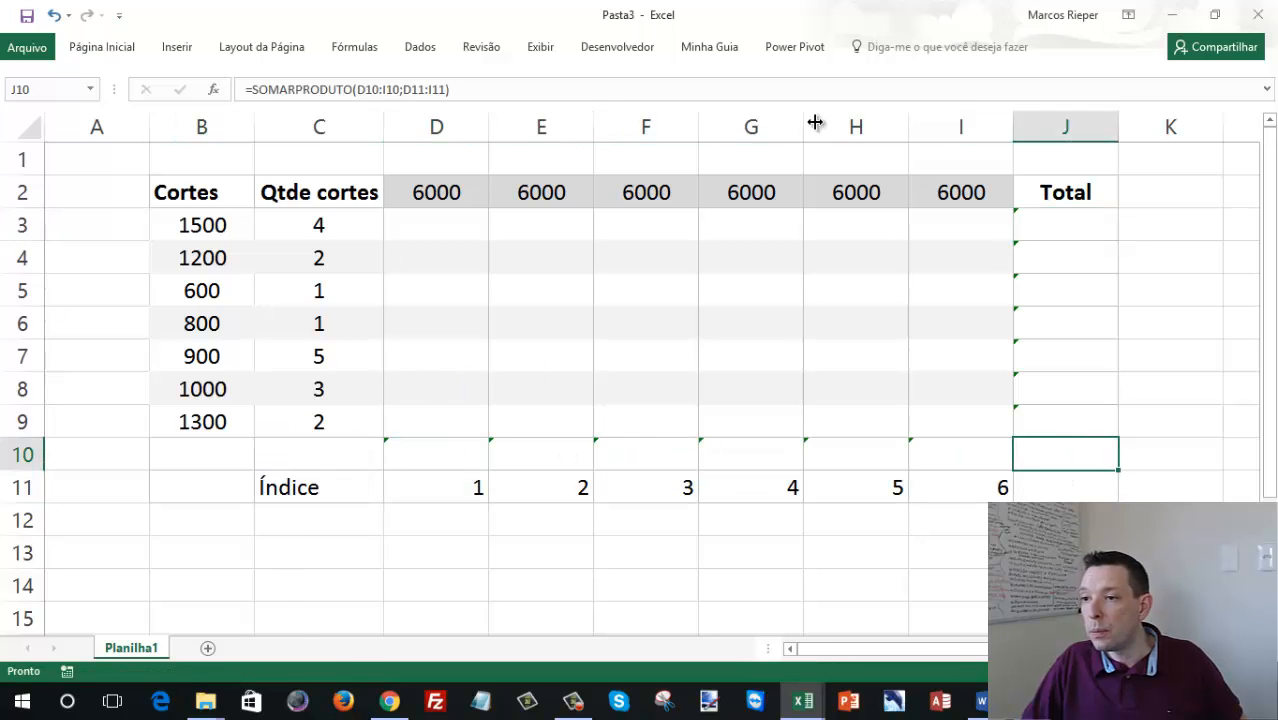
- Hide the worksheet gridlines
click(488, 50)
click(540, 48)
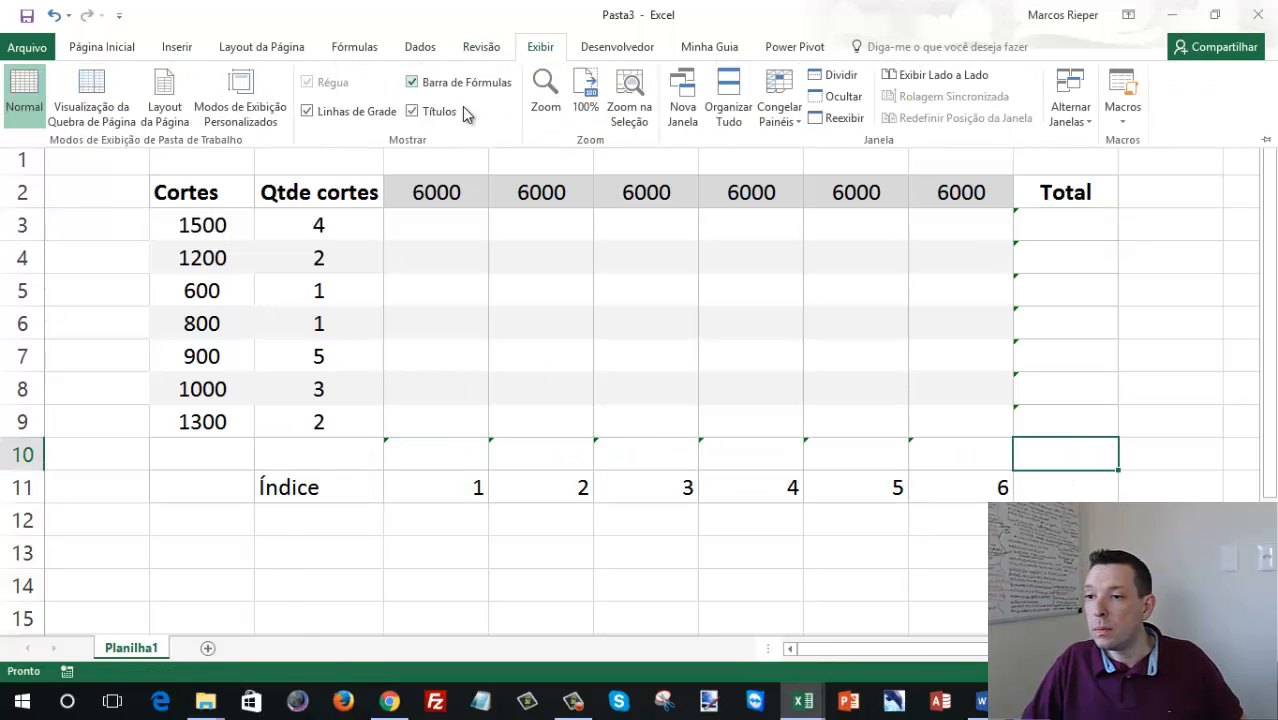
click(328, 118)
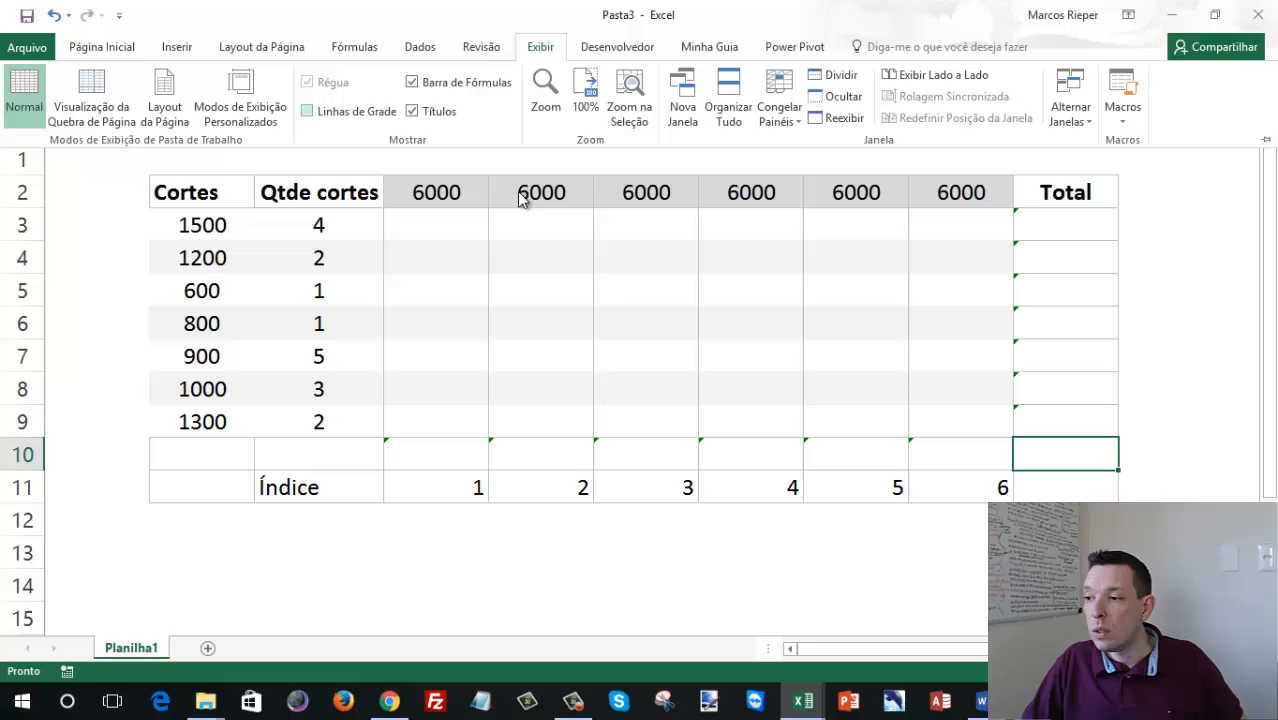
- Review the SOMARPRODUTO formula in J10 and open Solver with J10 as the objective, set to minimise
double_click(1050, 457)
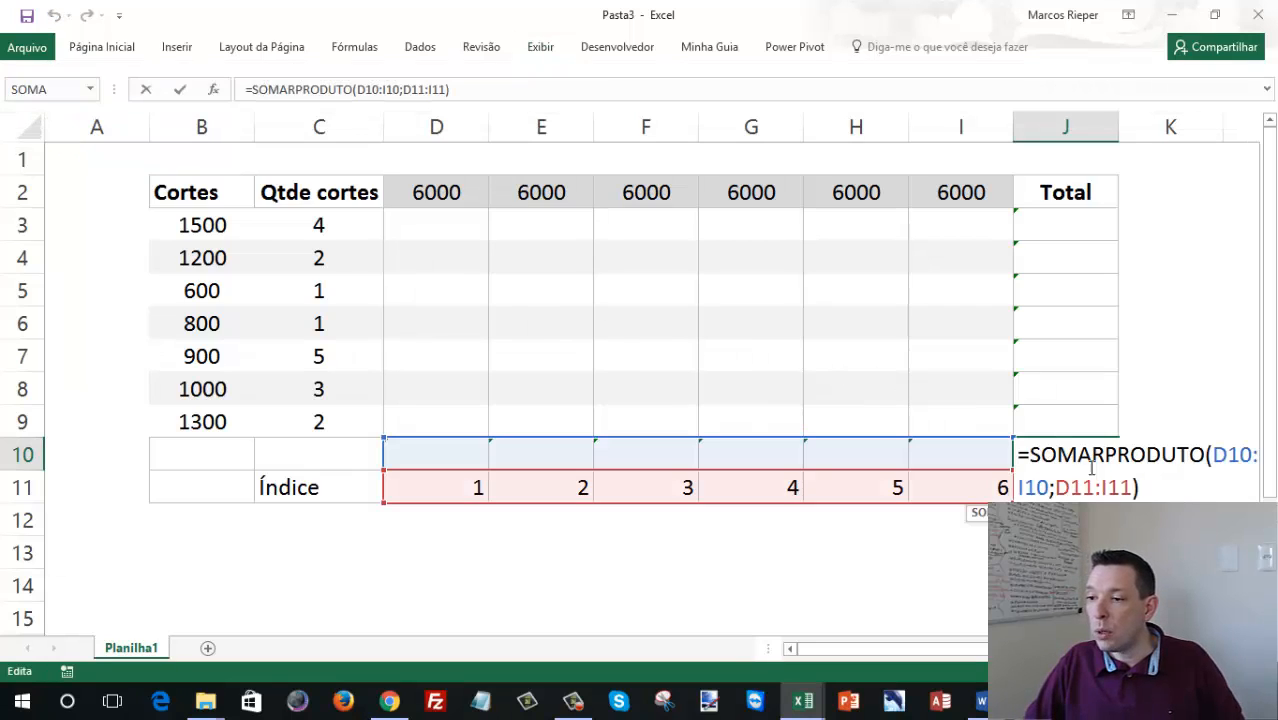
key(Escape)
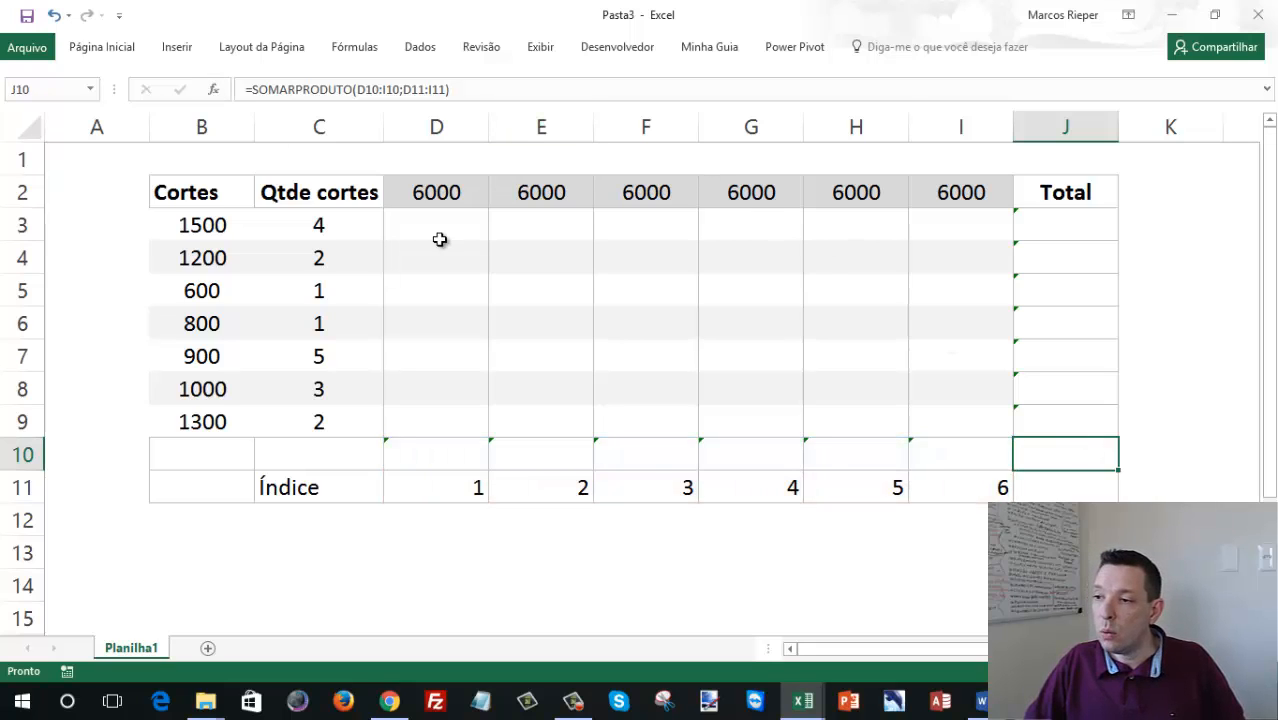
click(419, 50)
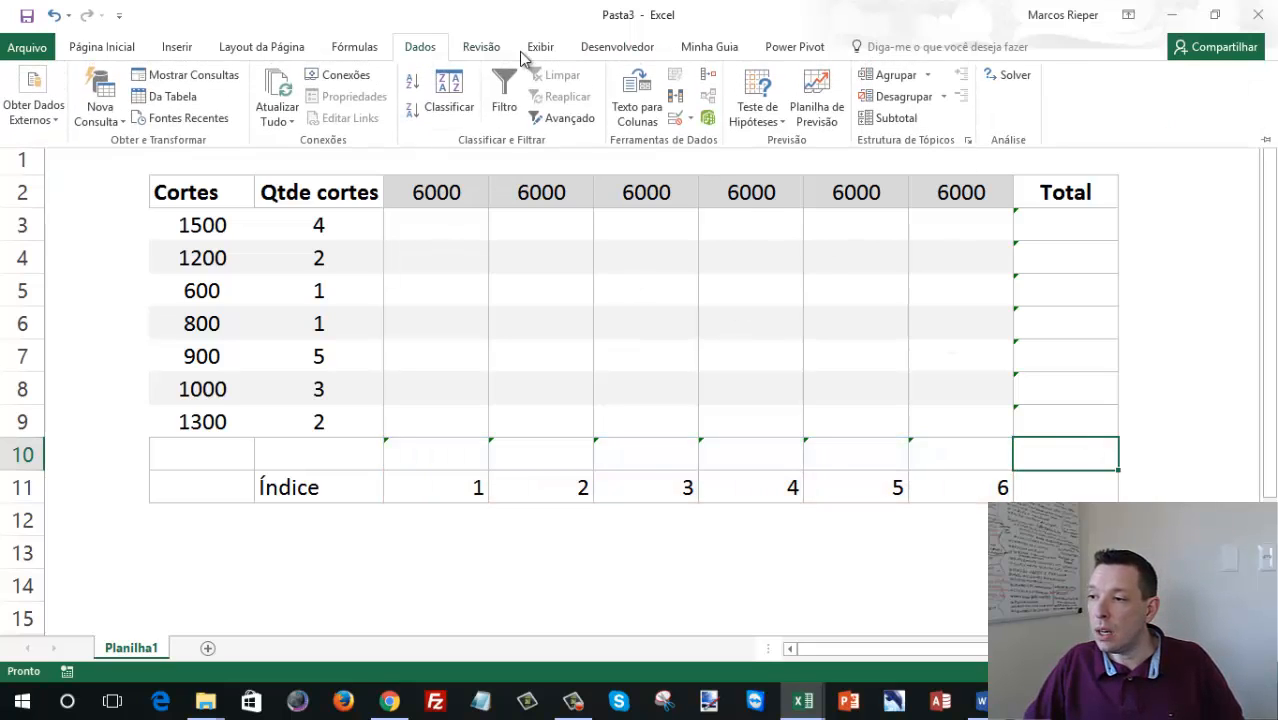
click(1040, 80)
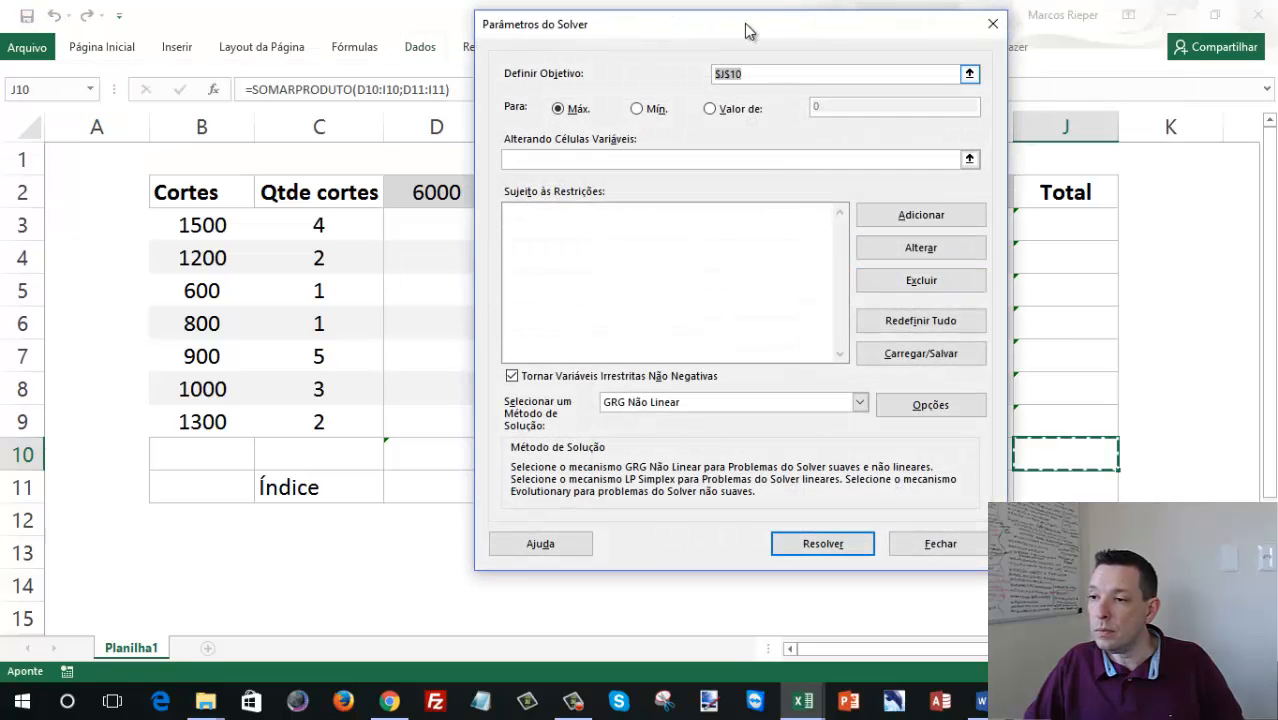
drag(739, 28, 388, 49)
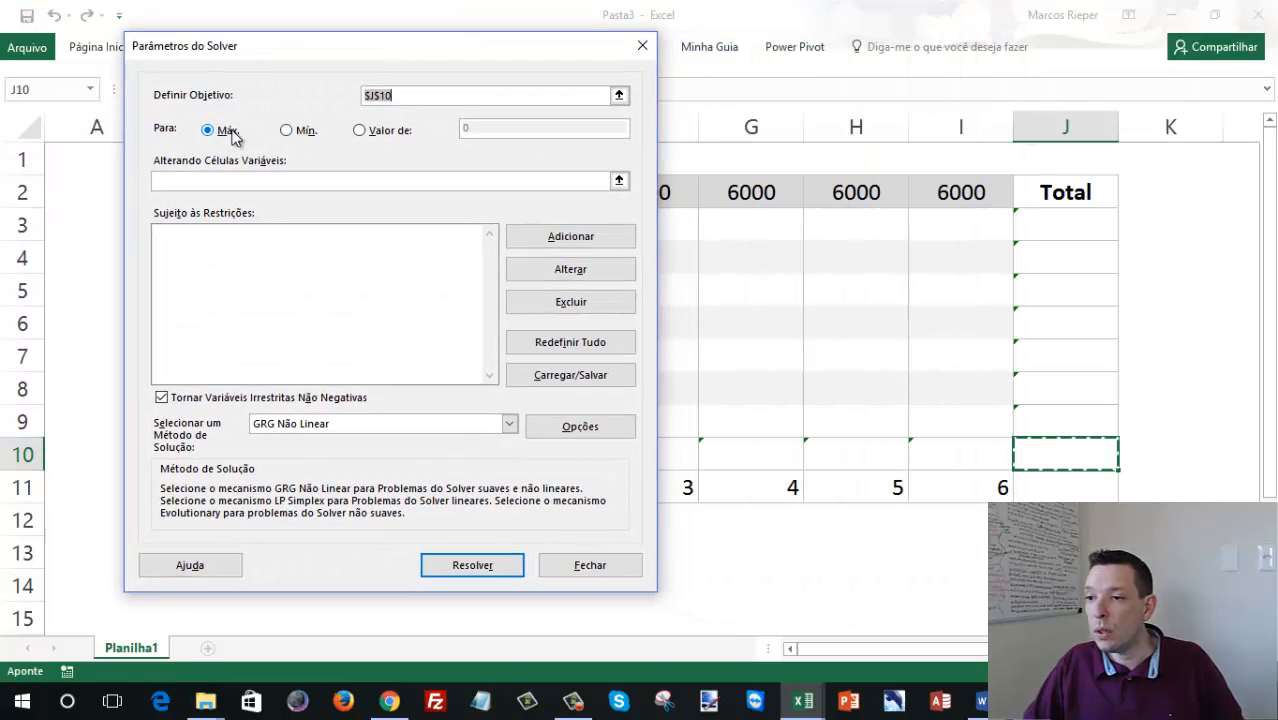
click(420, 96)
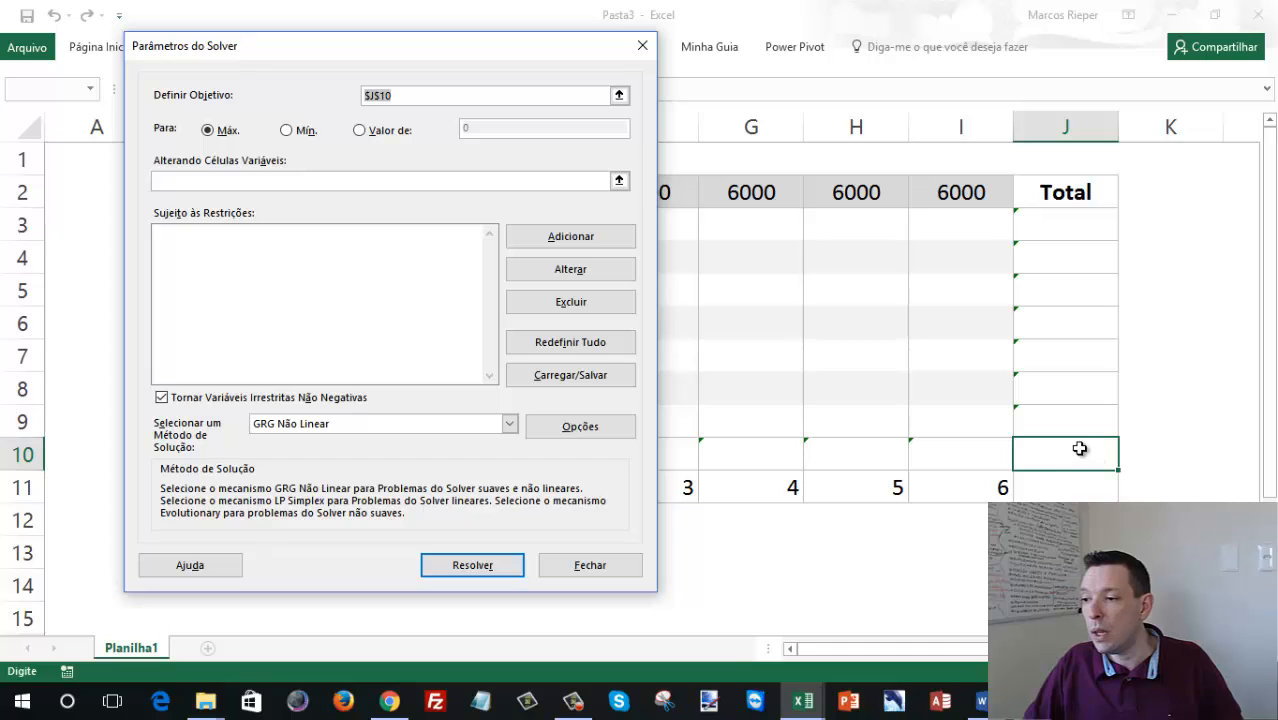
click(305, 131)
- Set D3:I9 as the Solver's variable cells
drag(330, 60, 890, 71)
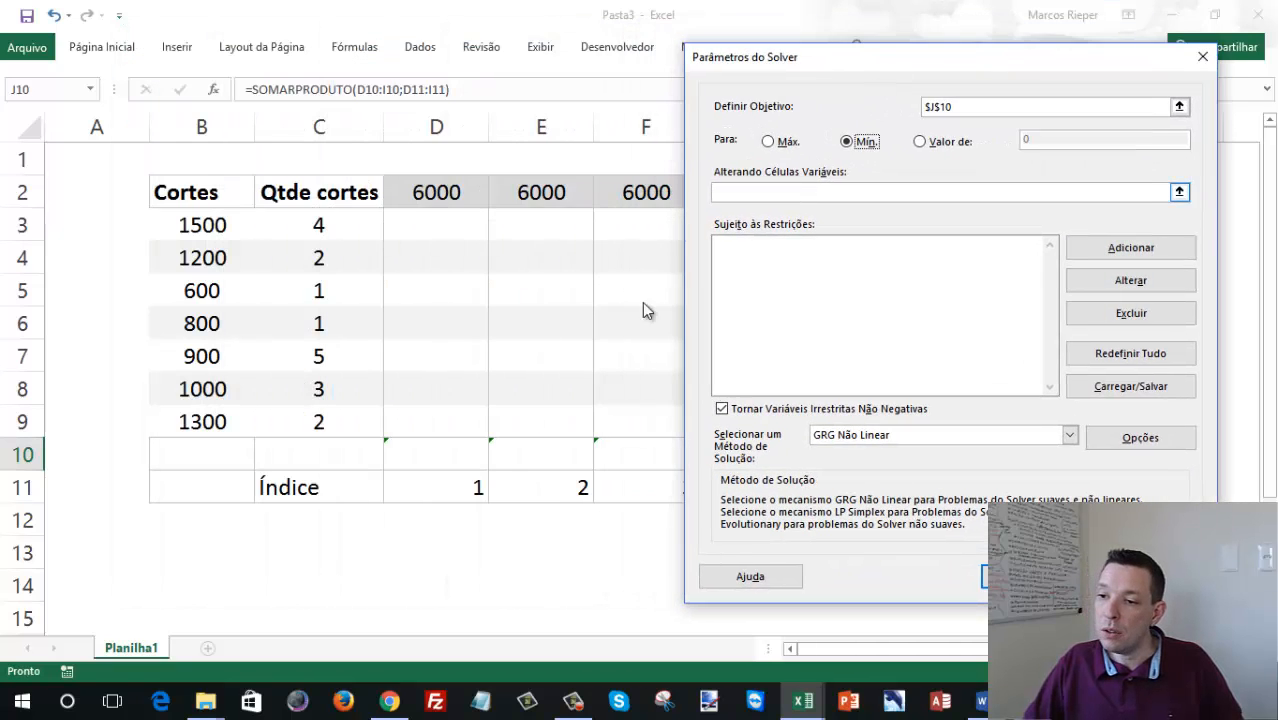
click(769, 193)
drag(419, 225, 926, 411)
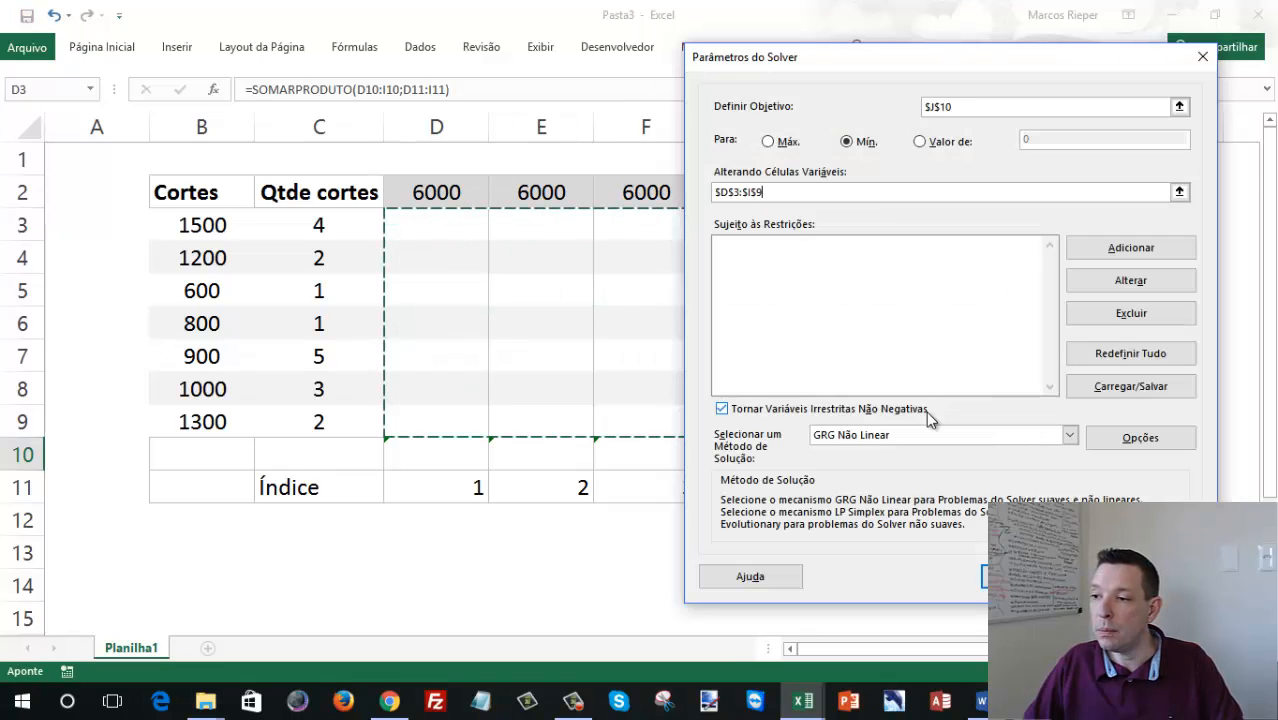
click(834, 275)
- Add a Solver constraint requiring D3:I9 to be integers (int)
click(1136, 250)
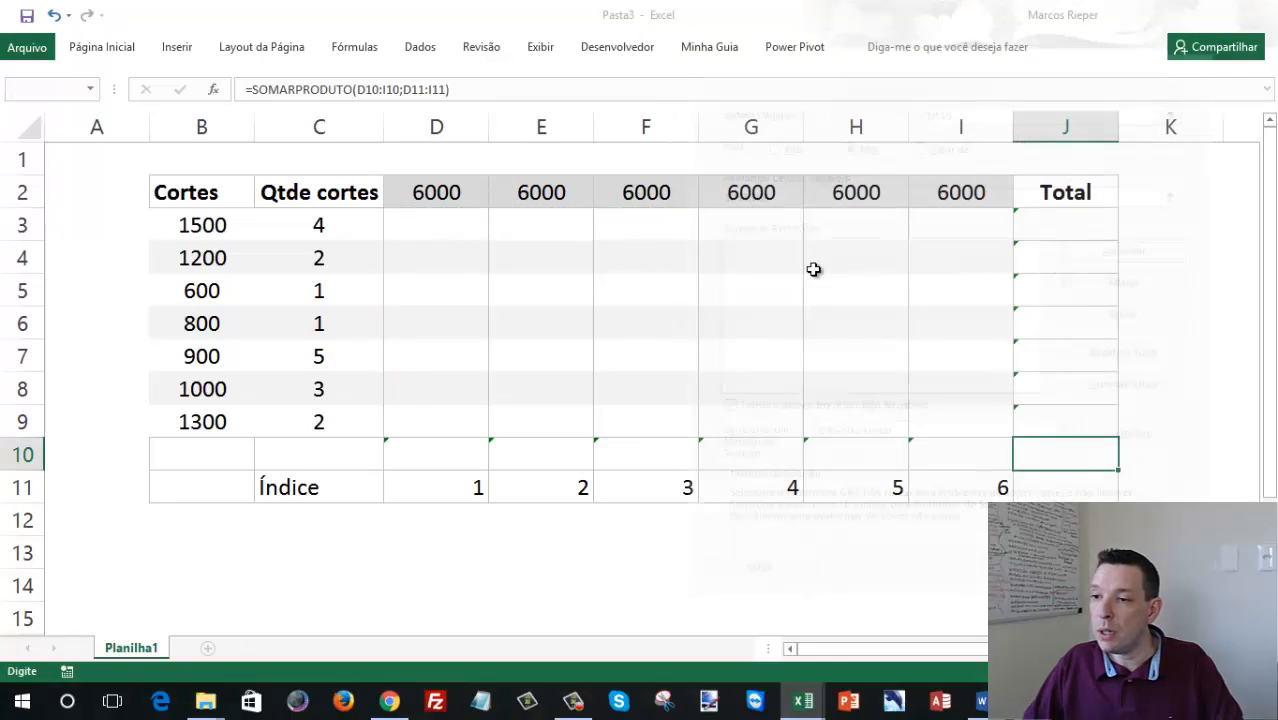
drag(437, 225, 935, 414)
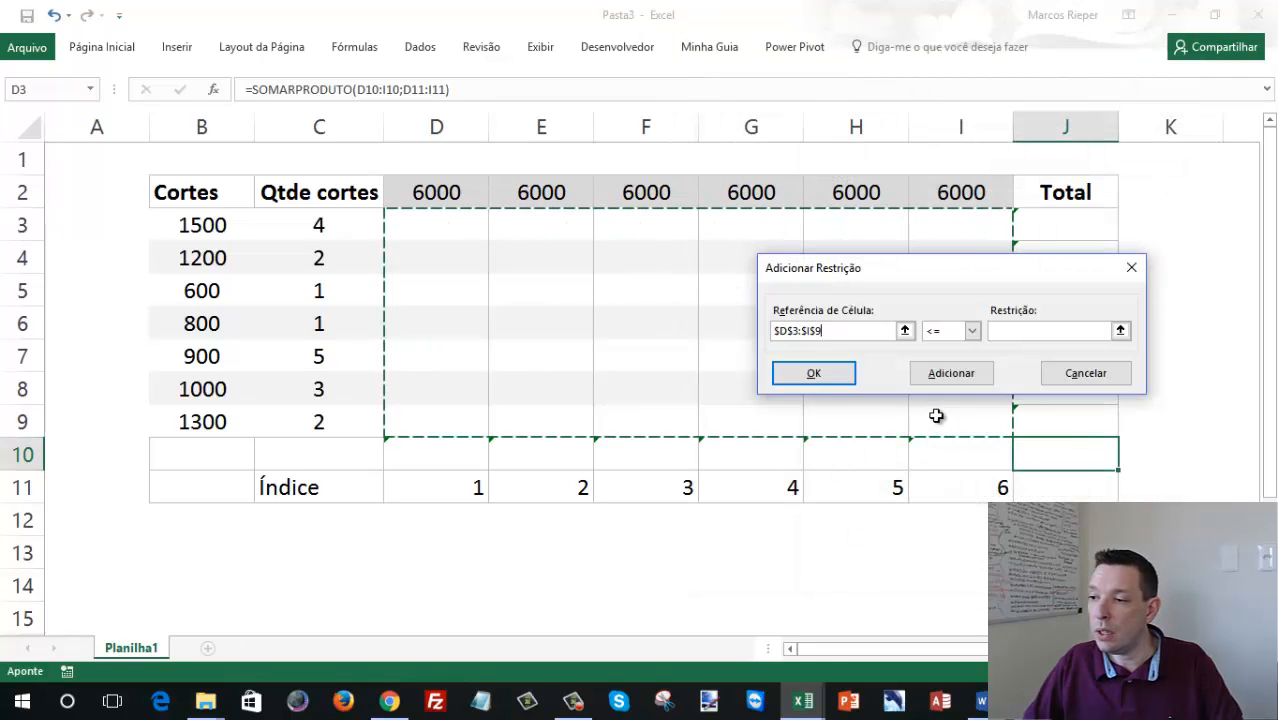
click(971, 330)
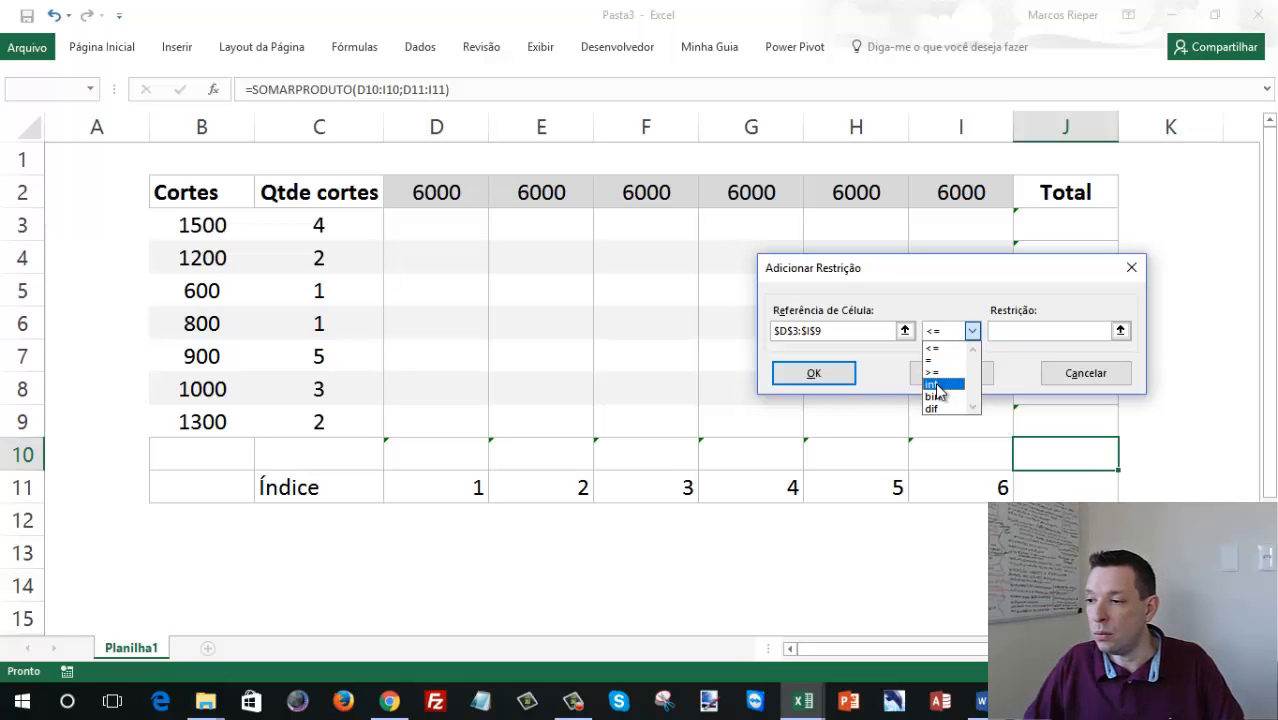
click(937, 386)
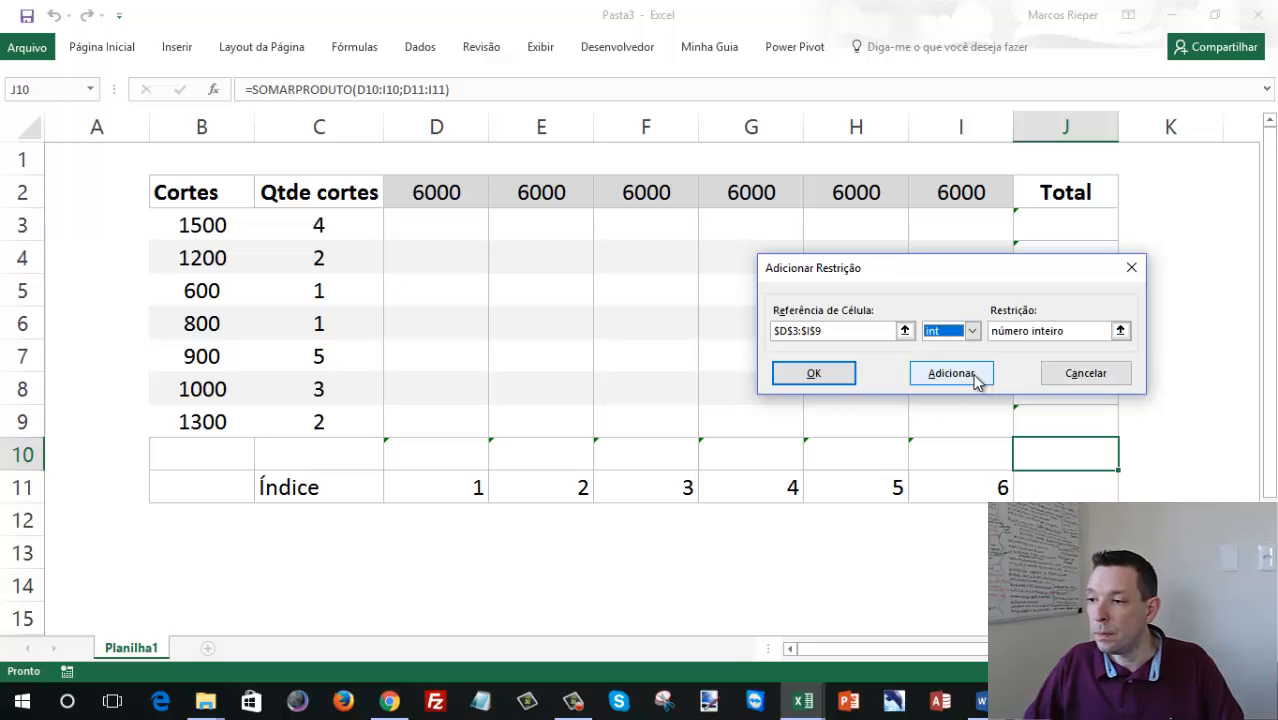
click(952, 374)
- Add a Solver constraint requiring the row totals J3:J9 to equal the required cut quantities in C3:C9
drag(953, 272, 628, 246)
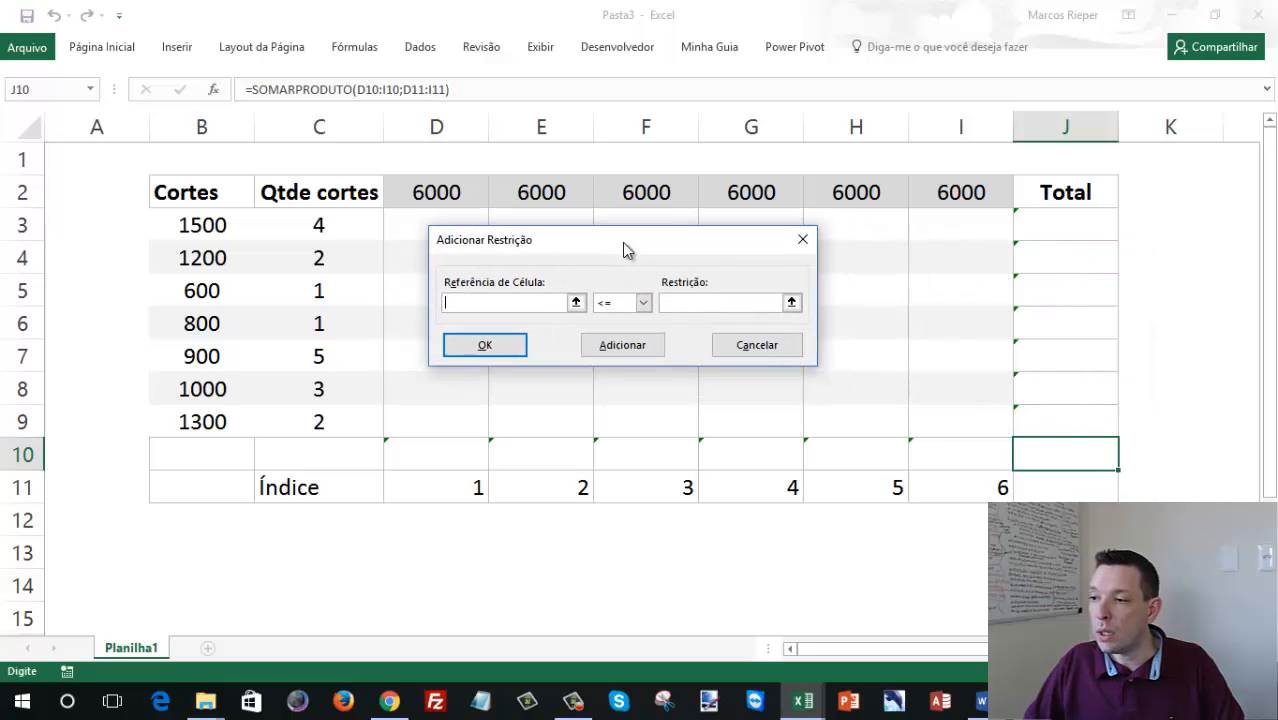
drag(1063, 231, 1082, 416)
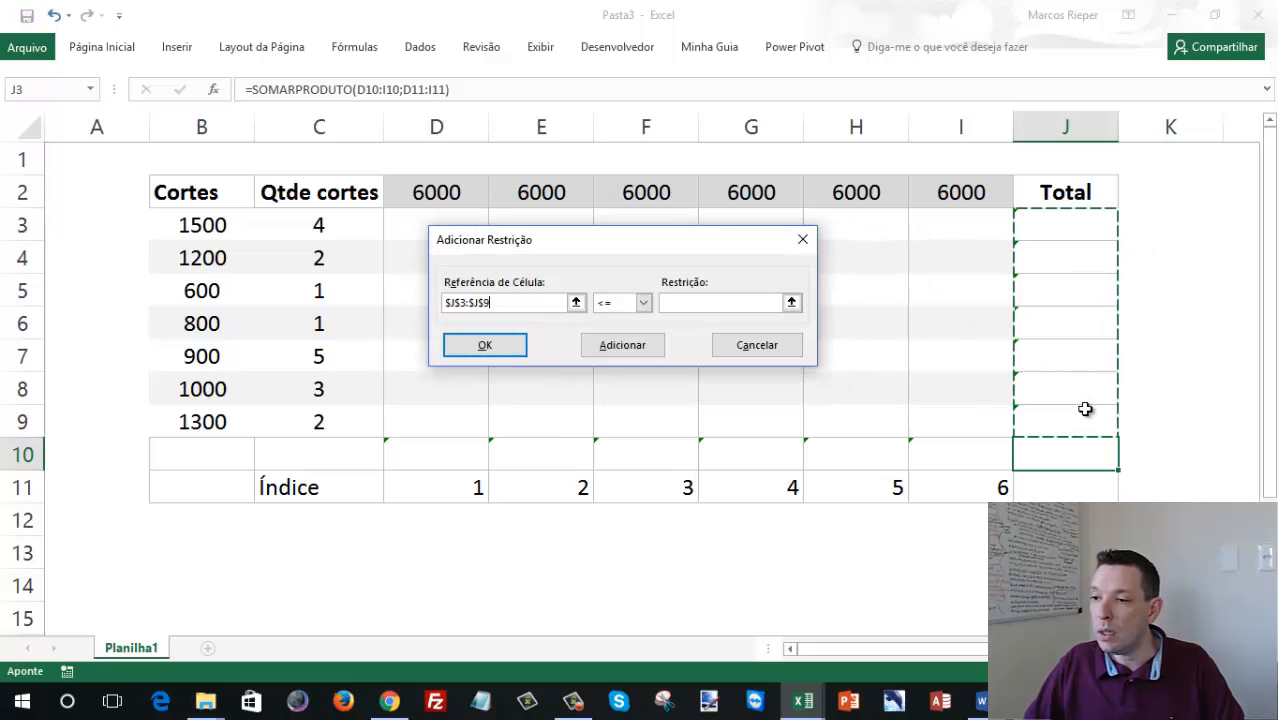
click(643, 302)
click(625, 334)
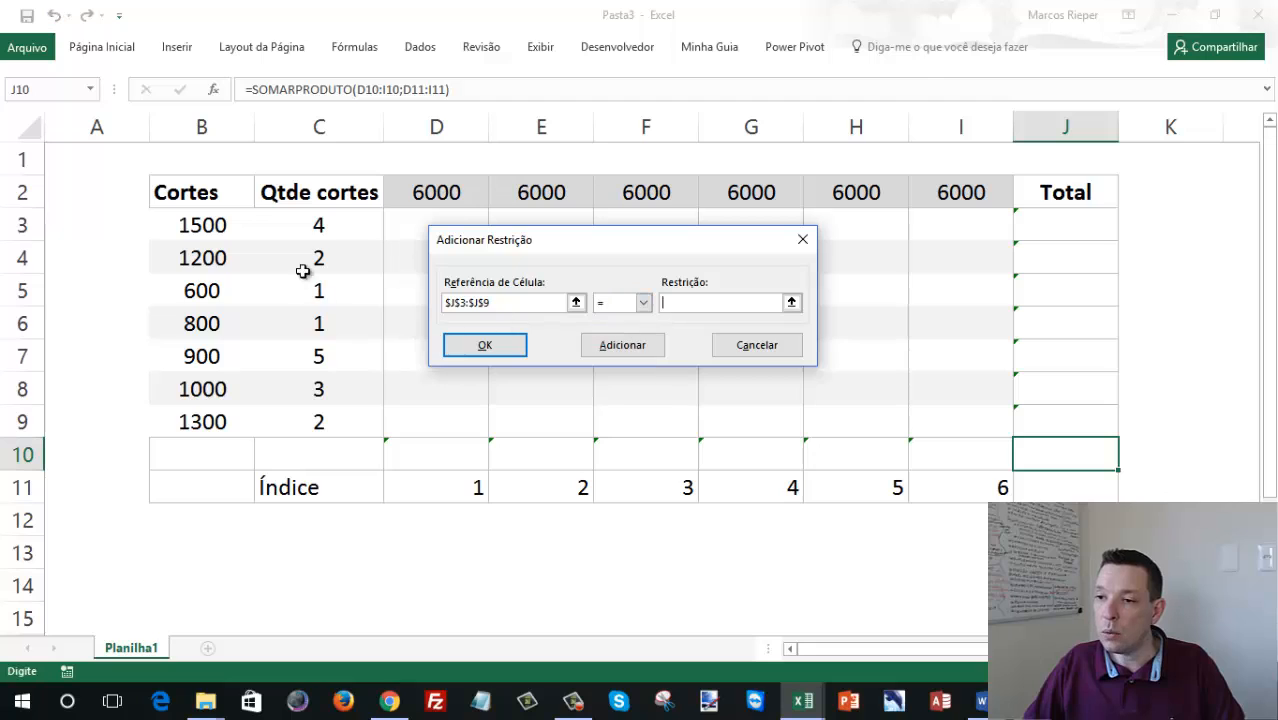
drag(320, 228, 324, 419)
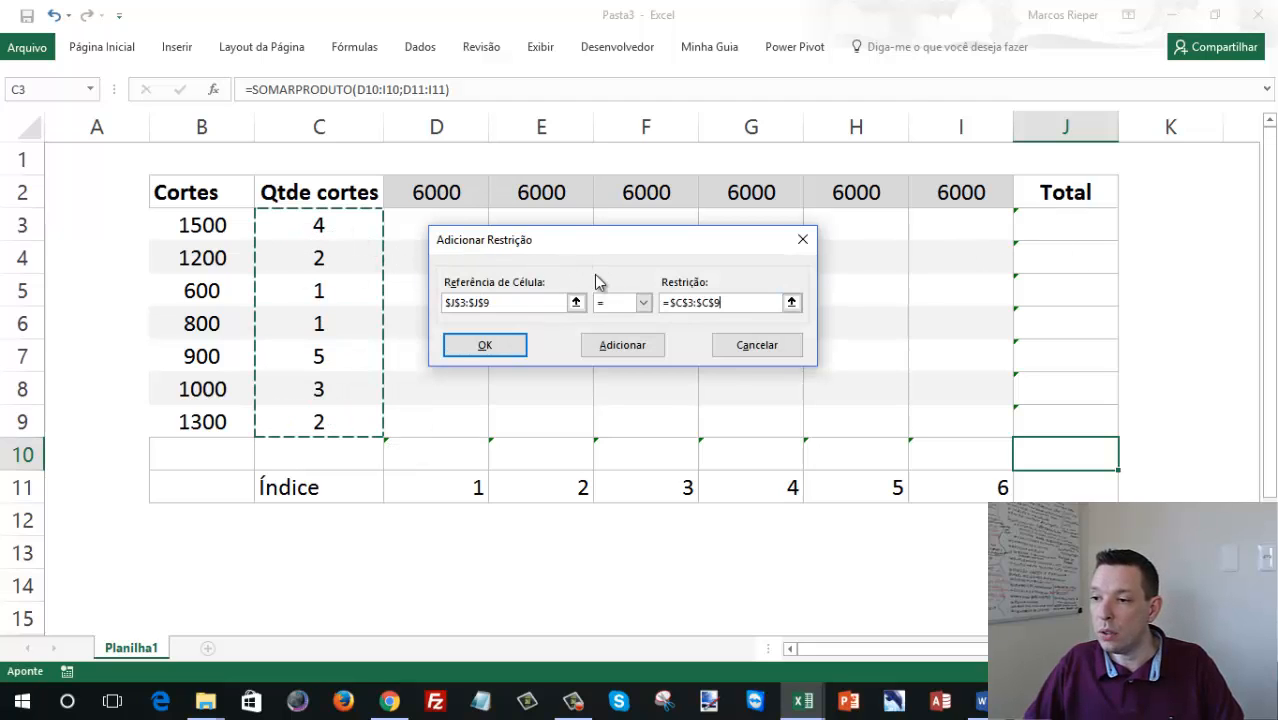
click(612, 346)
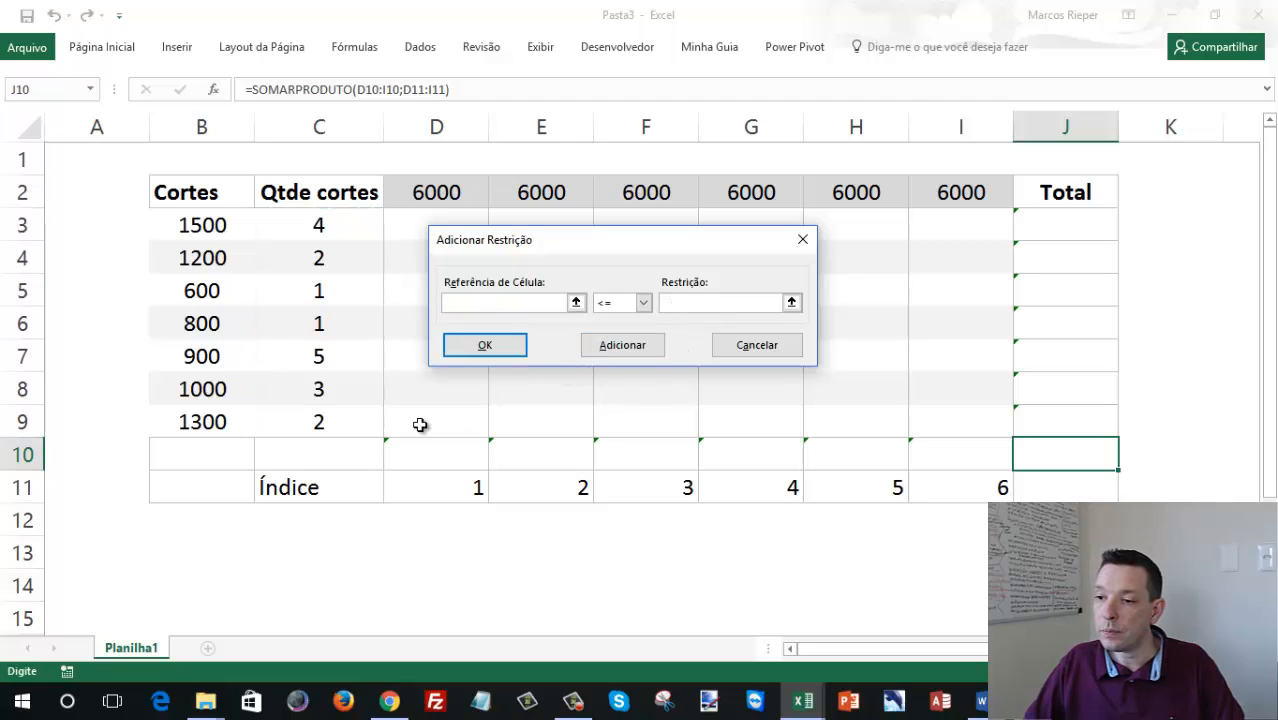
- Add a Solver constraint keeping the used lengths D10:I10 <= the bar lengths D2:I2, and finish adding constraints
drag(438, 452, 890, 466)
click(673, 304)
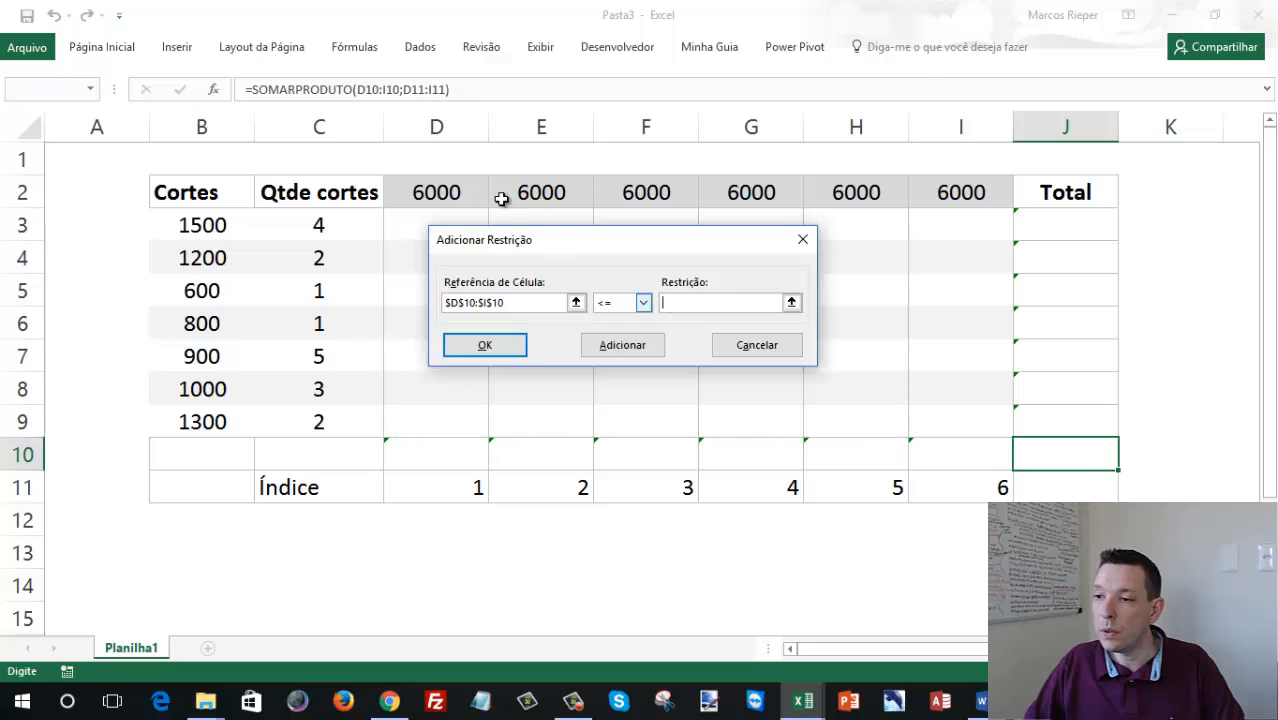
drag(455, 194, 955, 203)
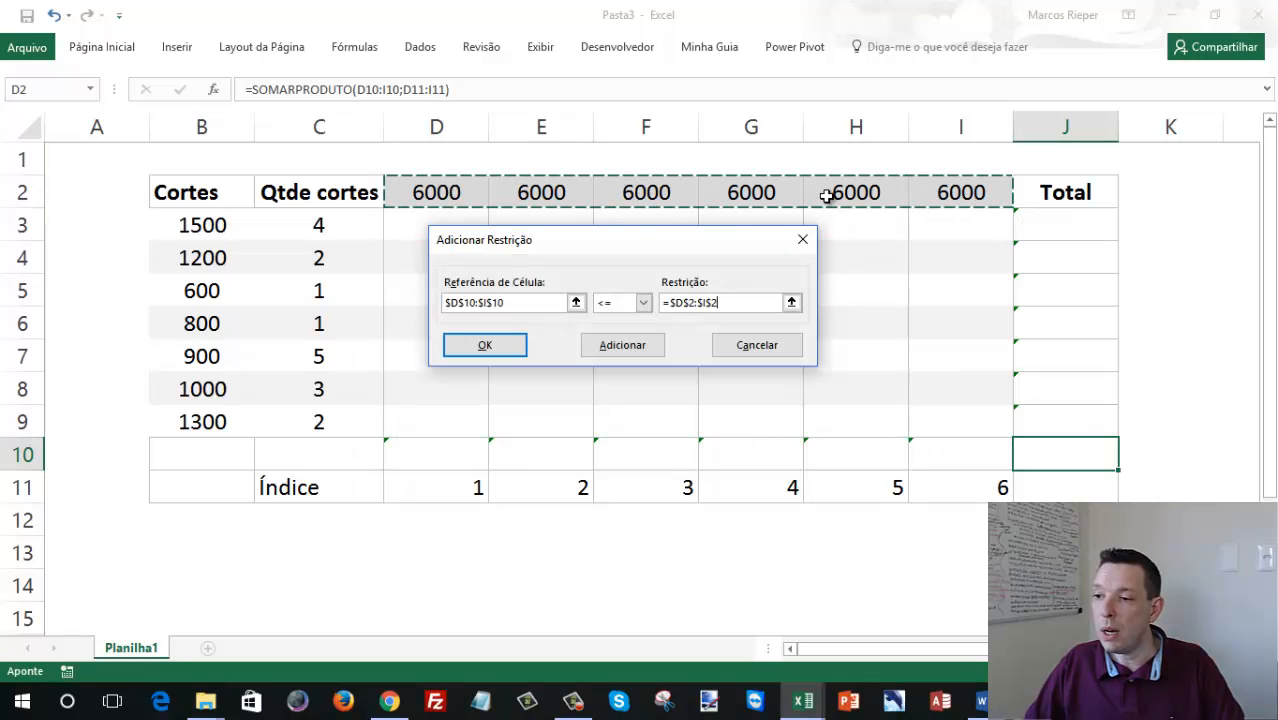
click(622, 348)
click(762, 350)
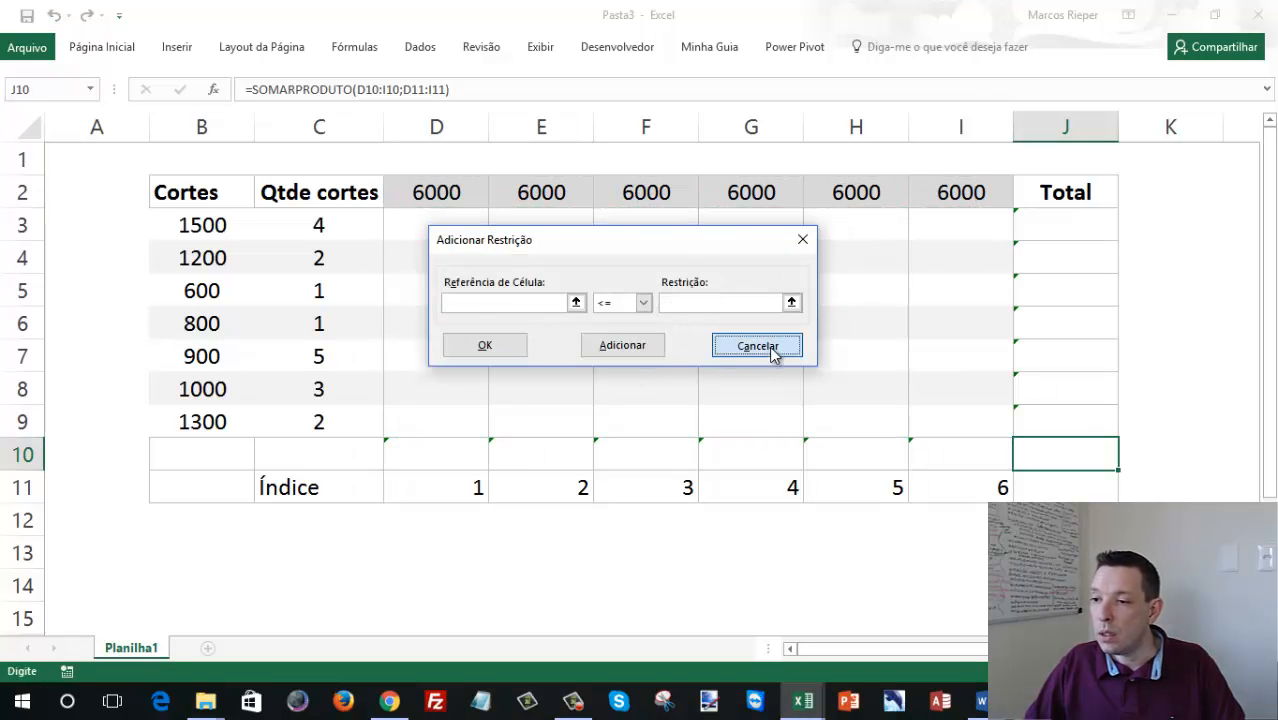
- Review the three Solver constraints against the worksheet table
click(494, 220)
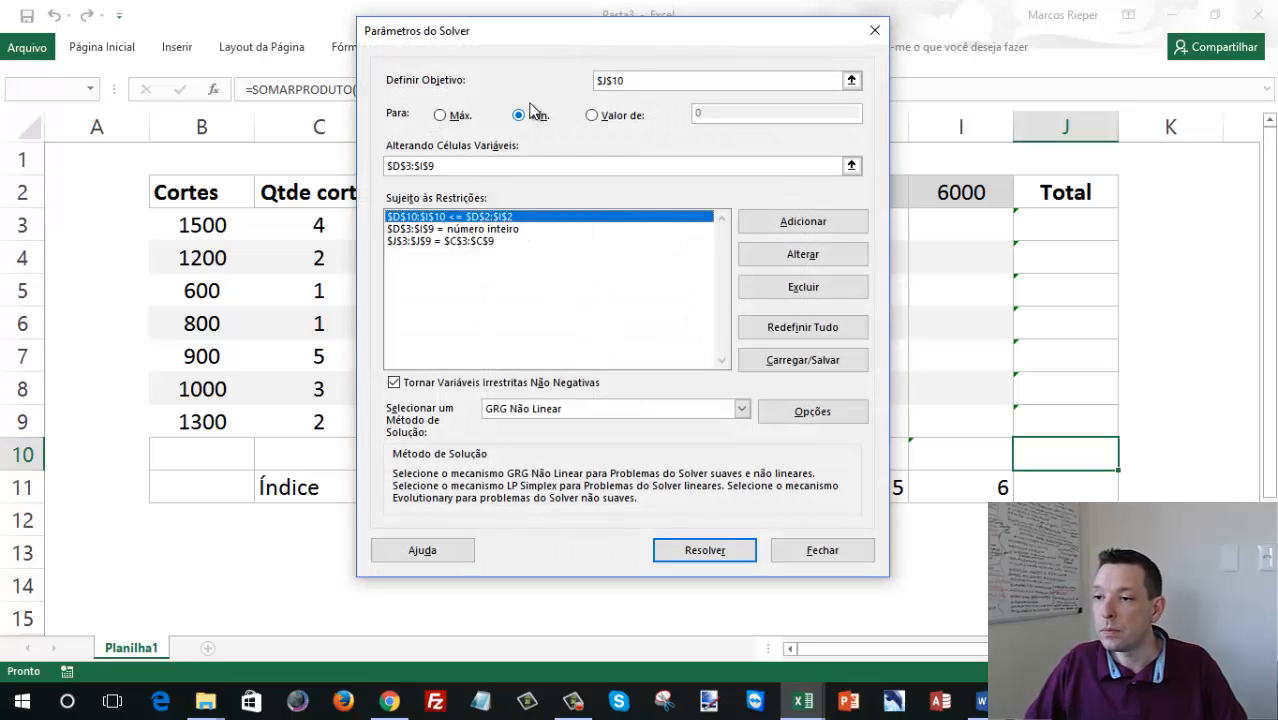
drag(521, 40, 533, 140)
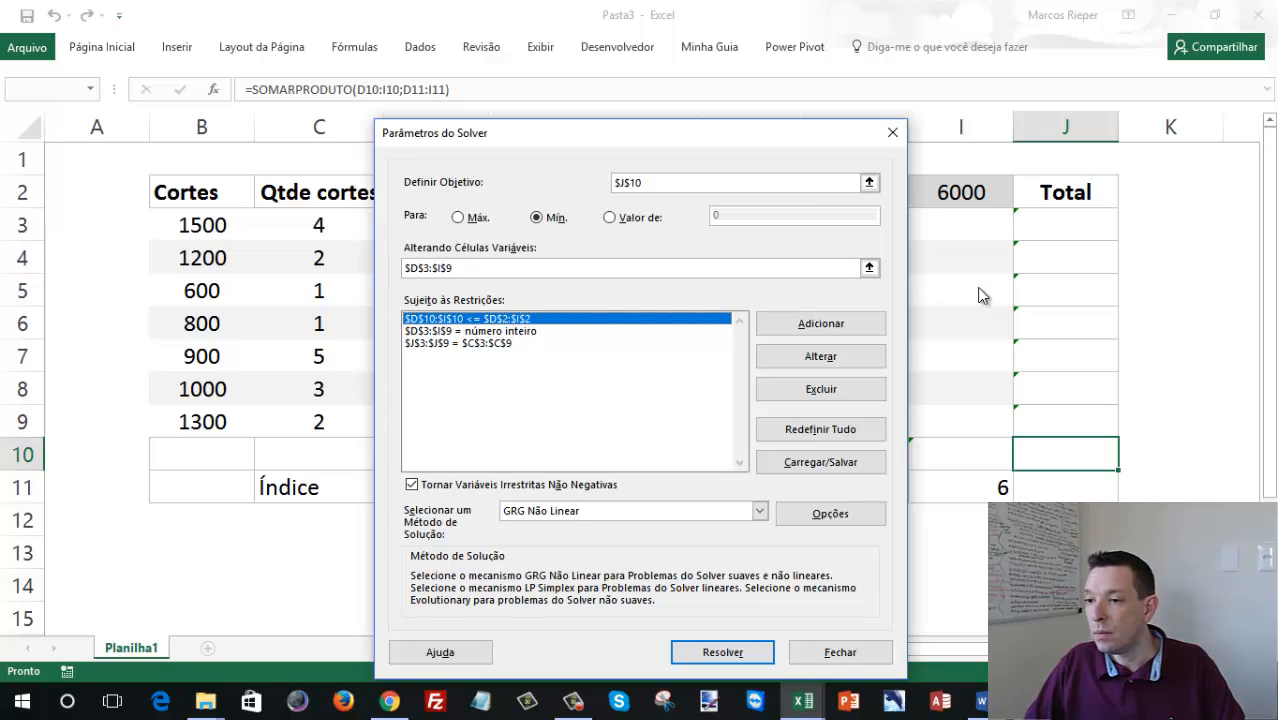
click(491, 333)
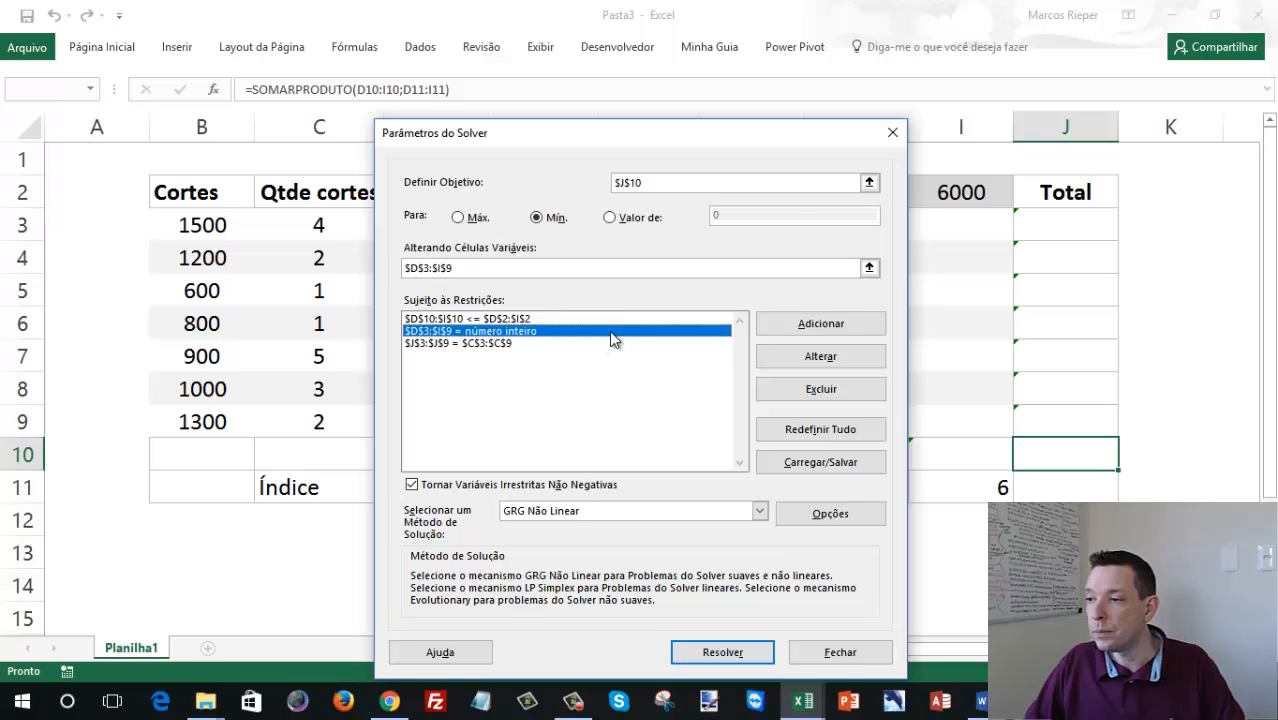
click(463, 344)
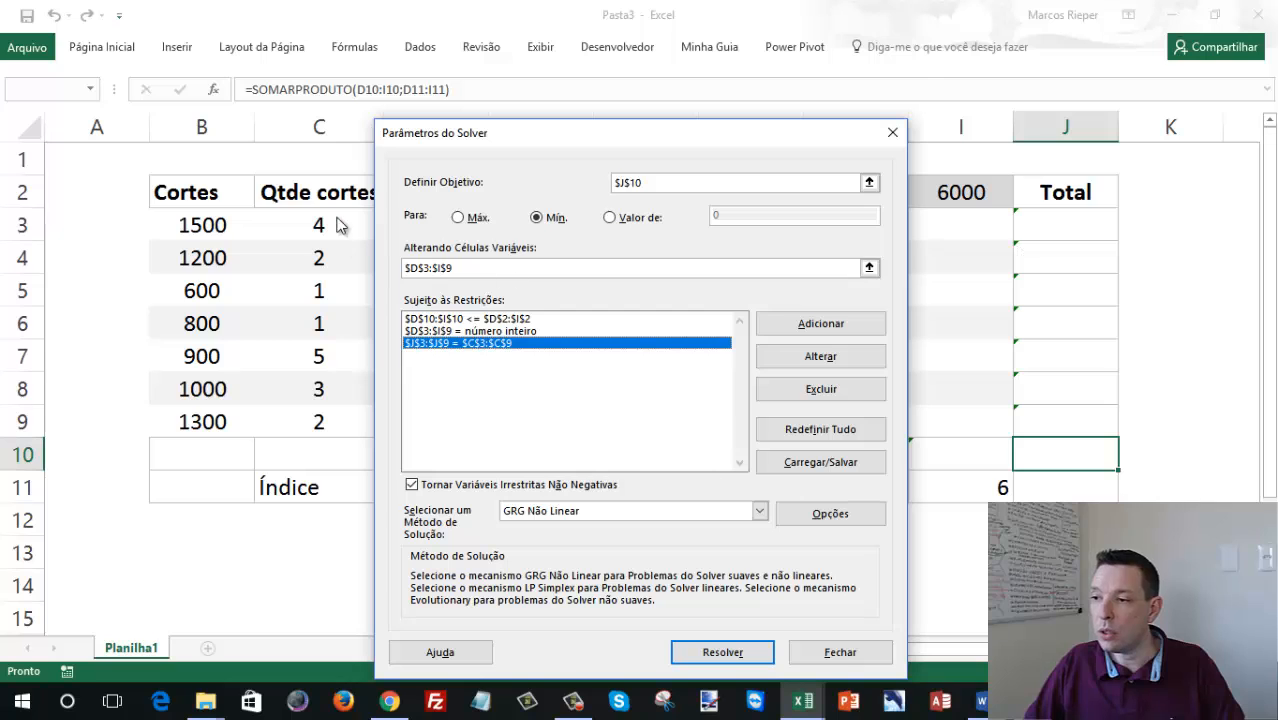
click(532, 333)
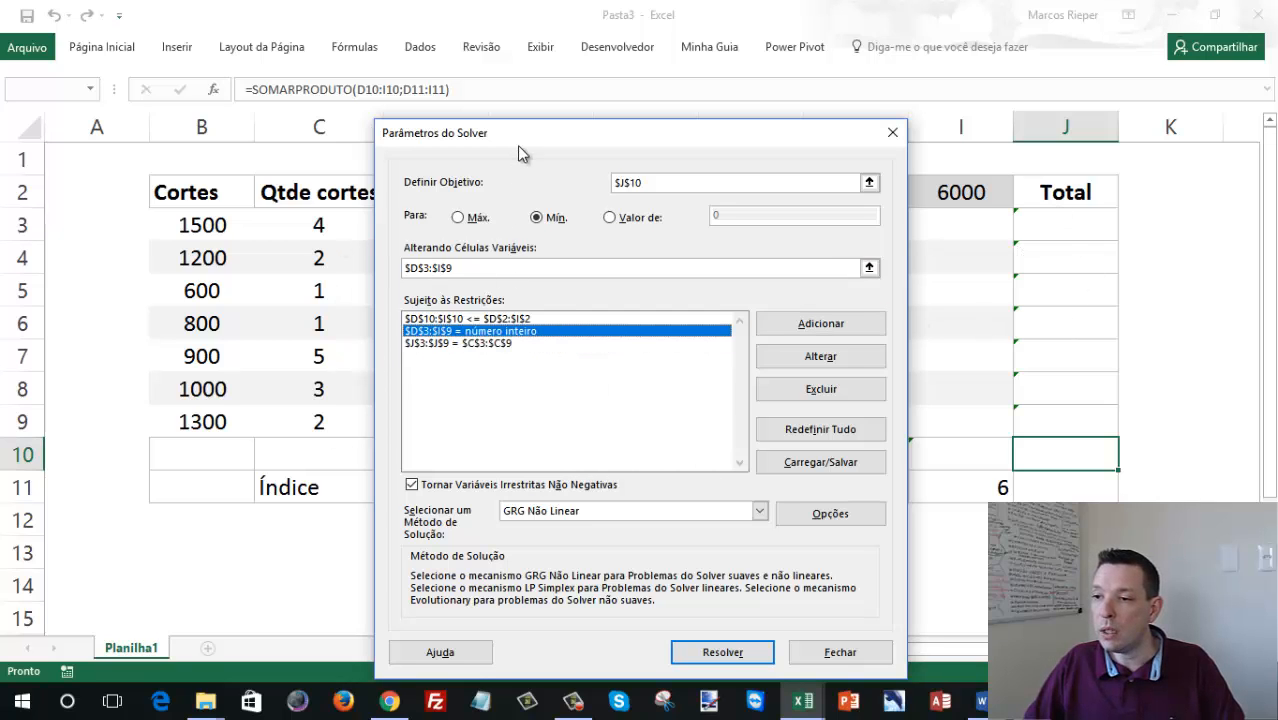
drag(517, 145, 1019, 137)
click(578, 329)
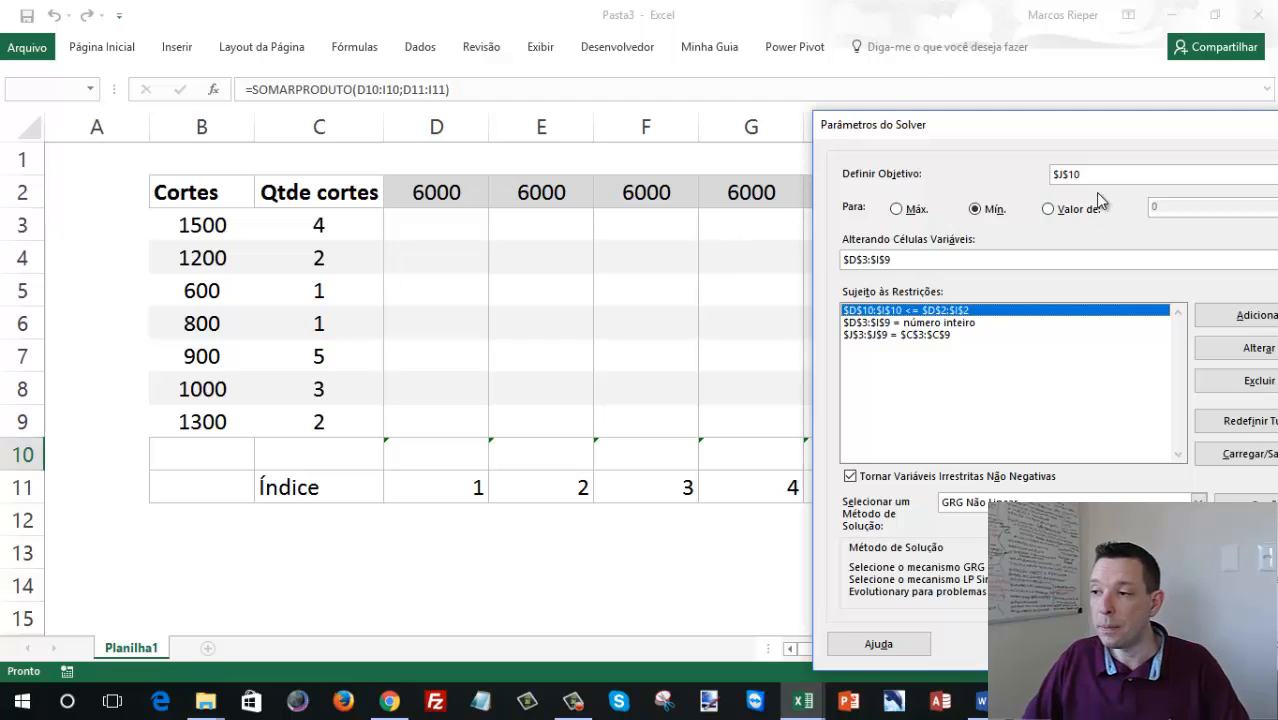
- Set the solving method to LP Simplex, run Solver and keep its solution
drag(1055, 129, 522, 114)
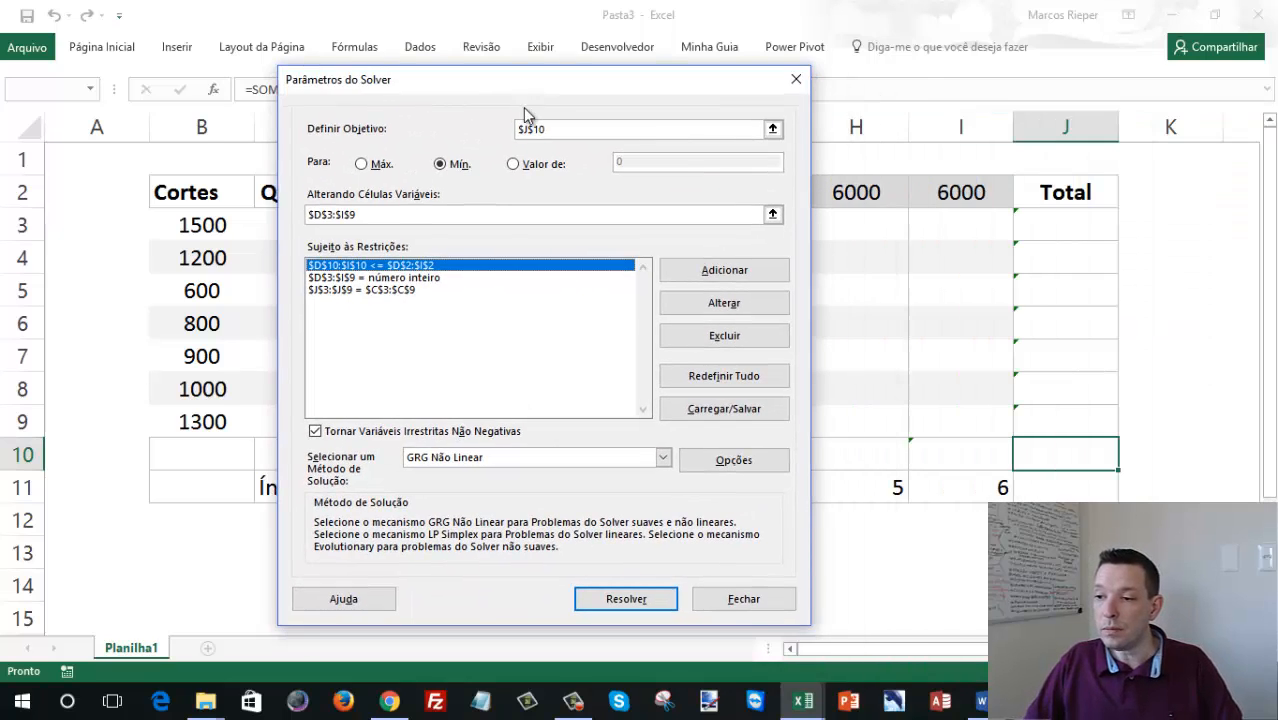
click(662, 458)
click(600, 483)
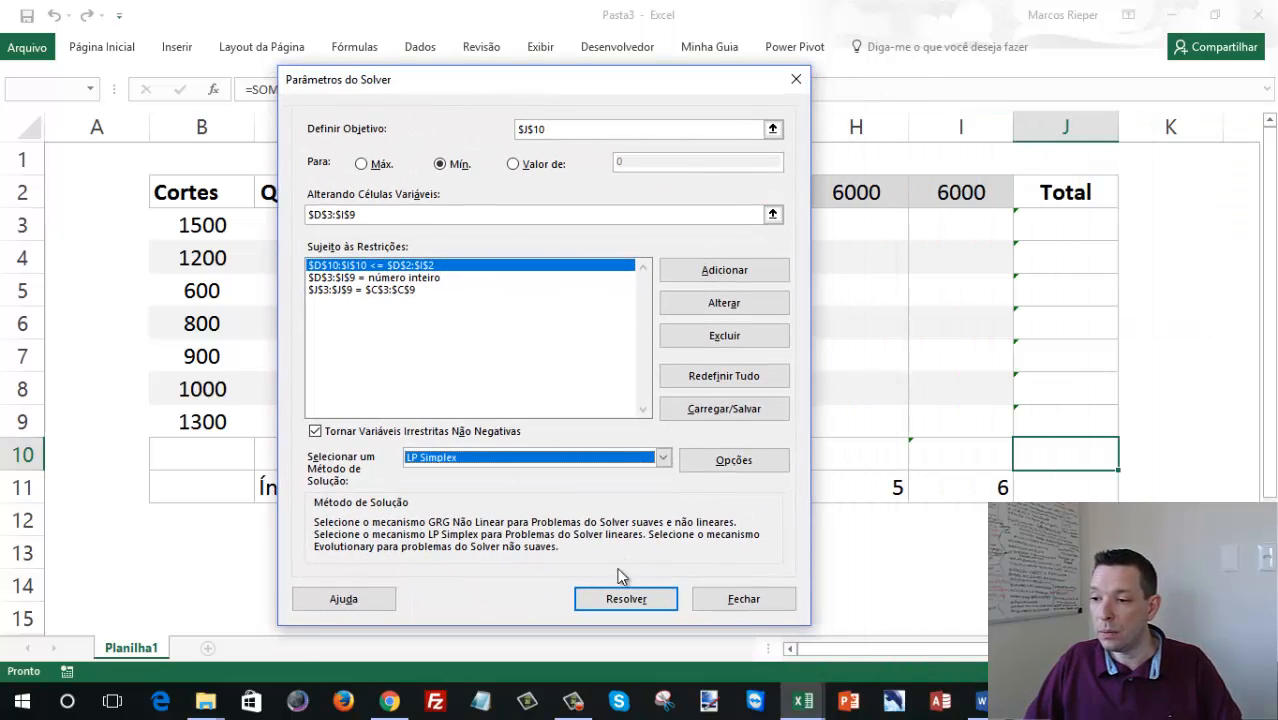
click(618, 600)
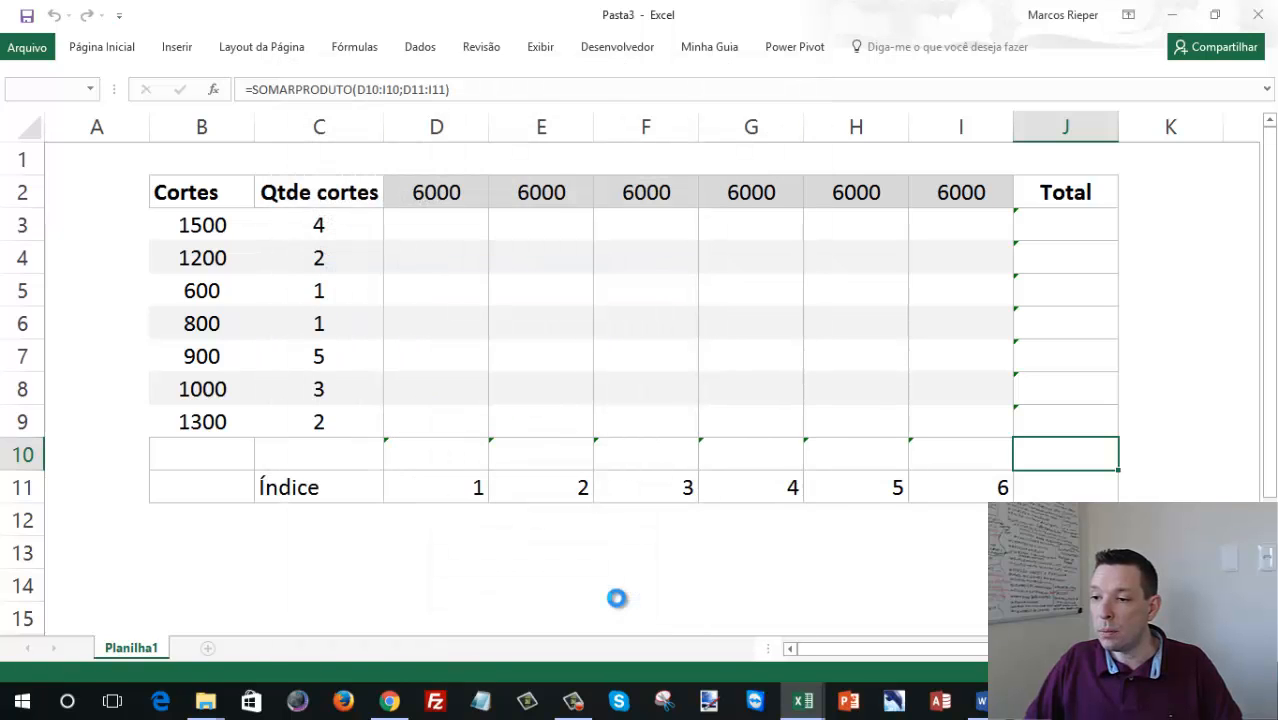
drag(297, 178, 722, 179)
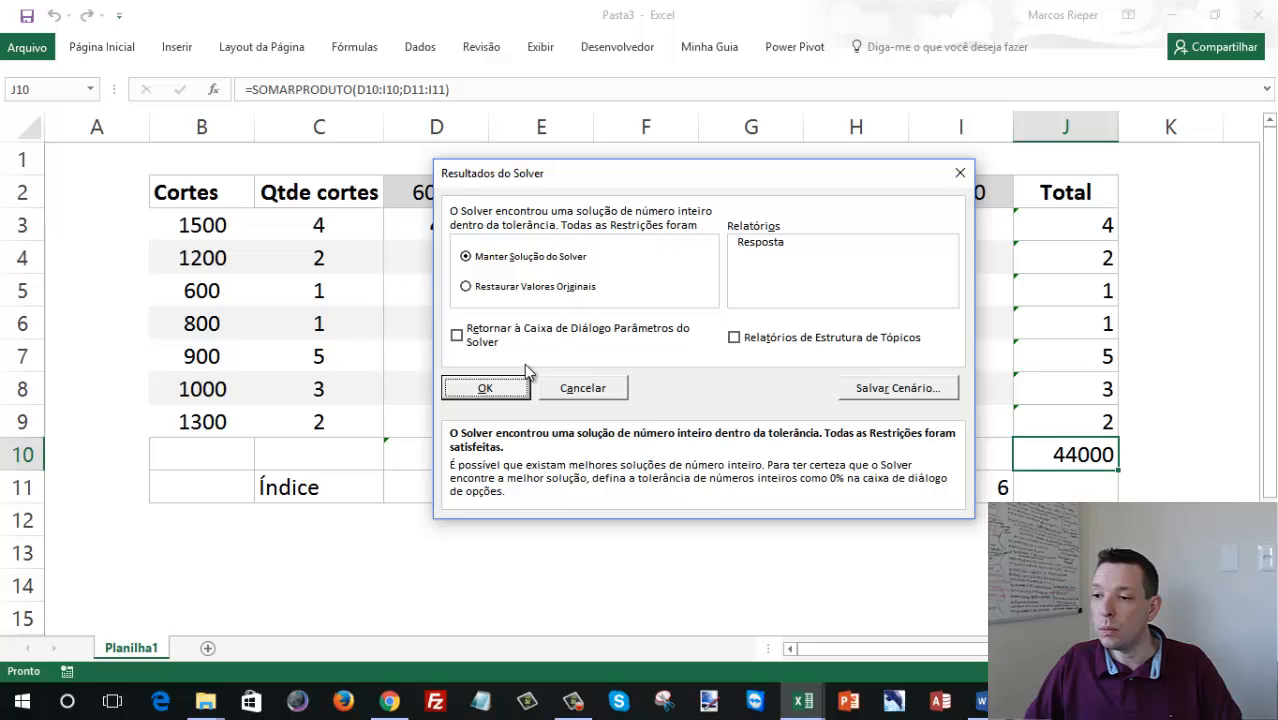
click(485, 389)
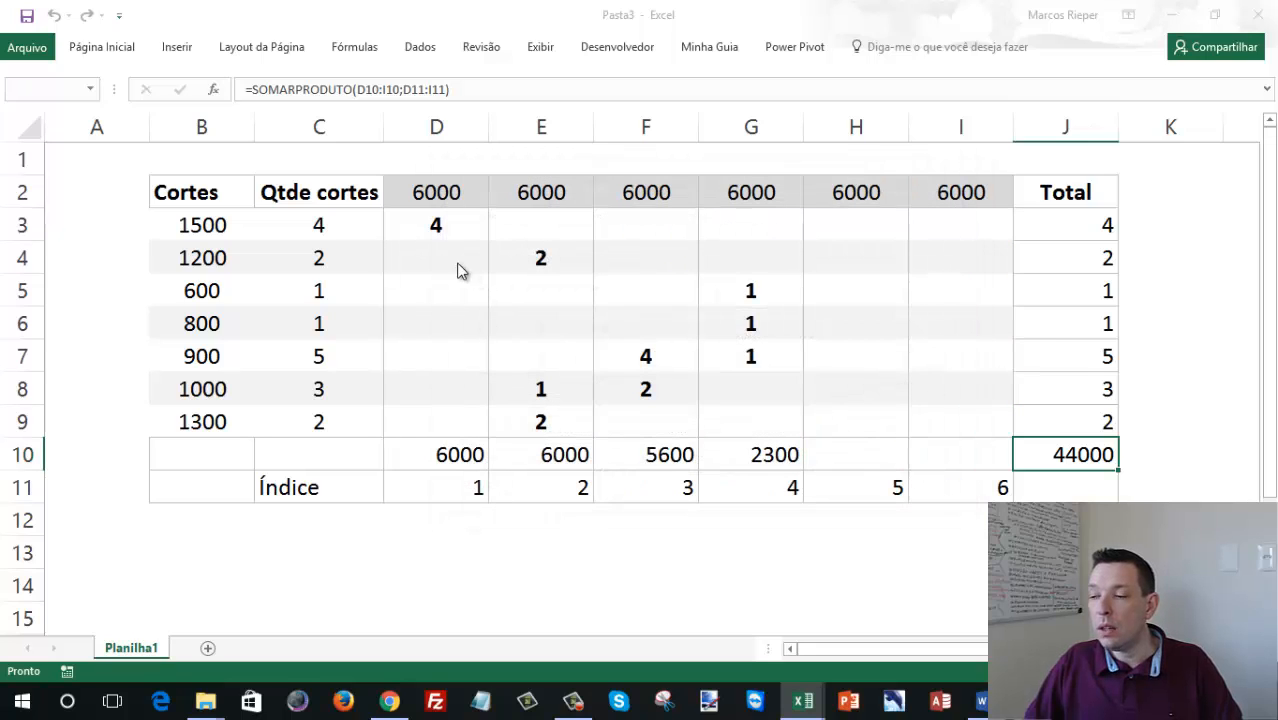
- Examine the cuts assigned to the first two 6000 bars in columns D and E, including the used length in E10
click(436, 254)
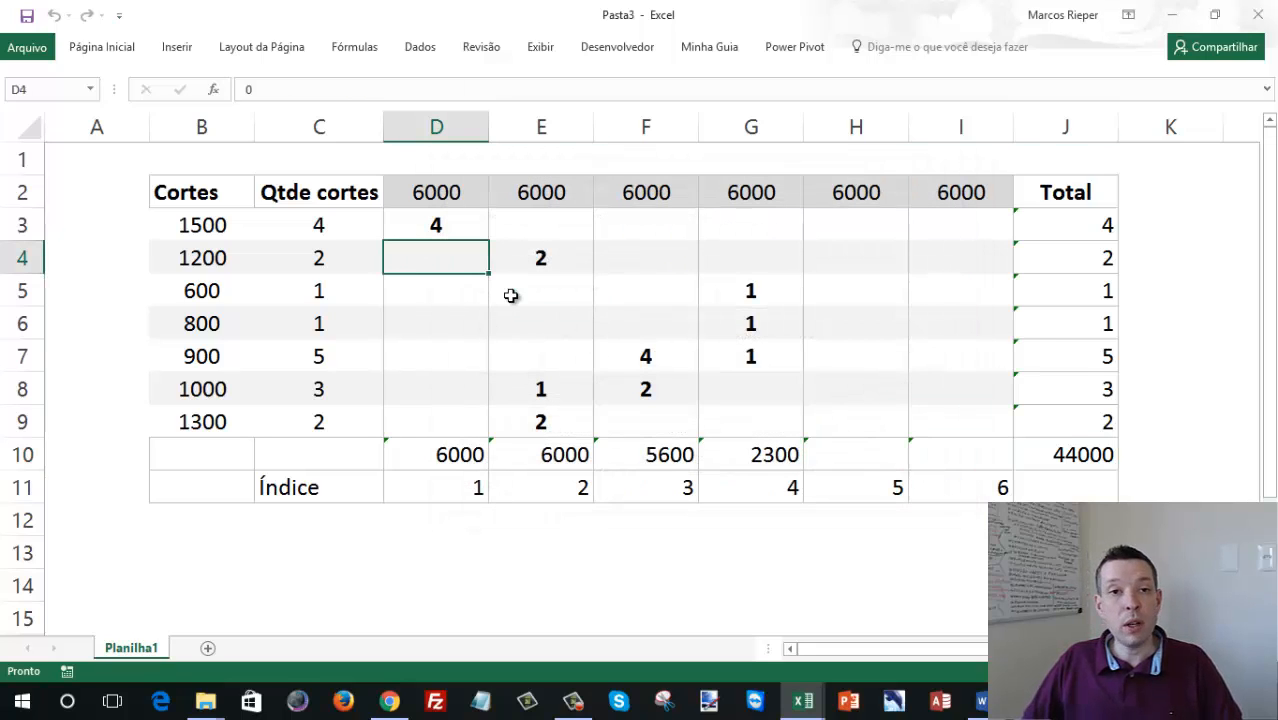
drag(435, 218, 447, 437)
click(425, 225)
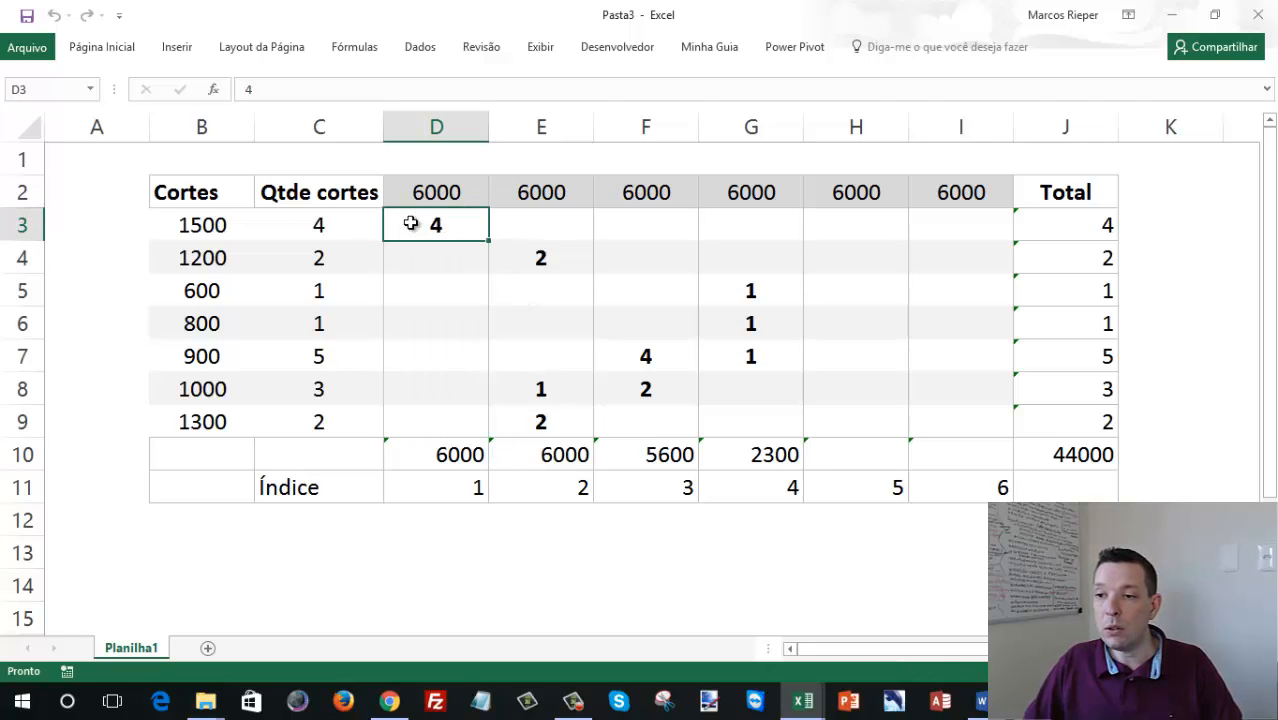
click(212, 224)
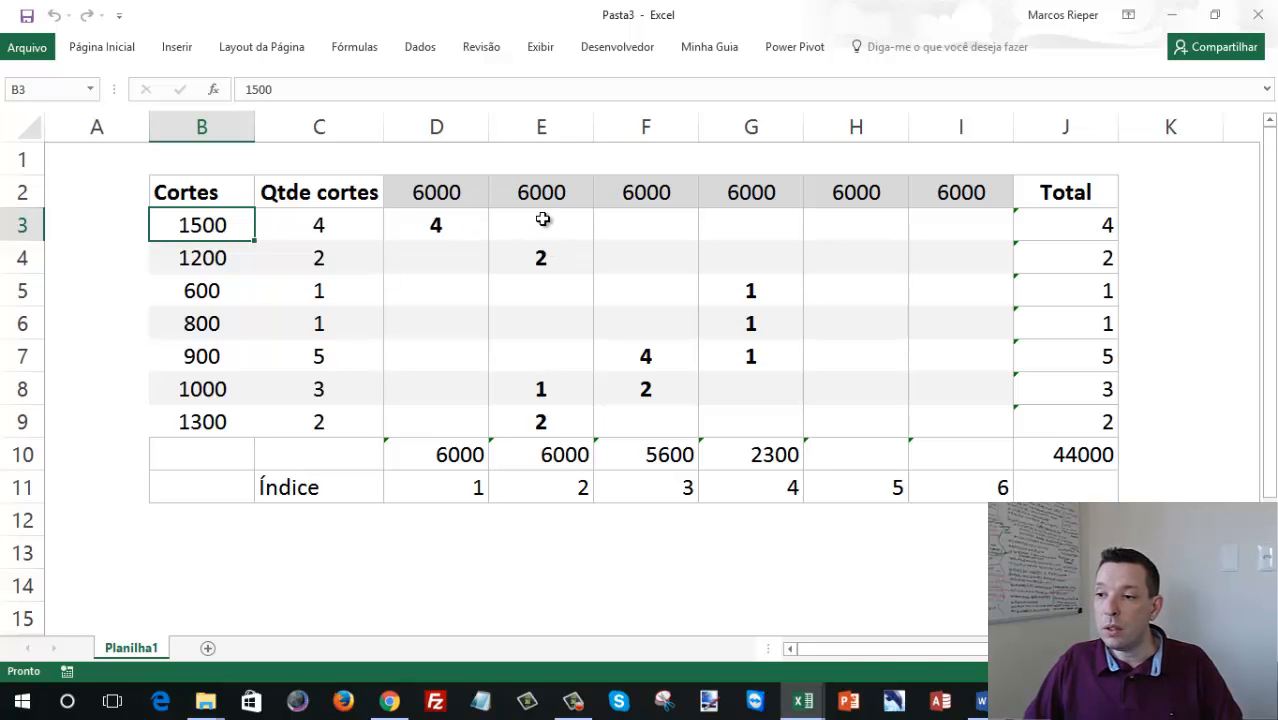
drag(542, 219, 549, 292)
click(539, 255)
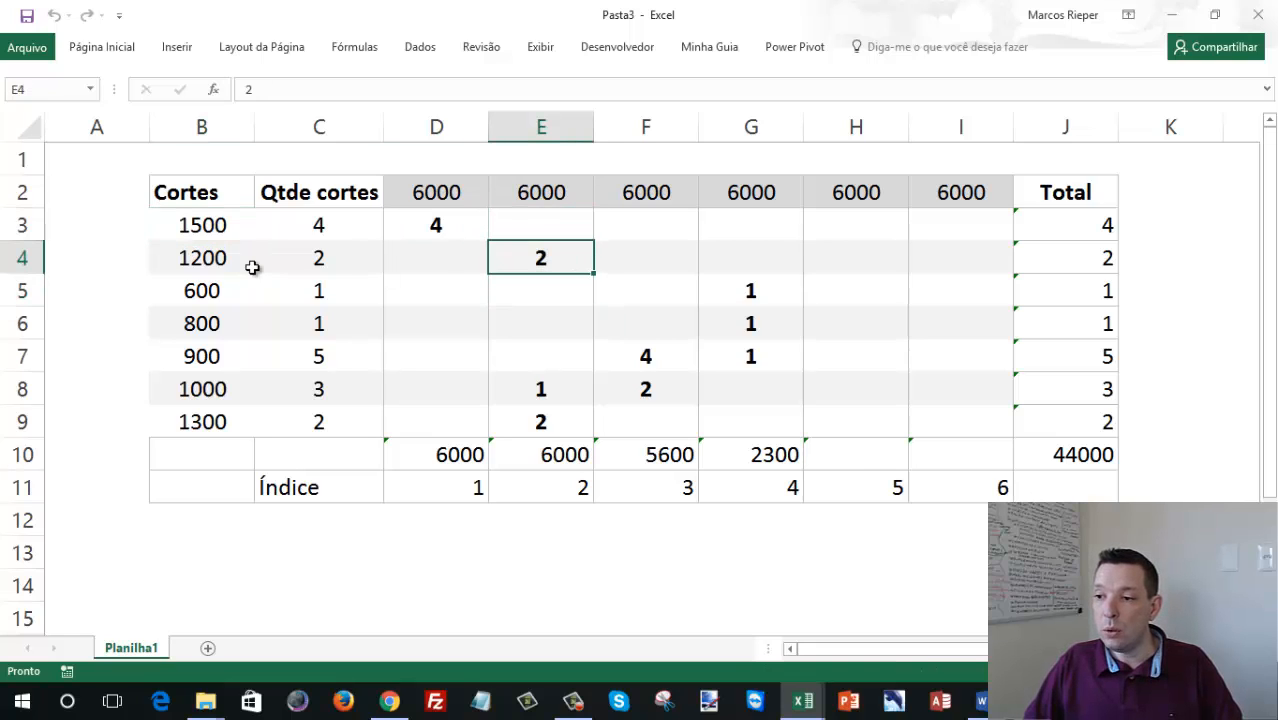
click(532, 397)
click(541, 420)
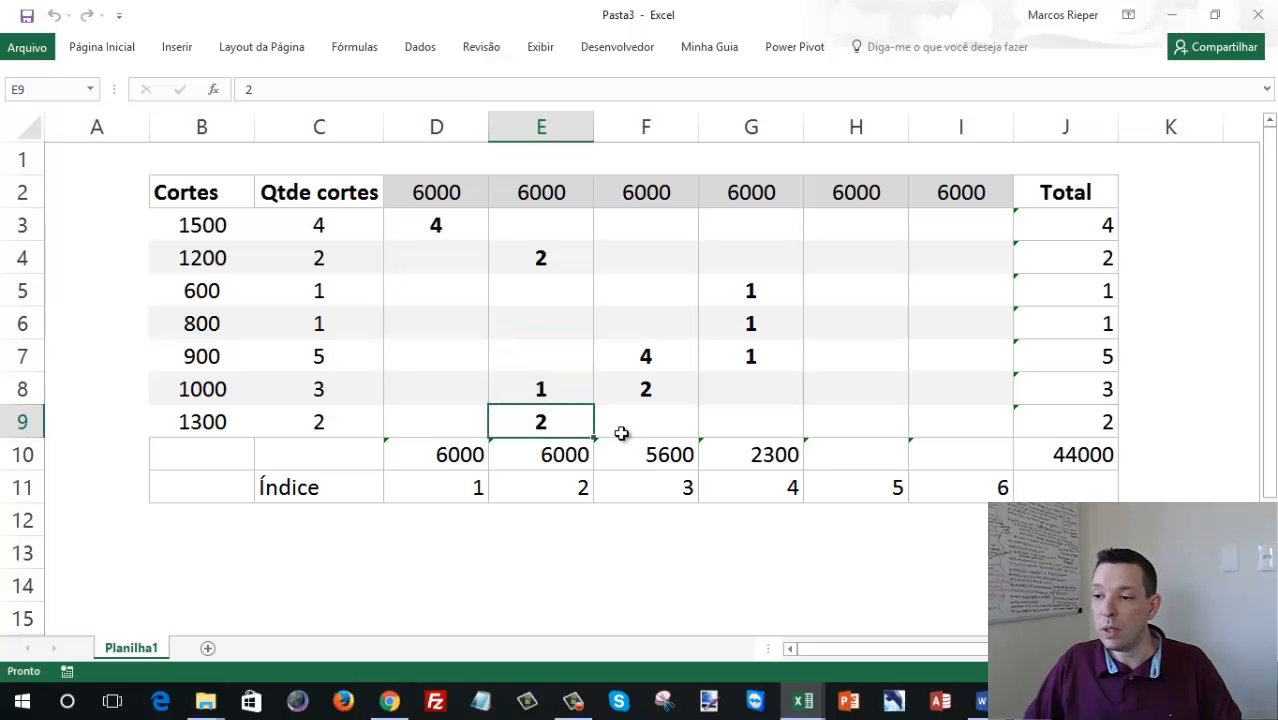
click(554, 457)
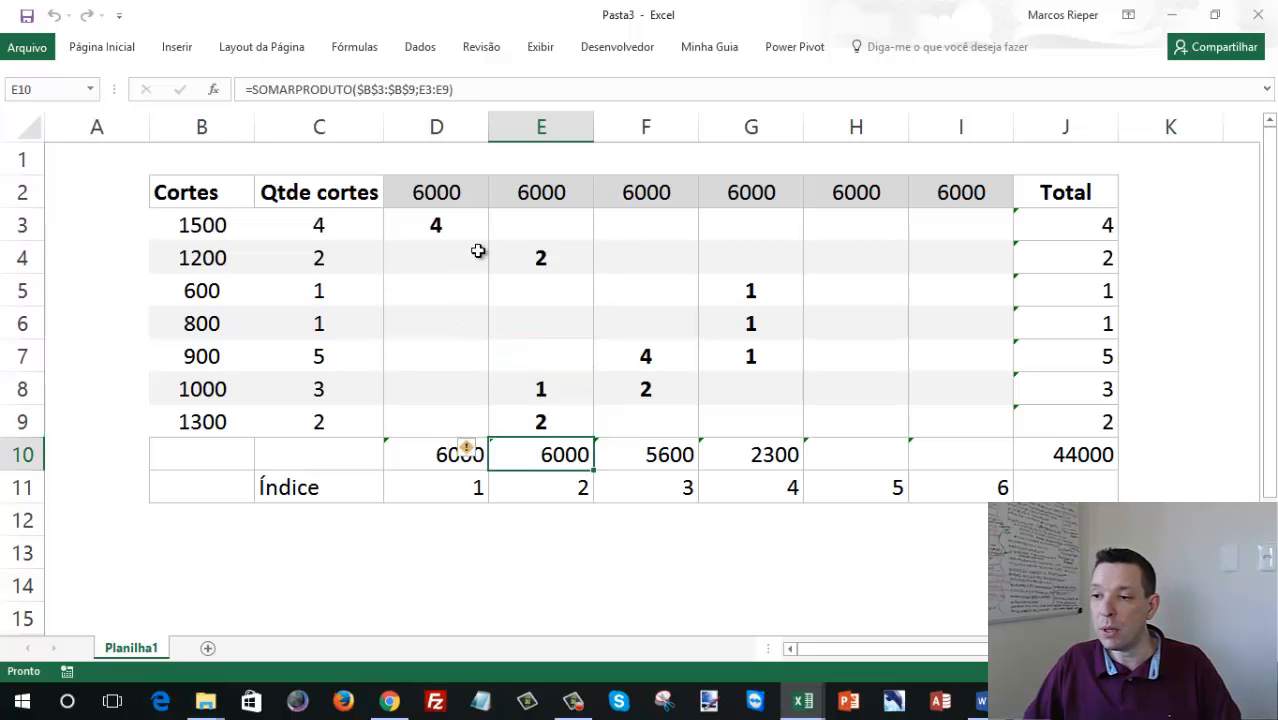
drag(522, 252, 545, 418)
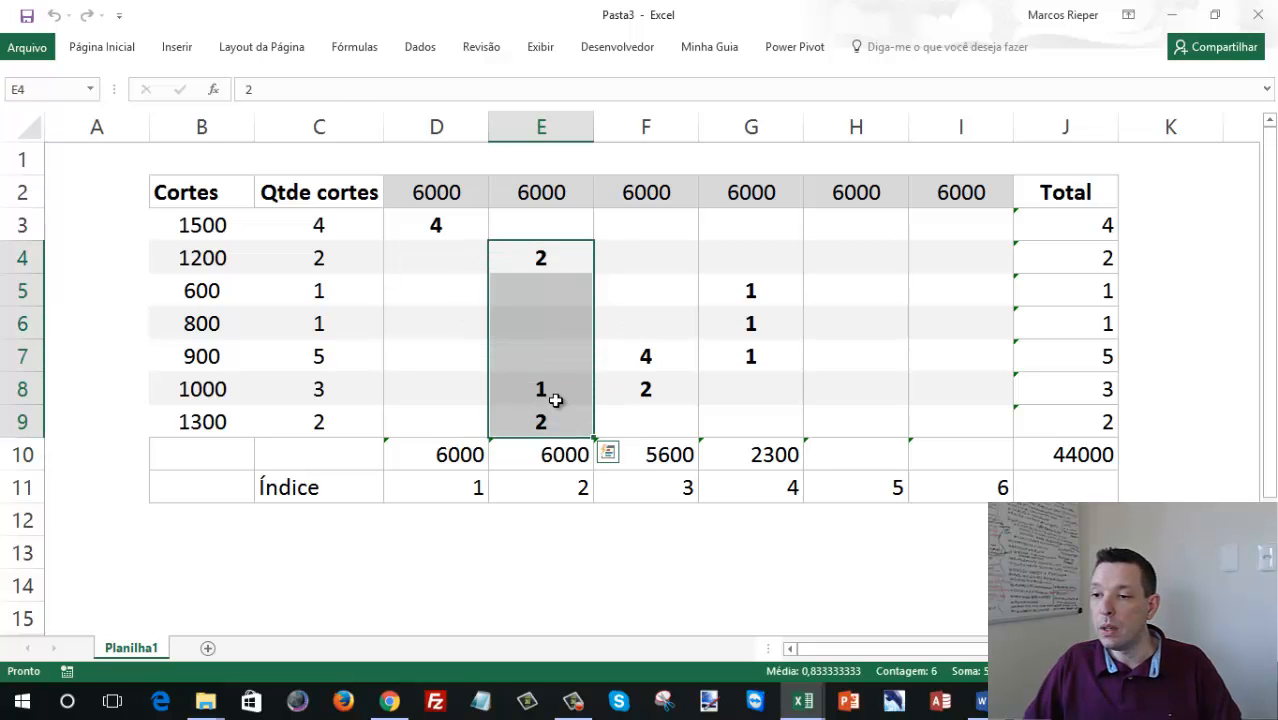
- Examine the cuts assigned to the bars in columns F and G, the bars in H and I, and the objective total in J10
click(651, 364)
click(636, 389)
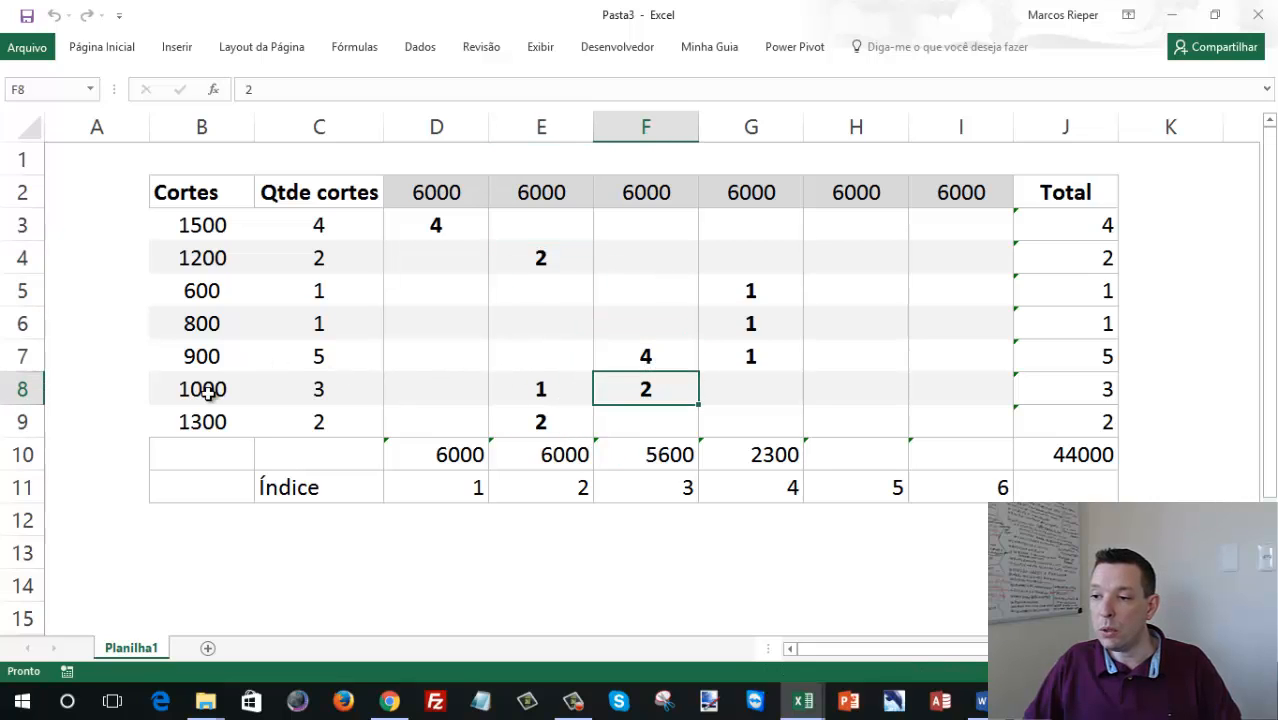
click(645, 454)
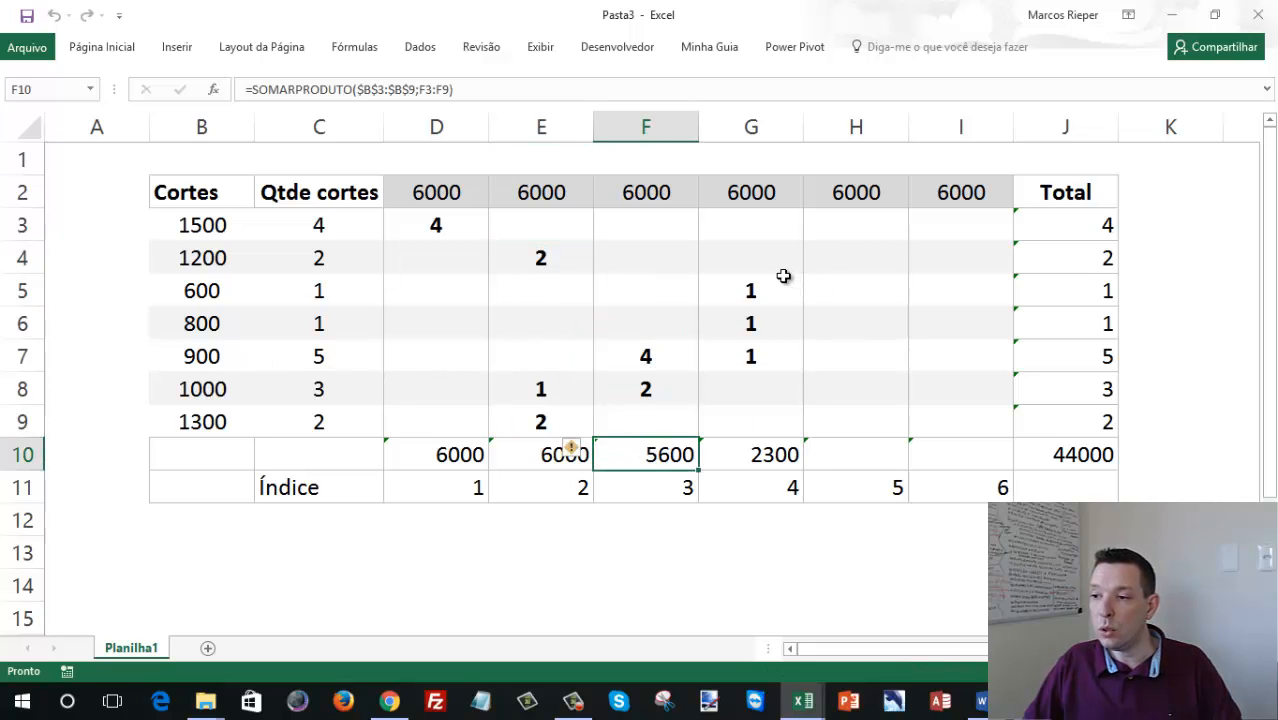
drag(775, 287, 757, 341)
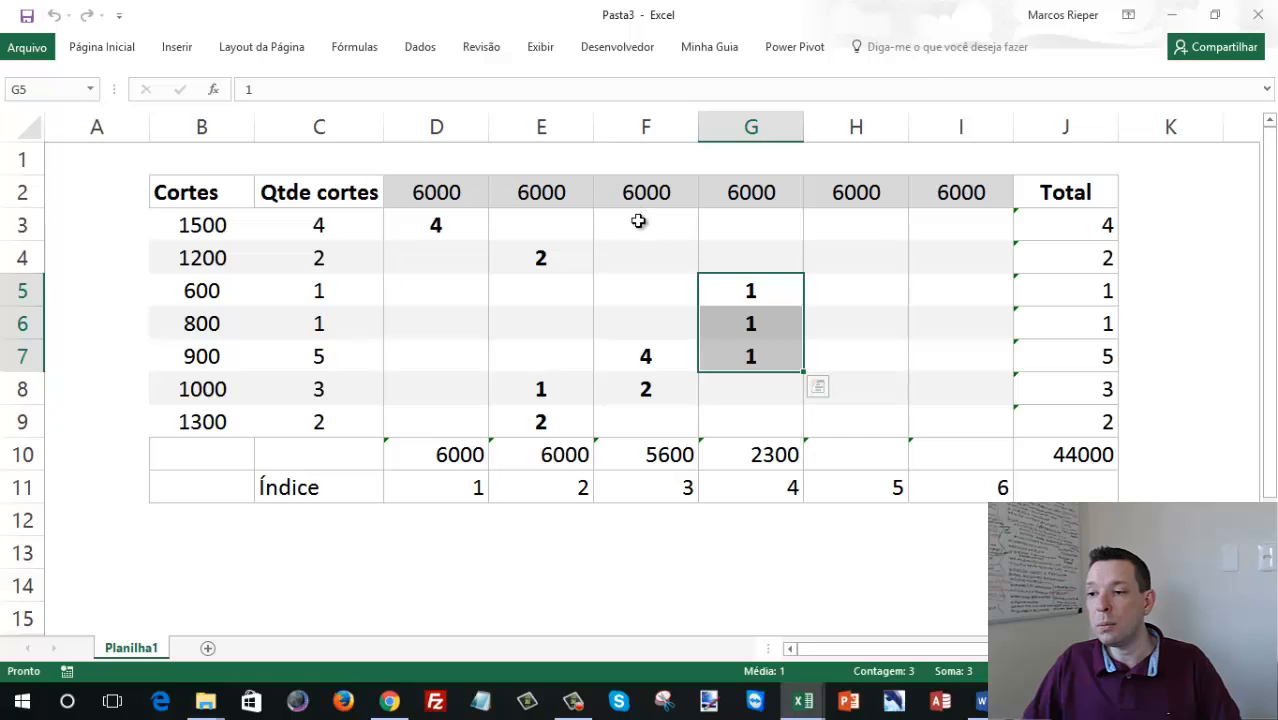
drag(638, 221, 448, 425)
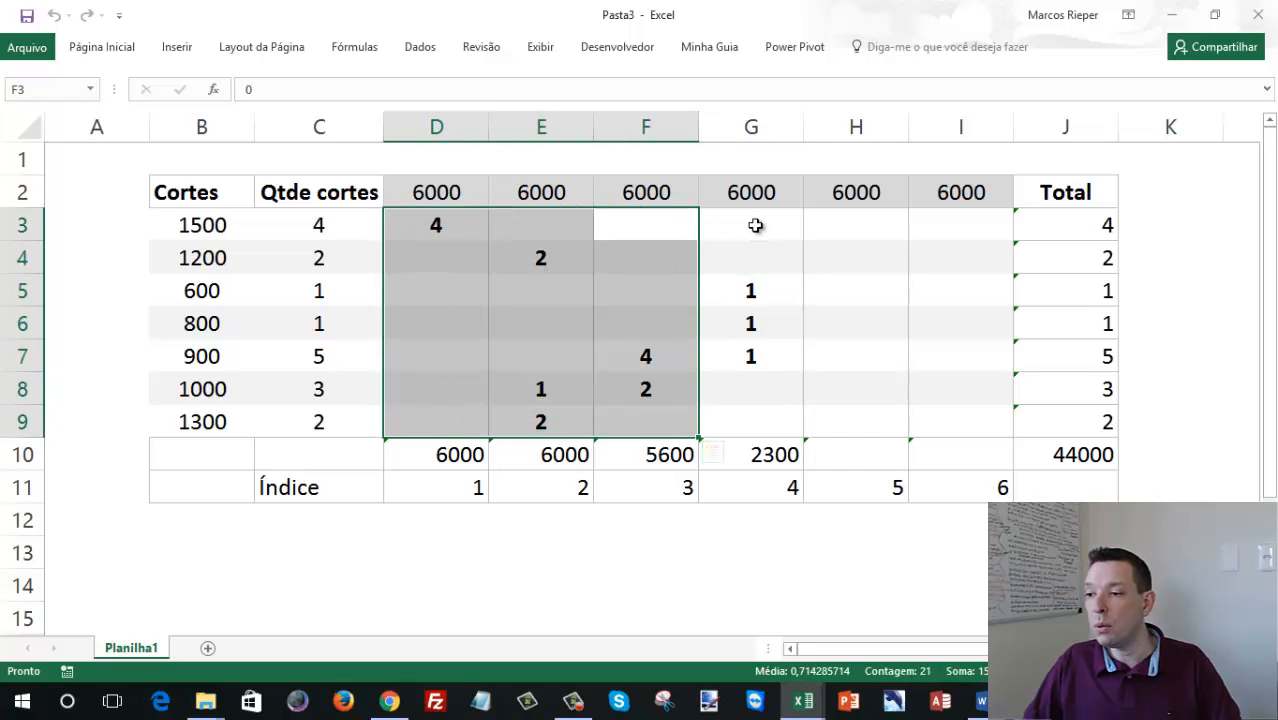
drag(755, 225, 762, 420)
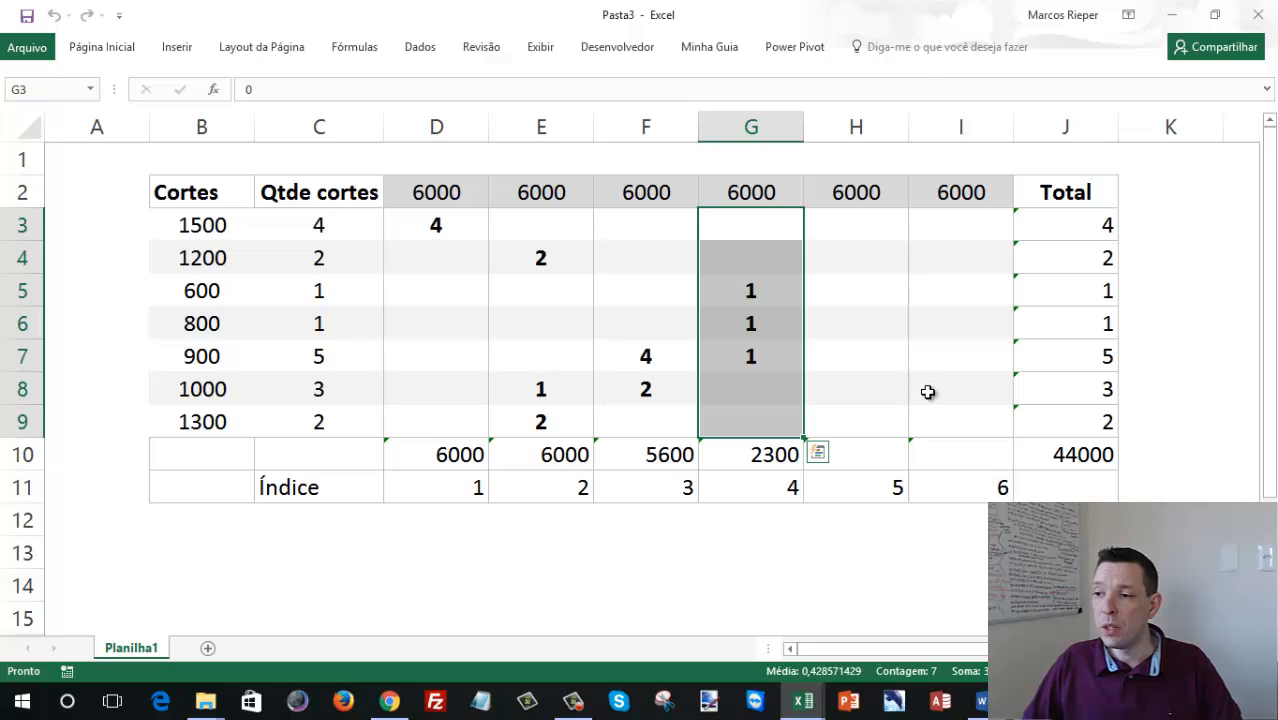
click(885, 223)
drag(856, 194, 962, 487)
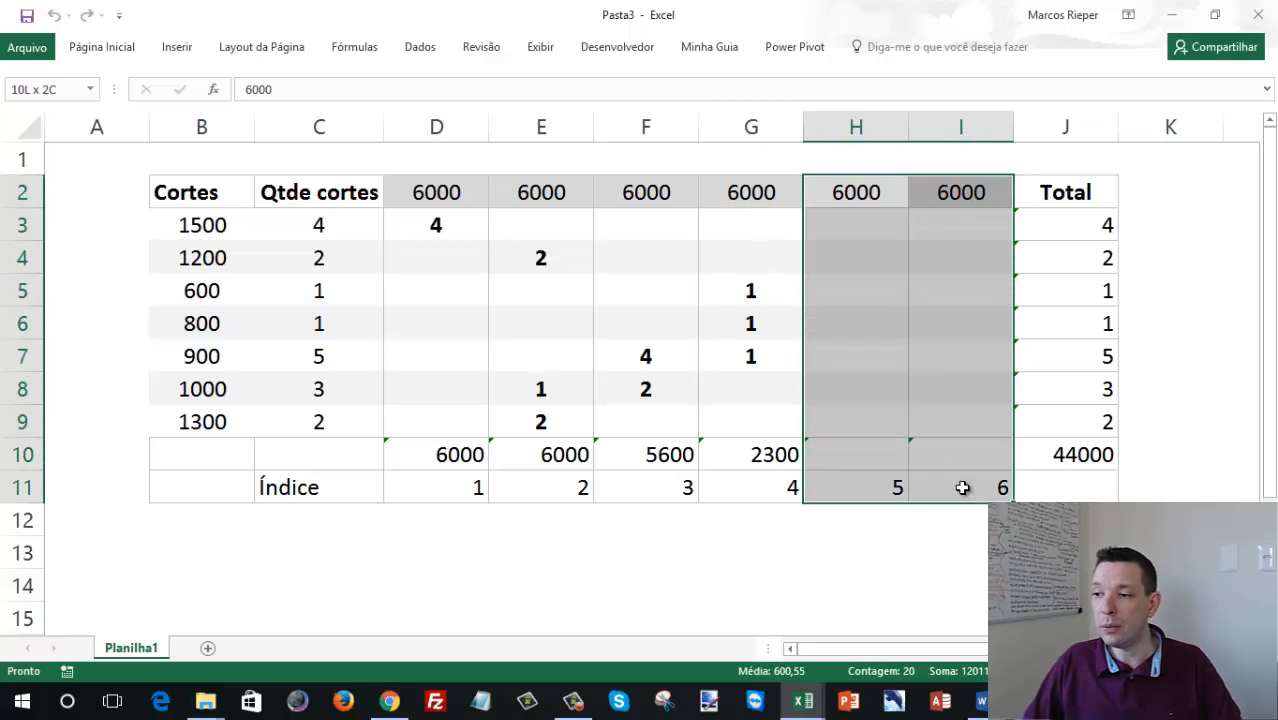
click(862, 266)
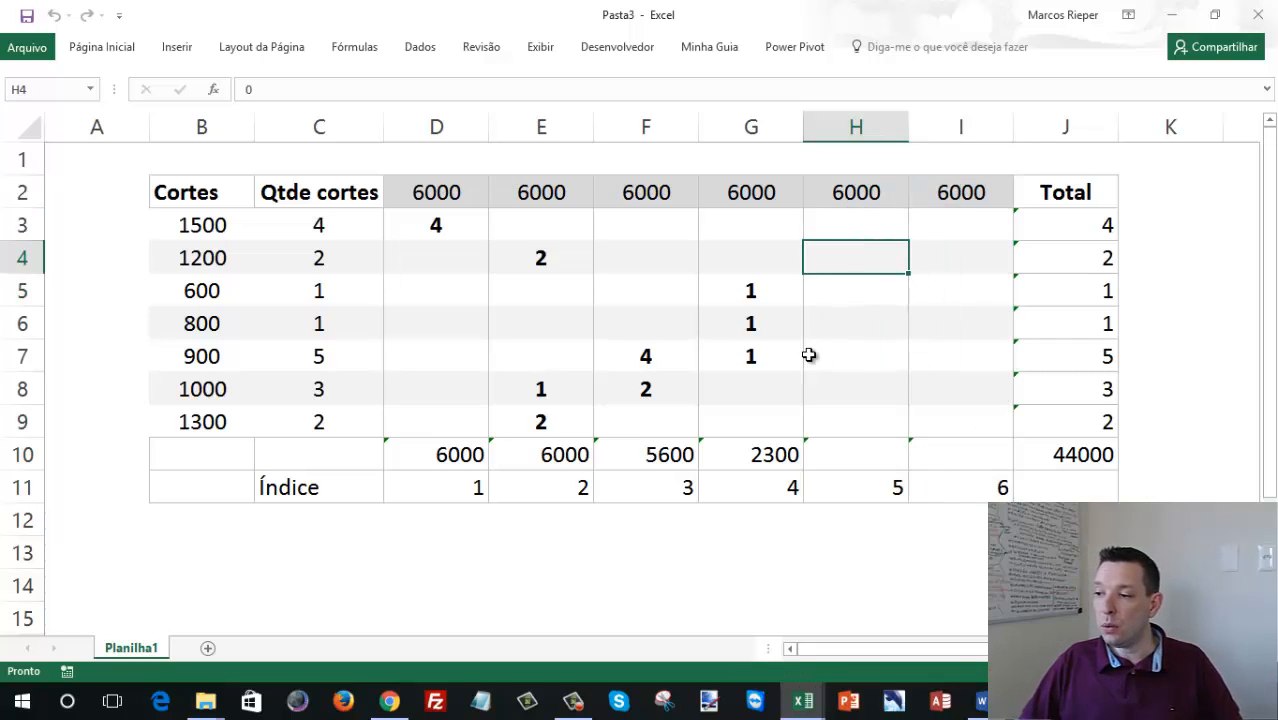
click(1092, 455)
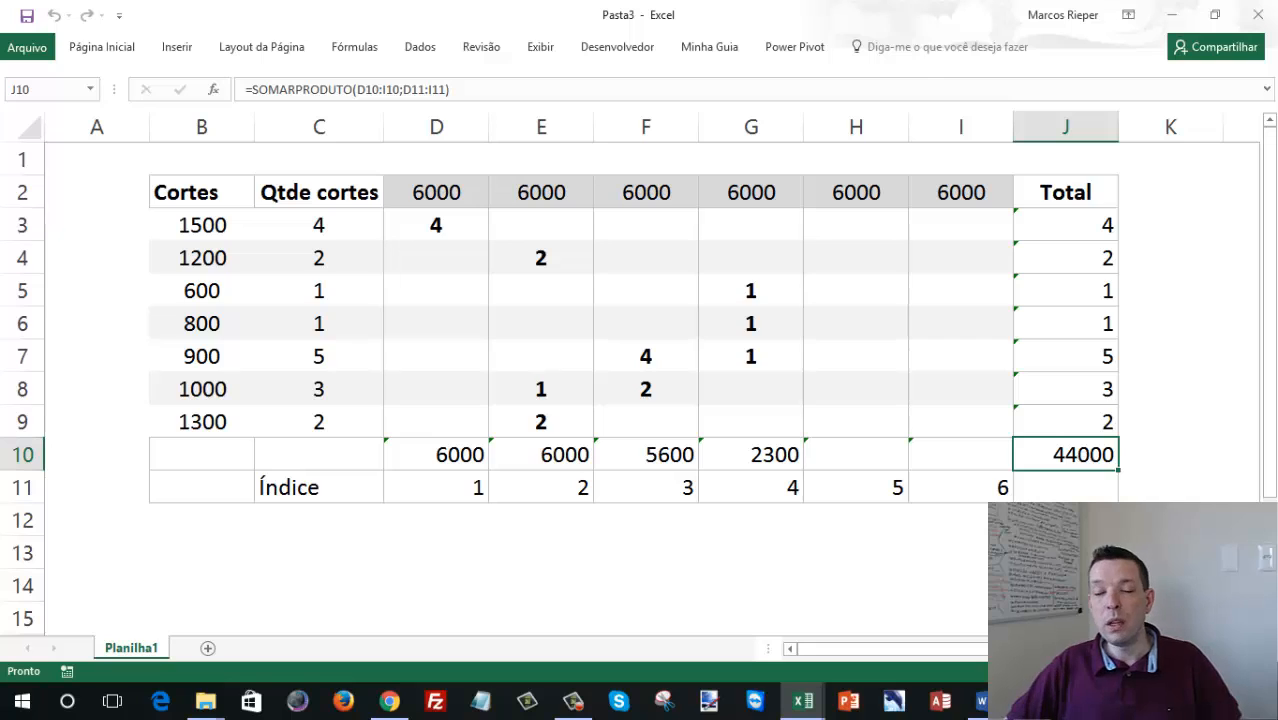